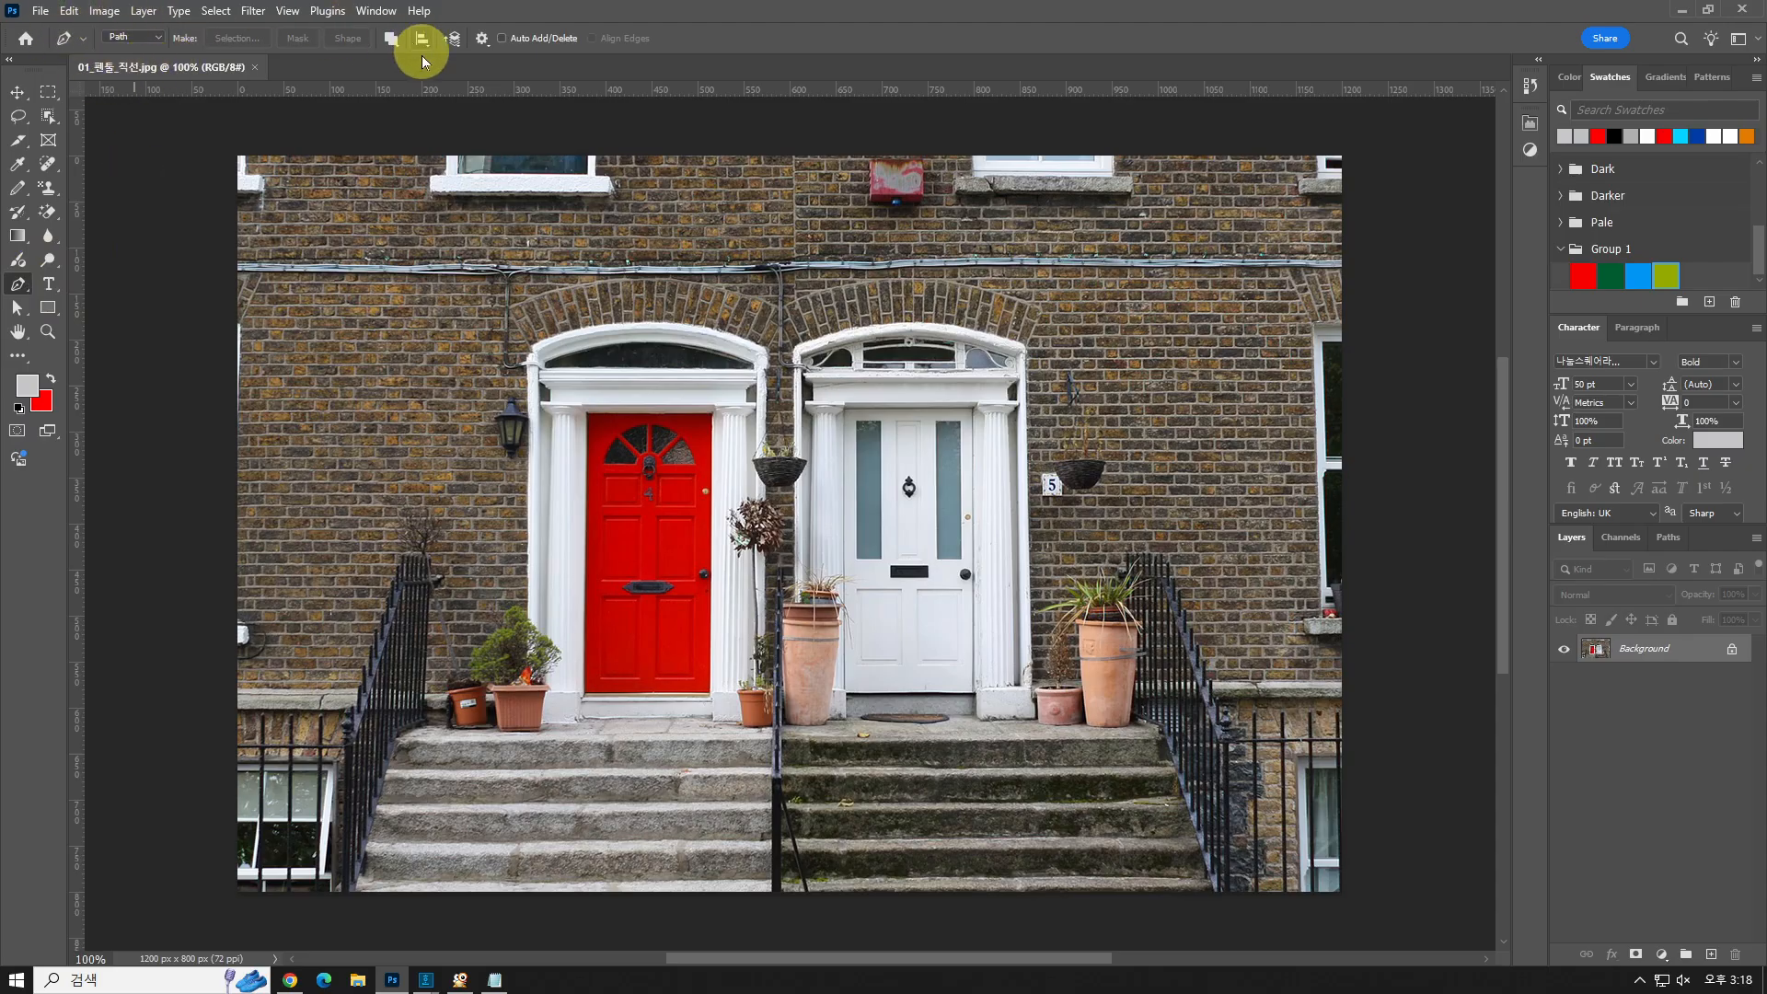
- Set the Pen tool's path operation to Combine Shapes and trace a closed straight-edged path around the red door
{"action": "left_click", "coordinate": [396, 44]}
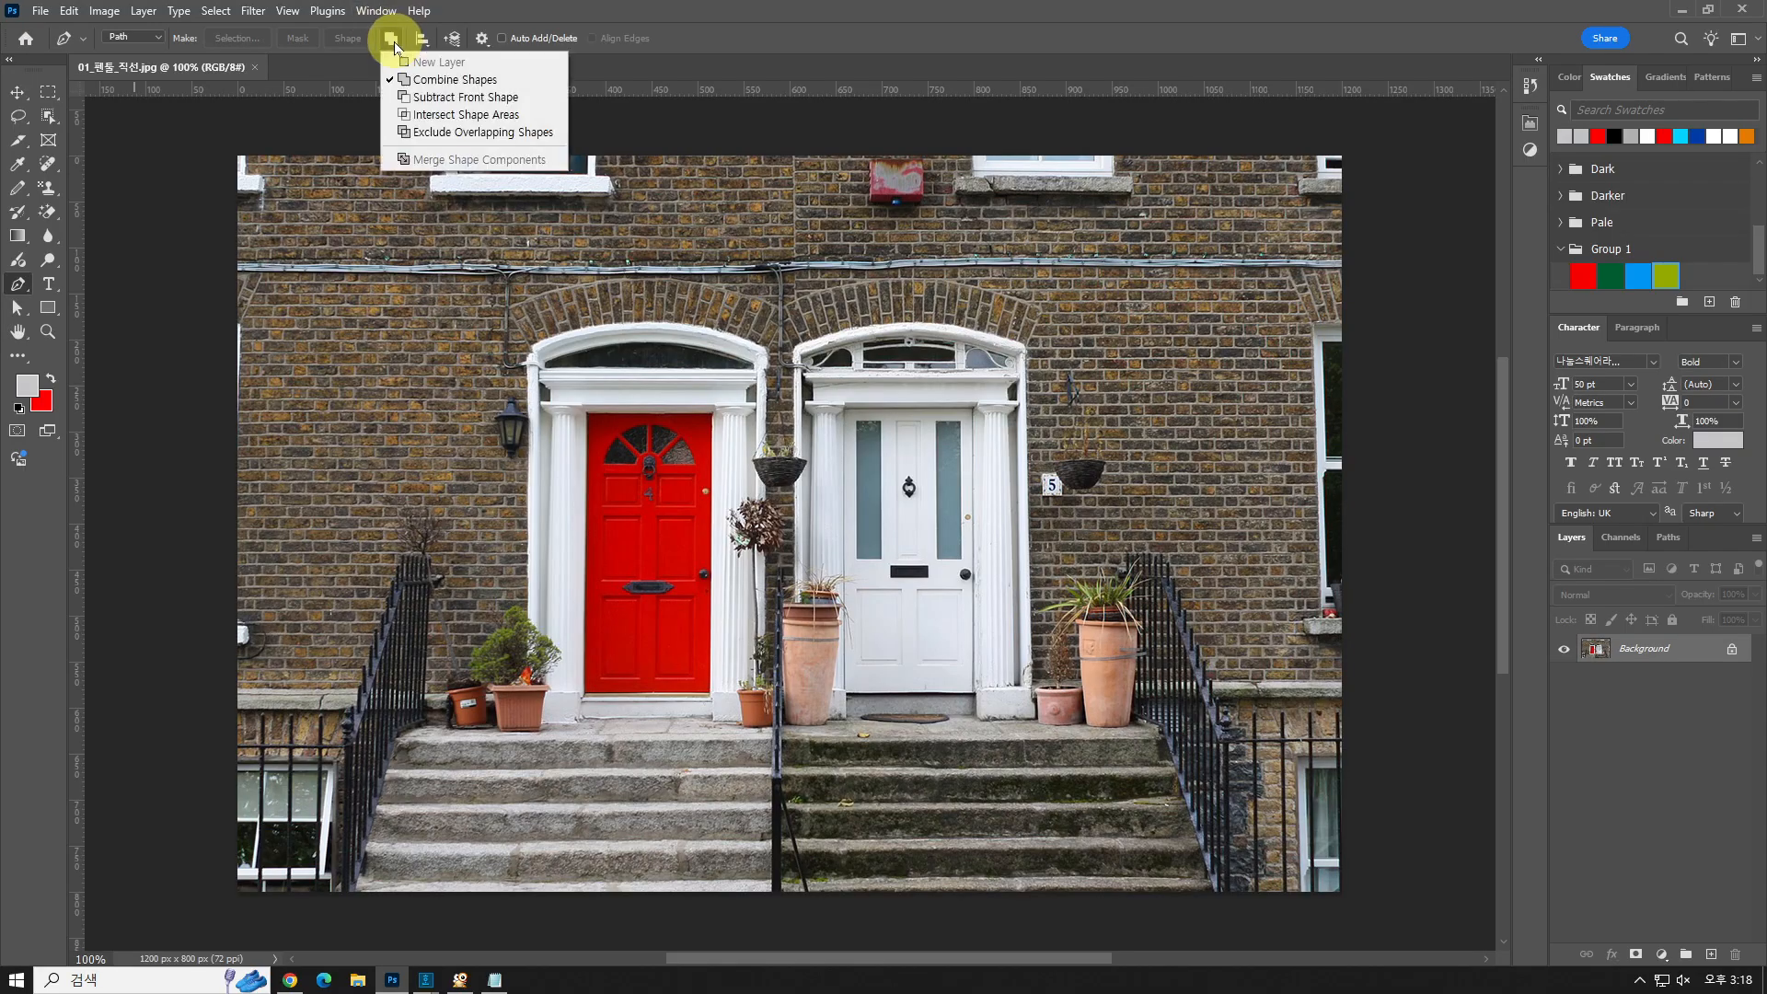
{"action": "left_click", "coordinate": [462, 81]}
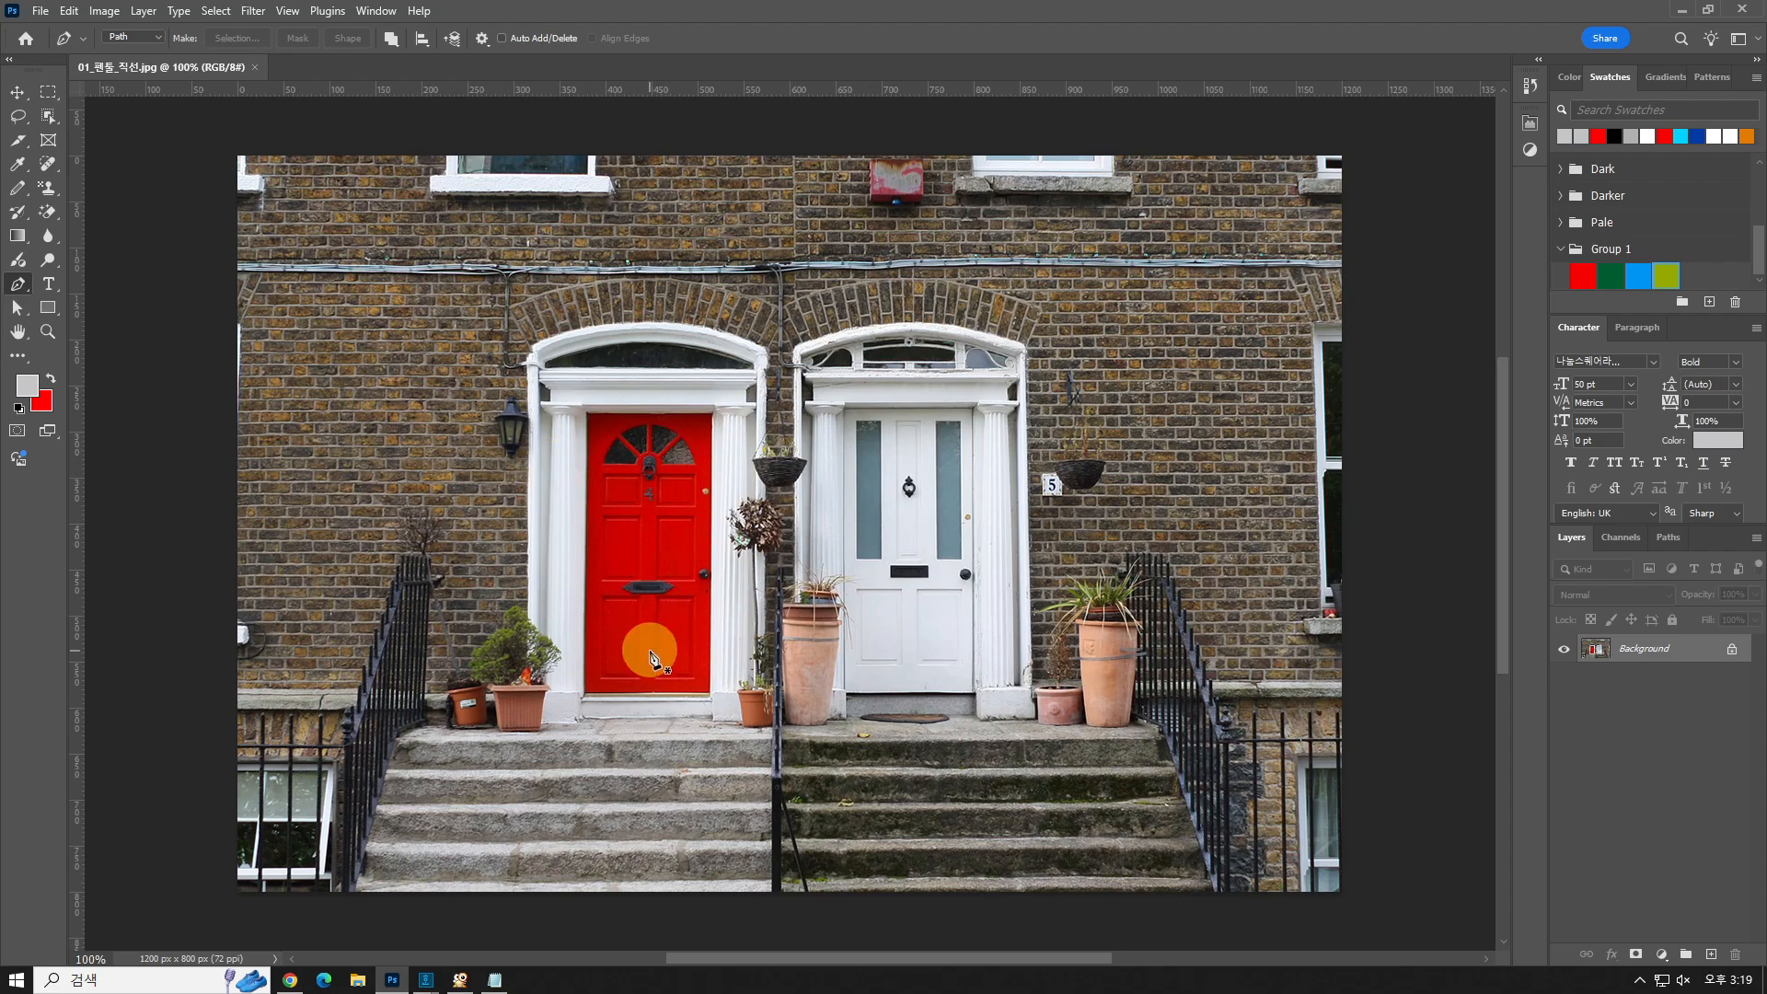
{"action": "left_click", "coordinate": [589, 415]}
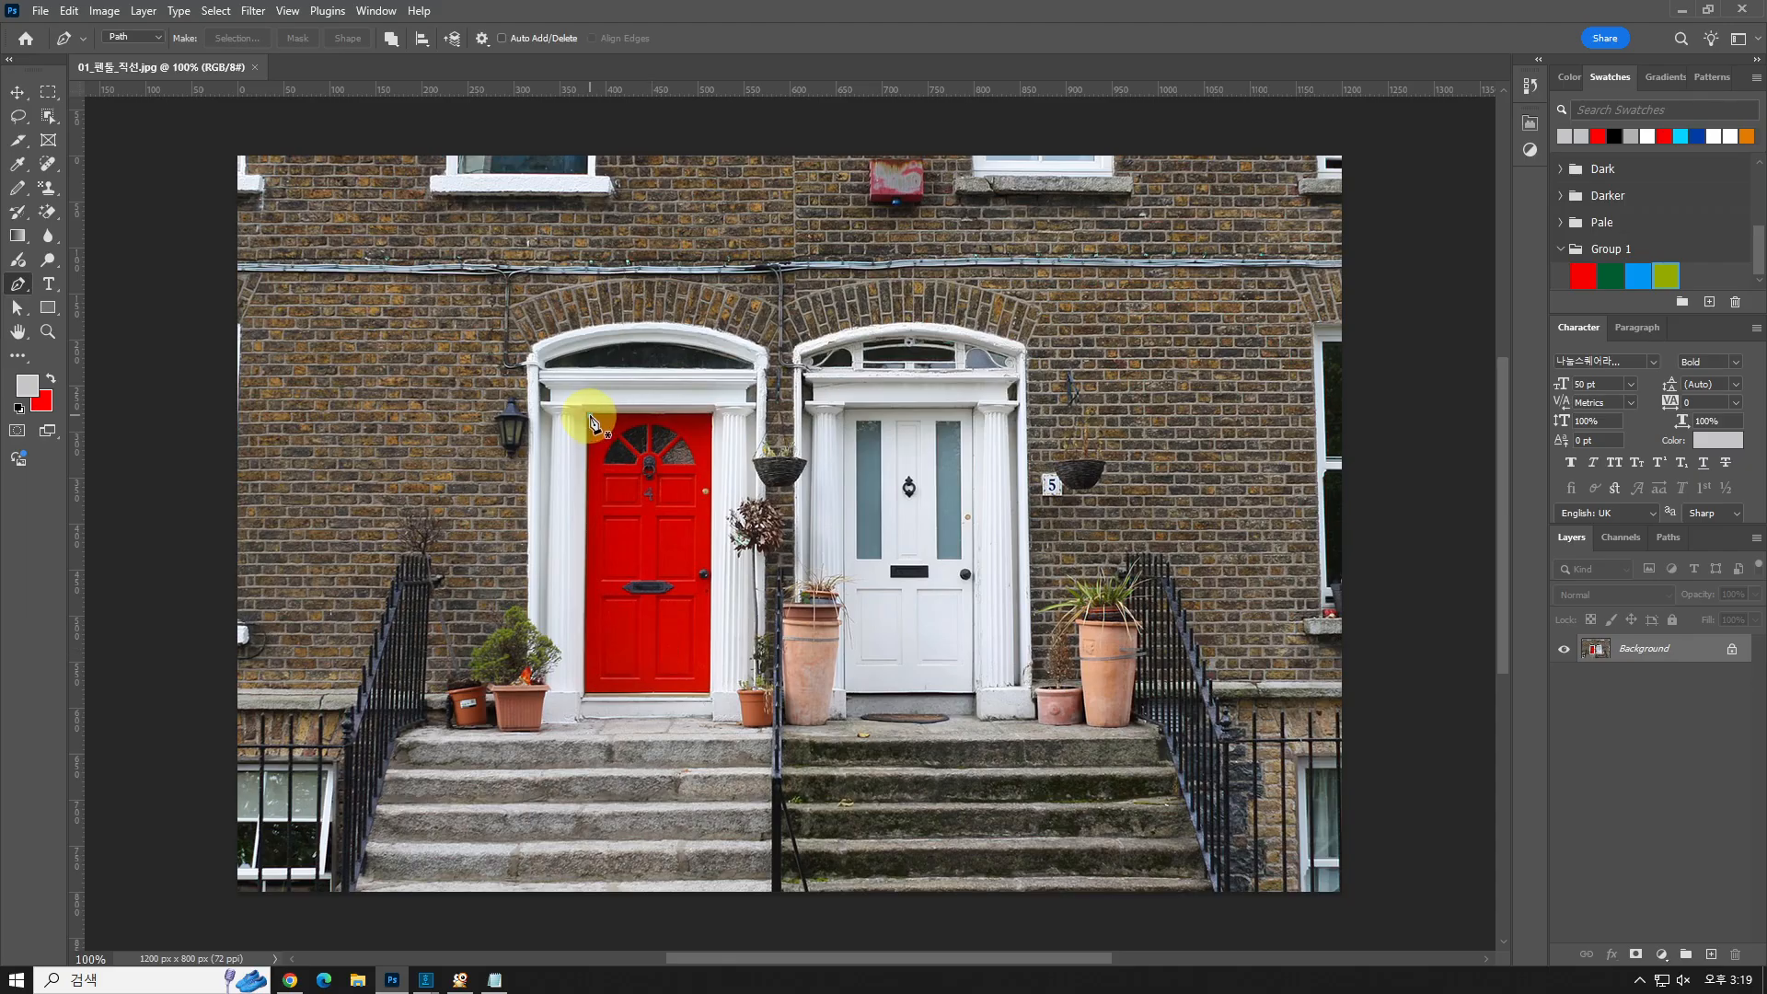
{"action": "left_click", "coordinate": [710, 415]}
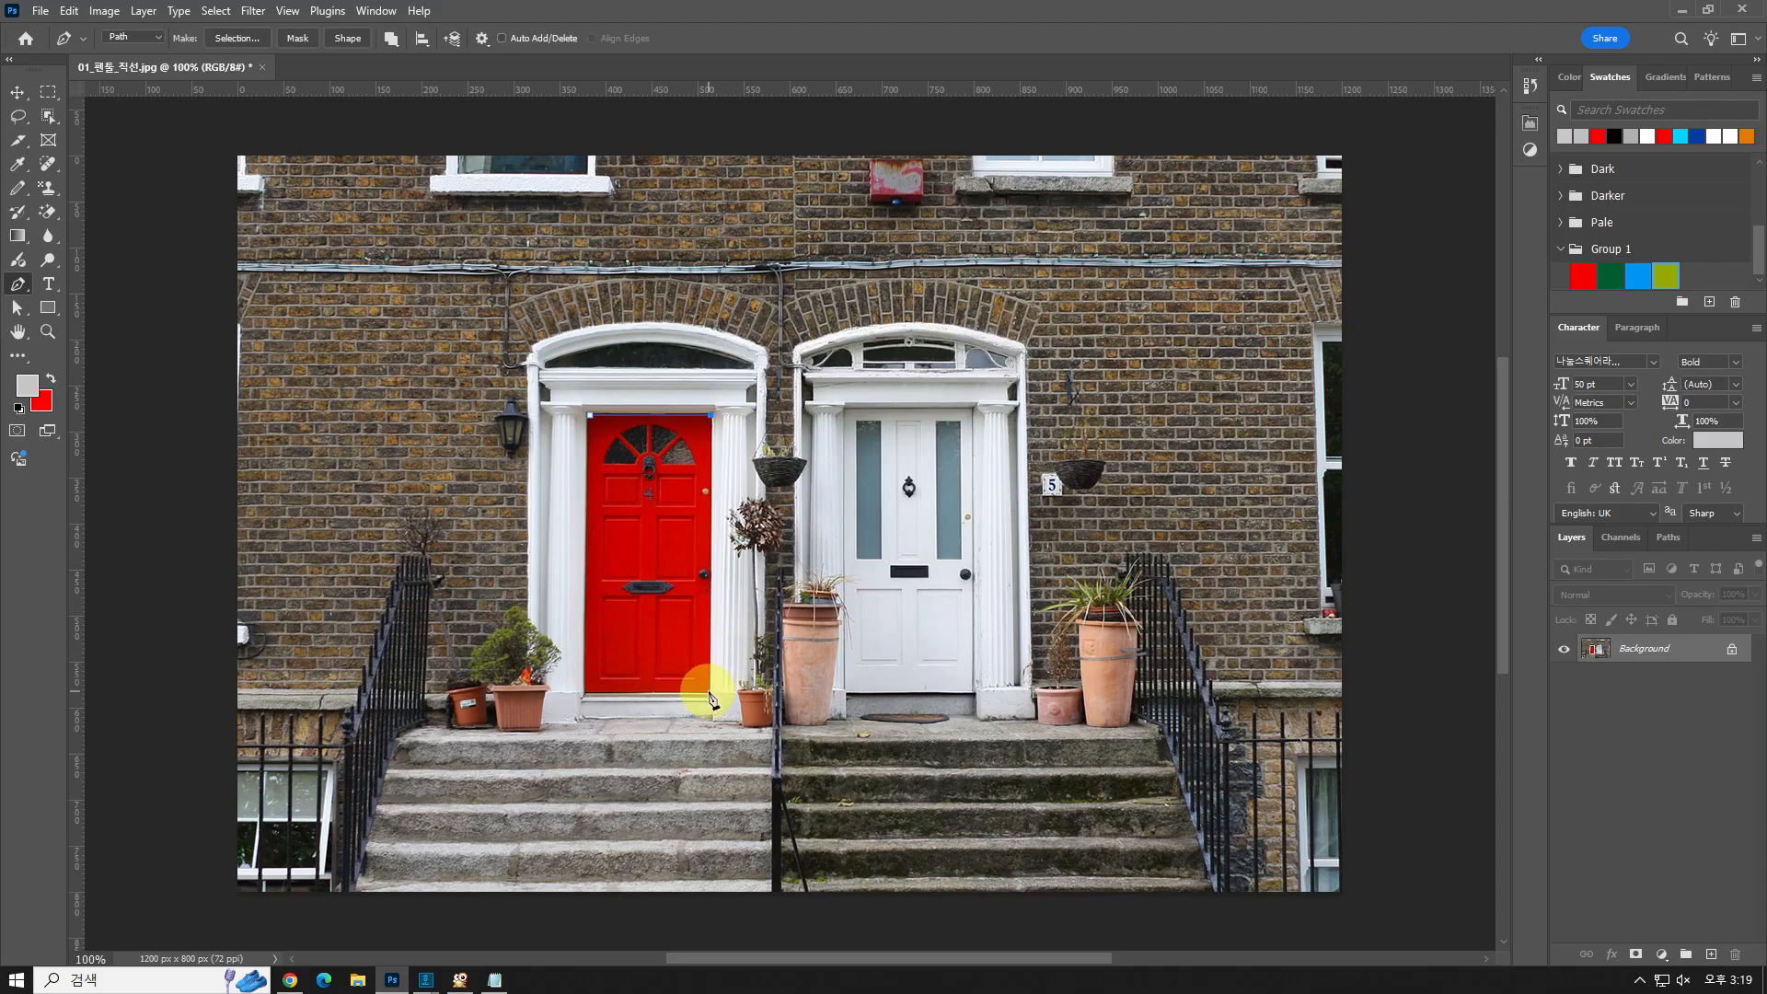
{"action": "left_click", "coordinate": [709, 690]}
{"action": "left_click", "coordinate": [584, 690]}
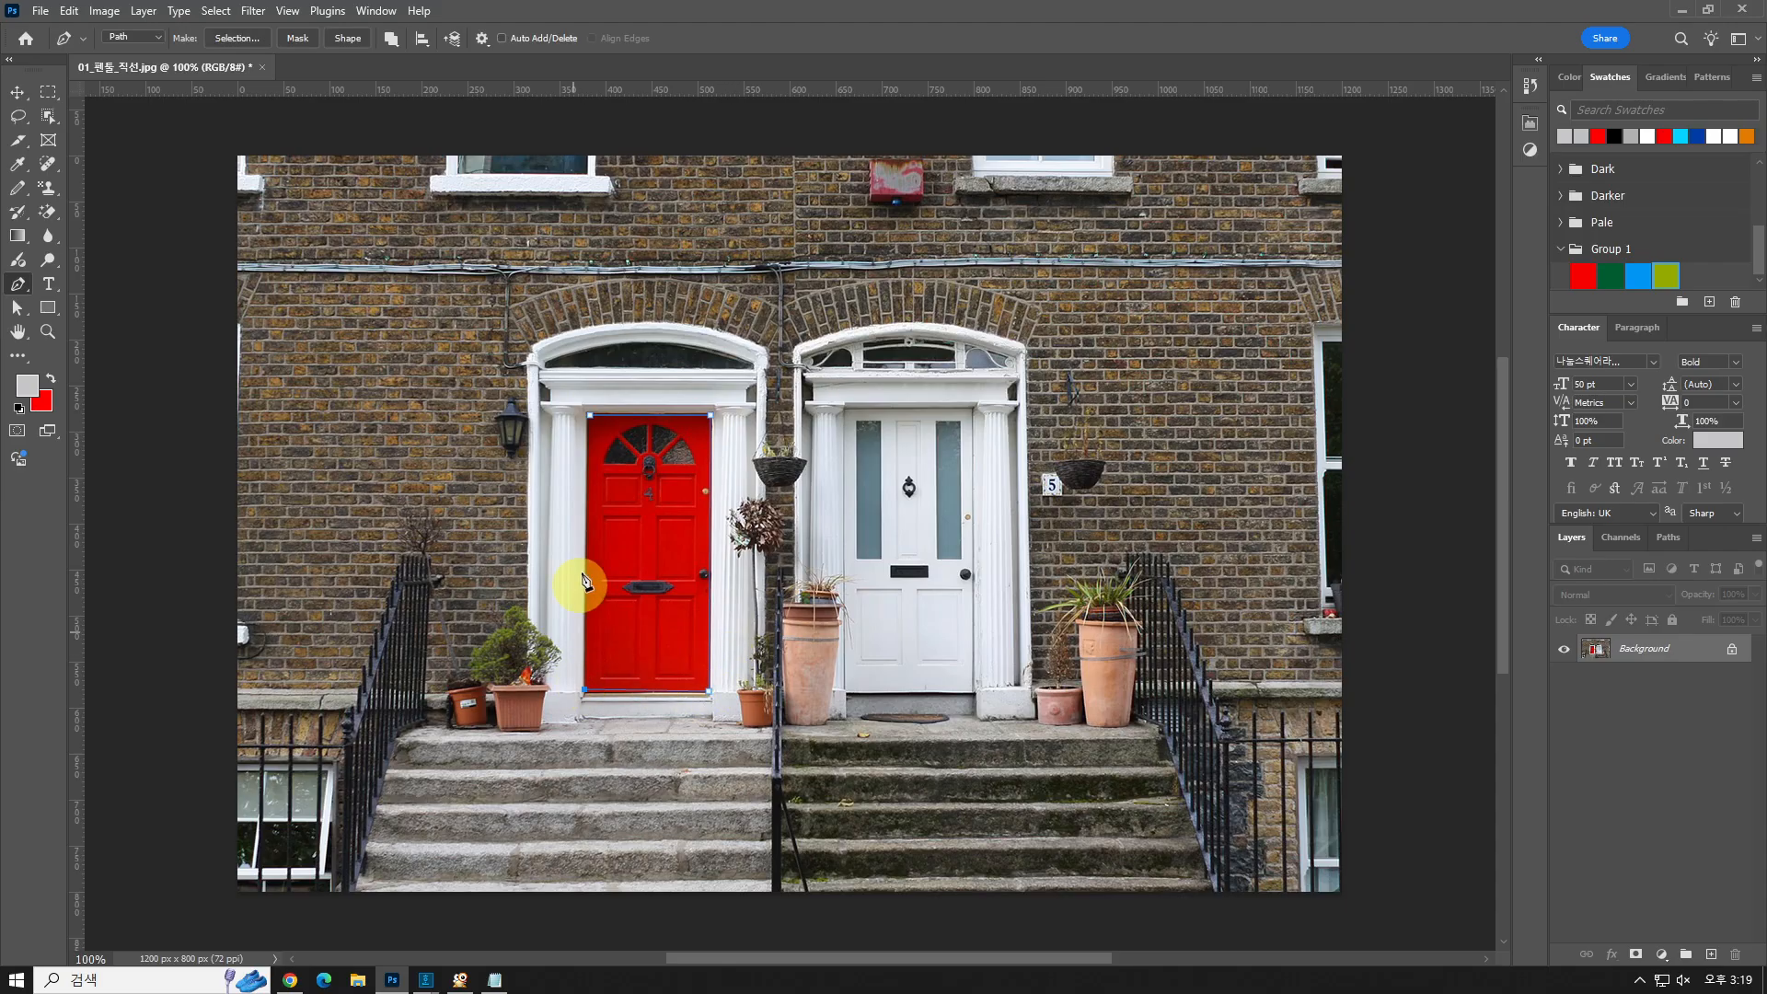
{"action": "left_click", "coordinate": [589, 419]}
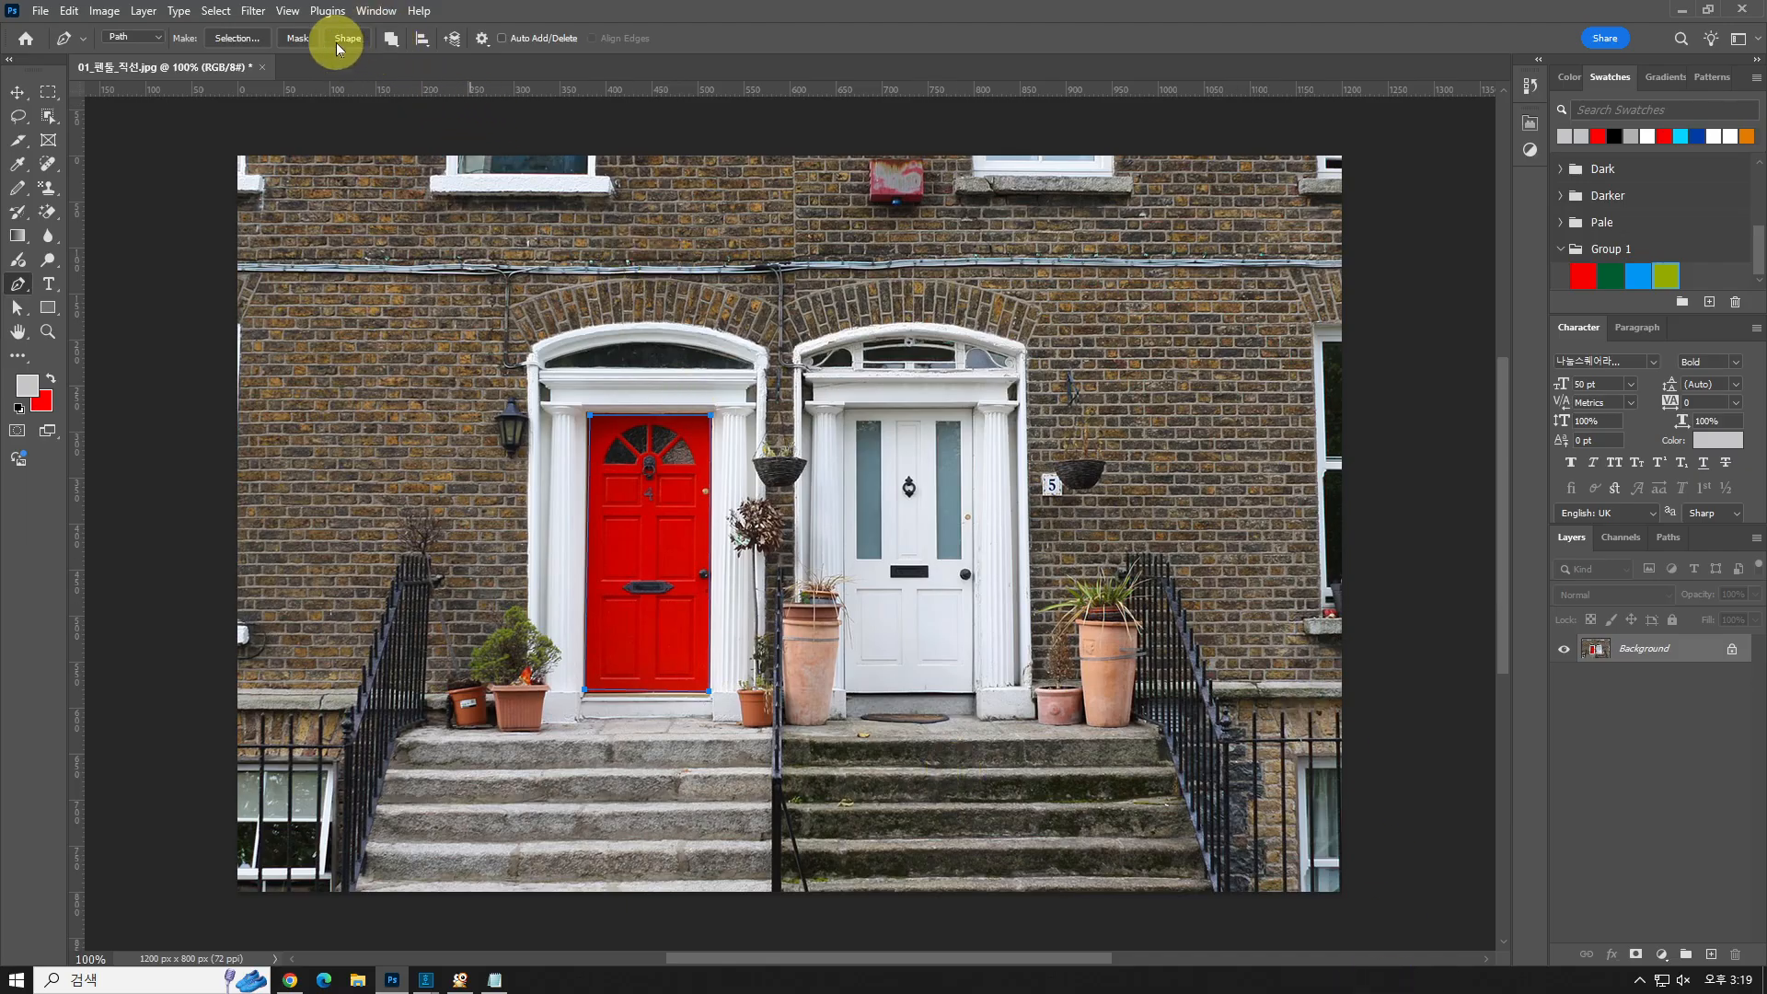
- Trace a second closed straight-edged path around the corners of the white door with the Pen tool
{"action": "left_click", "coordinate": [843, 411]}
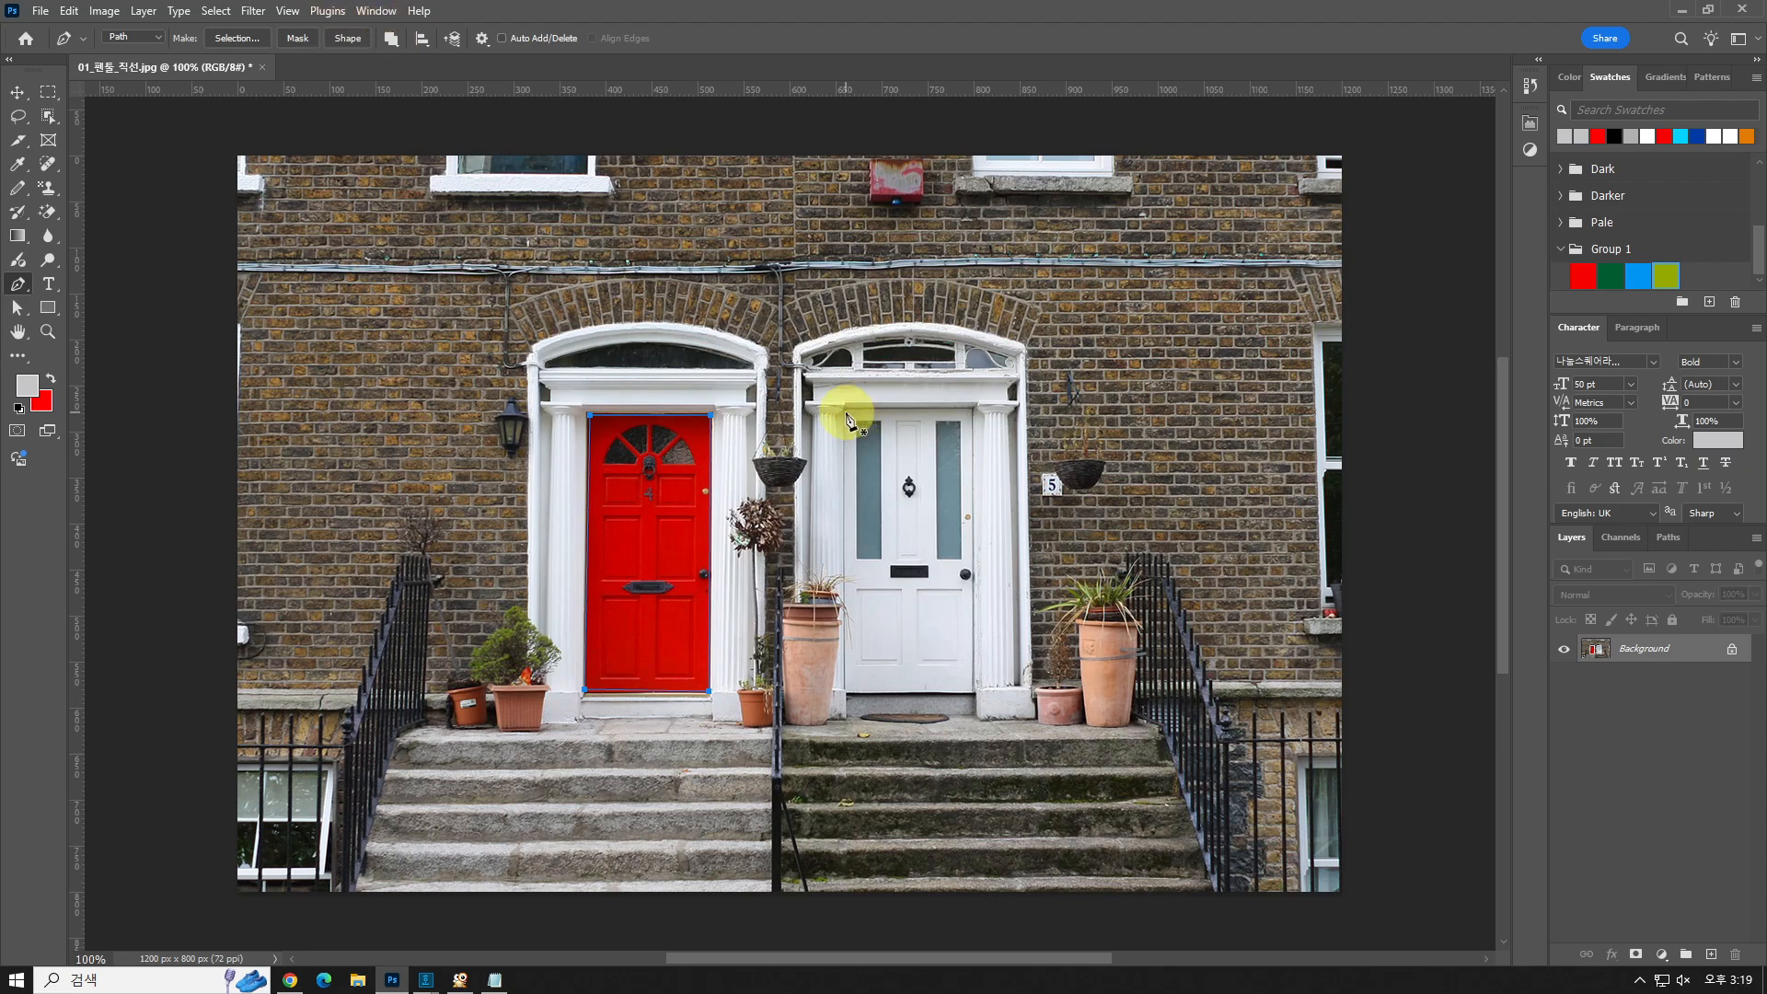
{"action": "left_click", "coordinate": [970, 409]}
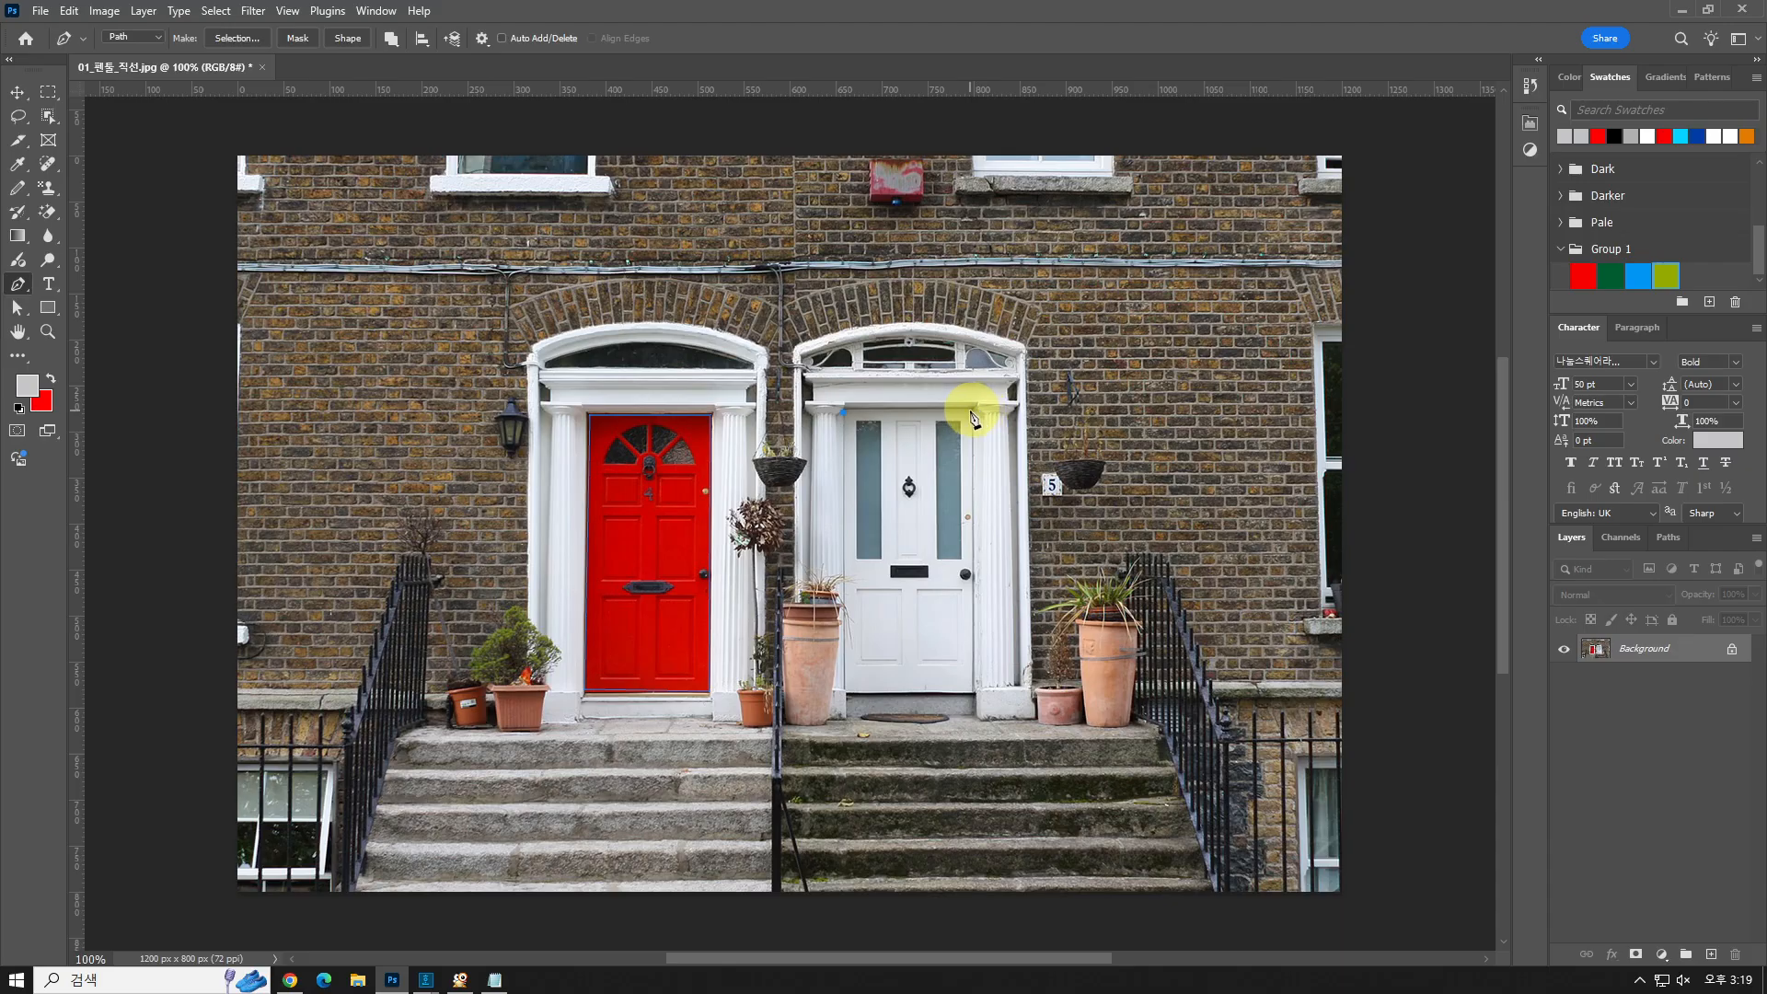
{"action": "left_click", "coordinate": [972, 693]}
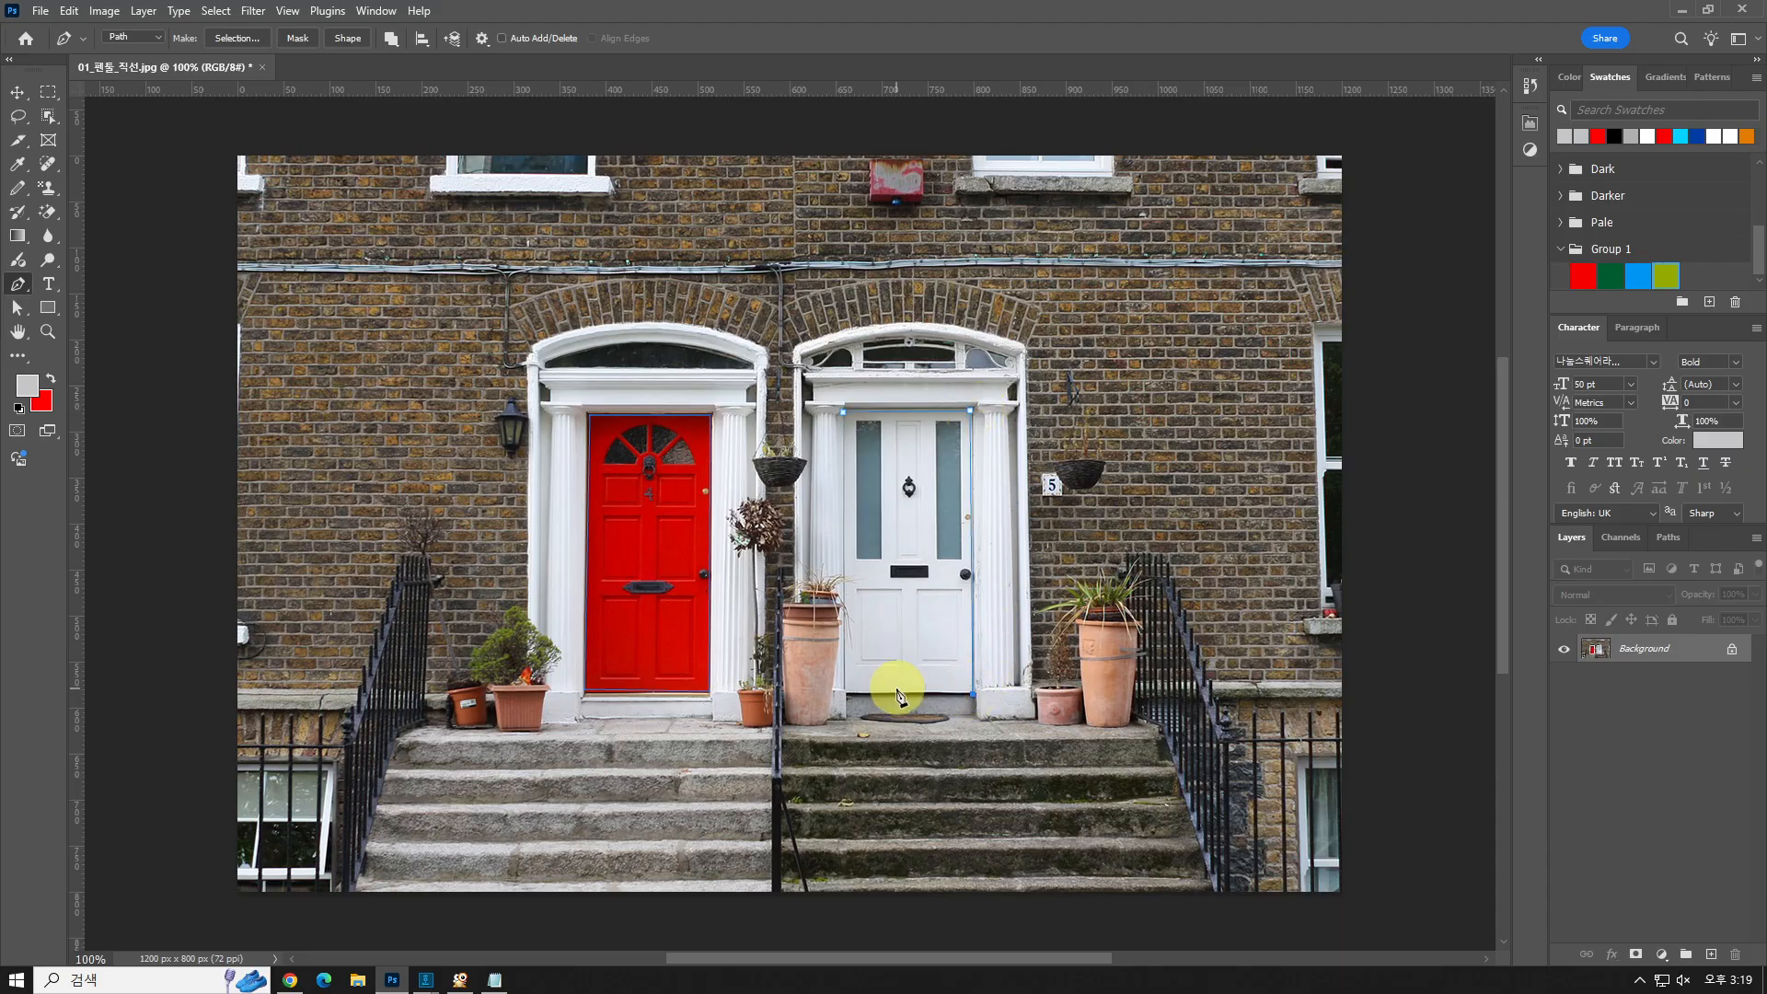
{"action": "left_click", "coordinate": [843, 692]}
{"action": "left_click", "coordinate": [843, 411]}
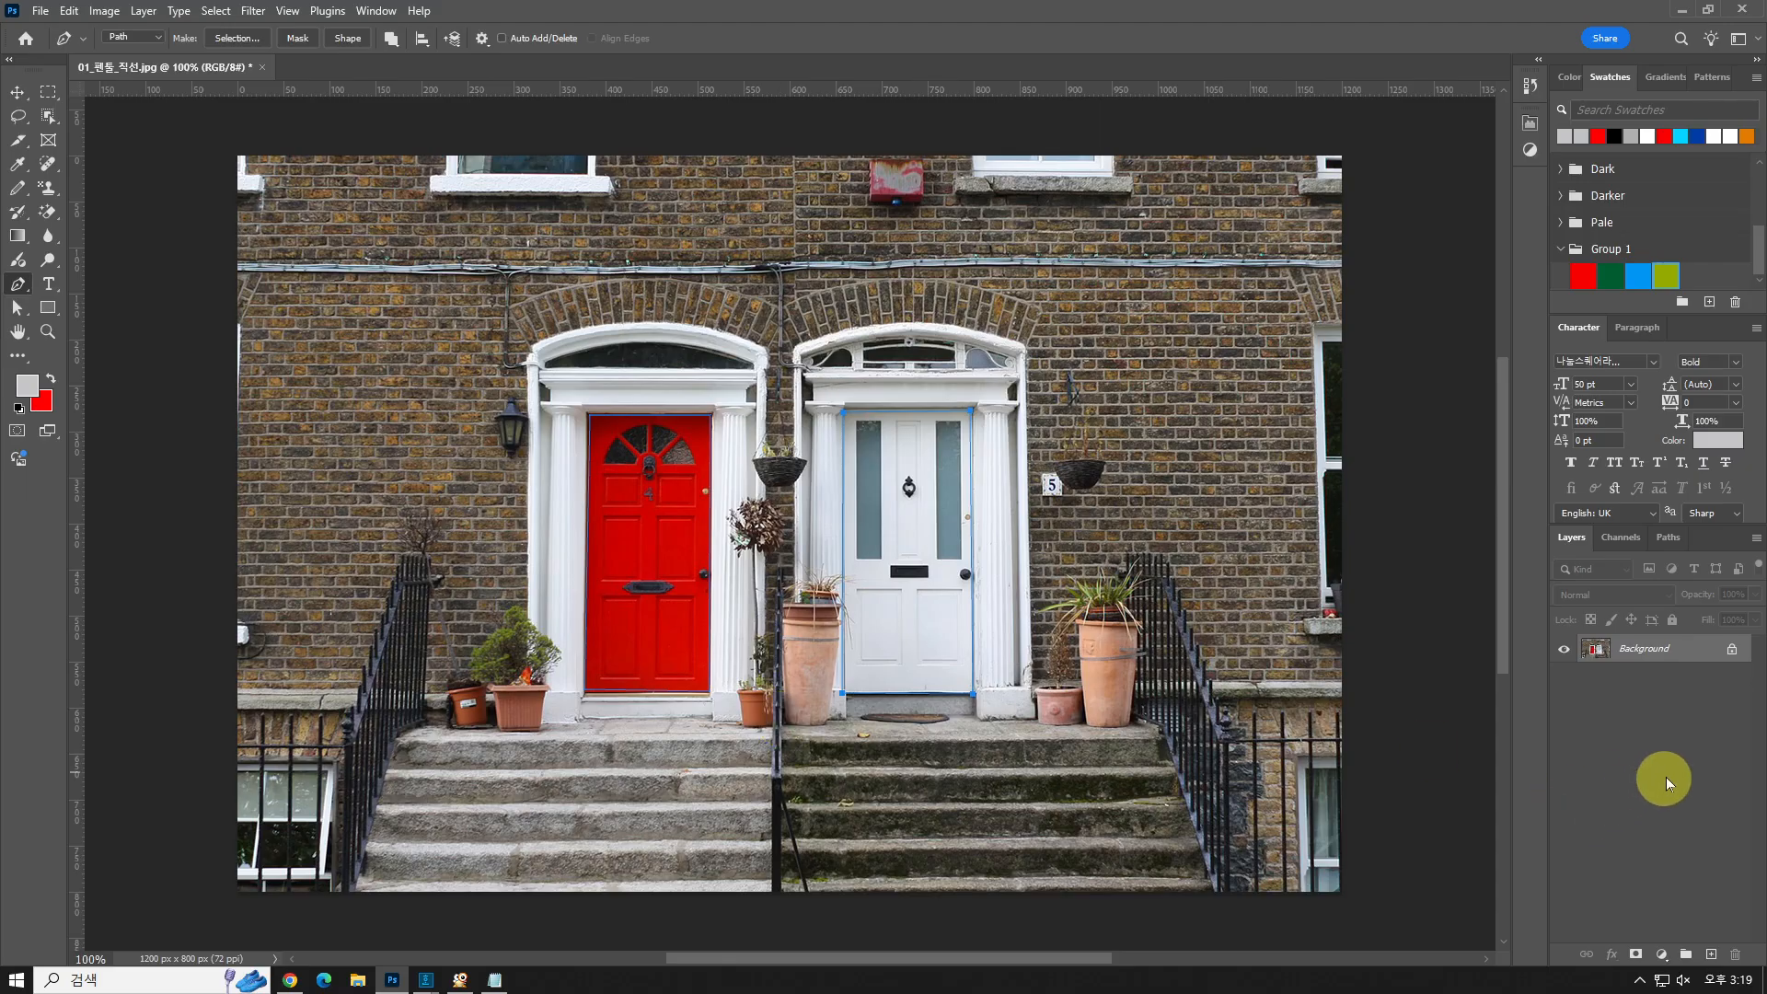
{"action": "mouse_move", "coordinate": [1665, 780]}
{"action": "left_mouse_down"}
{"action": "mouse_move", "coordinate": [1448, 573]}
{"action": "mouse_move", "coordinate": [1687, 477]}
{"action": "mouse_move", "coordinate": [1763, 622]}
{"action": "mouse_move", "coordinate": [1608, 780]}
{"action": "mouse_move", "coordinate": [1684, 775]}
{"action": "left_mouse_up"}
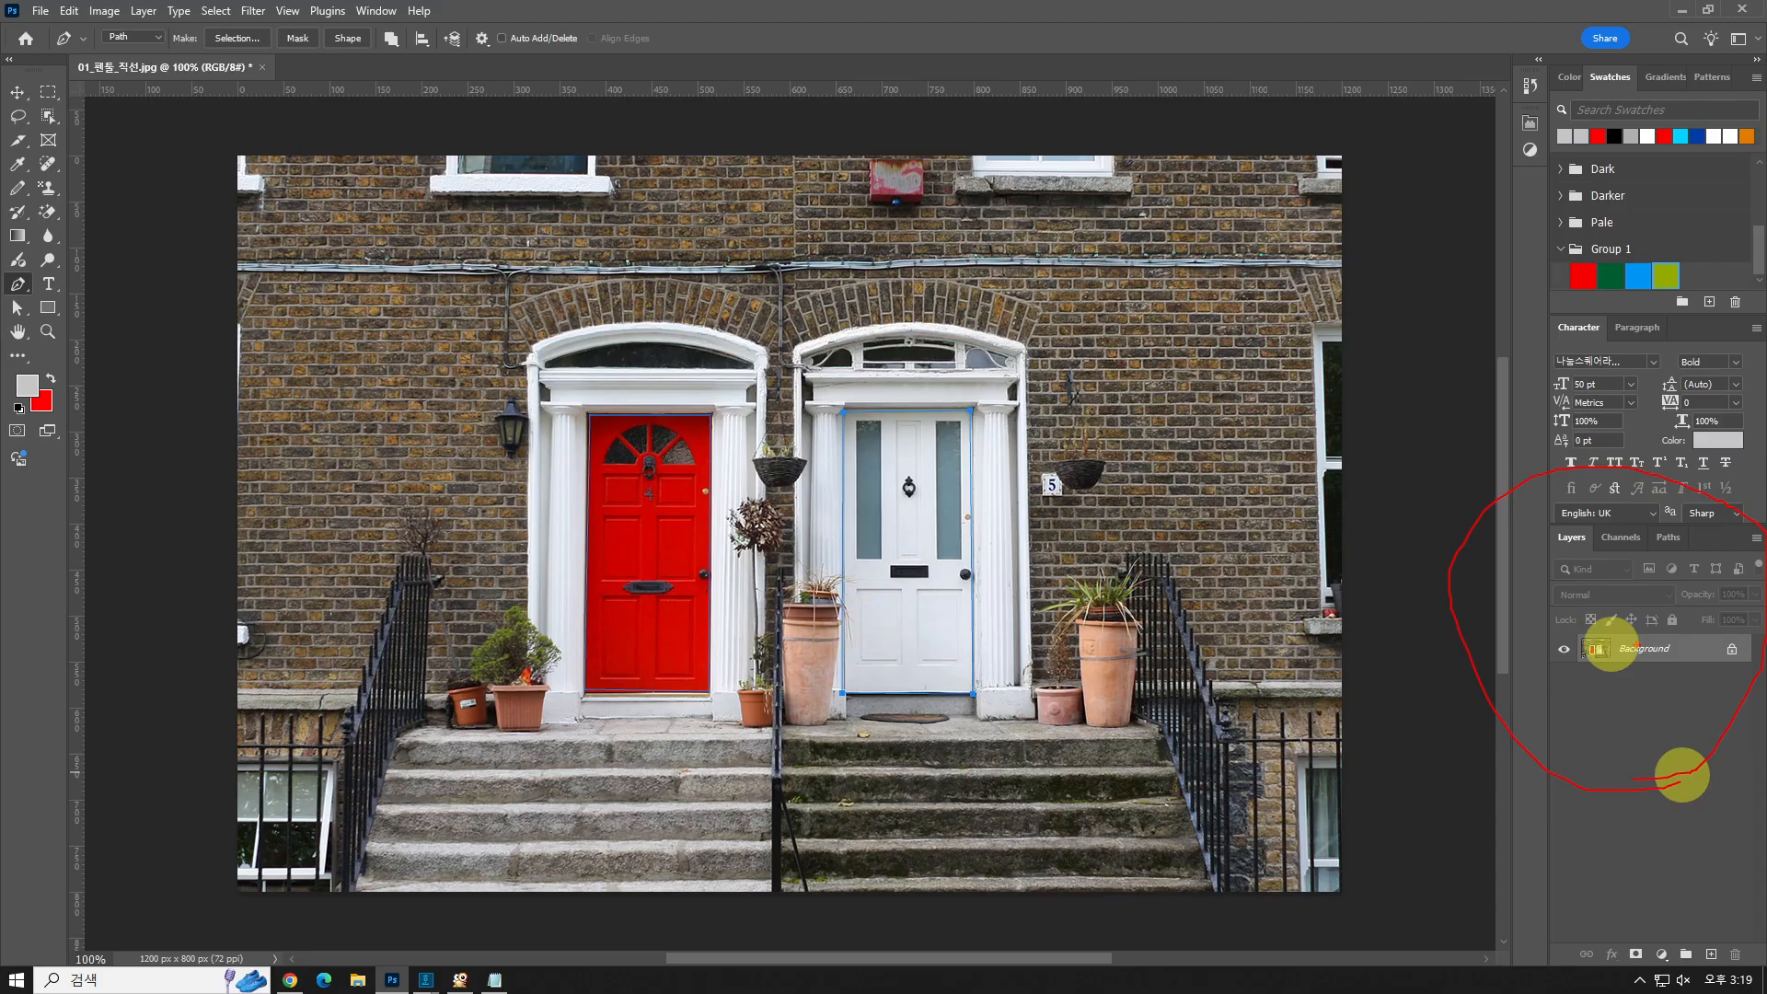
{"action": "mouse_move", "coordinate": [1698, 544]}
{"action": "left_mouse_down"}
{"action": "mouse_move", "coordinate": [1634, 542]}
{"action": "mouse_move", "coordinate": [1655, 522]}
{"action": "mouse_move", "coordinate": [1696, 541]}
{"action": "left_mouse_up"}
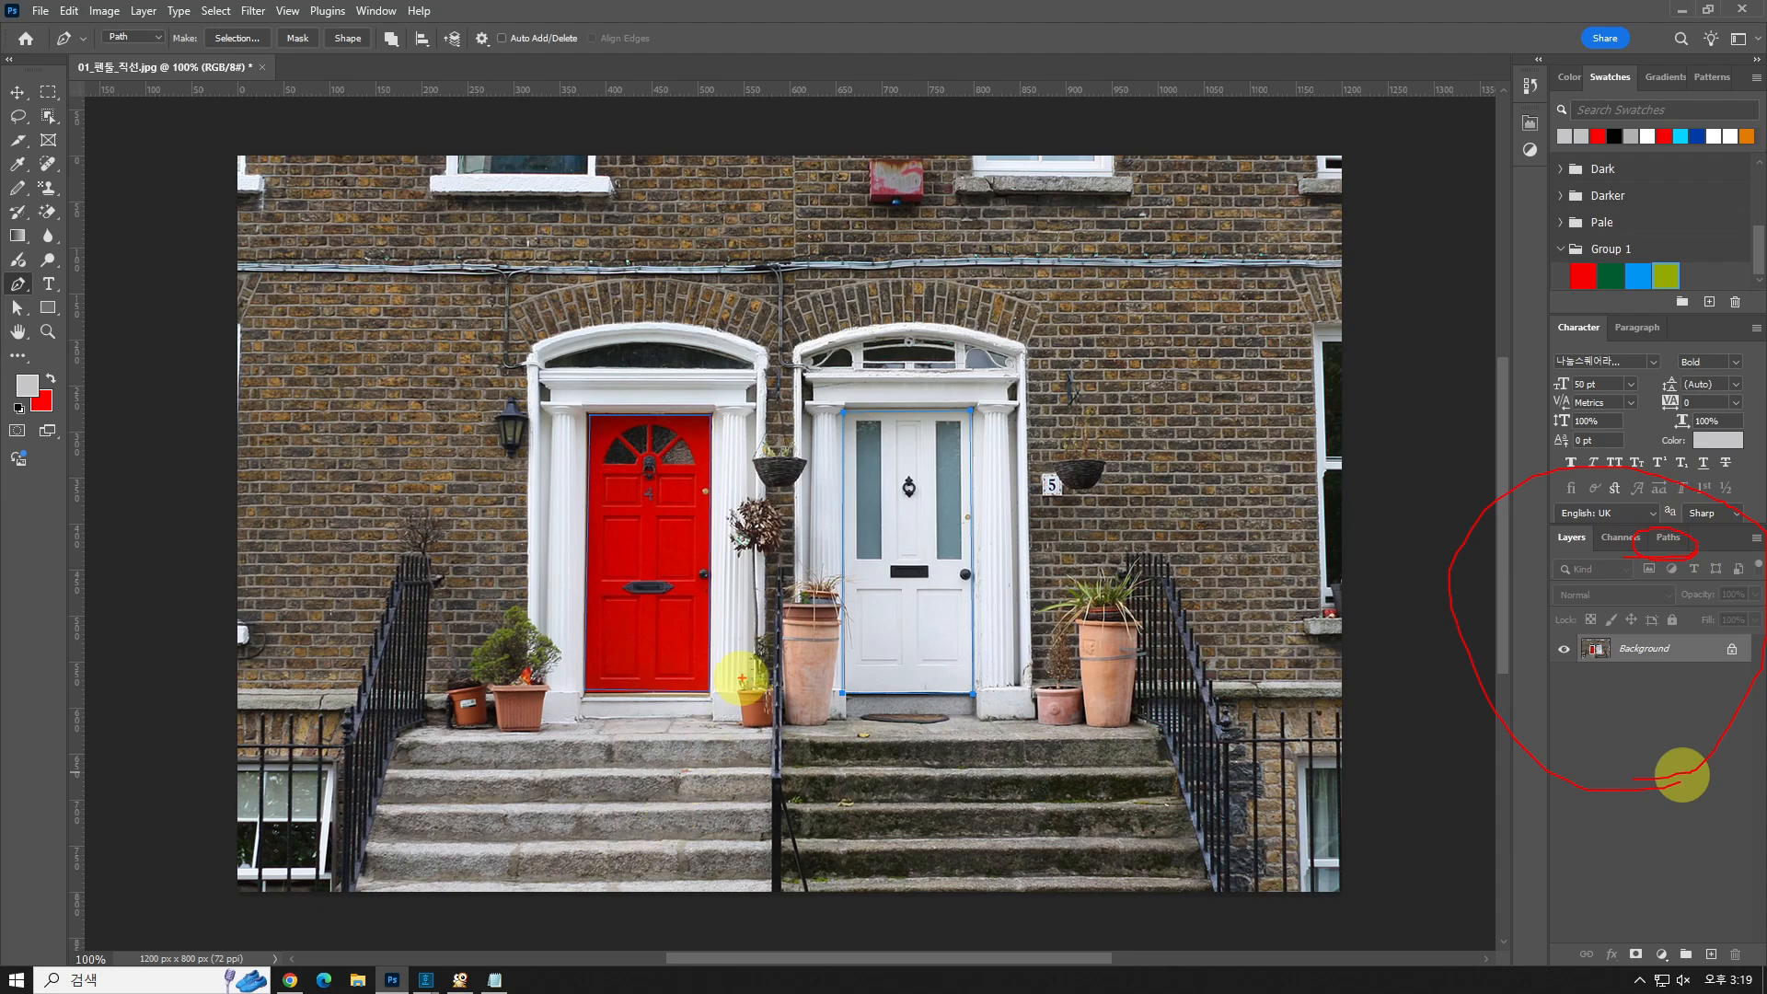
{"action": "key", "text": "Escape"}
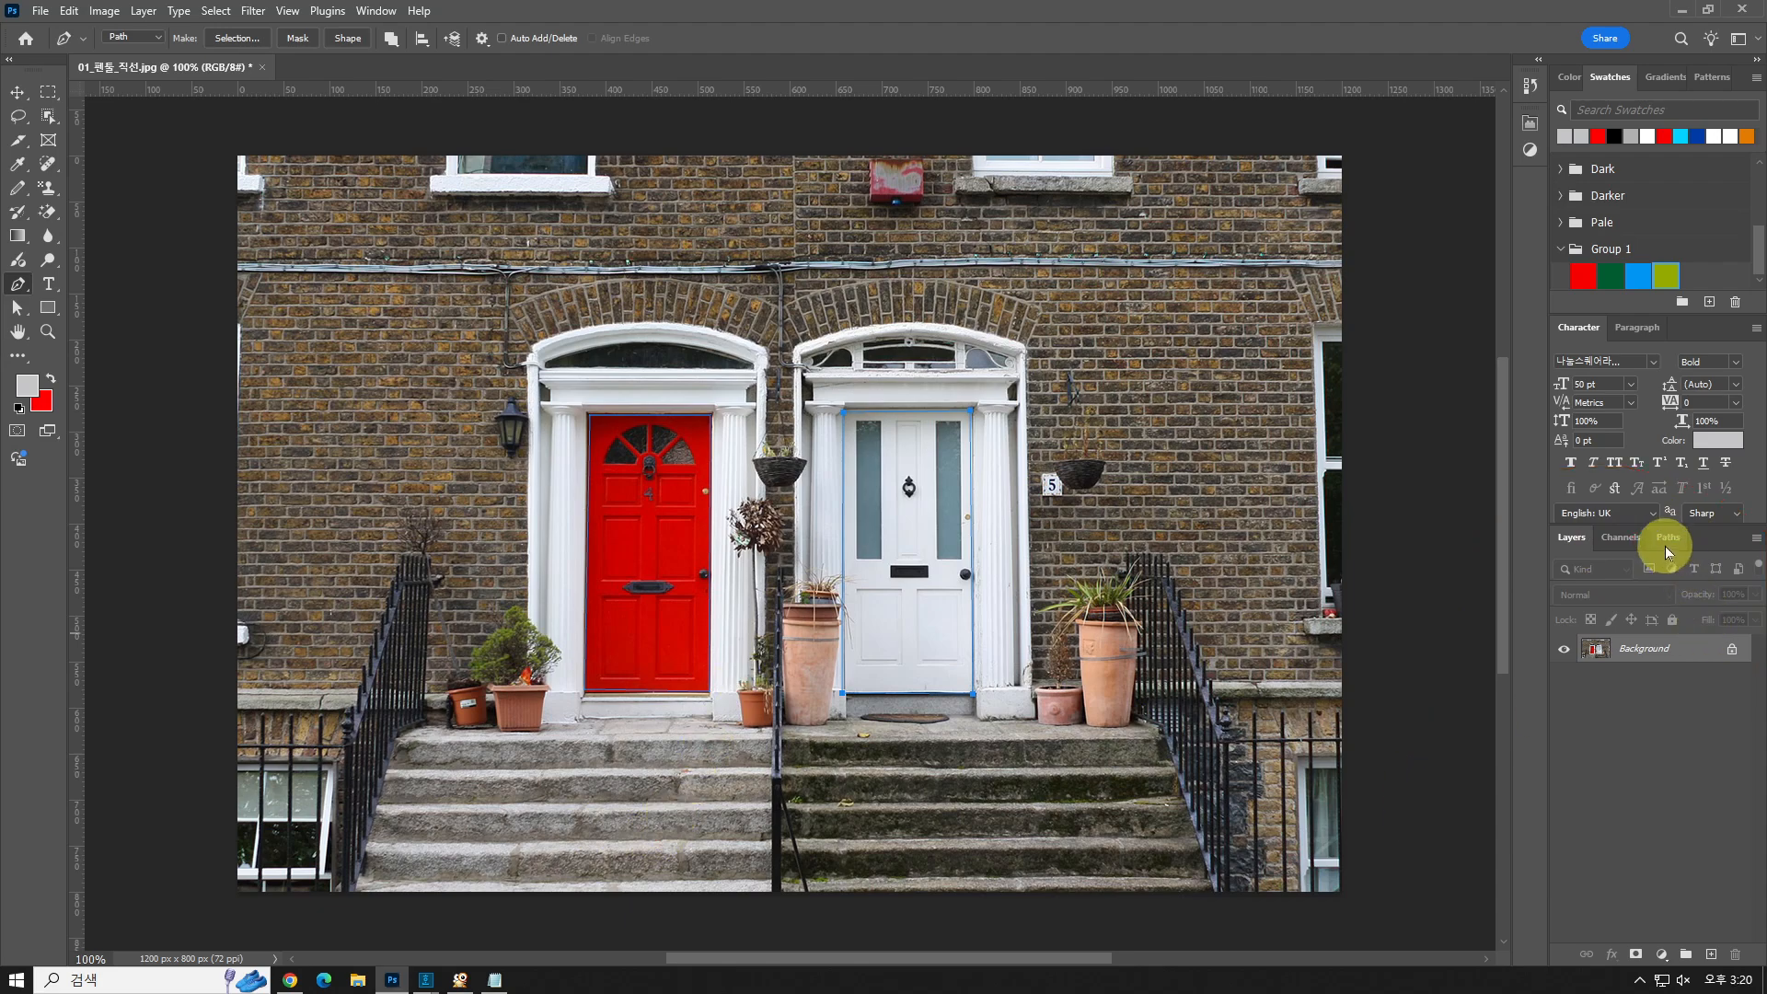
- Save the work path containing both door outlines as Path 1
{"action": "left_click", "coordinate": [1666, 543]}
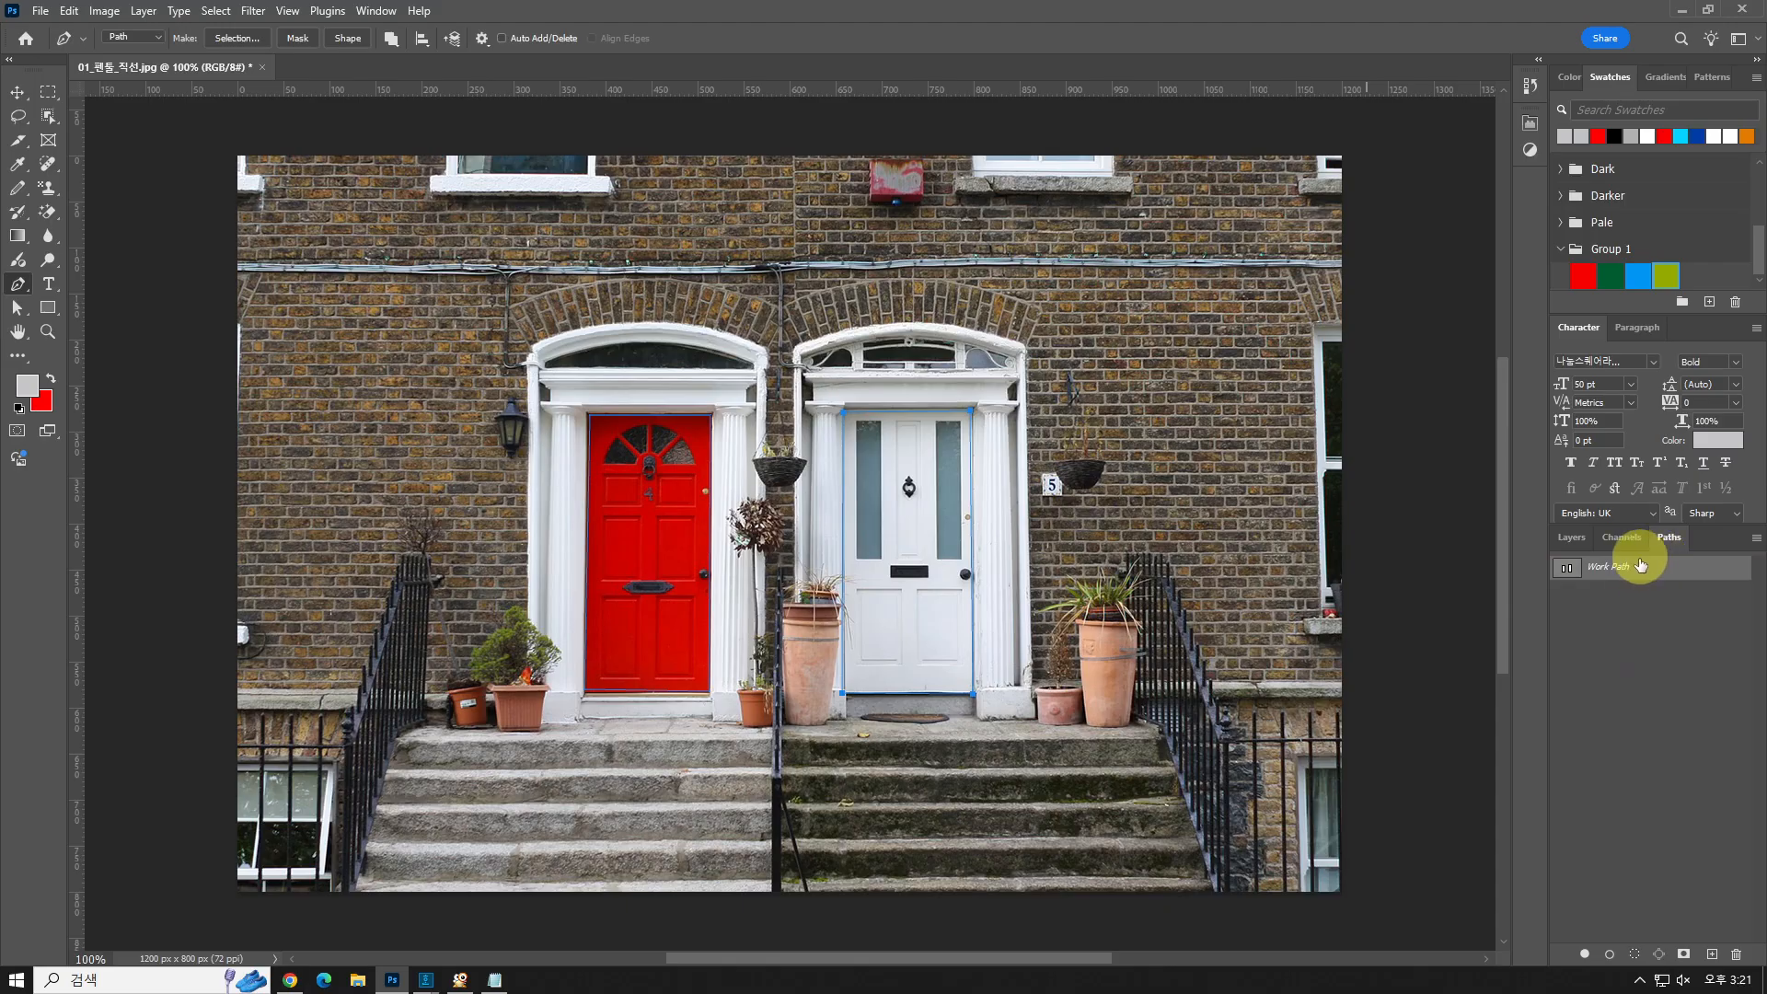
{"action": "double_click", "coordinate": [1610, 566]}
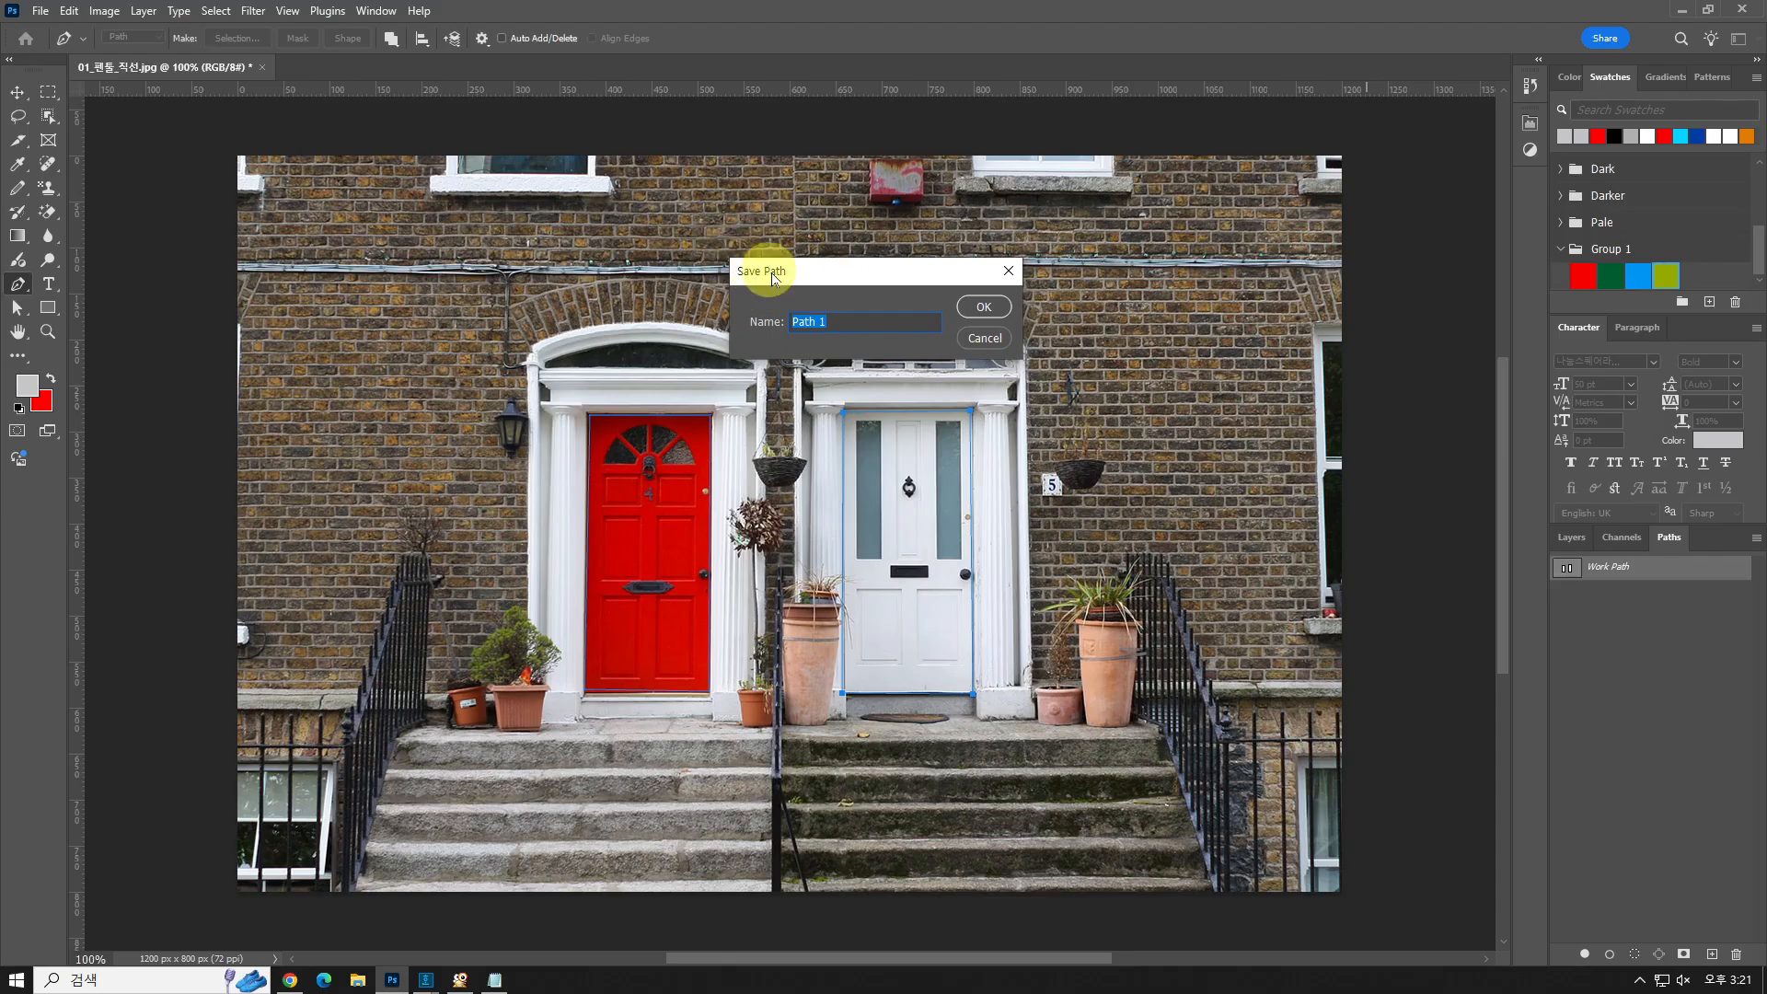
{"action": "left_click", "coordinate": [986, 307]}
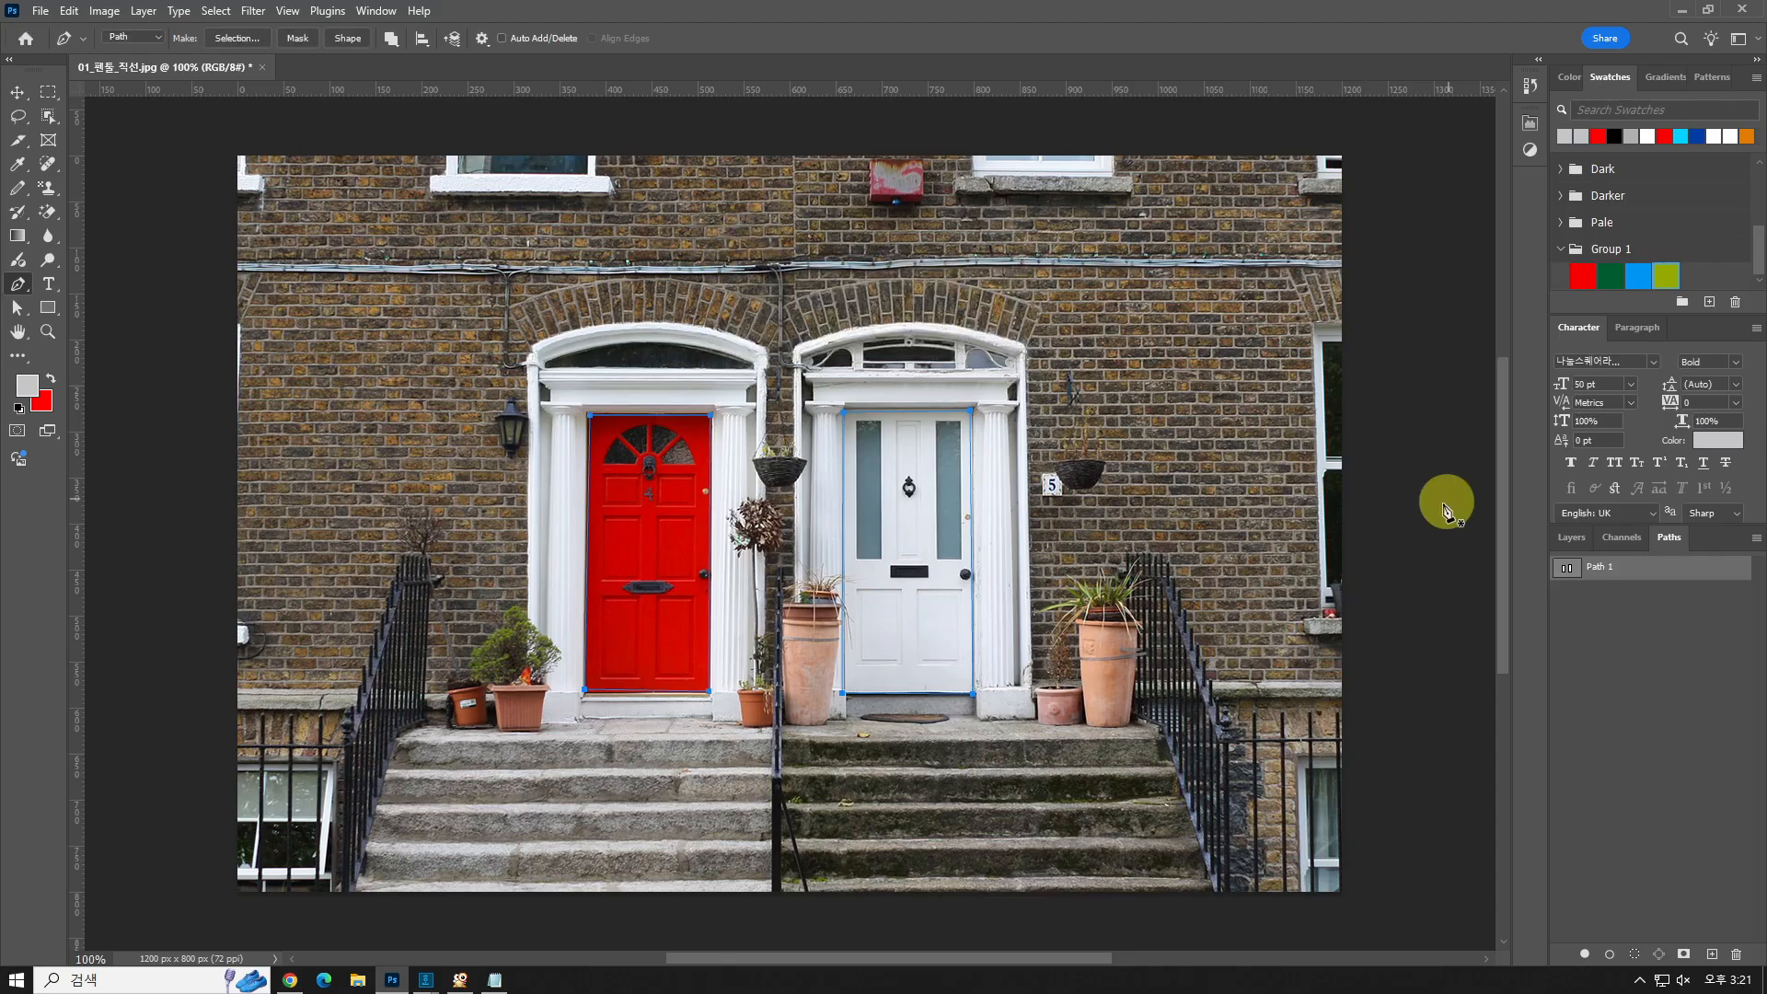
- Load Path 1 as a selection around both doors and return to the Background layer
{"action": "left_click", "coordinate": [1569, 577], "text": "ctrl"}
{"action": "left_click", "coordinate": [1569, 593]}
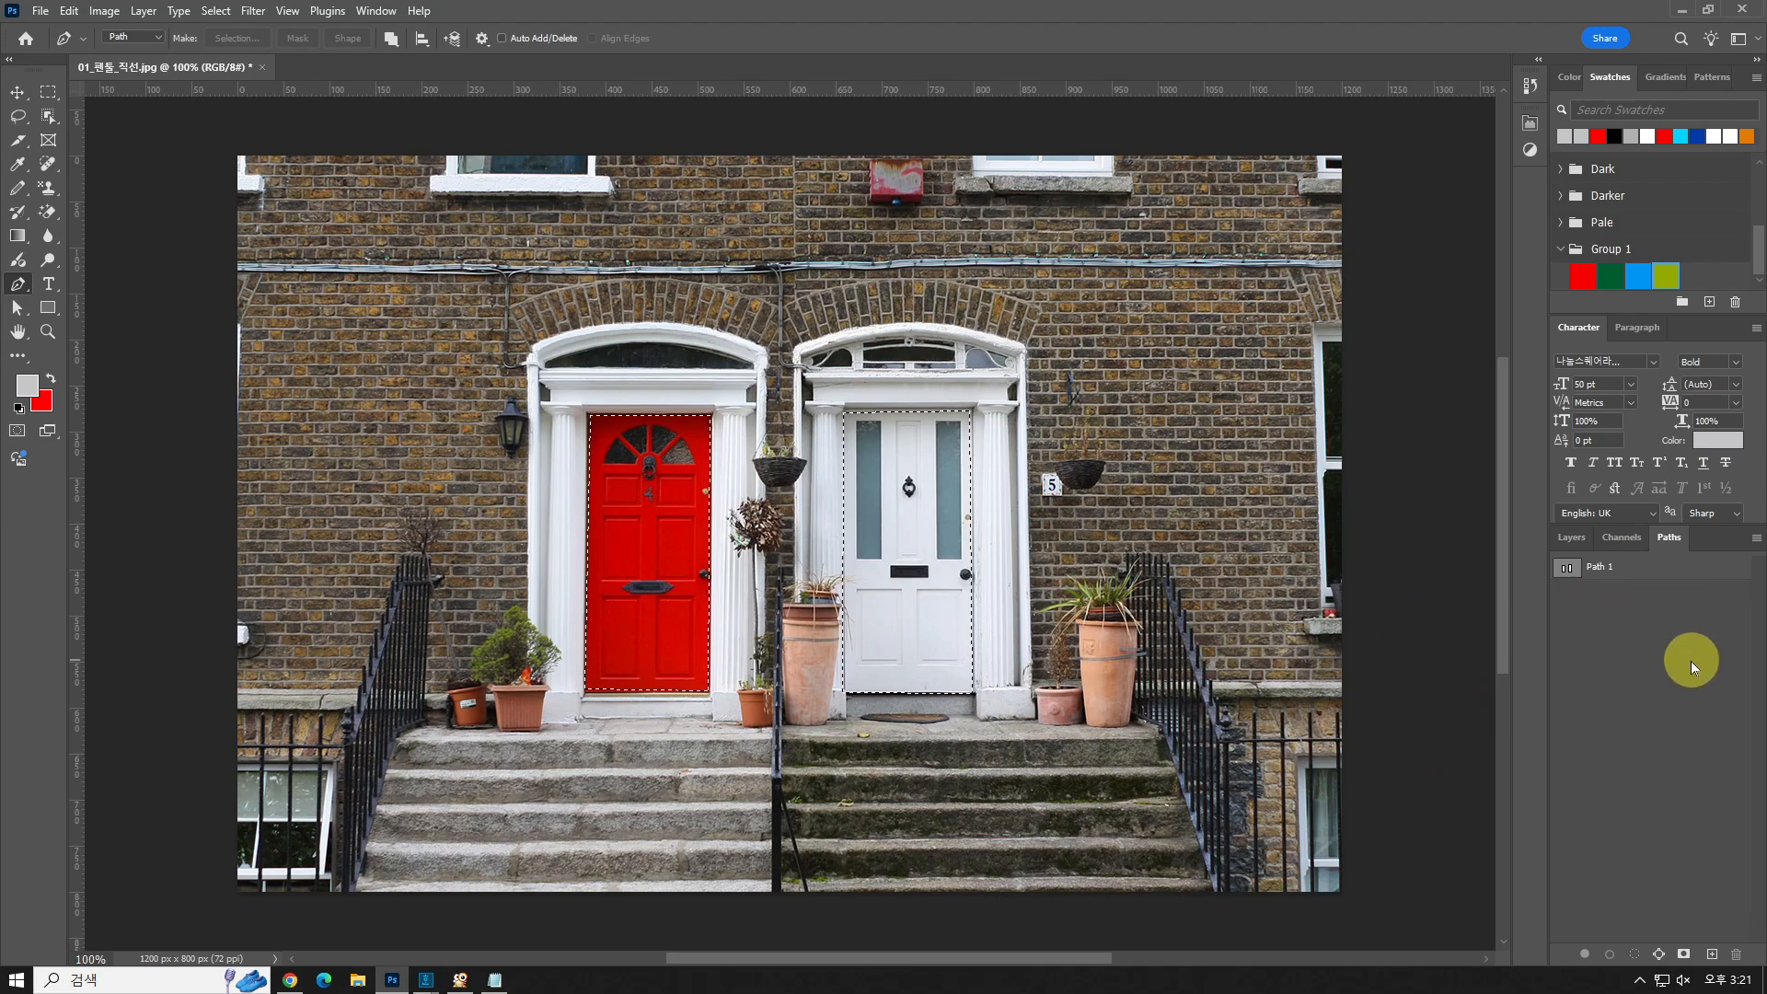
{"action": "left_click", "coordinate": [1570, 543]}
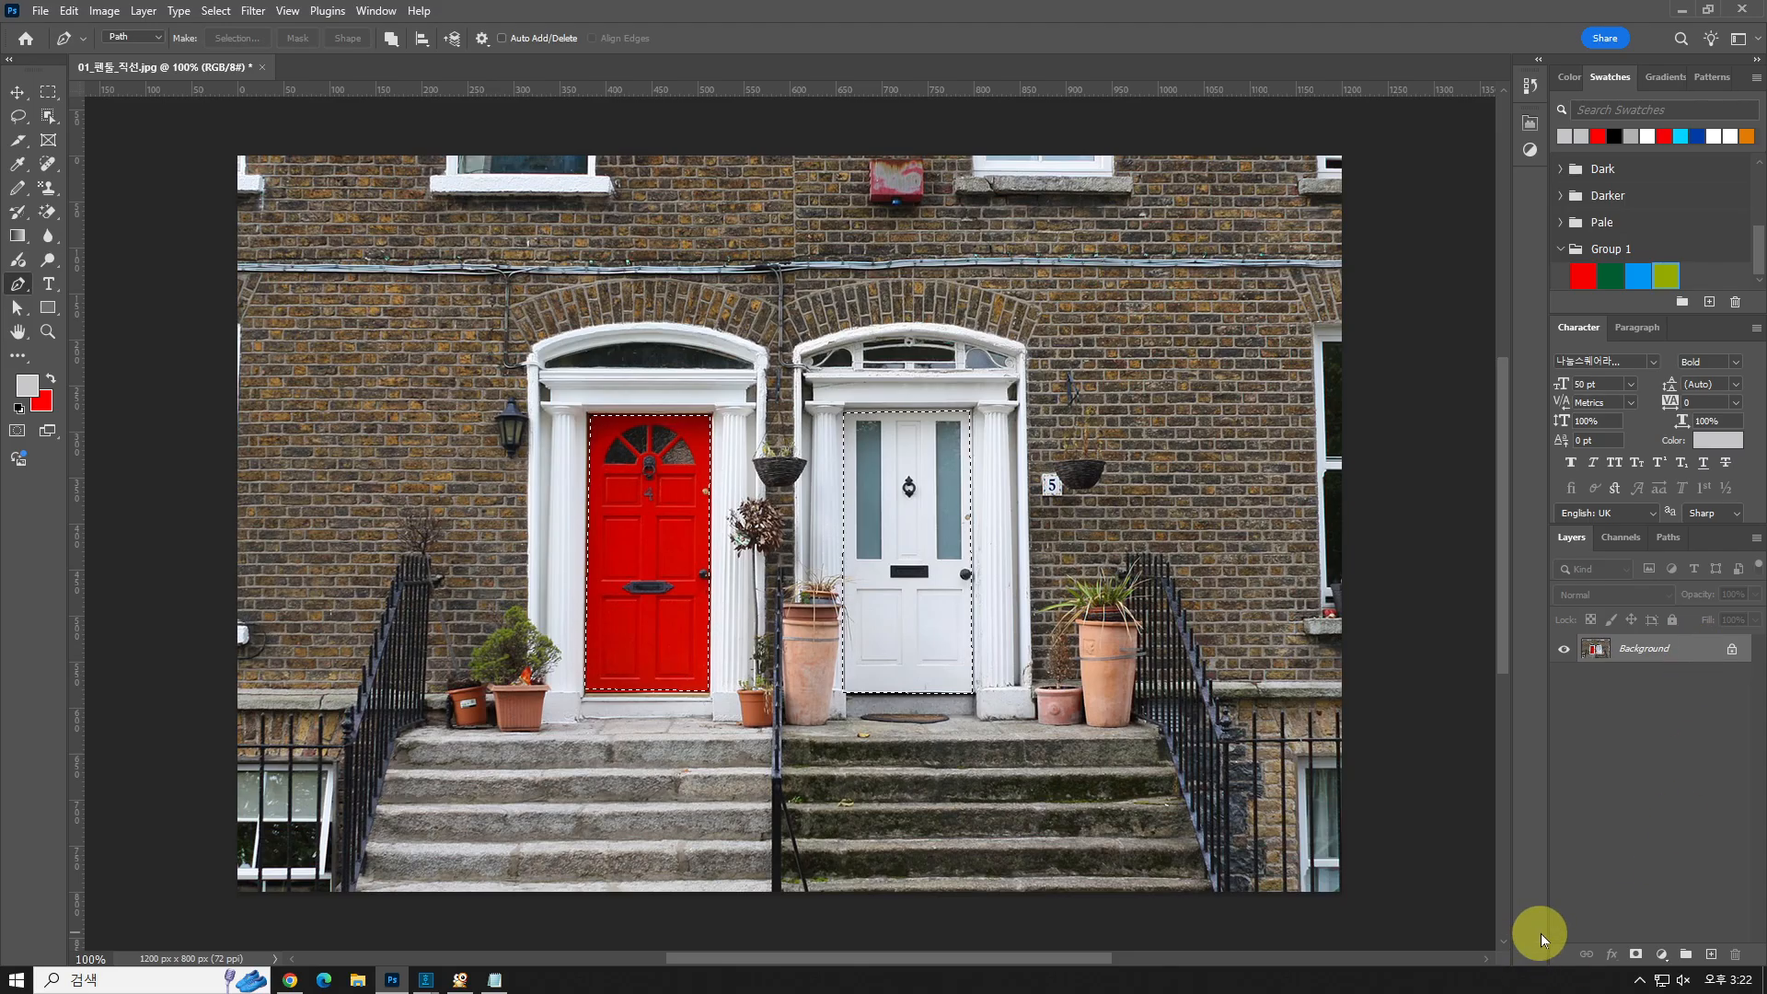
- Copy the selected doors into a new 422 x 308 px, 72 ppi document with a white background
{"action": "key", "text": "ctrl+n"}
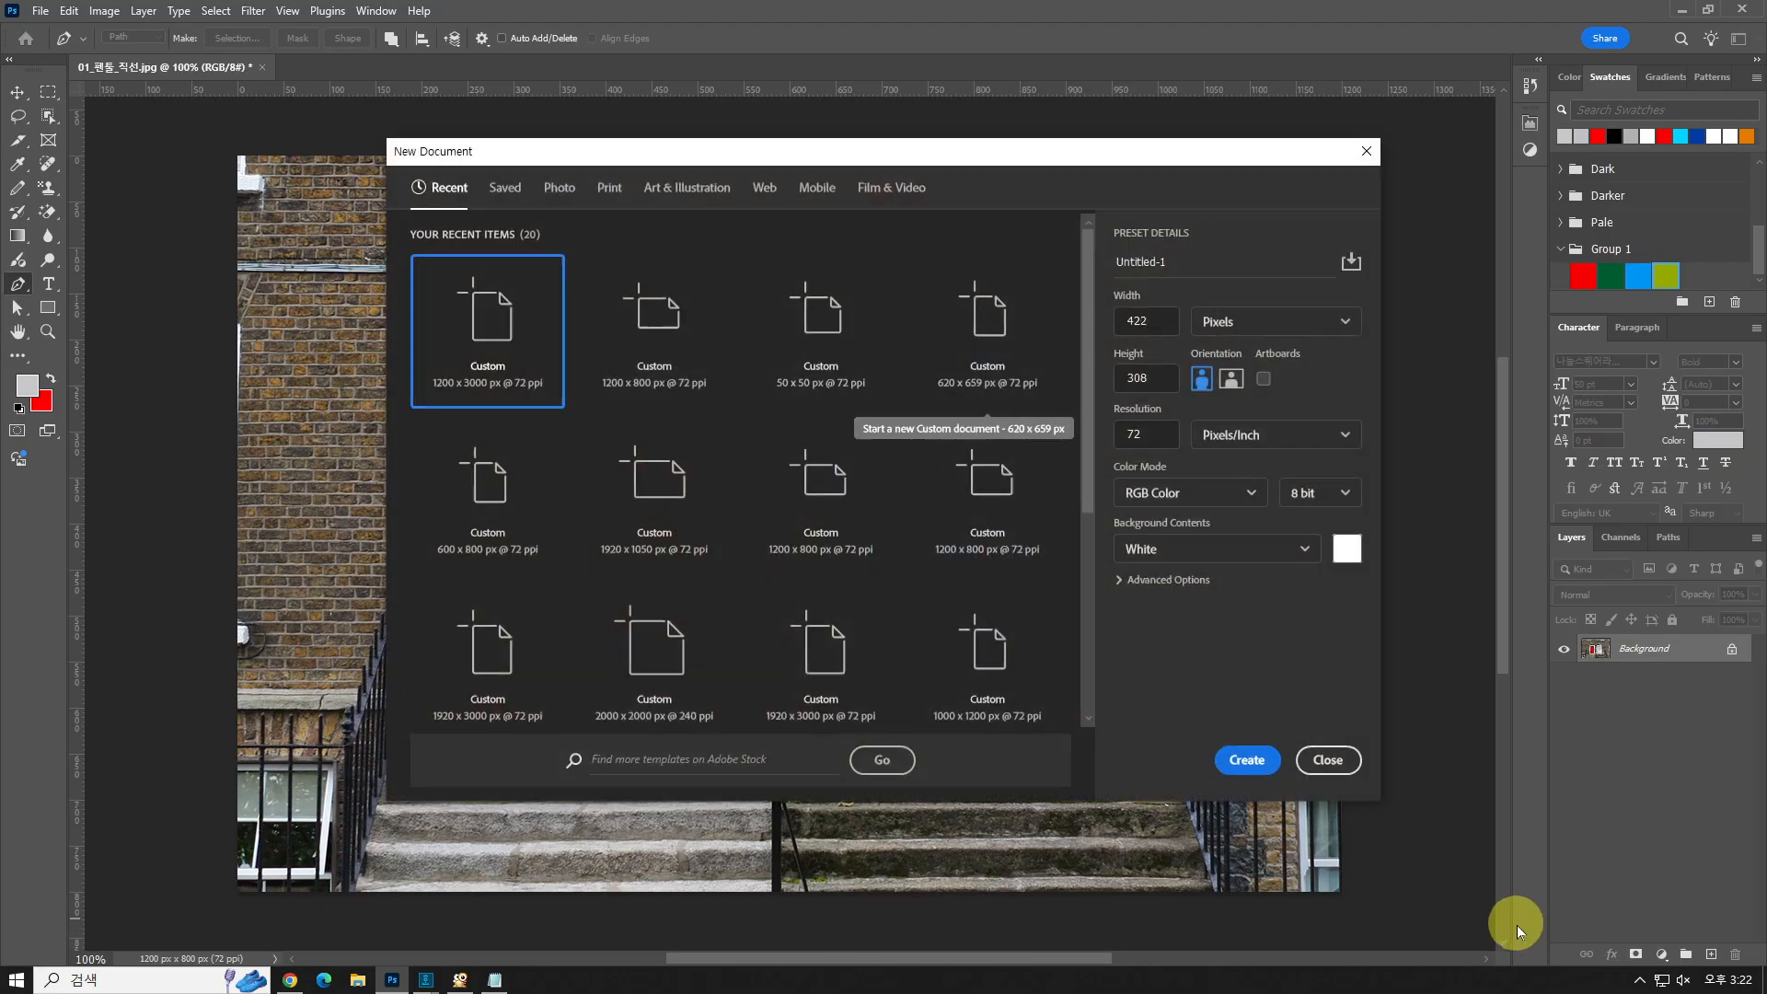
{"action": "key", "text": "Return"}
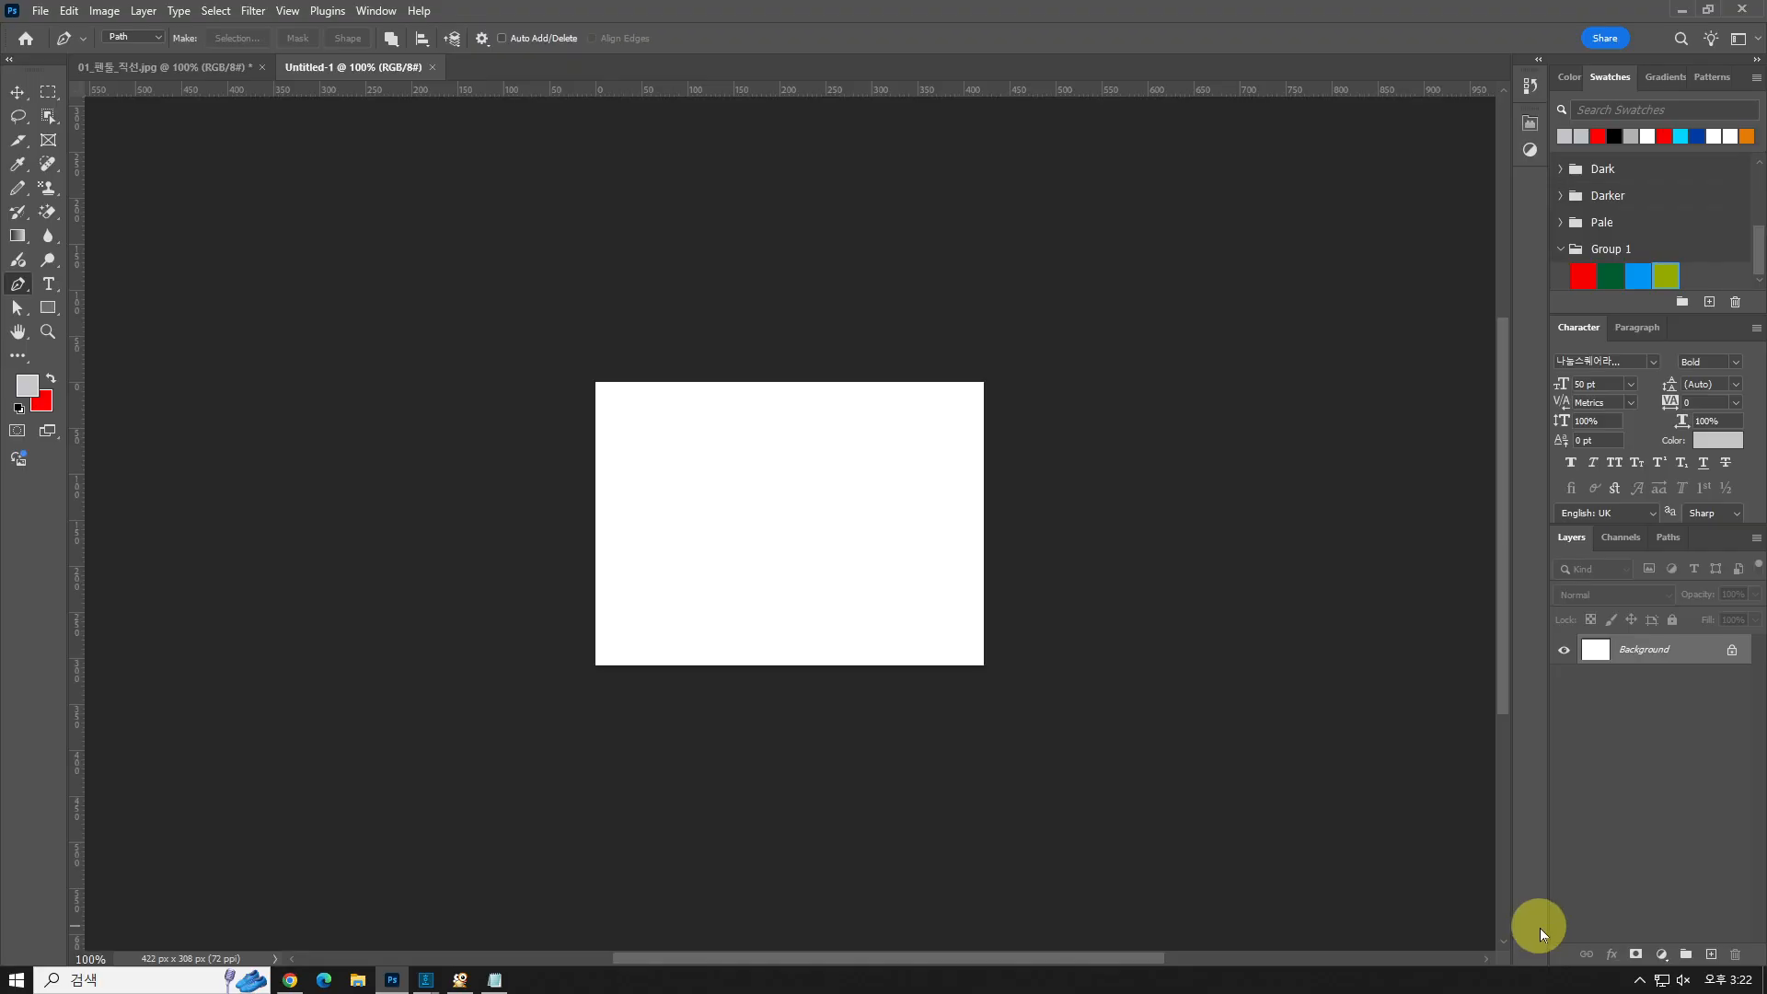
{"action": "key", "text": "ctrl+v"}
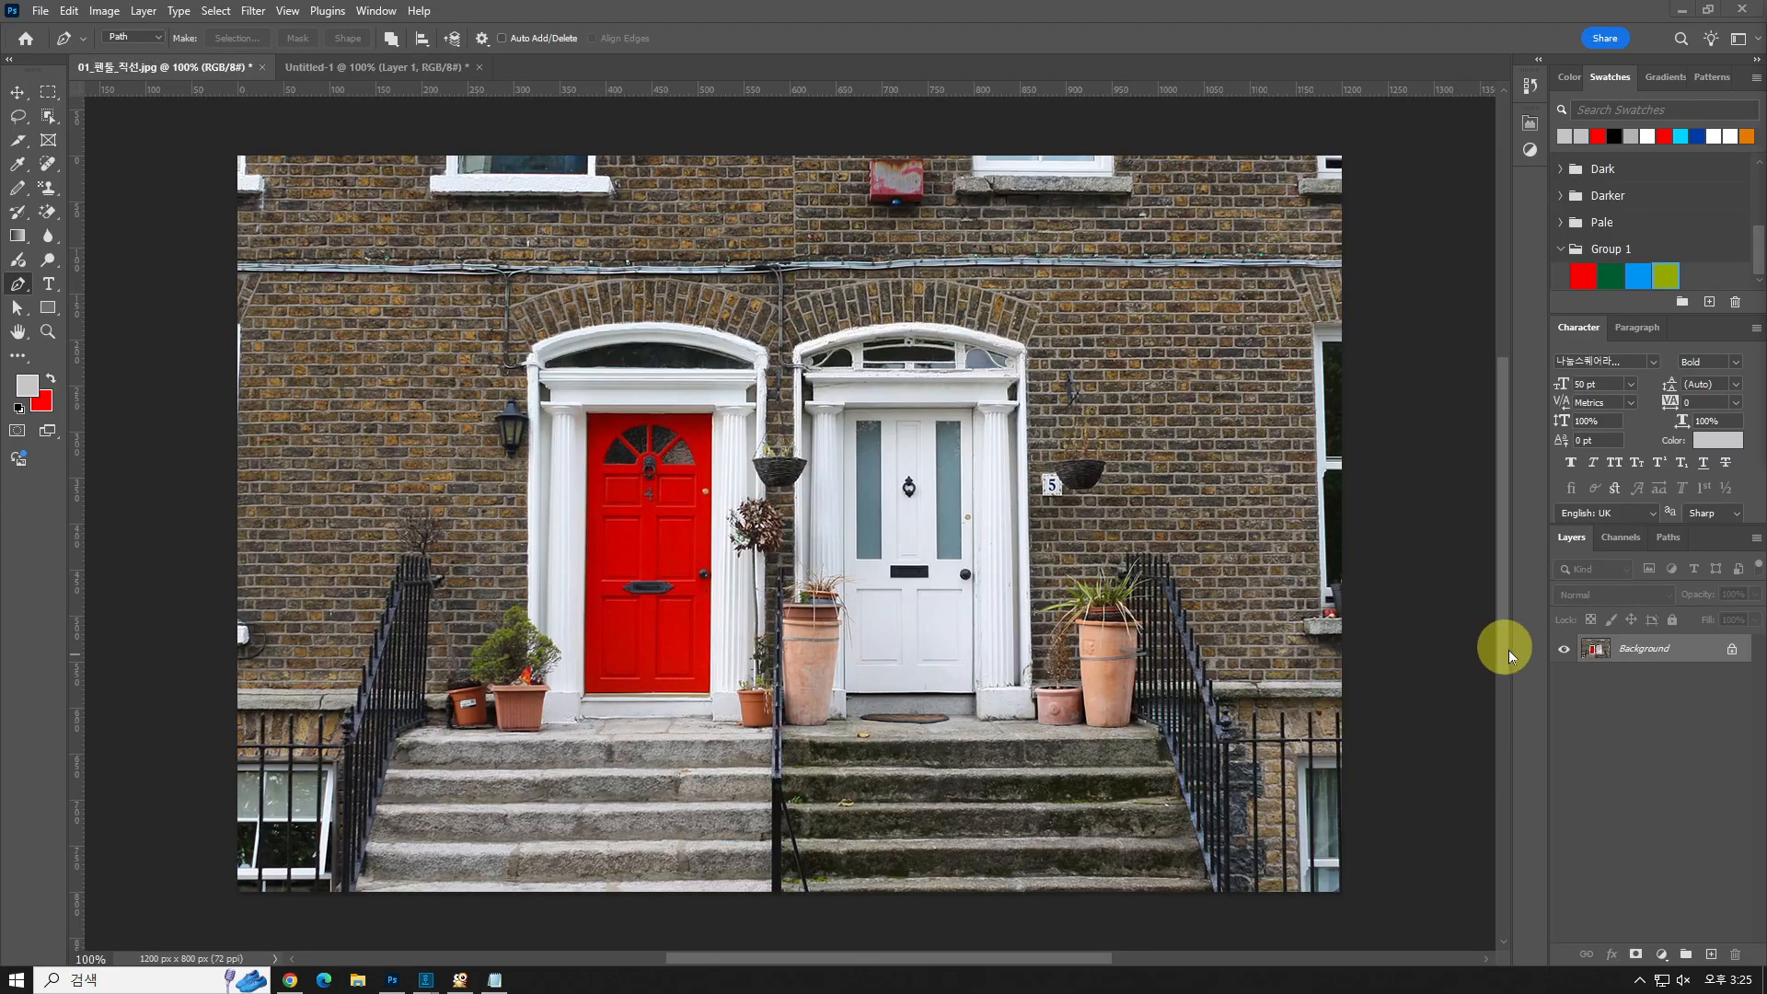
- Remove the saved Path 1 from the door photo and retrace a closed straight-edged path around the red door
{"action": "left_click", "coordinate": [1667, 542]}
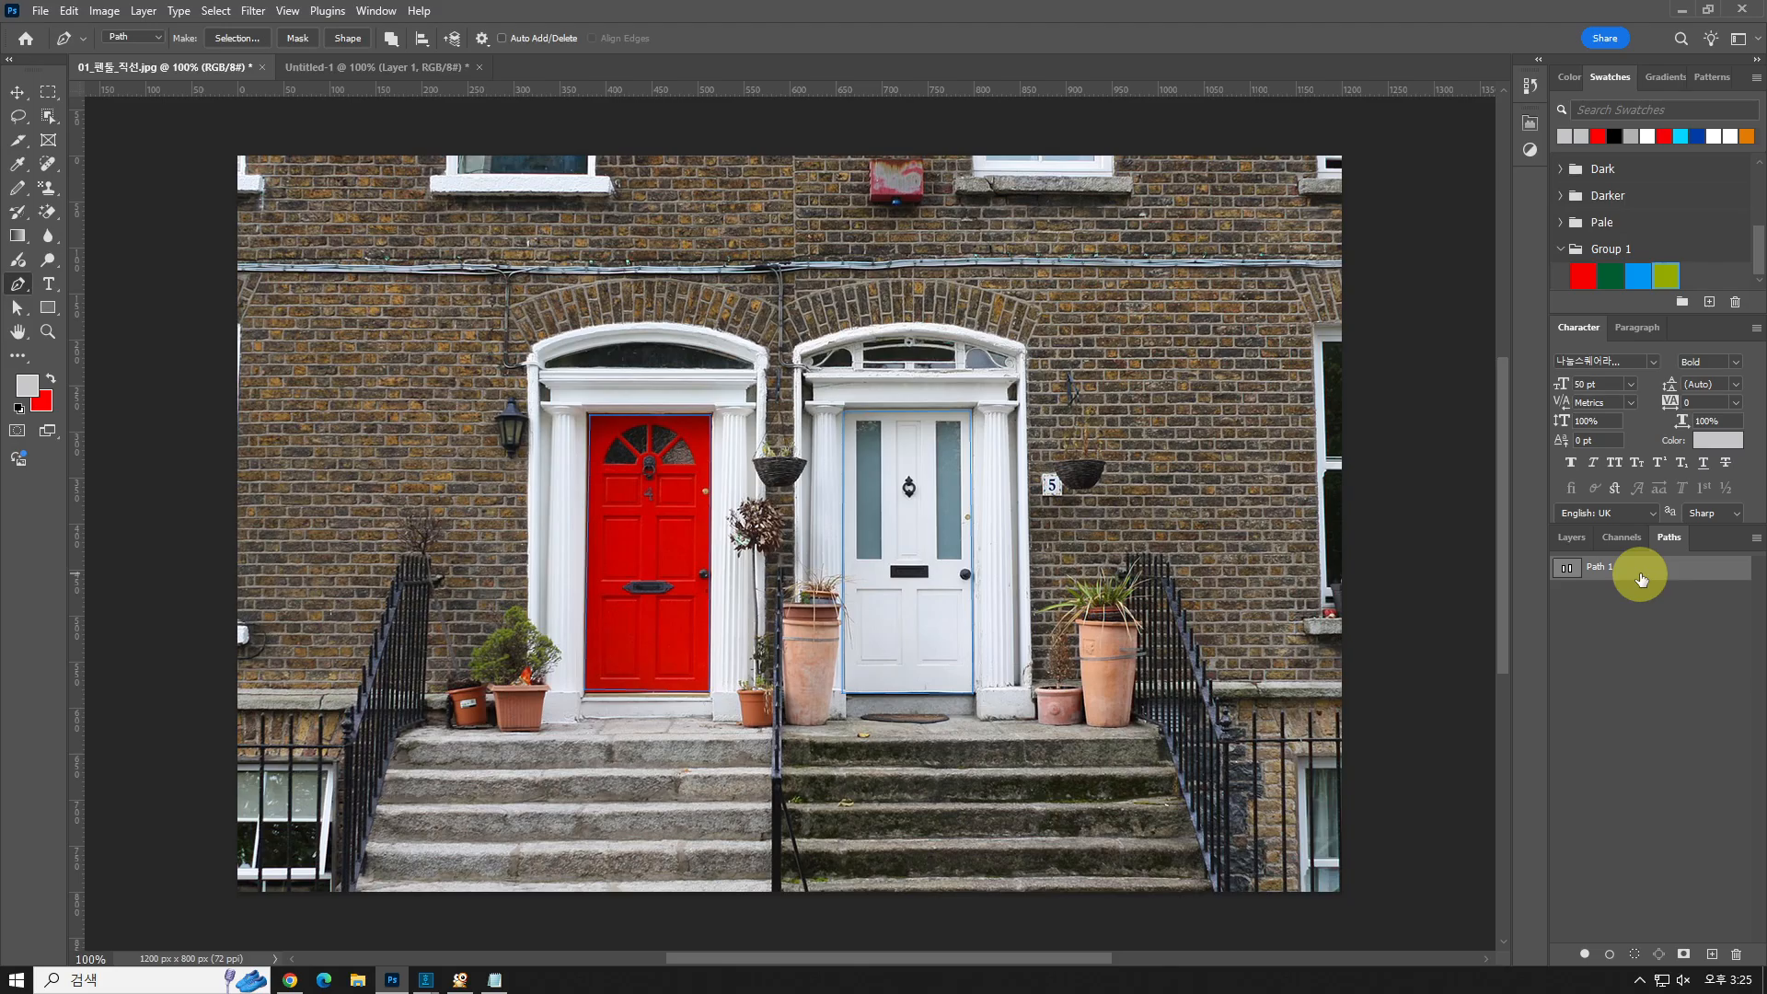
{"action": "left_click", "coordinate": [1573, 541]}
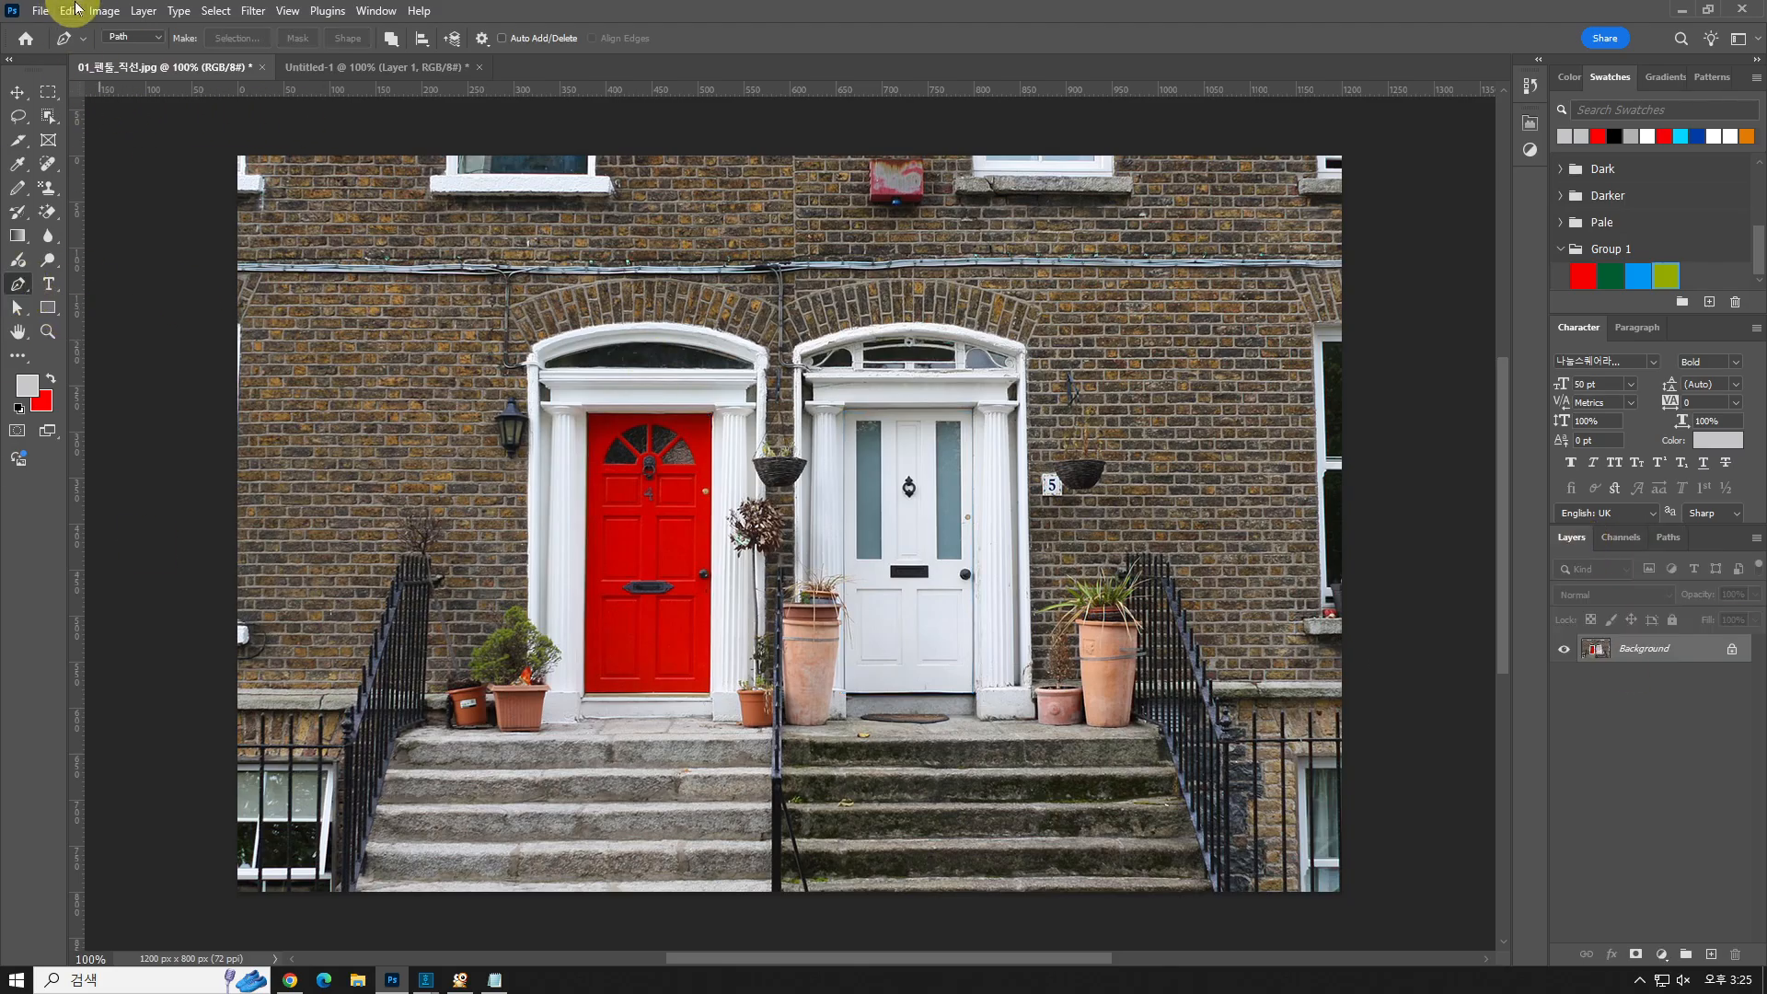
{"action": "left_click", "coordinate": [584, 417]}
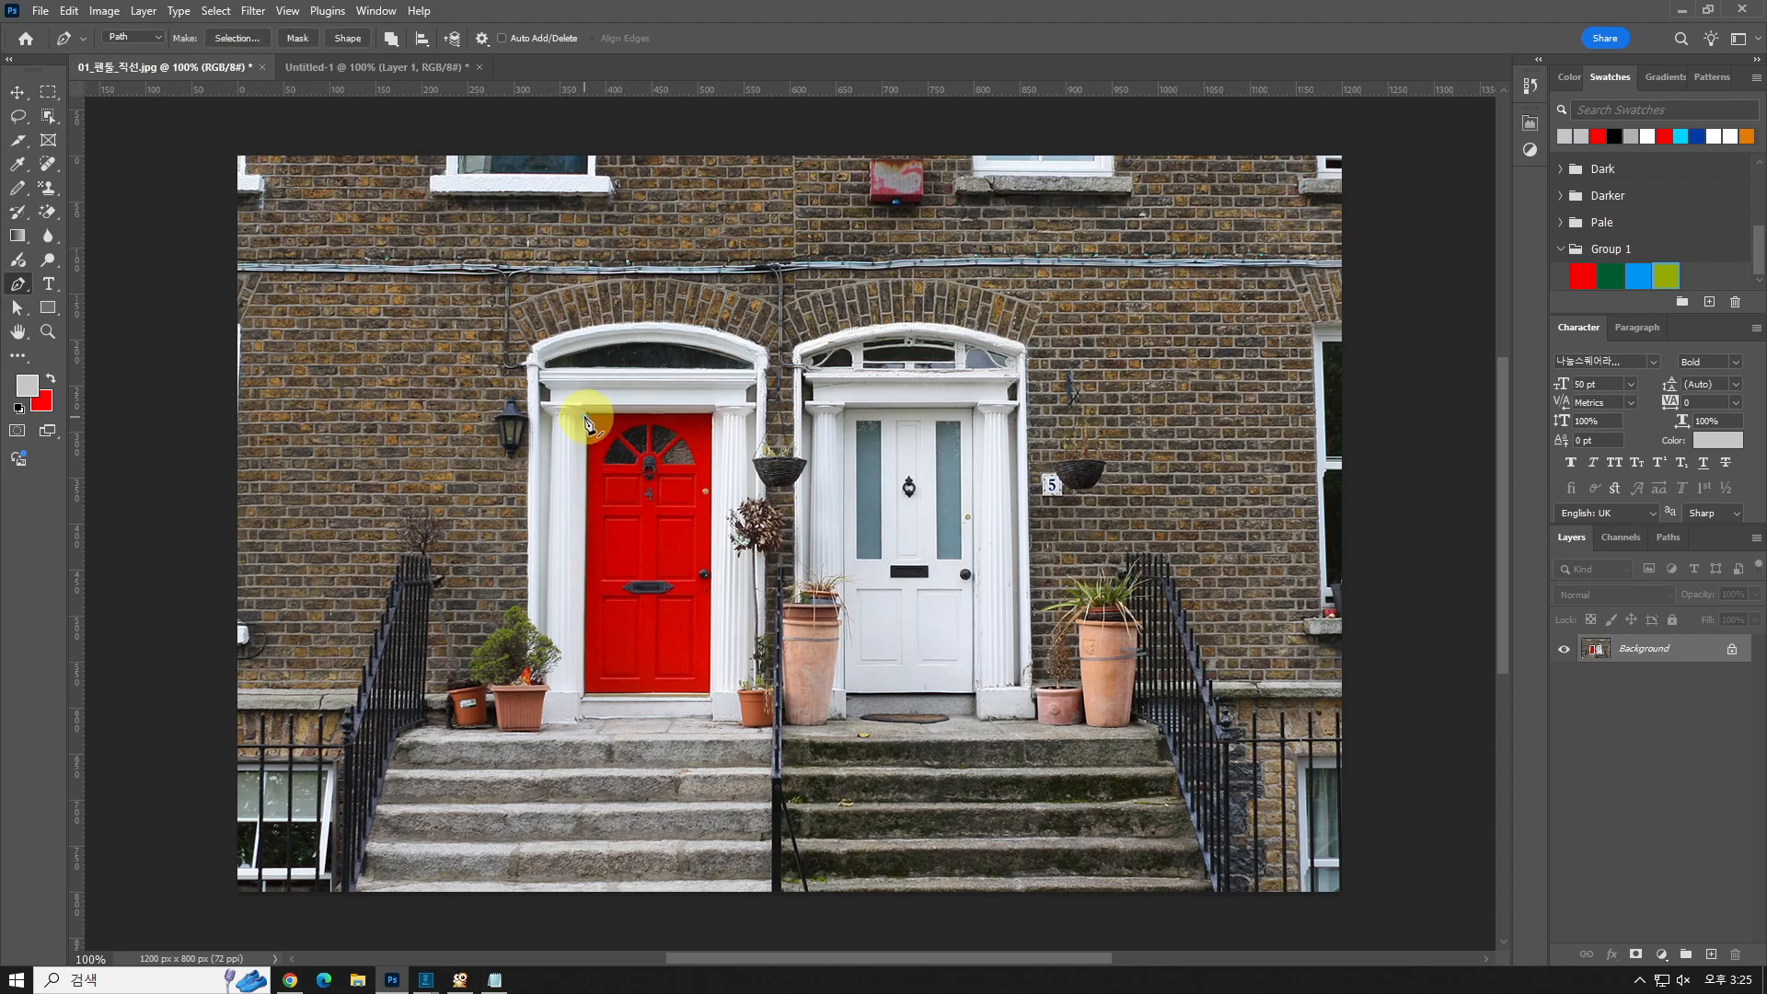
{"action": "left_click", "coordinate": [710, 411]}
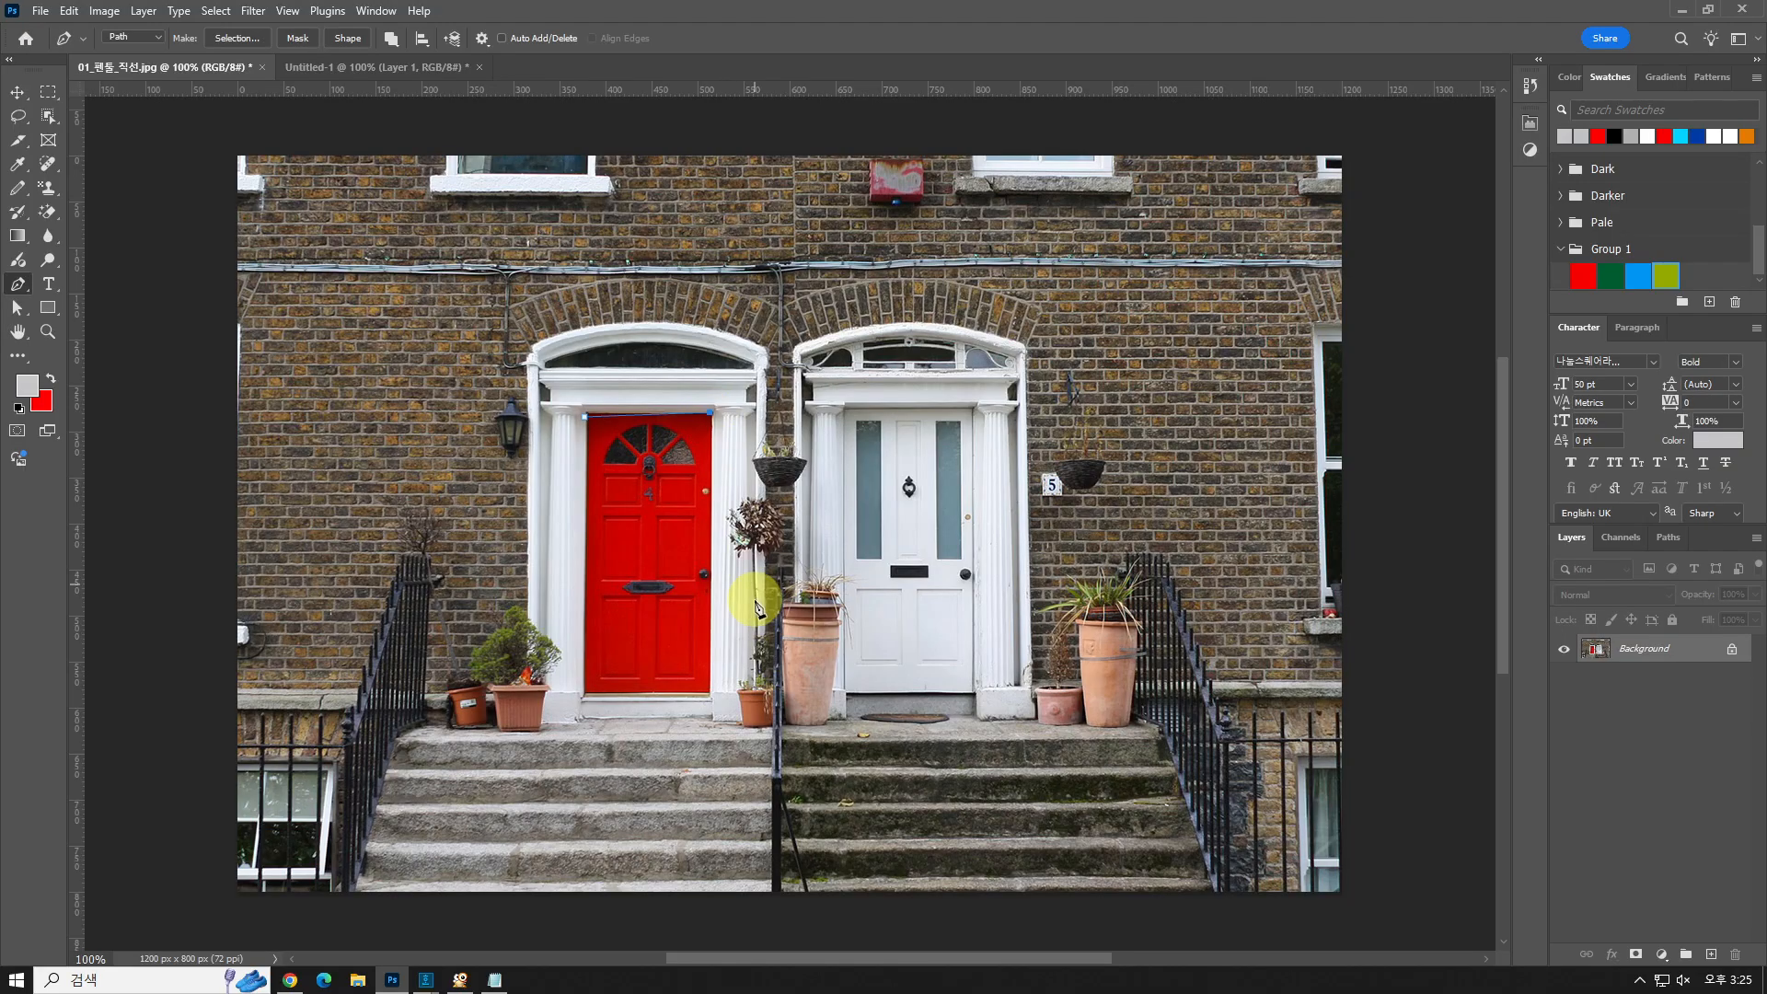
{"action": "left_click", "coordinate": [711, 689]}
{"action": "left_click", "coordinate": [584, 690]}
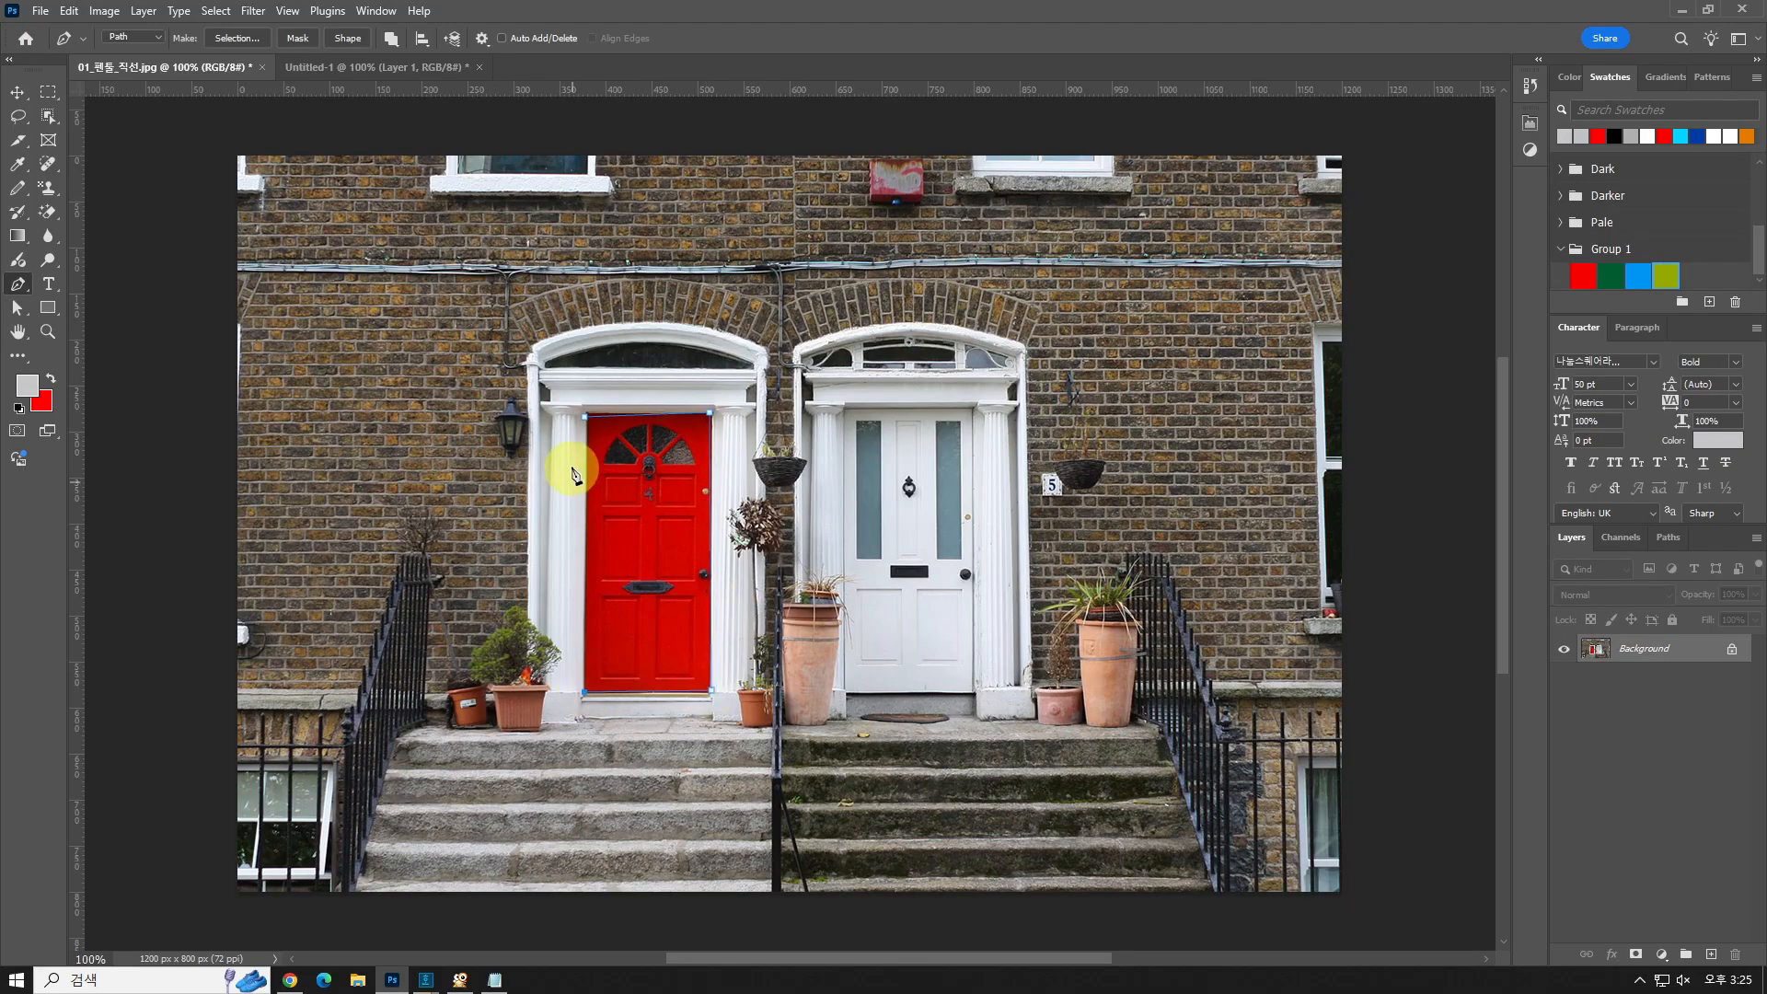
{"action": "left_click", "coordinate": [584, 417]}
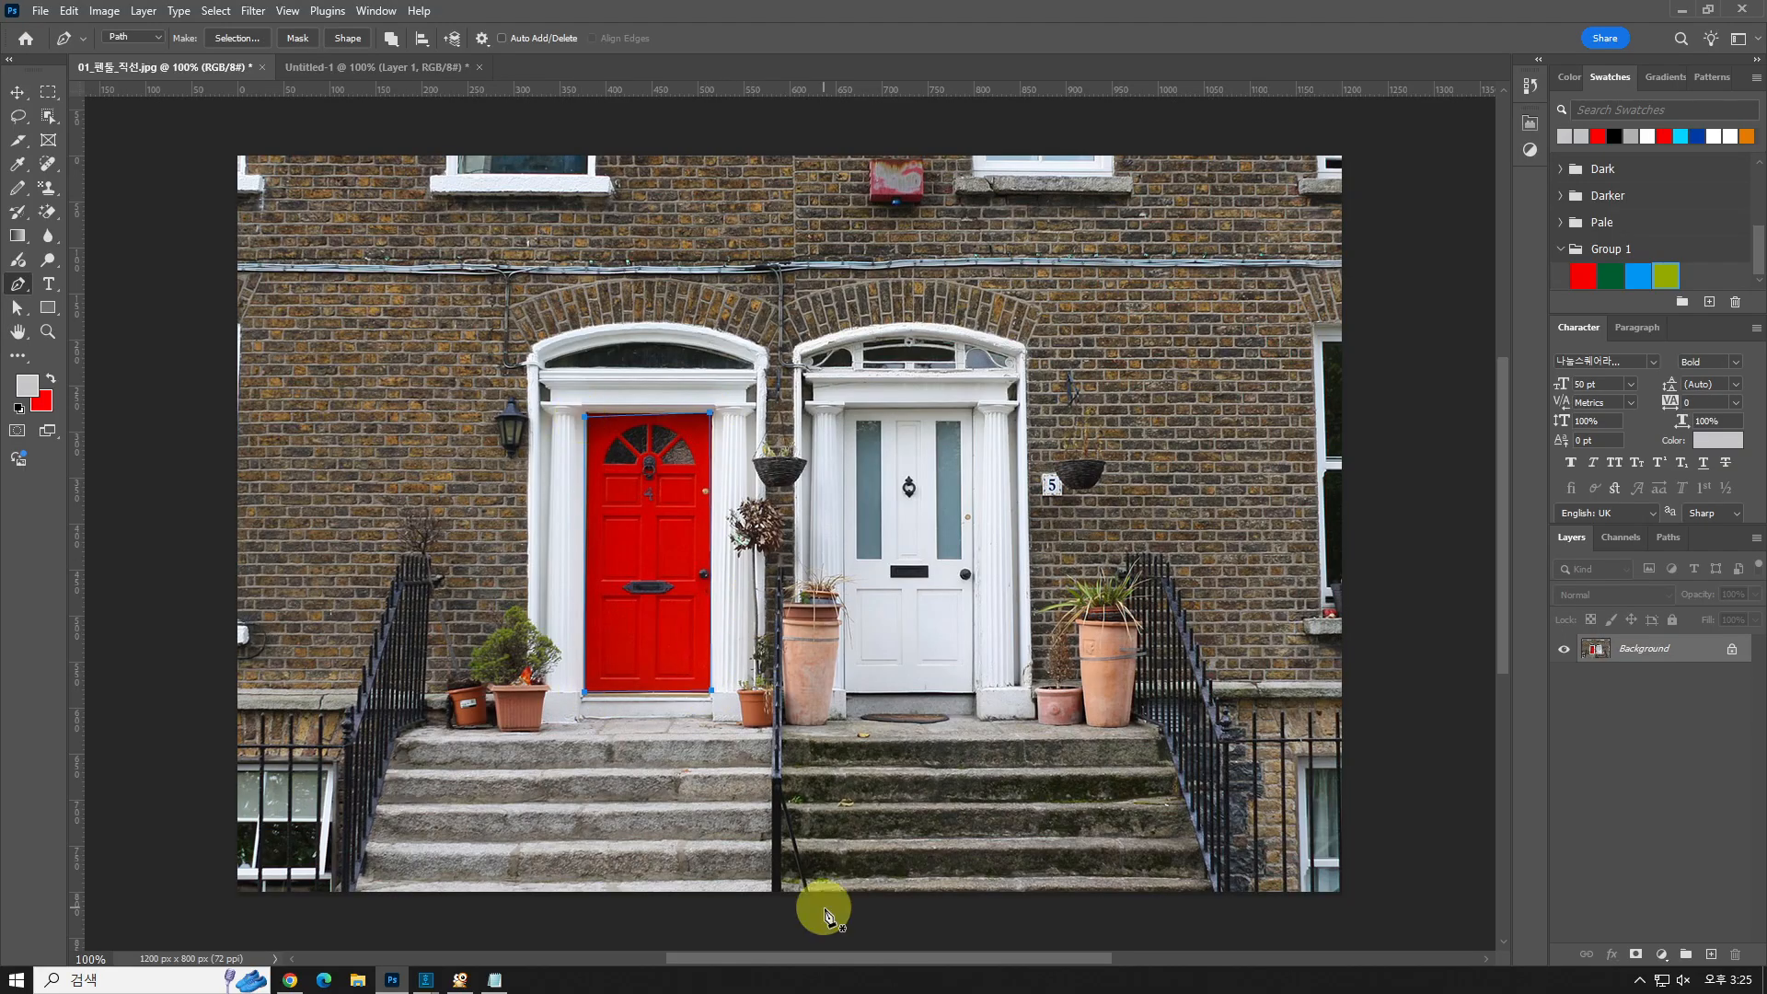
- Add a closed straight-edged path around the white door to the same work path
{"action": "left_click", "coordinate": [844, 414]}
{"action": "left_click", "coordinate": [972, 411]}
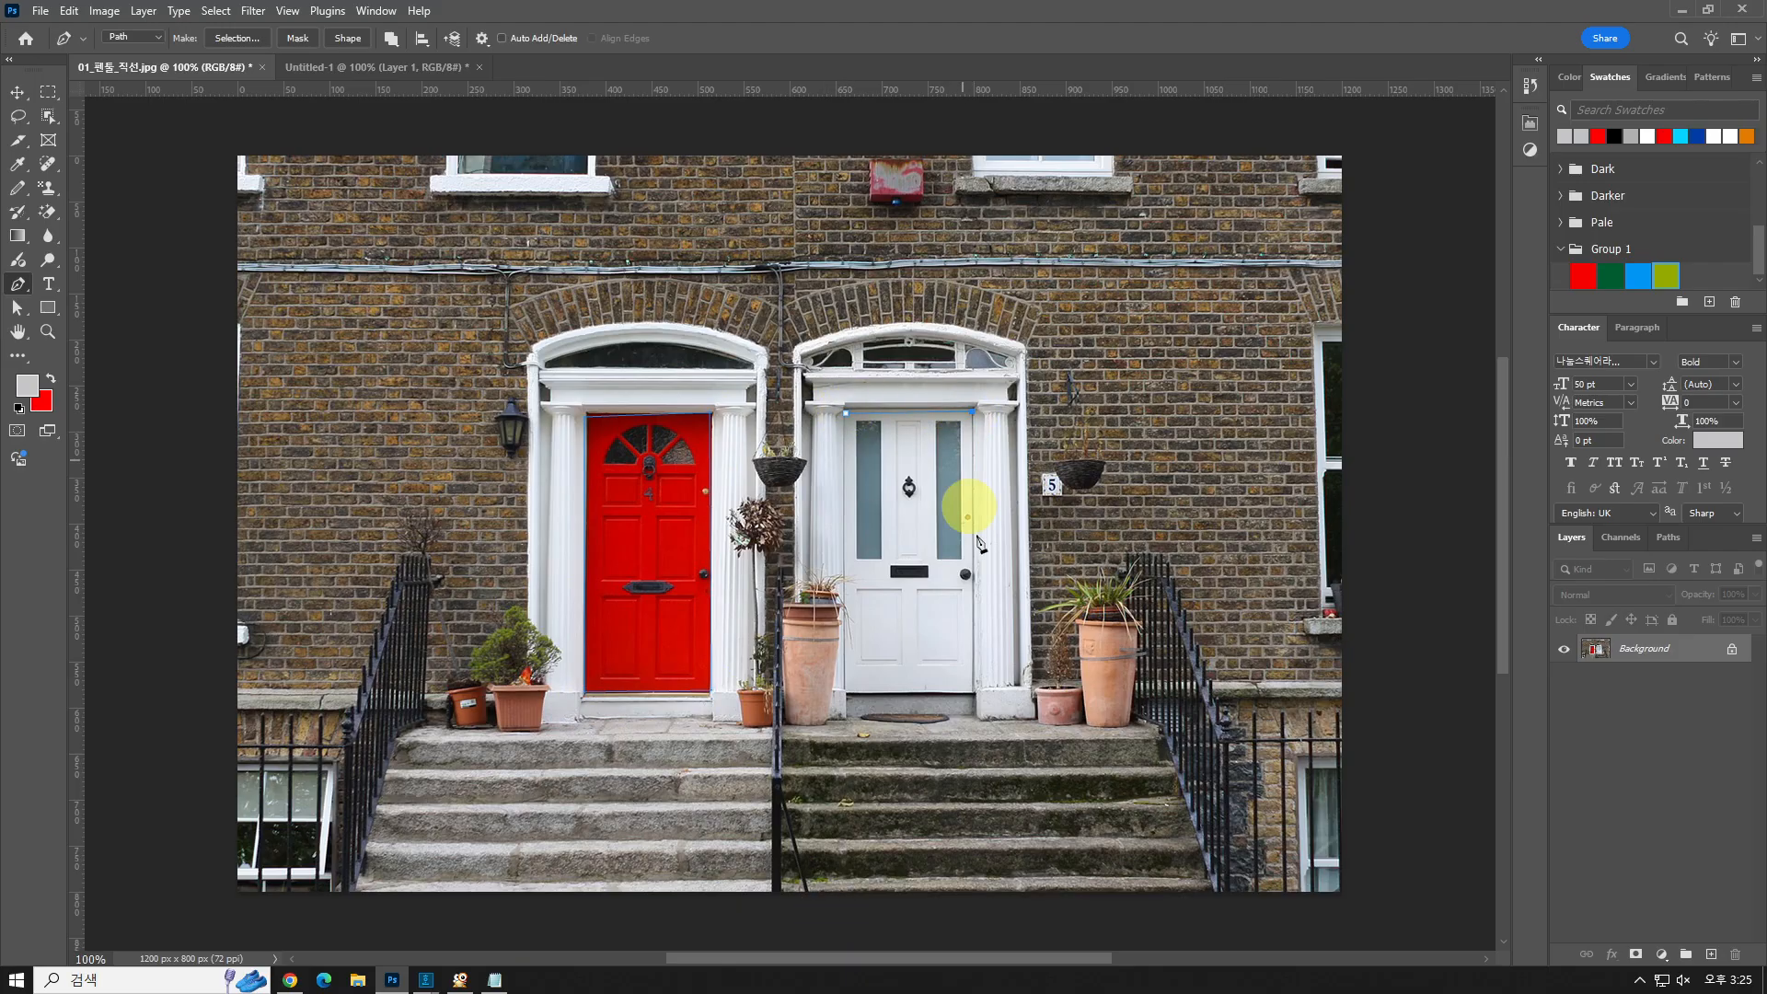
{"action": "left_click", "coordinate": [973, 689]}
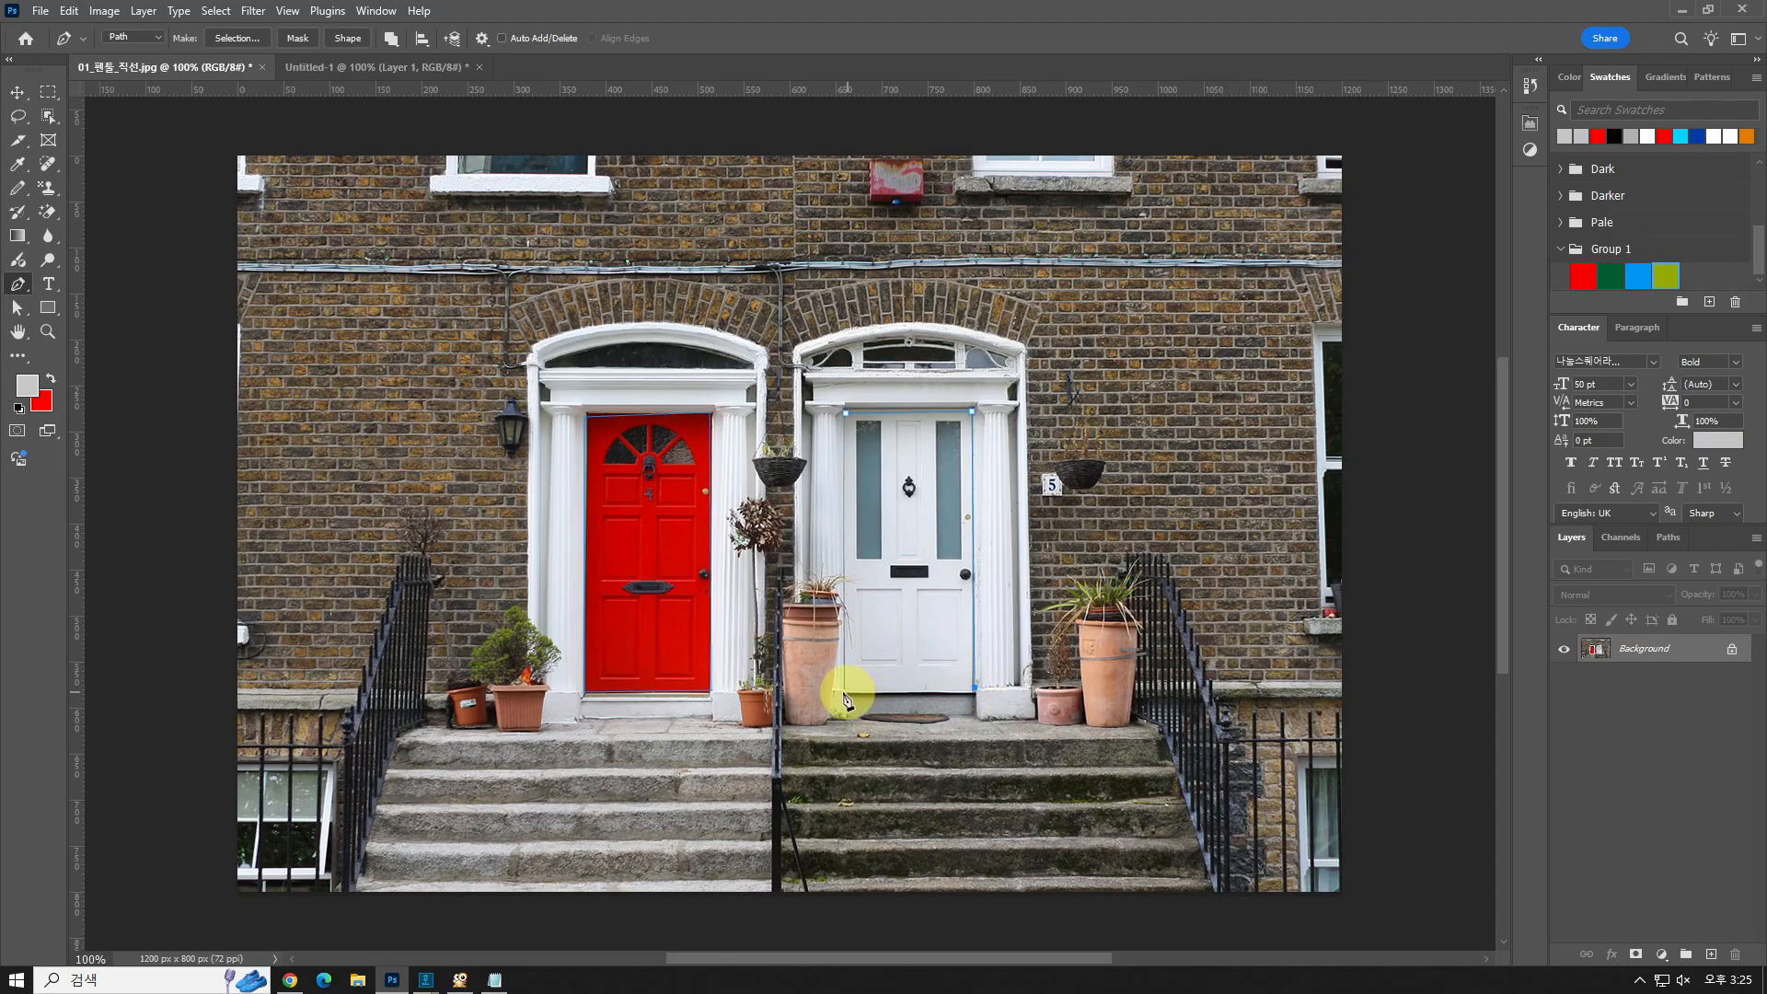
{"action": "left_click", "coordinate": [840, 692]}
{"action": "left_click", "coordinate": [844, 415]}
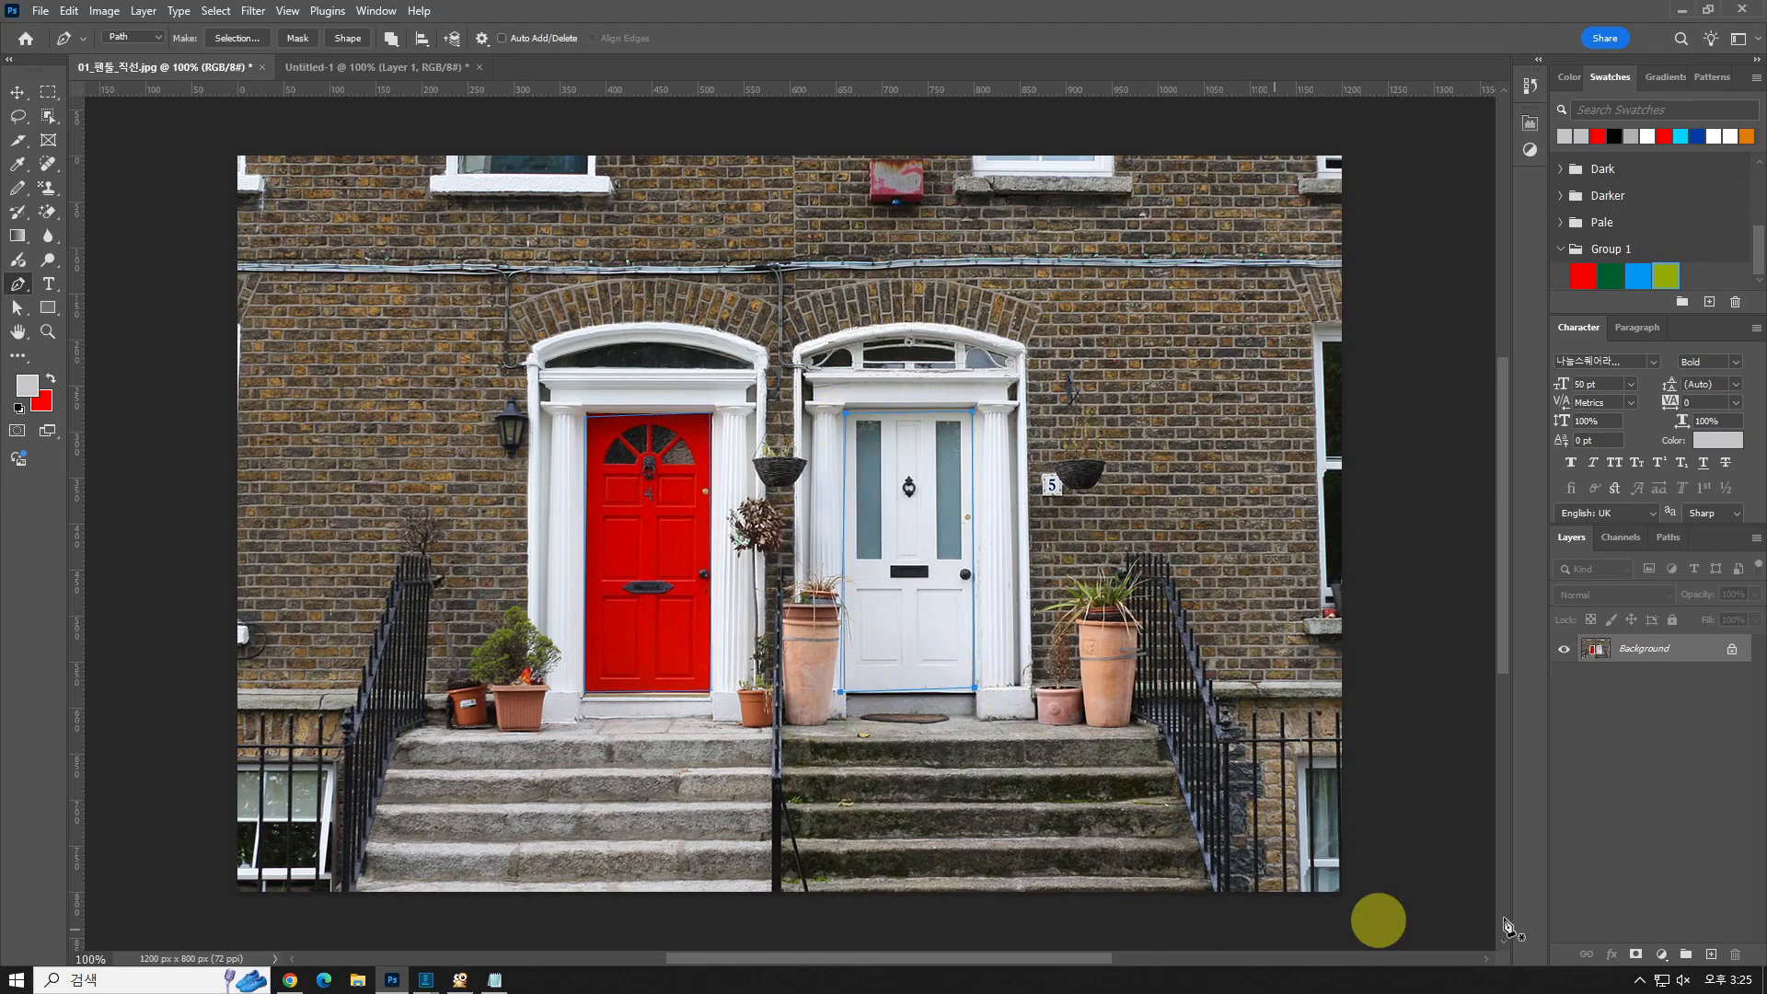
- Save the newly drawn work path under the name Path 1
{"action": "left_click", "coordinate": [1671, 539]}
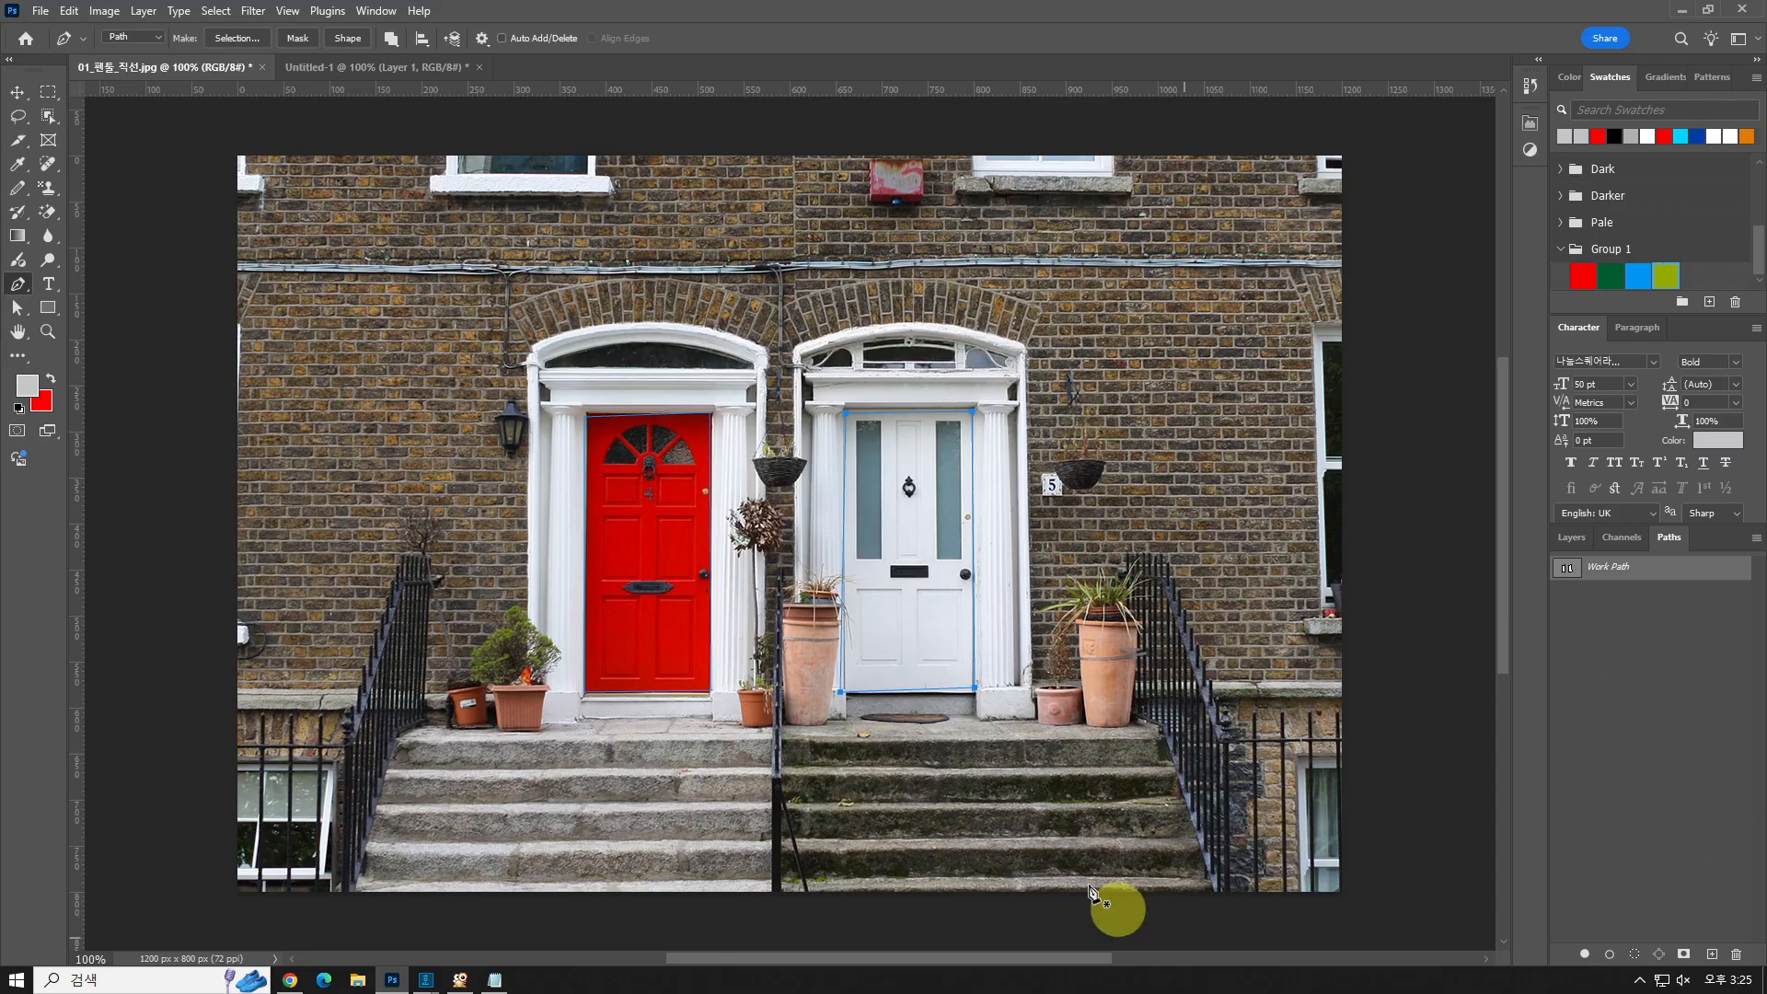
{"action": "double_click", "coordinate": [1611, 568]}
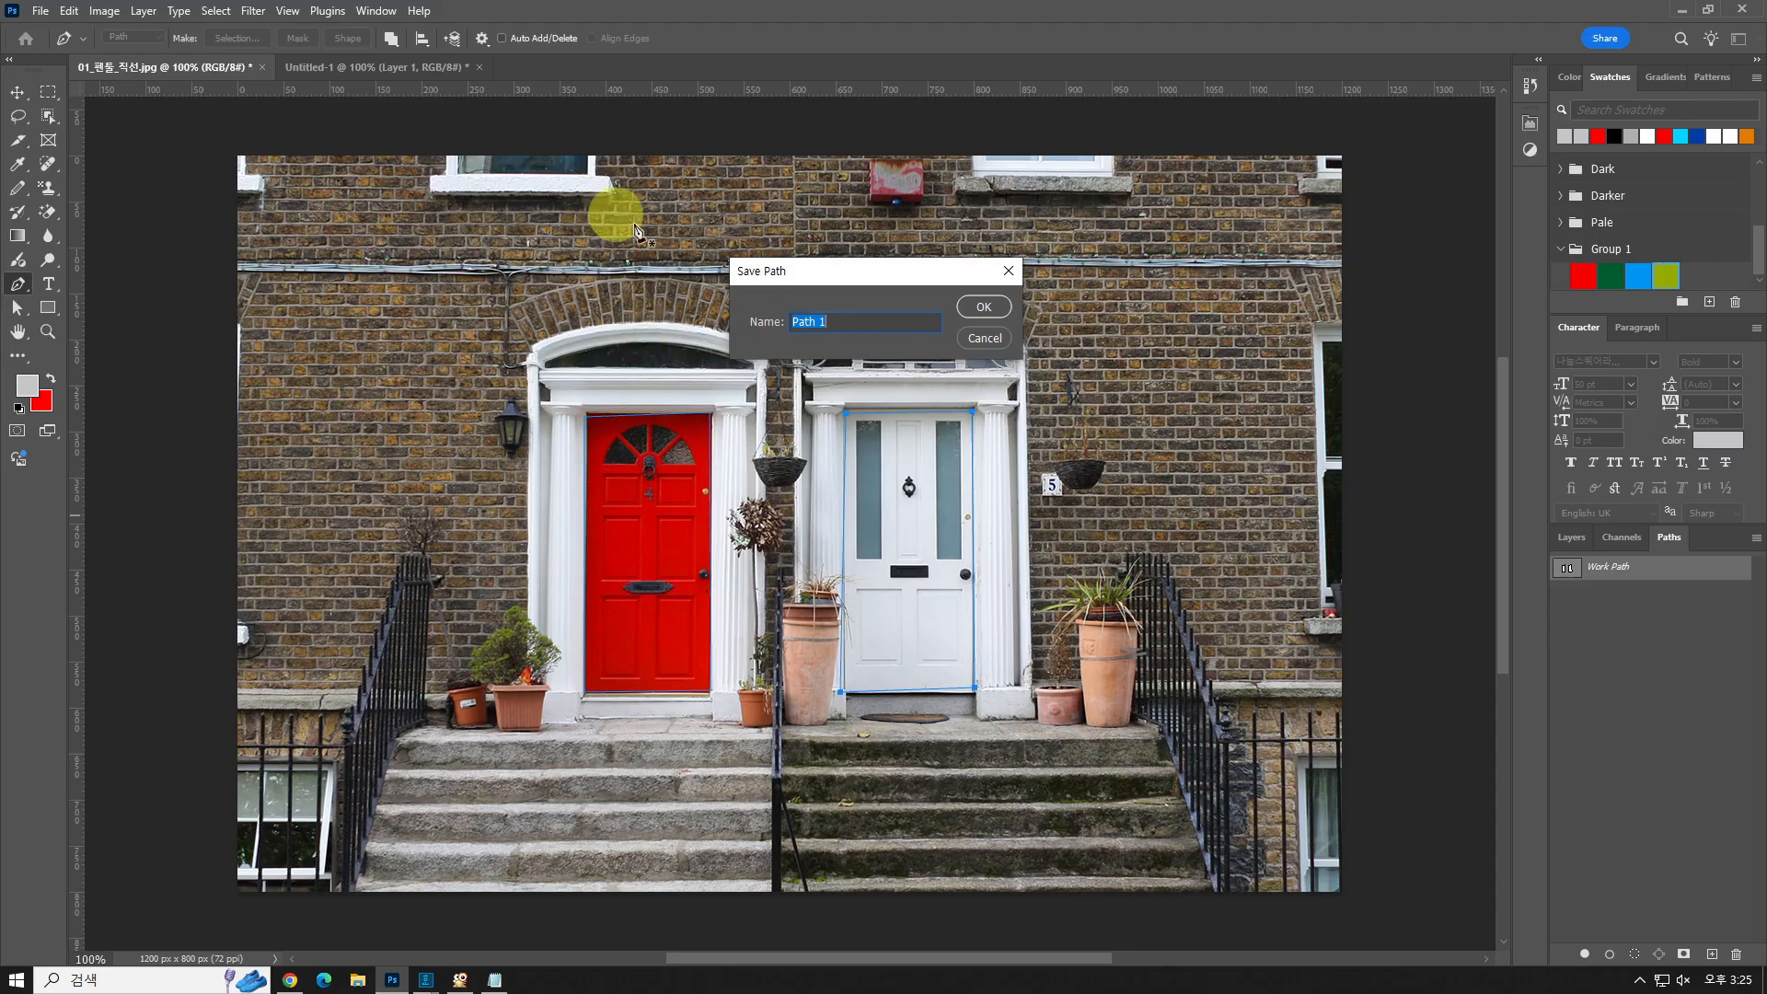
{"action": "left_click", "coordinate": [983, 307]}
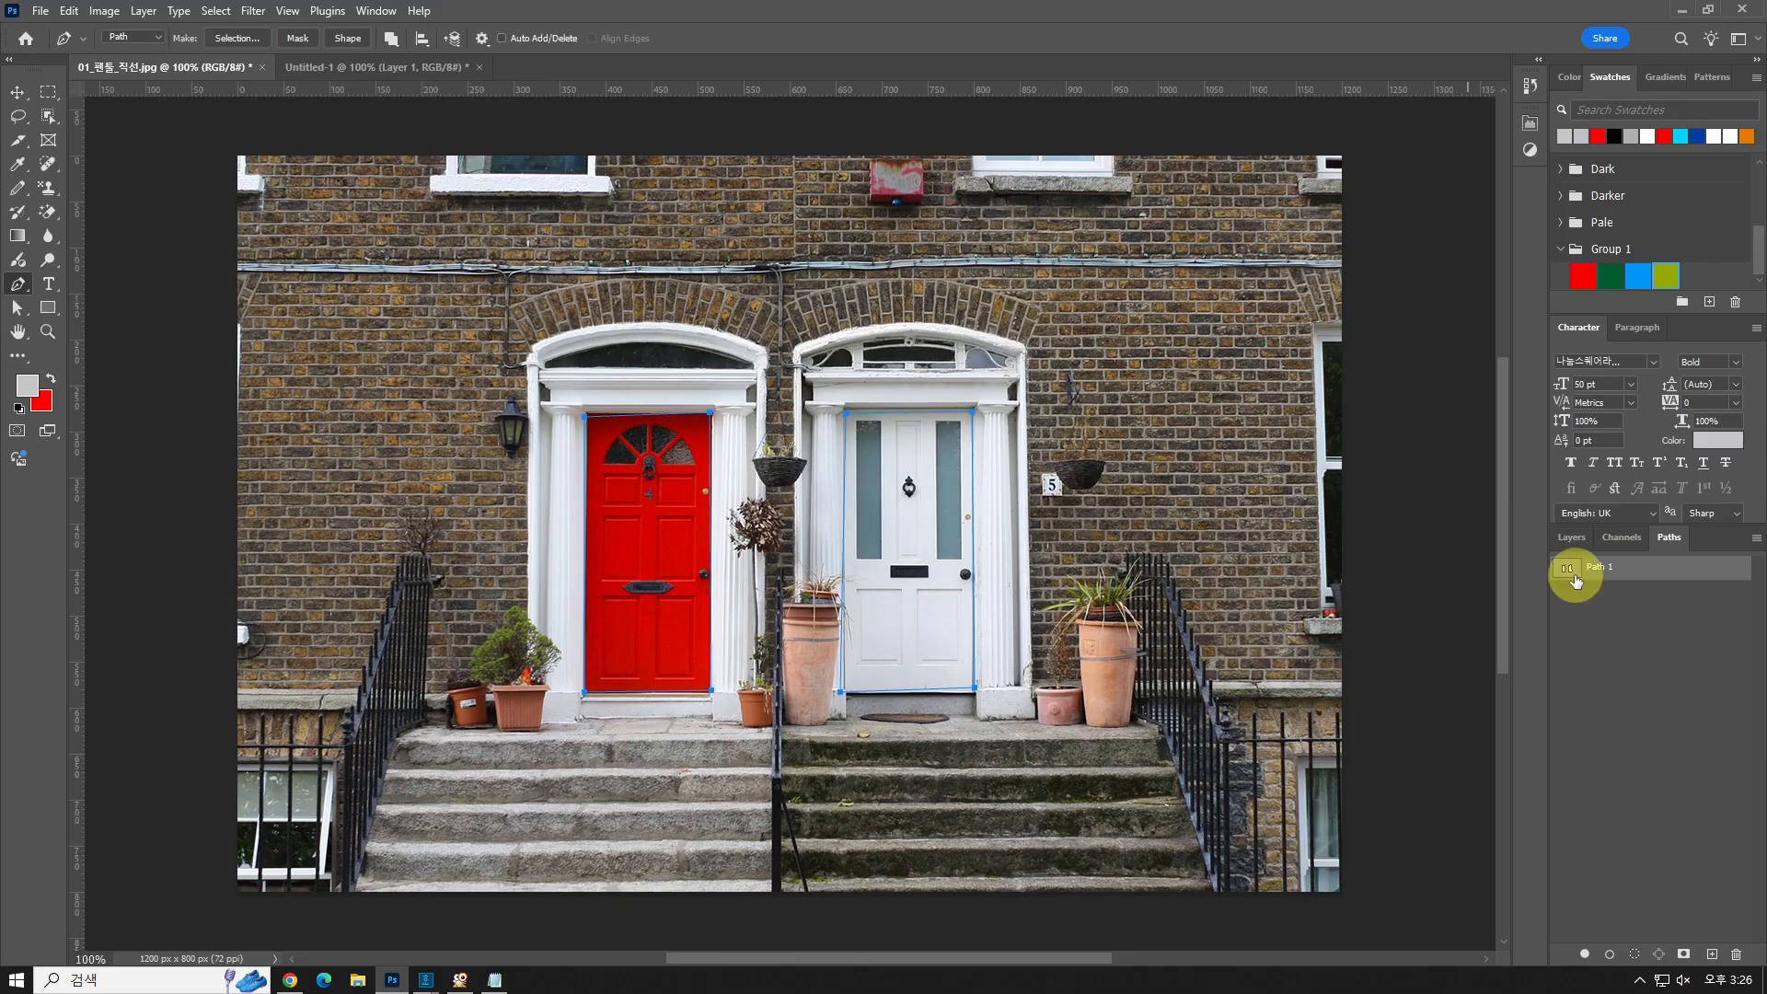
- Deselect and reselect Path 1 to check how its outlines hide and show on the photo
{"action": "left_click", "coordinate": [1631, 665]}
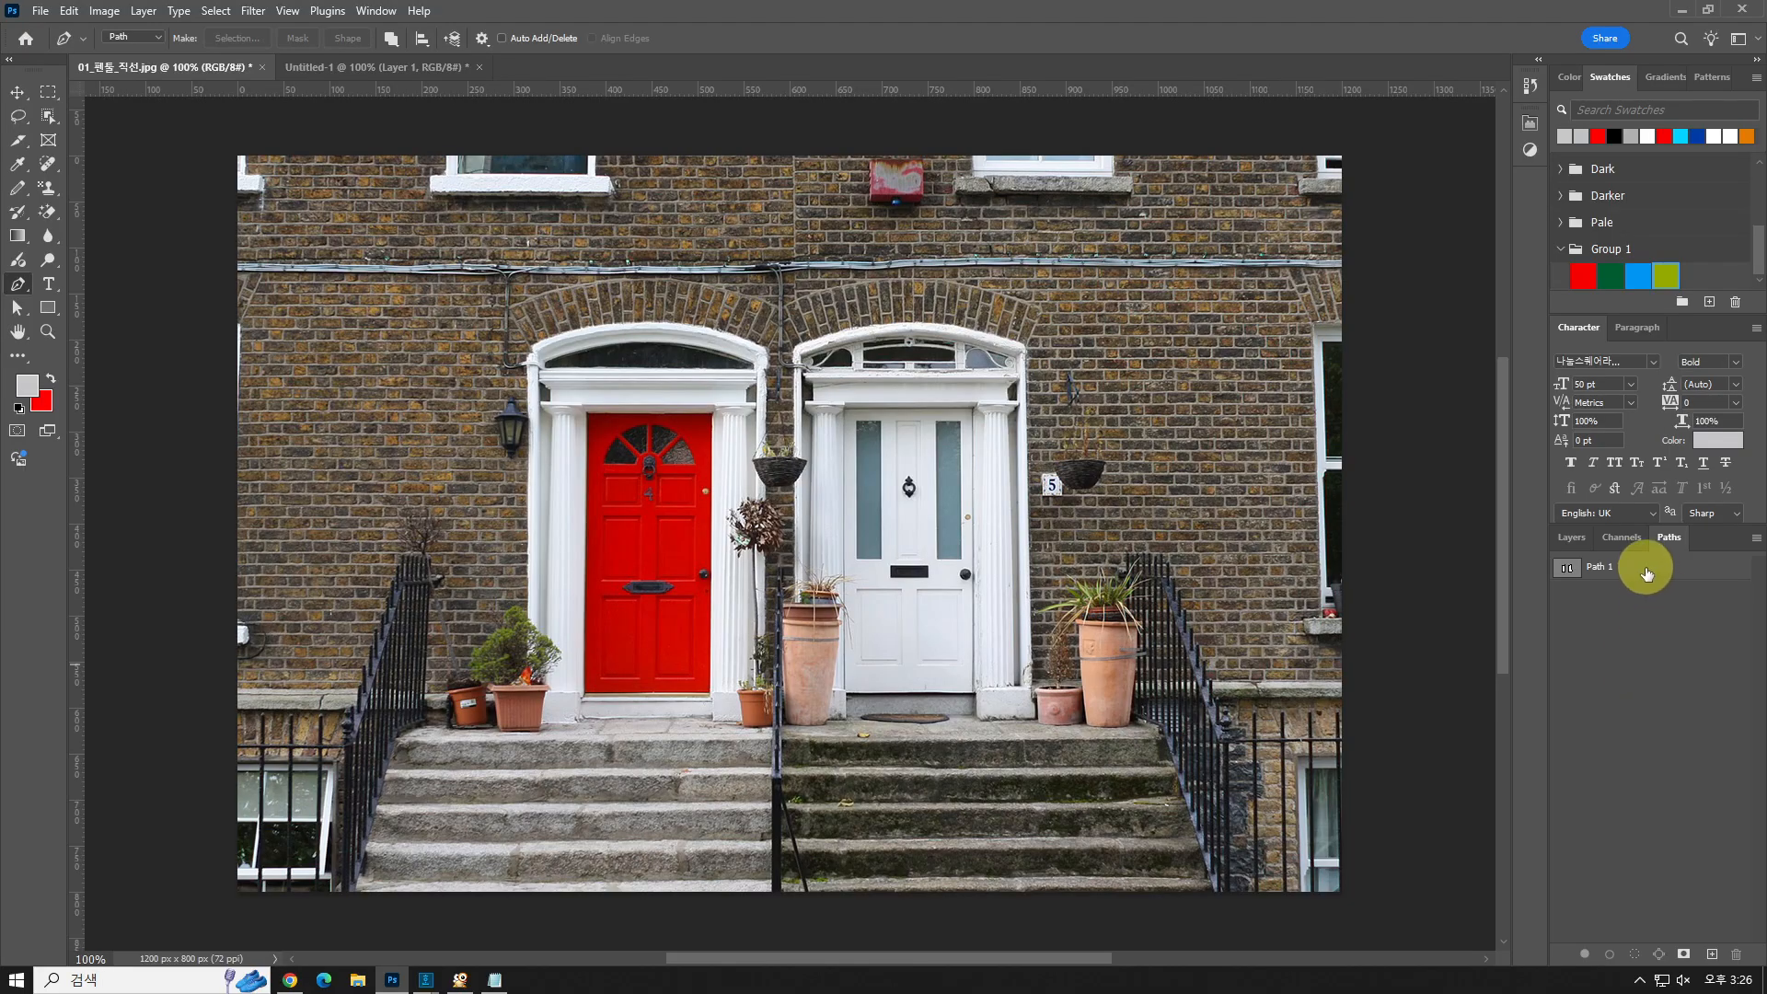
{"action": "left_click", "coordinate": [1636, 566]}
{"action": "left_click", "coordinate": [1642, 656]}
{"action": "left_click", "coordinate": [1640, 571]}
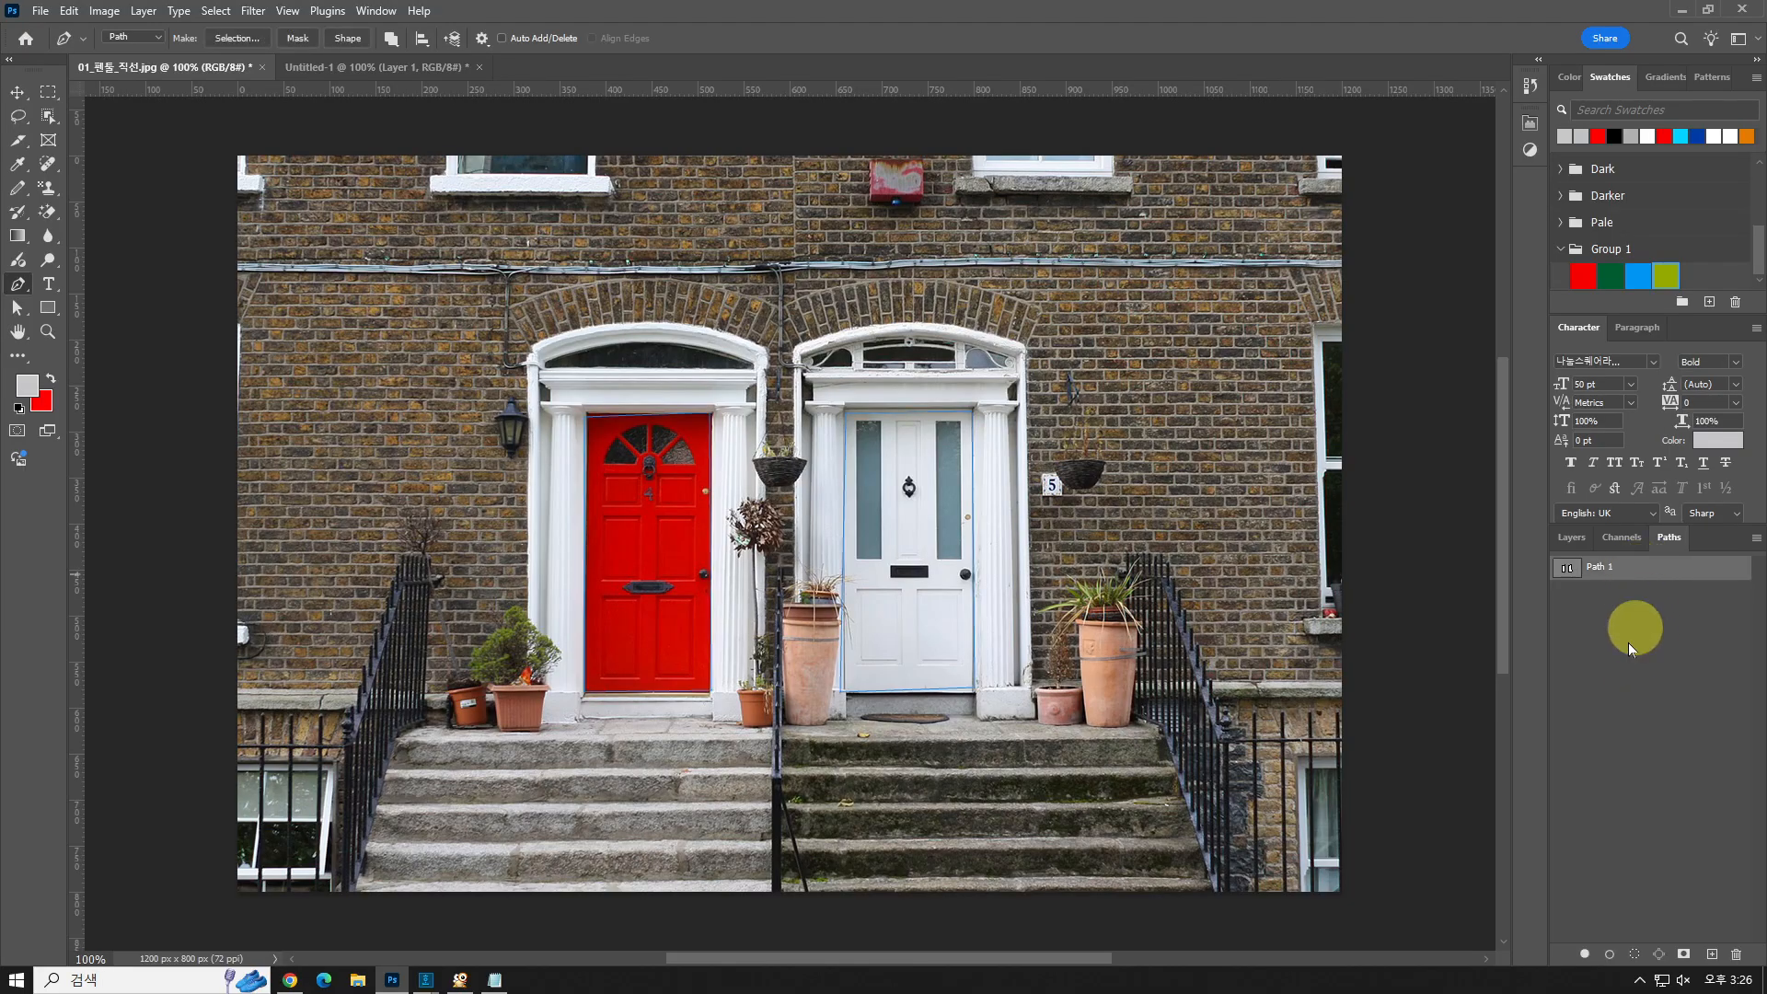
- Load Path 1 as a selection around the red and white doors
{"action": "left_click", "coordinate": [1635, 630]}
{"action": "left_click", "coordinate": [1647, 575]}
{"action": "left_click", "coordinate": [1636, 654]}
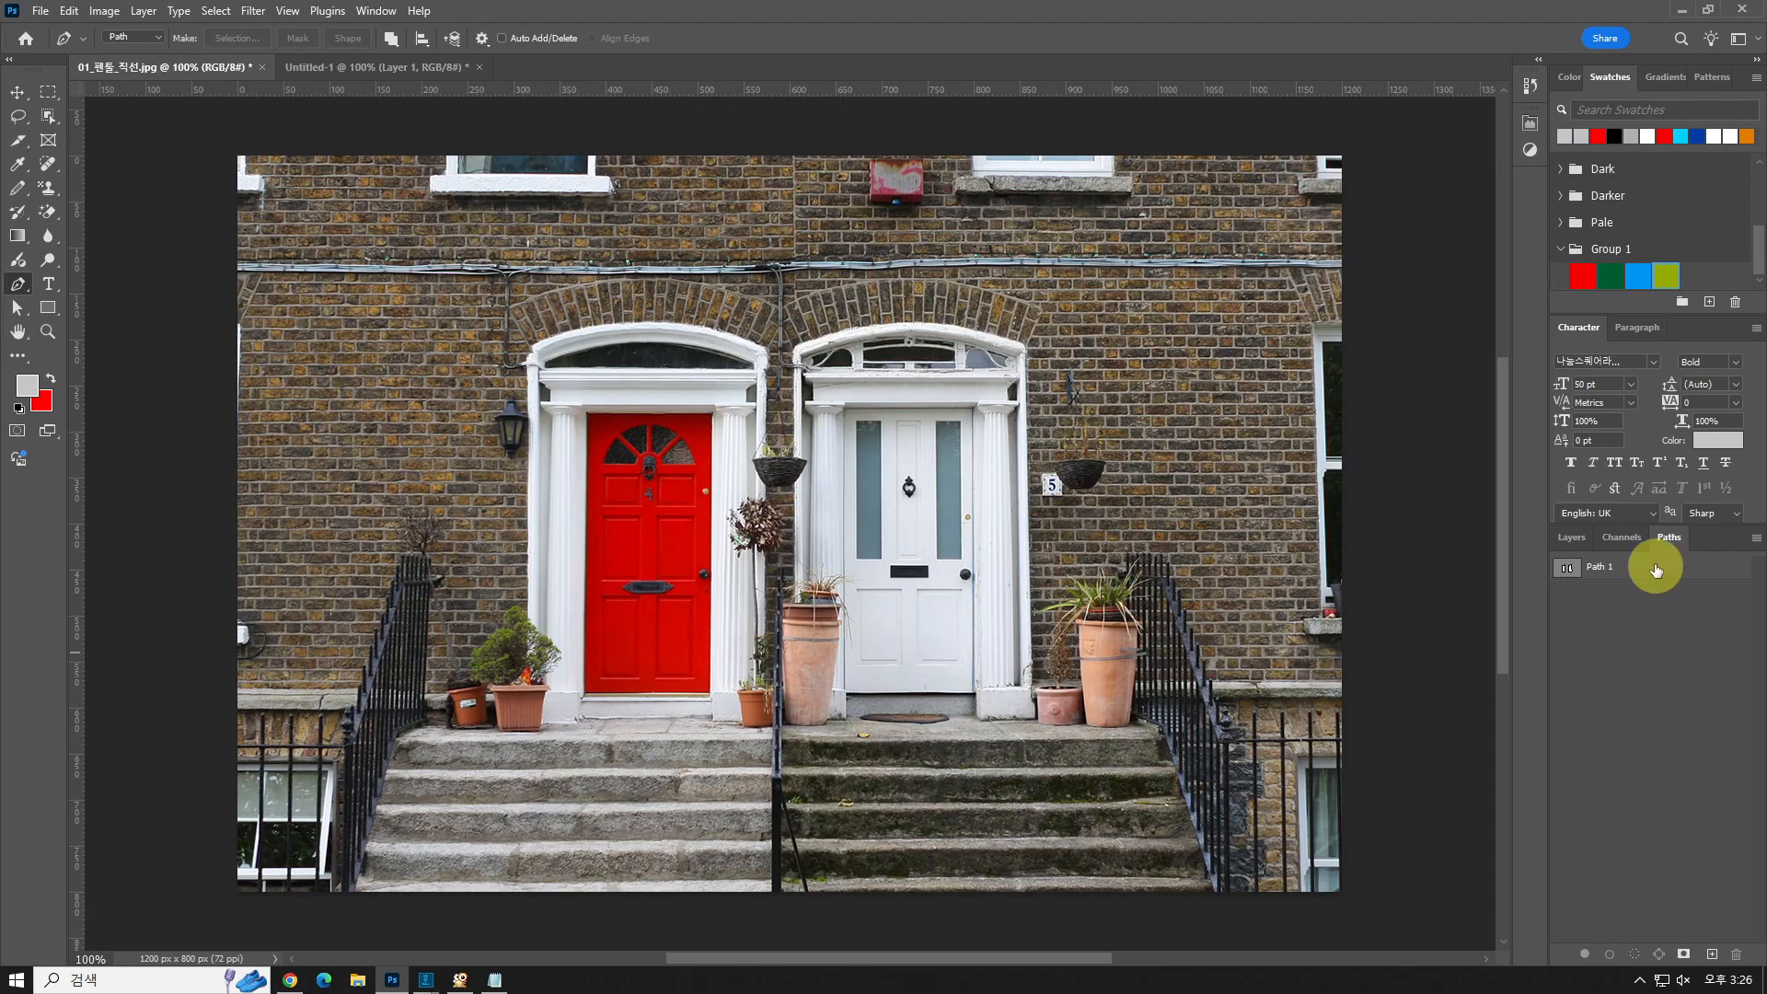
{"action": "left_click", "coordinate": [1651, 567]}
{"action": "left_click", "coordinate": [1632, 691]}
{"action": "left_click", "coordinate": [1624, 580]}
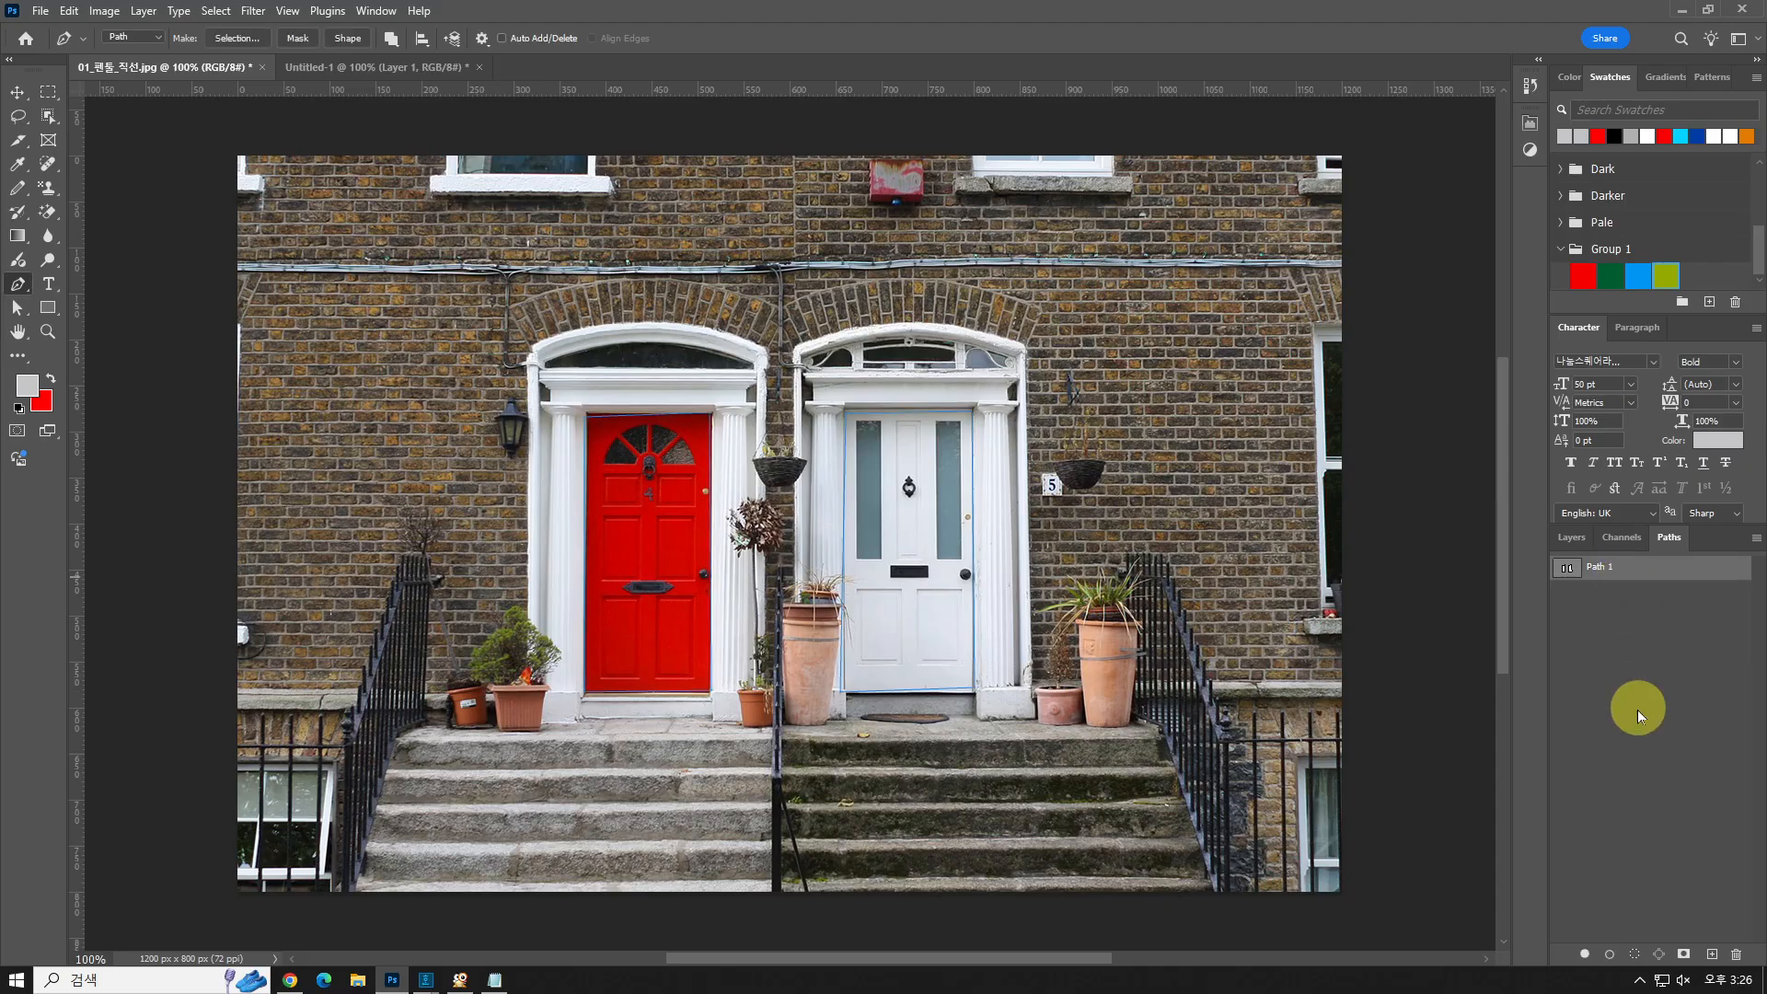
{"action": "left_click", "coordinate": [1566, 567], "text": "ctrl"}
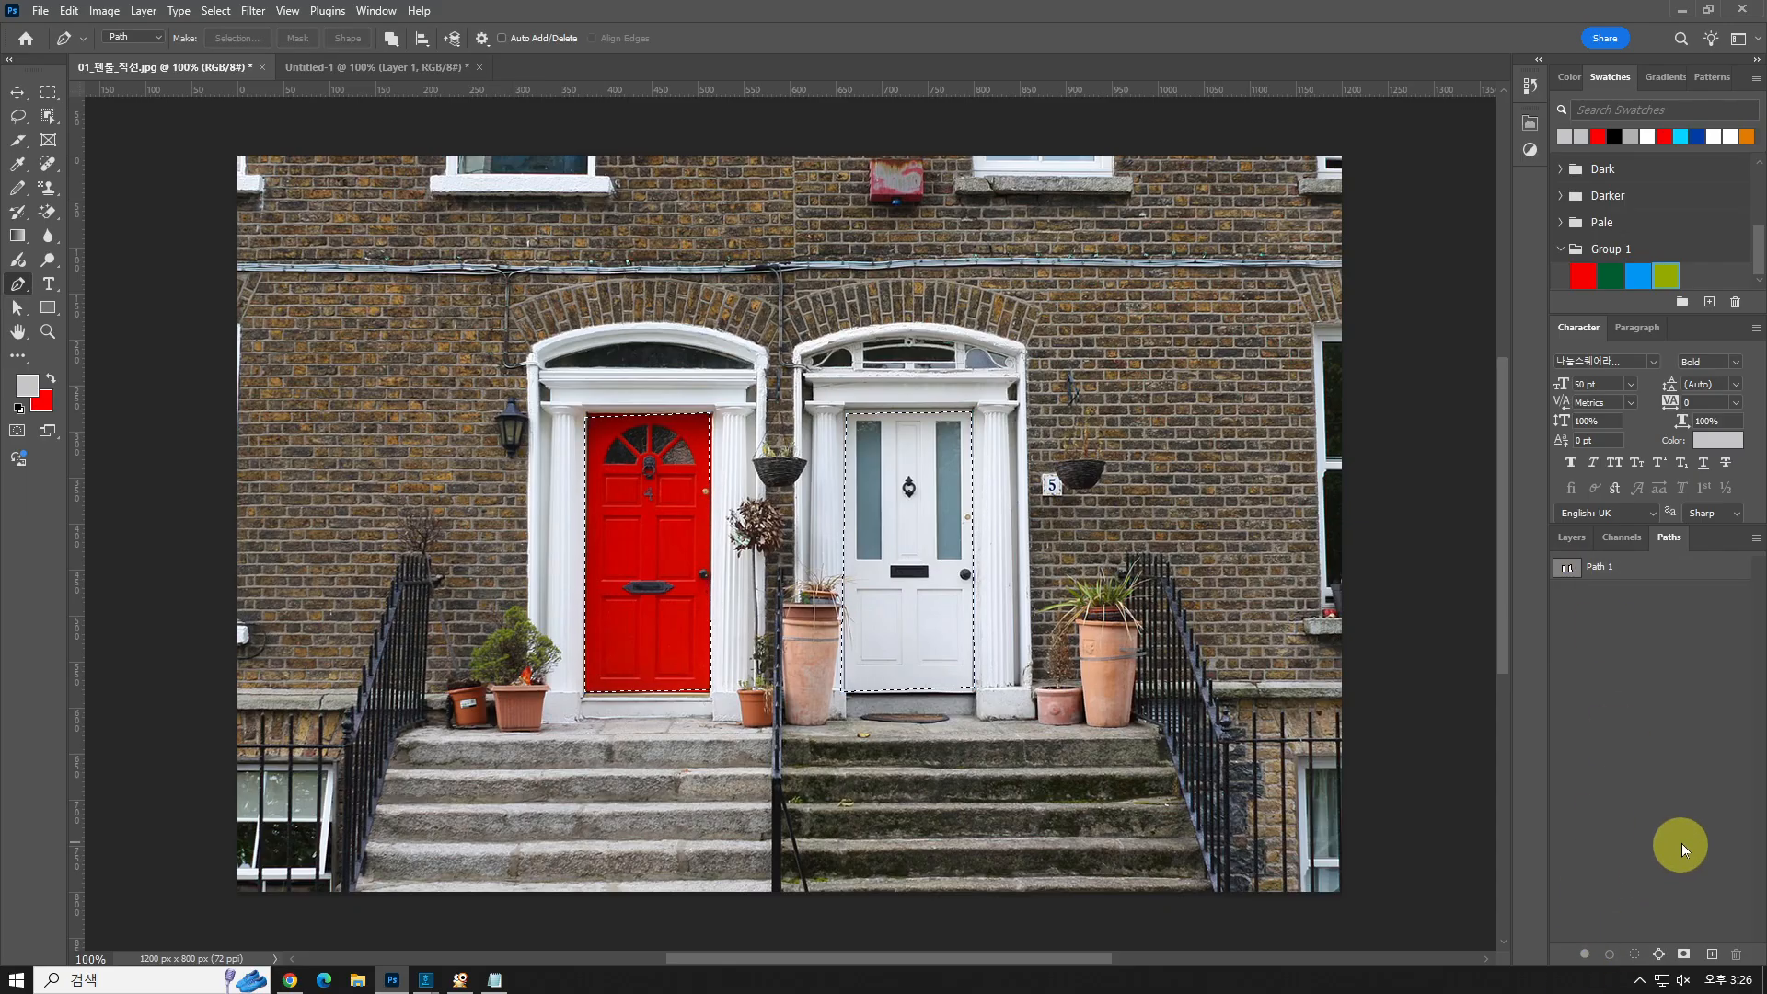
- Show and hide Path 1 while the door selection is active to compare the path outline with the selection
{"action": "left_click", "coordinate": [1612, 565]}
{"action": "left_click", "coordinate": [1617, 628]}
{"action": "left_click", "coordinate": [1614, 569]}
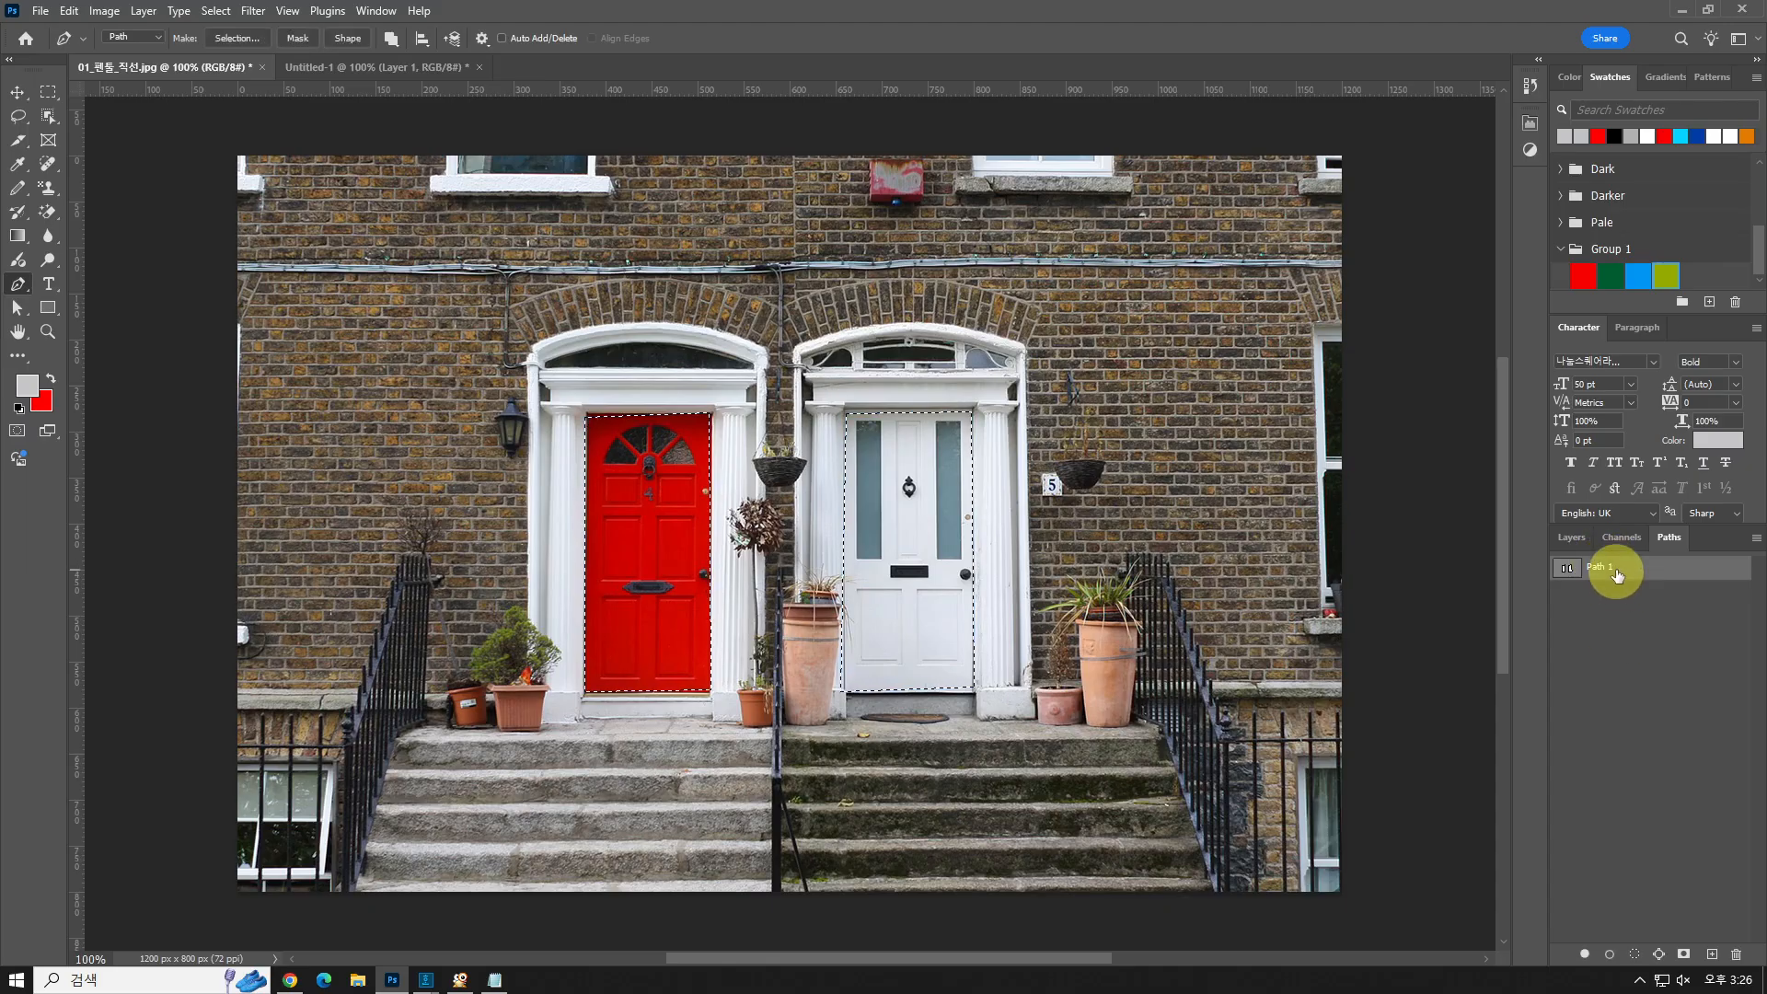
{"action": "left_click", "coordinate": [1628, 601]}
{"action": "left_click", "coordinate": [1635, 576]}
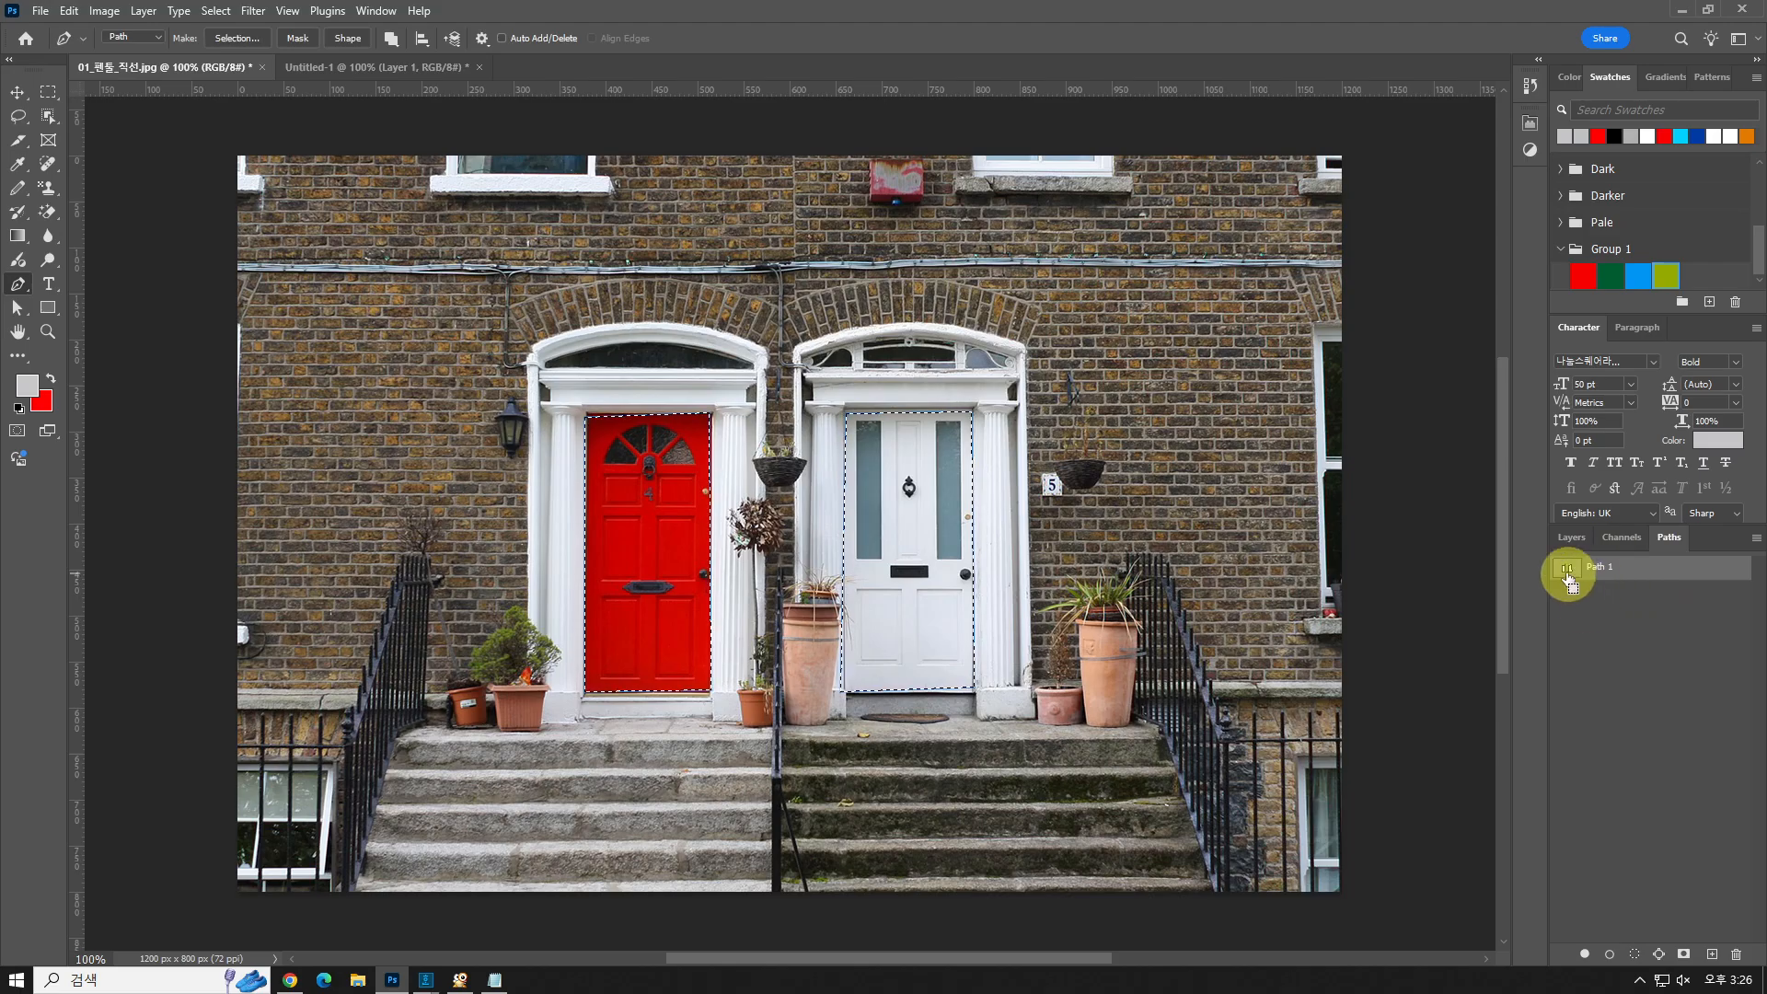
{"action": "left_click", "coordinate": [1603, 672]}
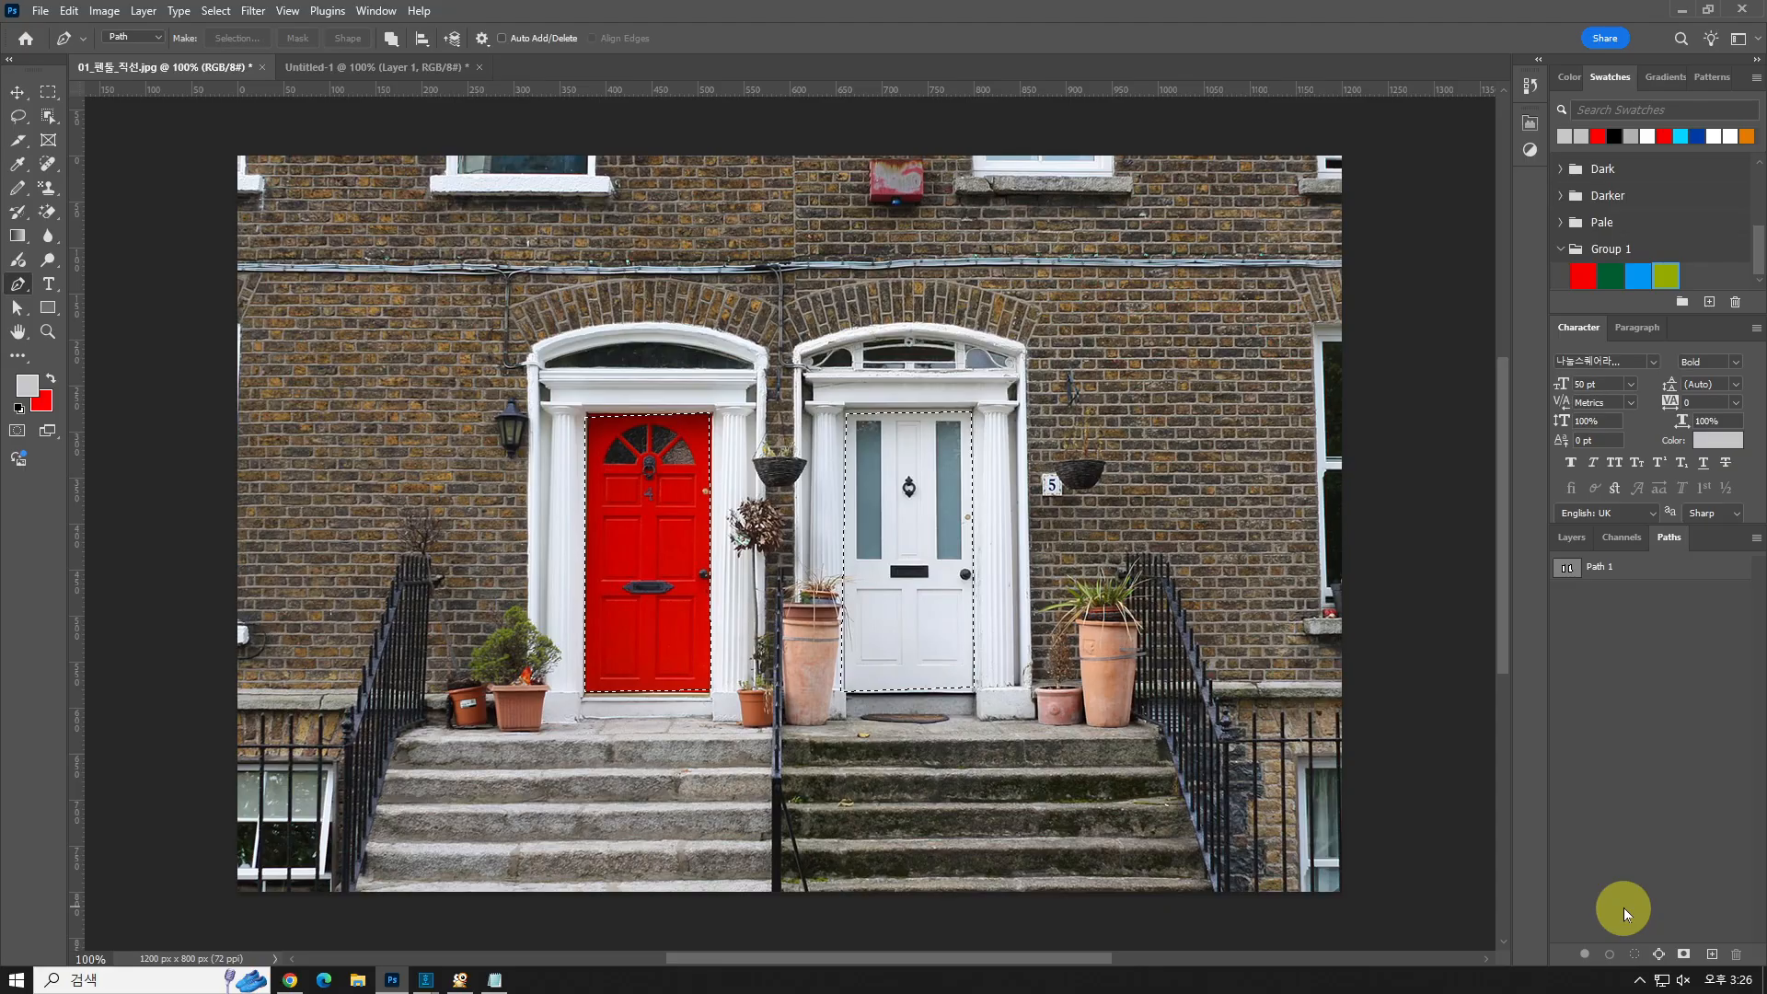
- Copy the selected doors from the Background layer and paste them into a new 424 × 305 px document at 72 ppi
{"action": "left_click", "coordinate": [1579, 539]}
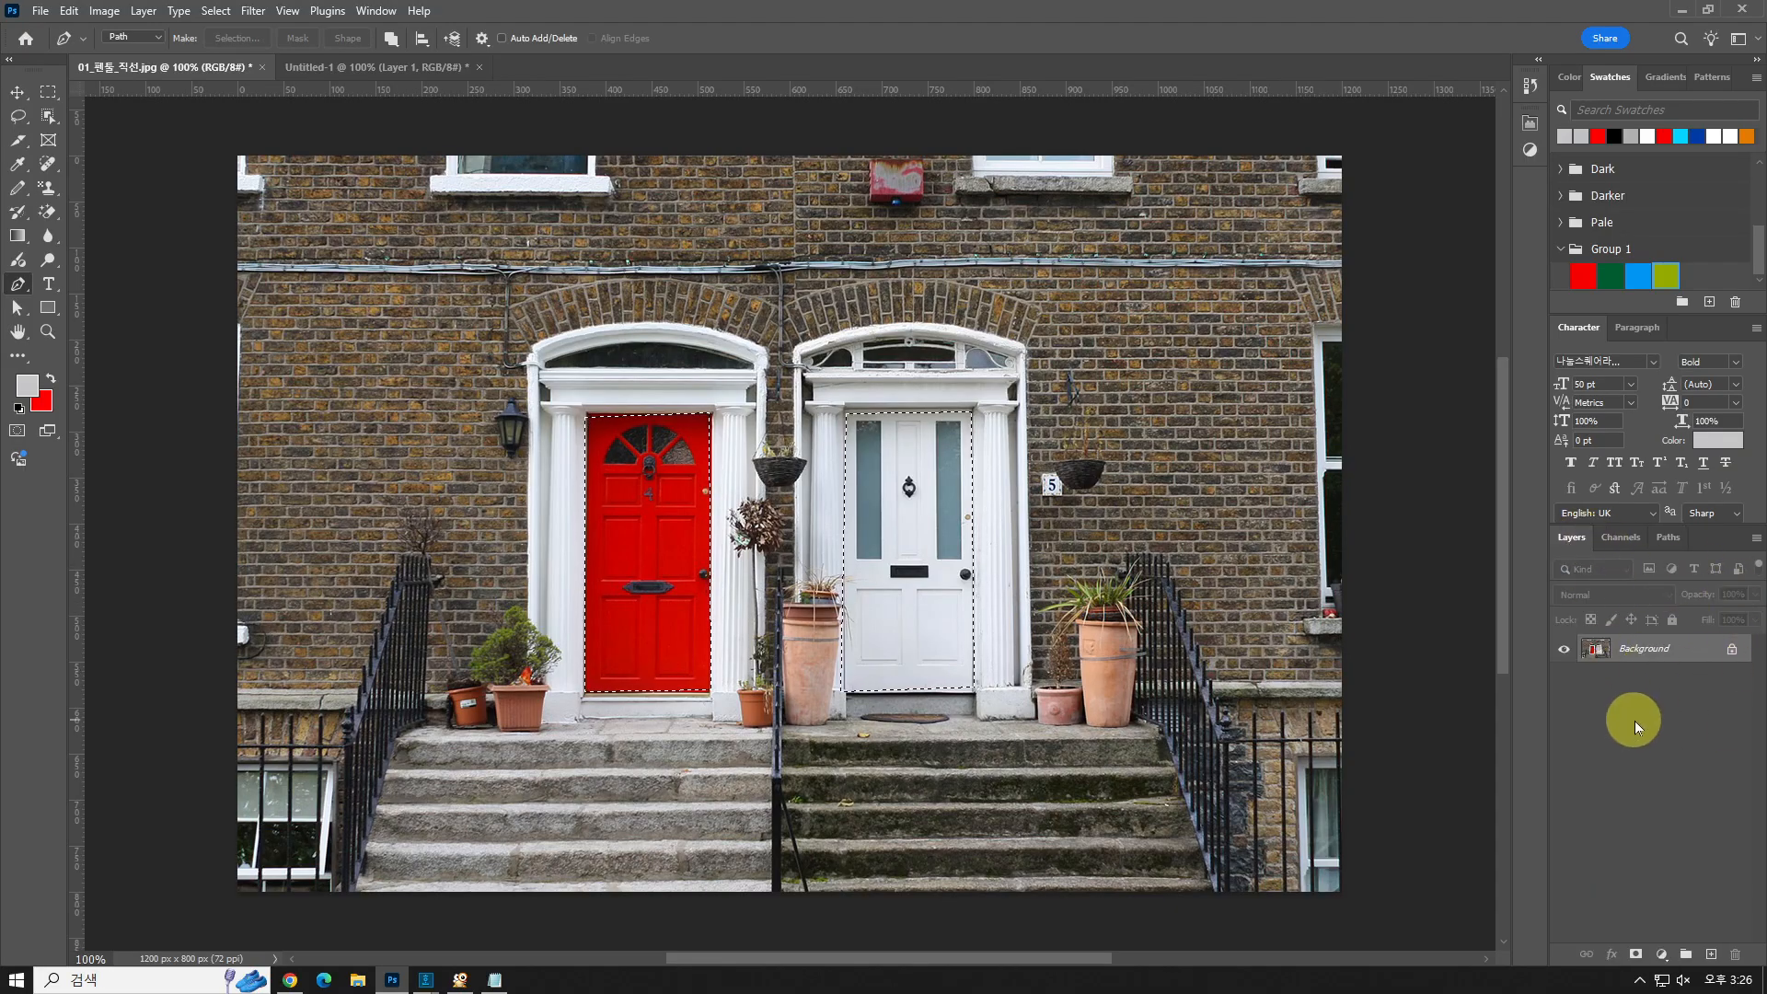
{"action": "key", "text": "ctrl+n"}
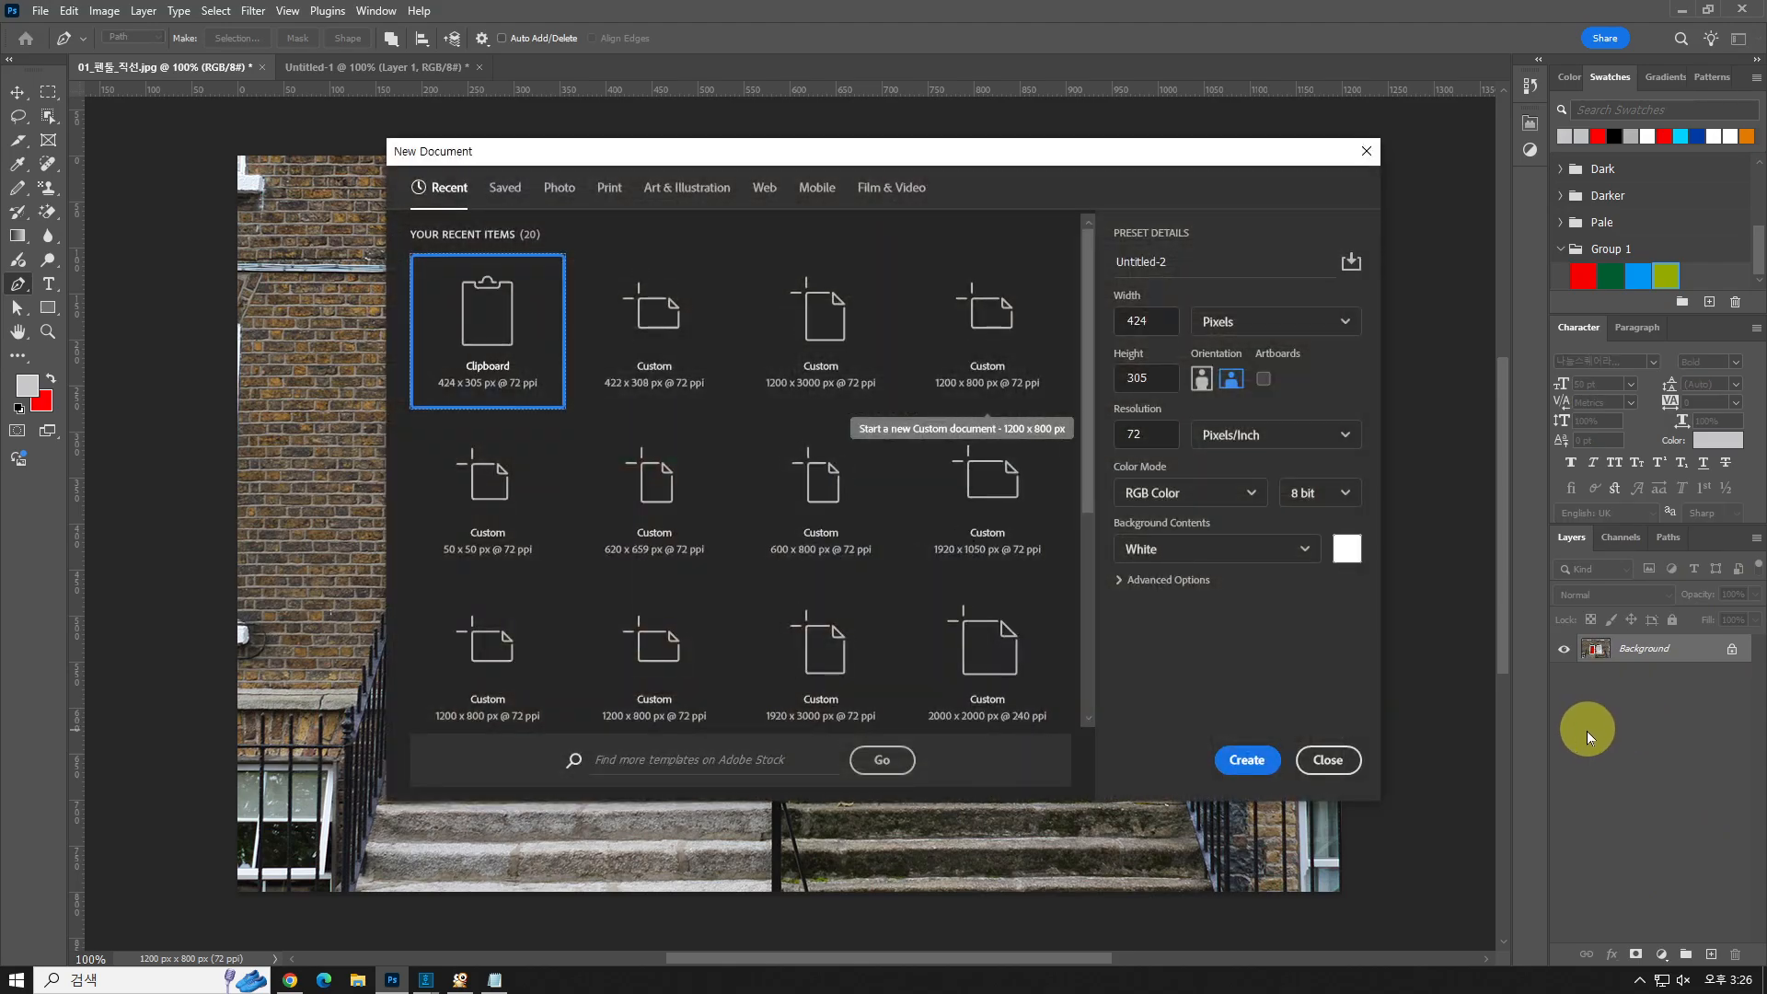
{"action": "key", "text": "Return"}
{"action": "key", "text": "ctrl+v"}
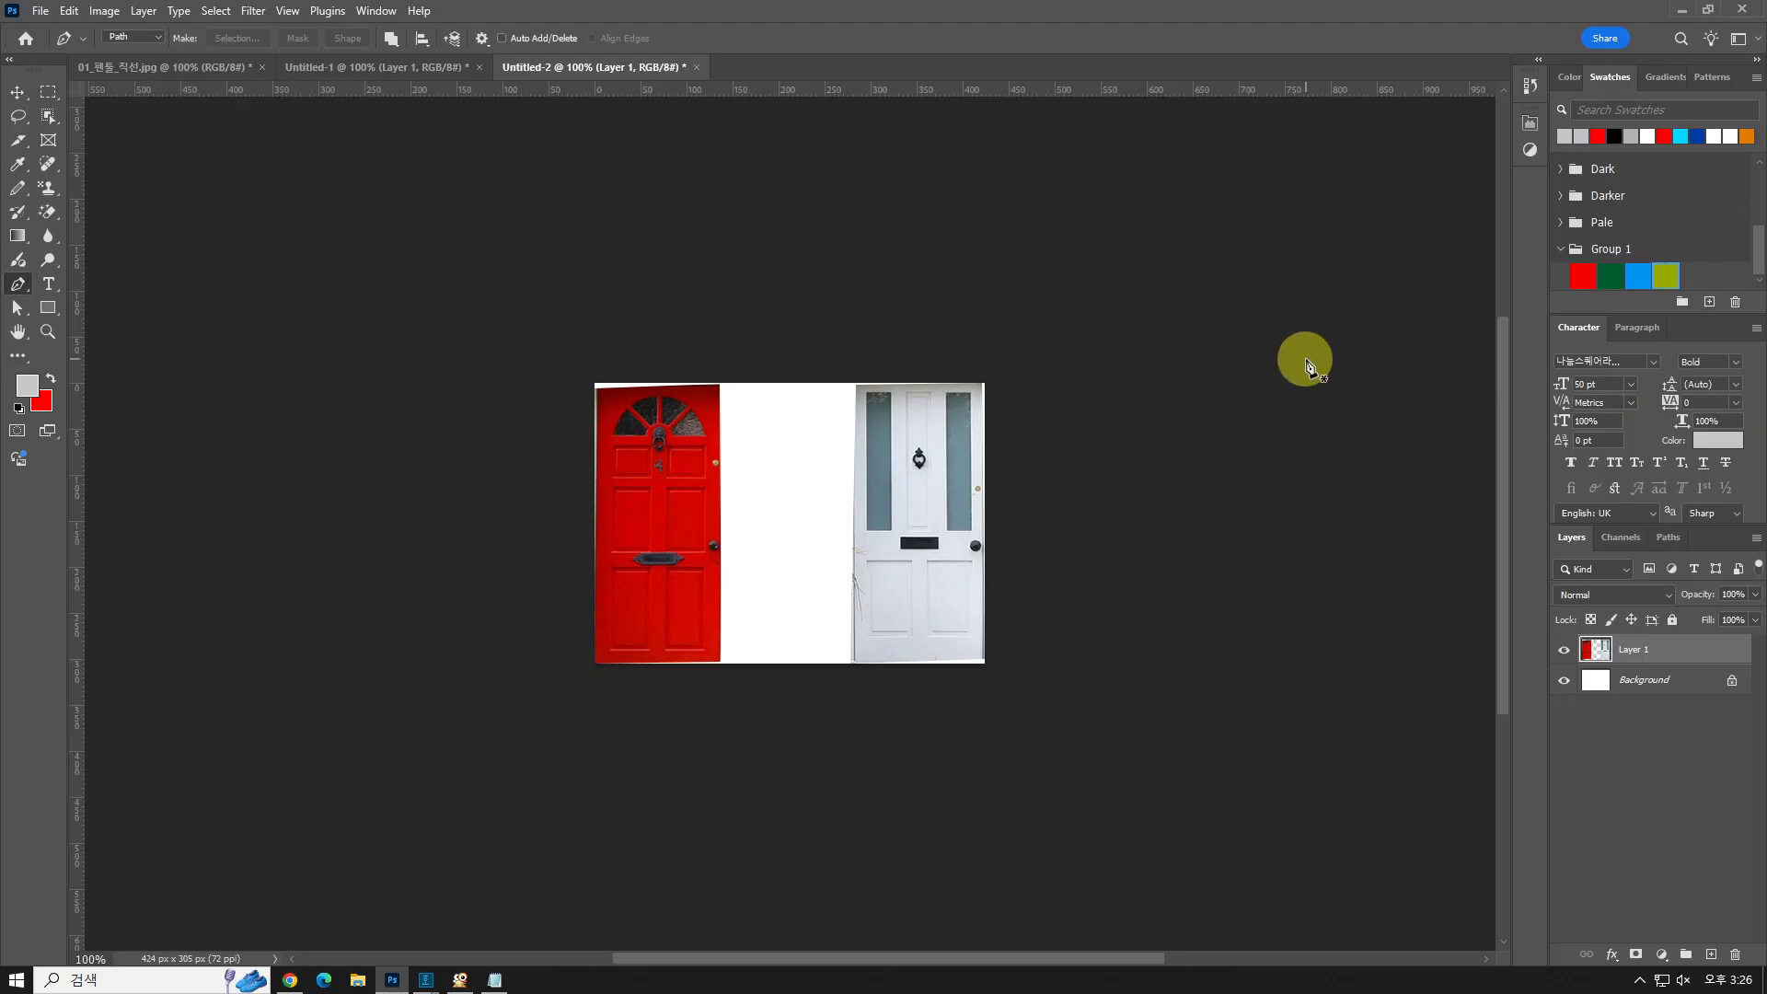
- Copy Path 1 from the door photo and paste it as a path into another new 424 × 305 px document
{"action": "left_click", "coordinate": [127, 72]}
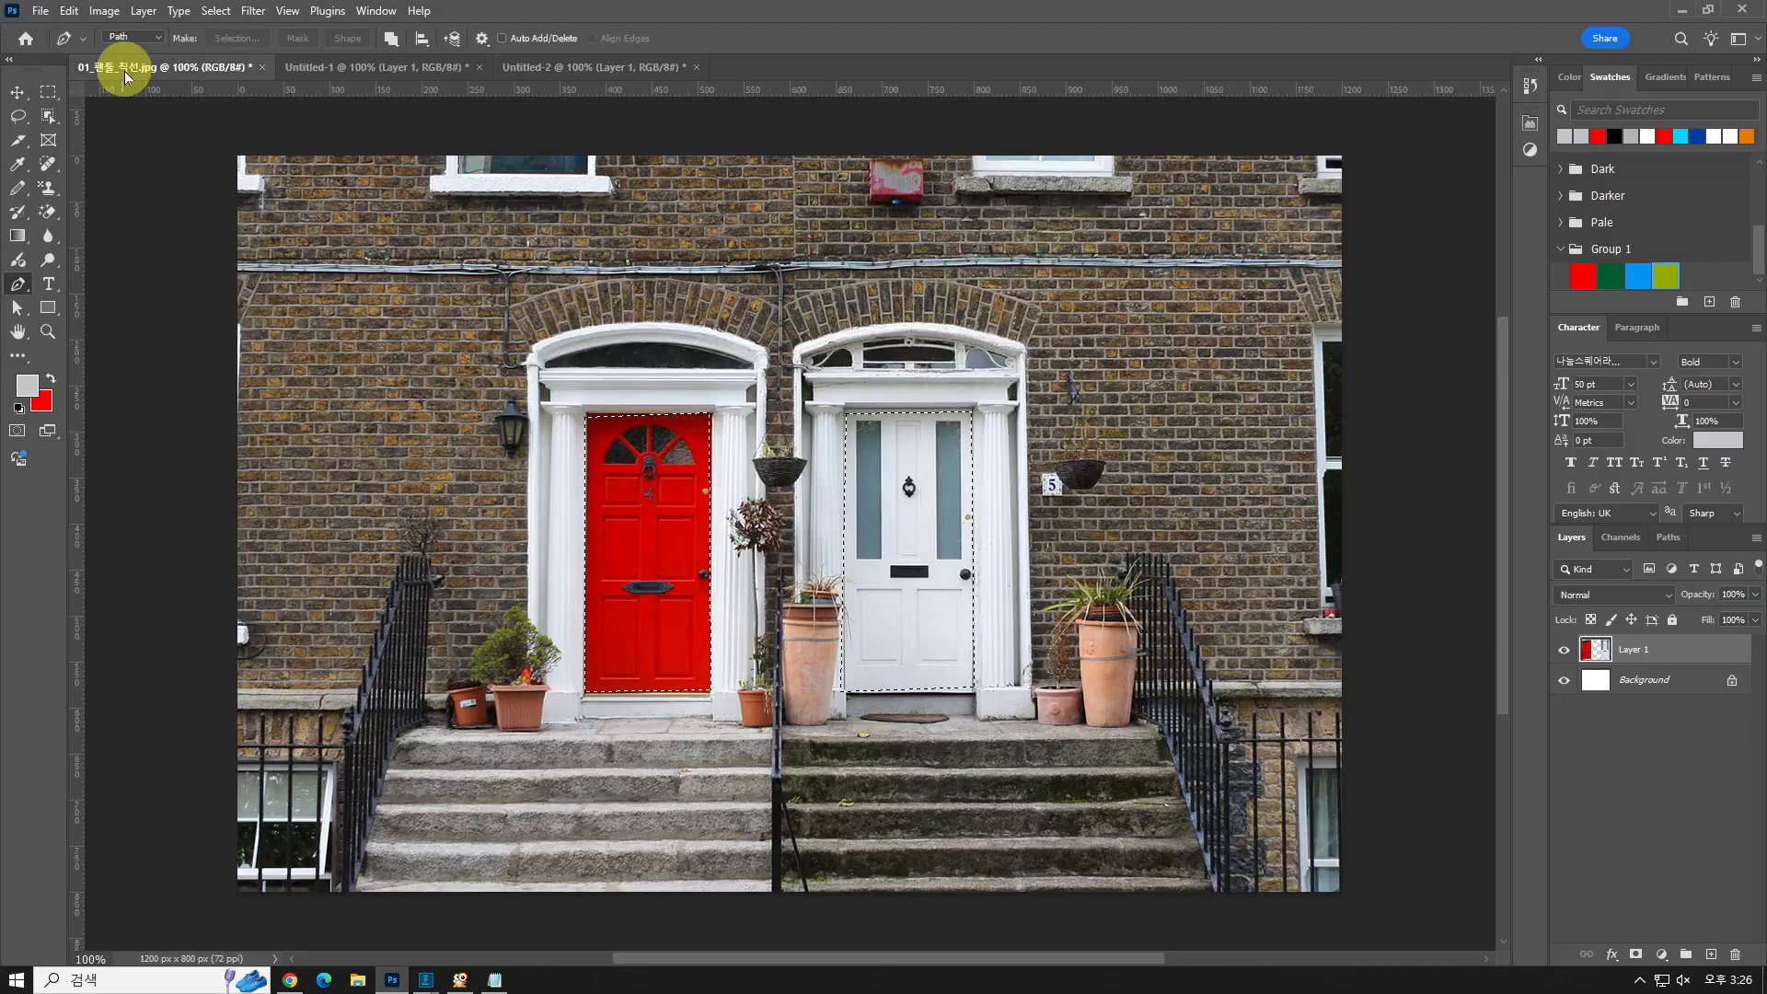
{"action": "left_click", "coordinate": [1689, 701]}
{"action": "left_click", "coordinate": [1665, 545]}
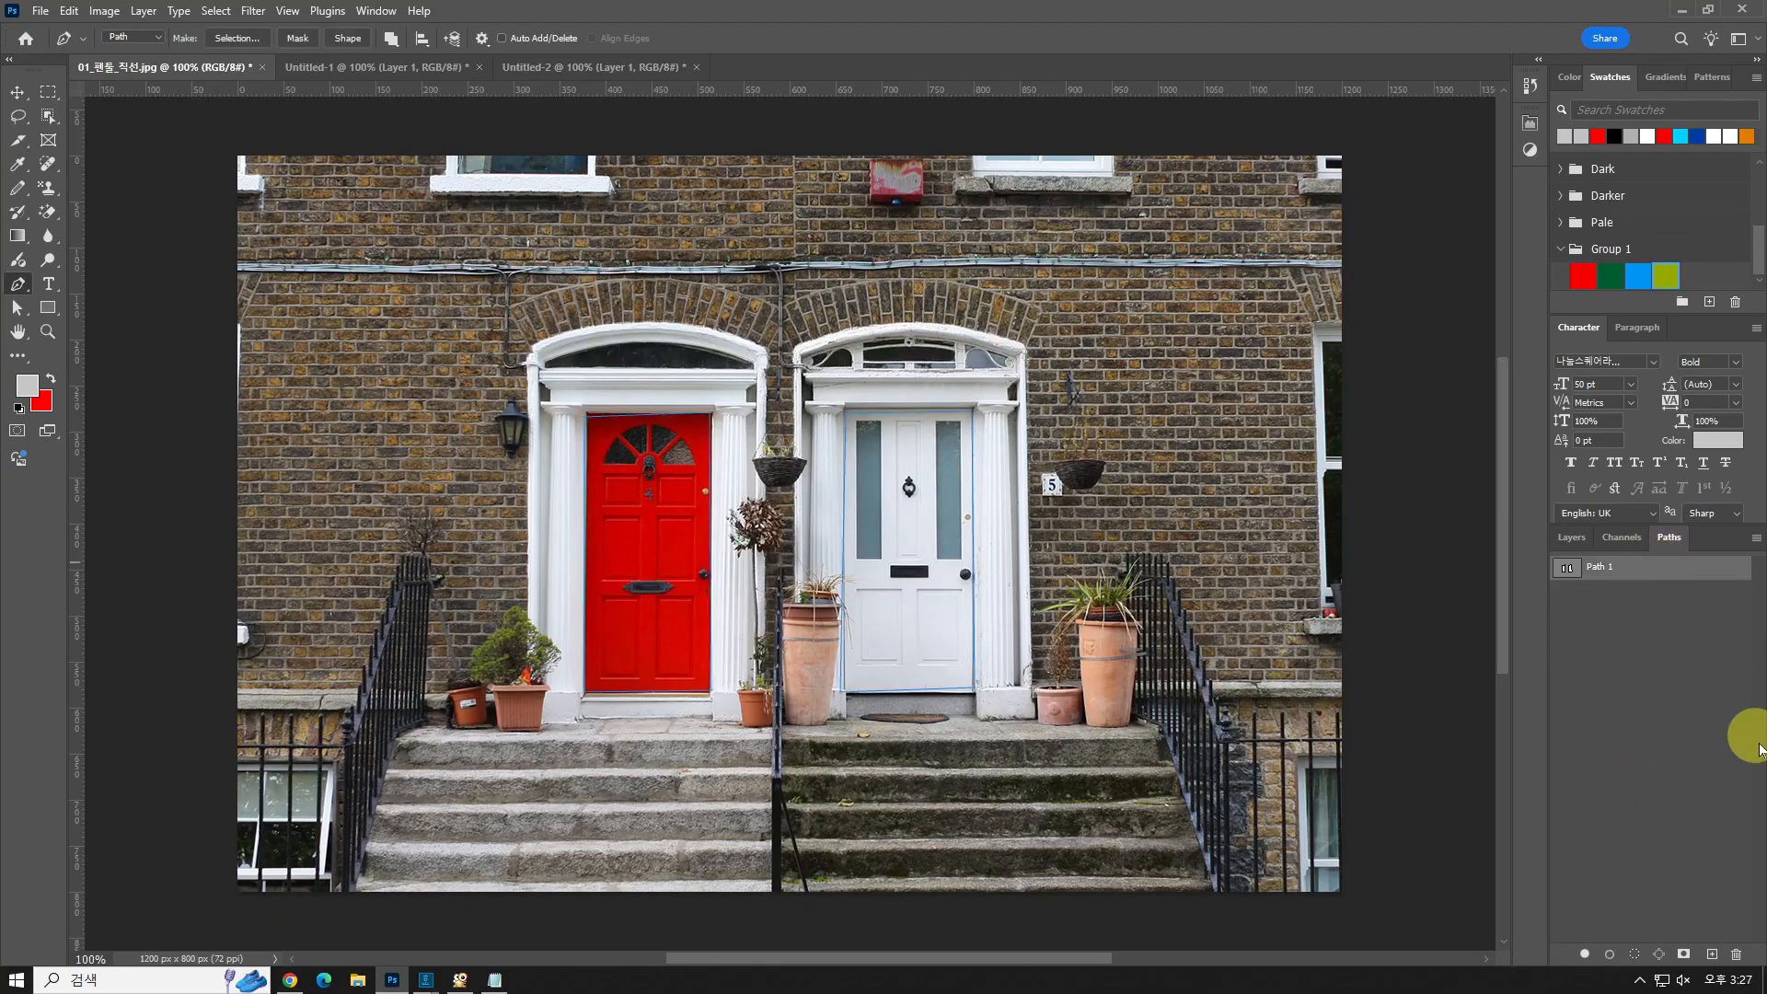
{"action": "key", "text": "ctrl+n"}
{"action": "key", "text": "Return"}
{"action": "key", "text": "ctrl+v"}
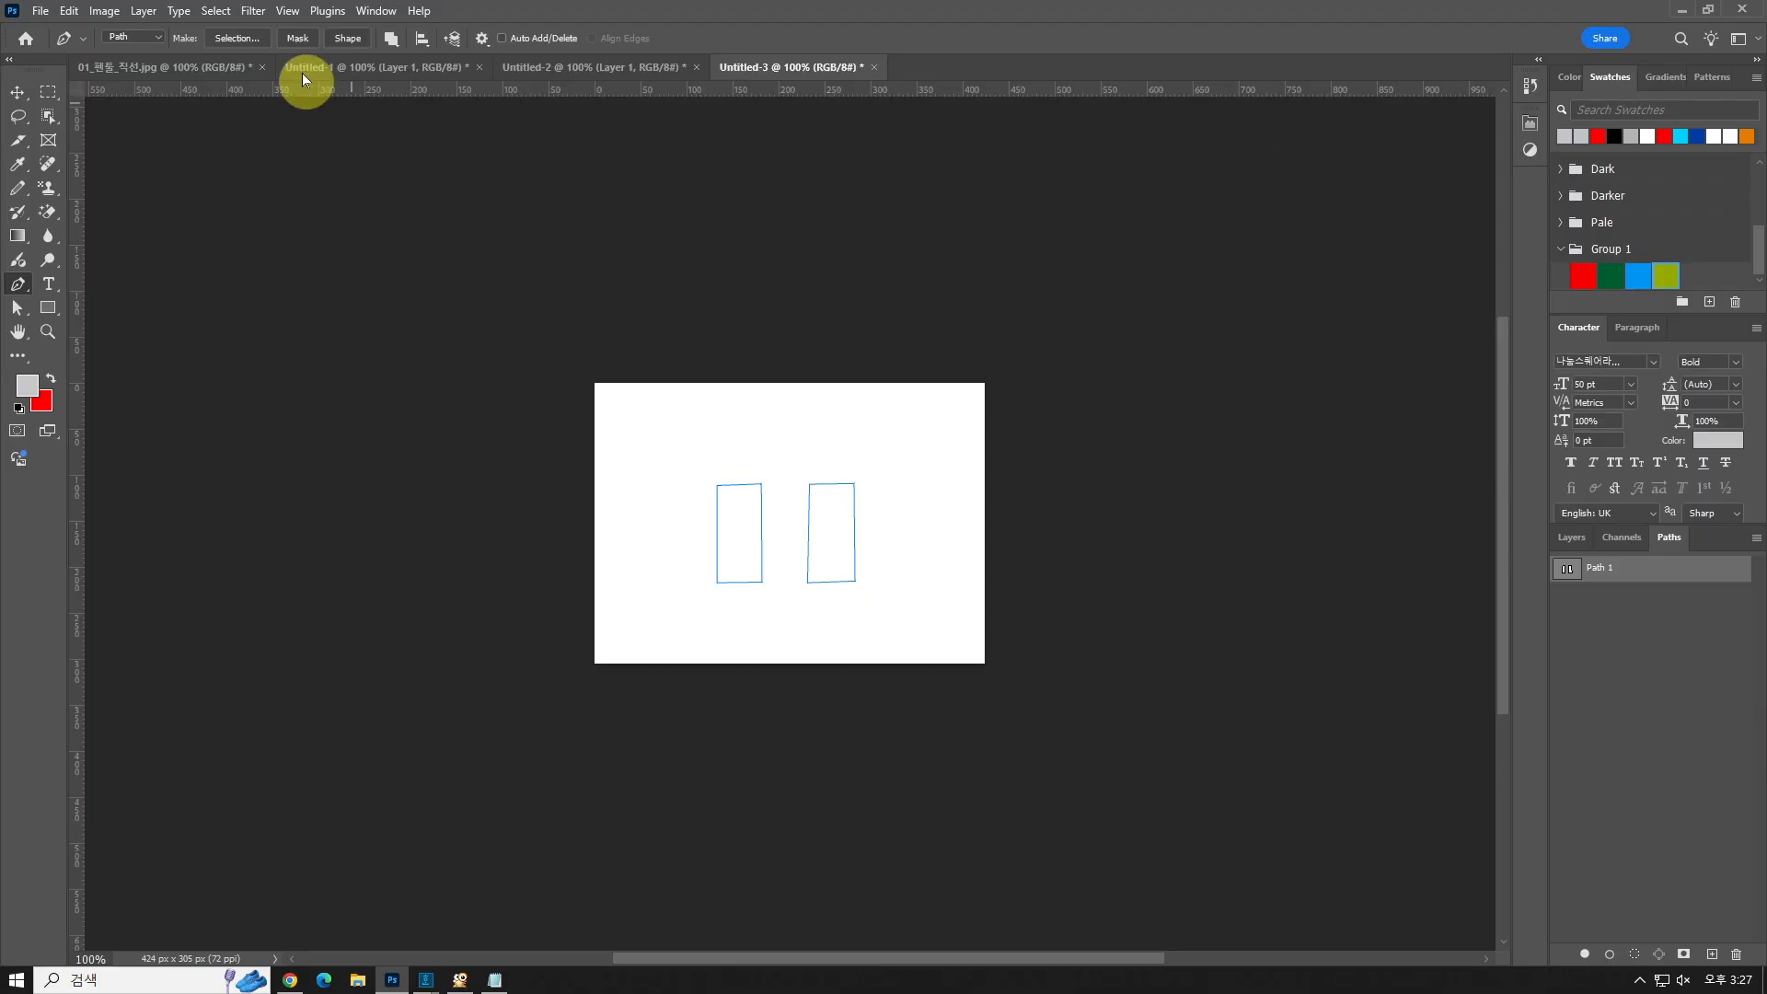
- Load Path 1 as a selection on the door photo, reactivate the path, and create another new 424 × 305 px document
{"action": "left_click", "coordinate": [224, 69]}
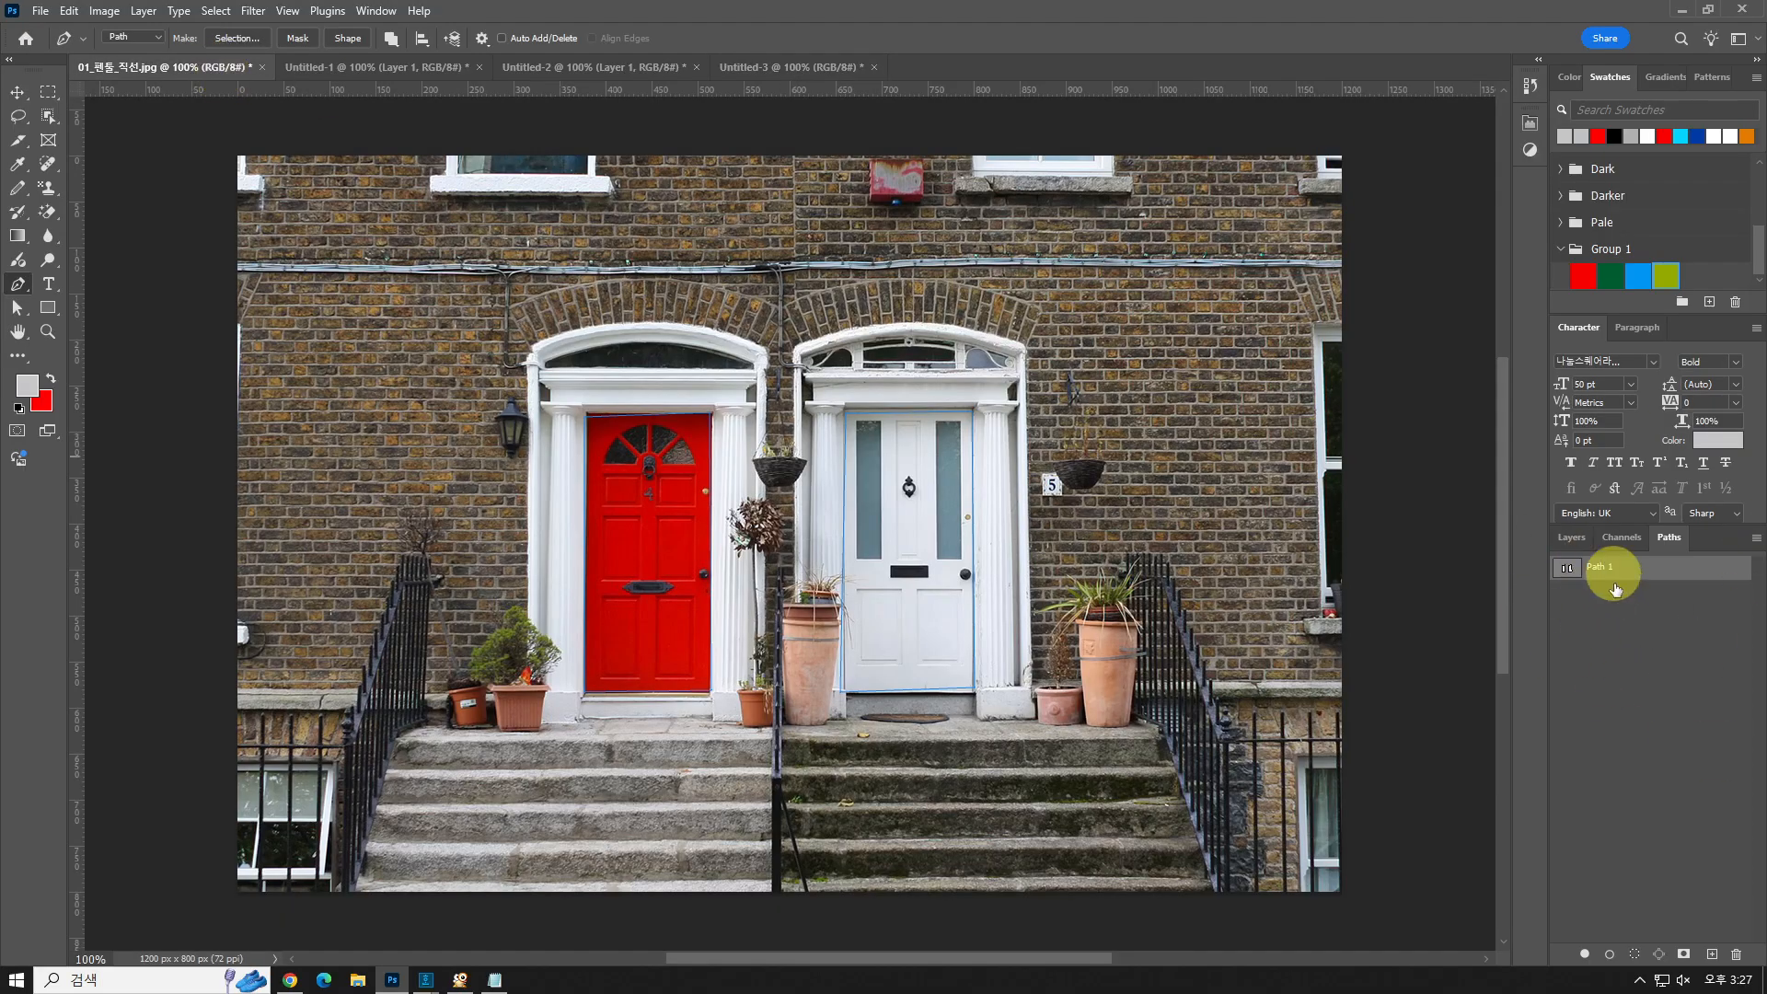
{"action": "left_click", "coordinate": [1566, 572], "text": "ctrl"}
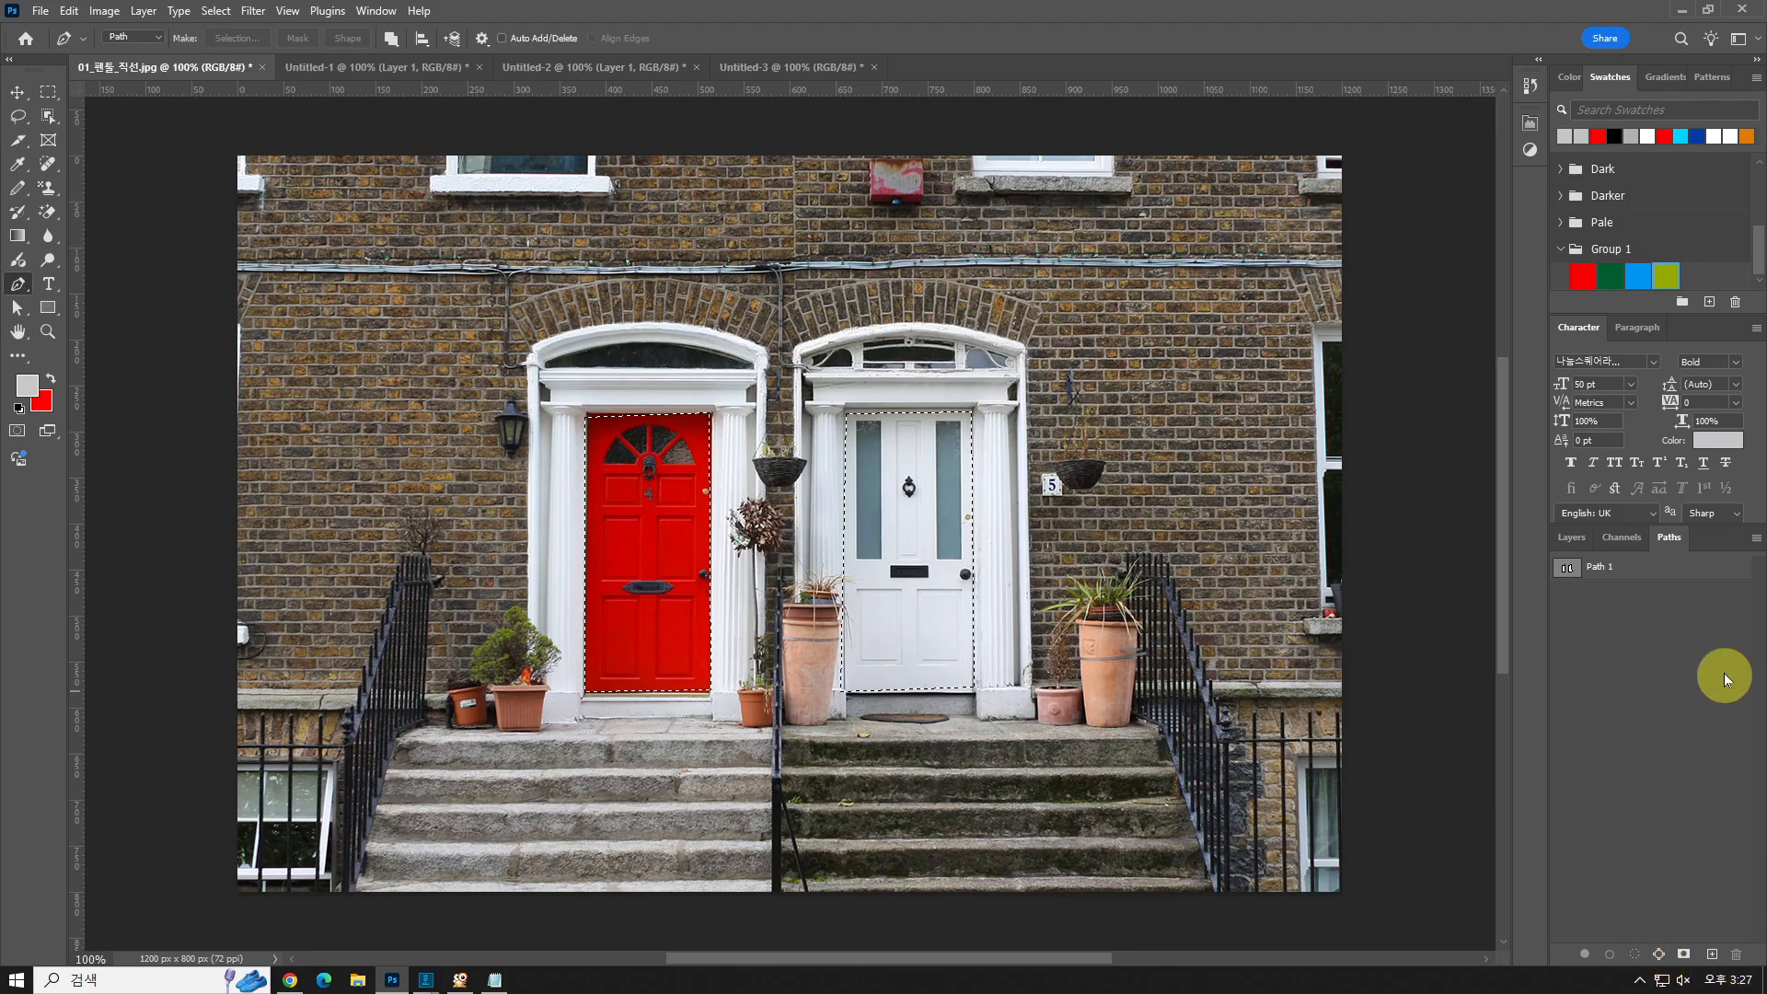
{"action": "left_click", "coordinate": [1662, 568]}
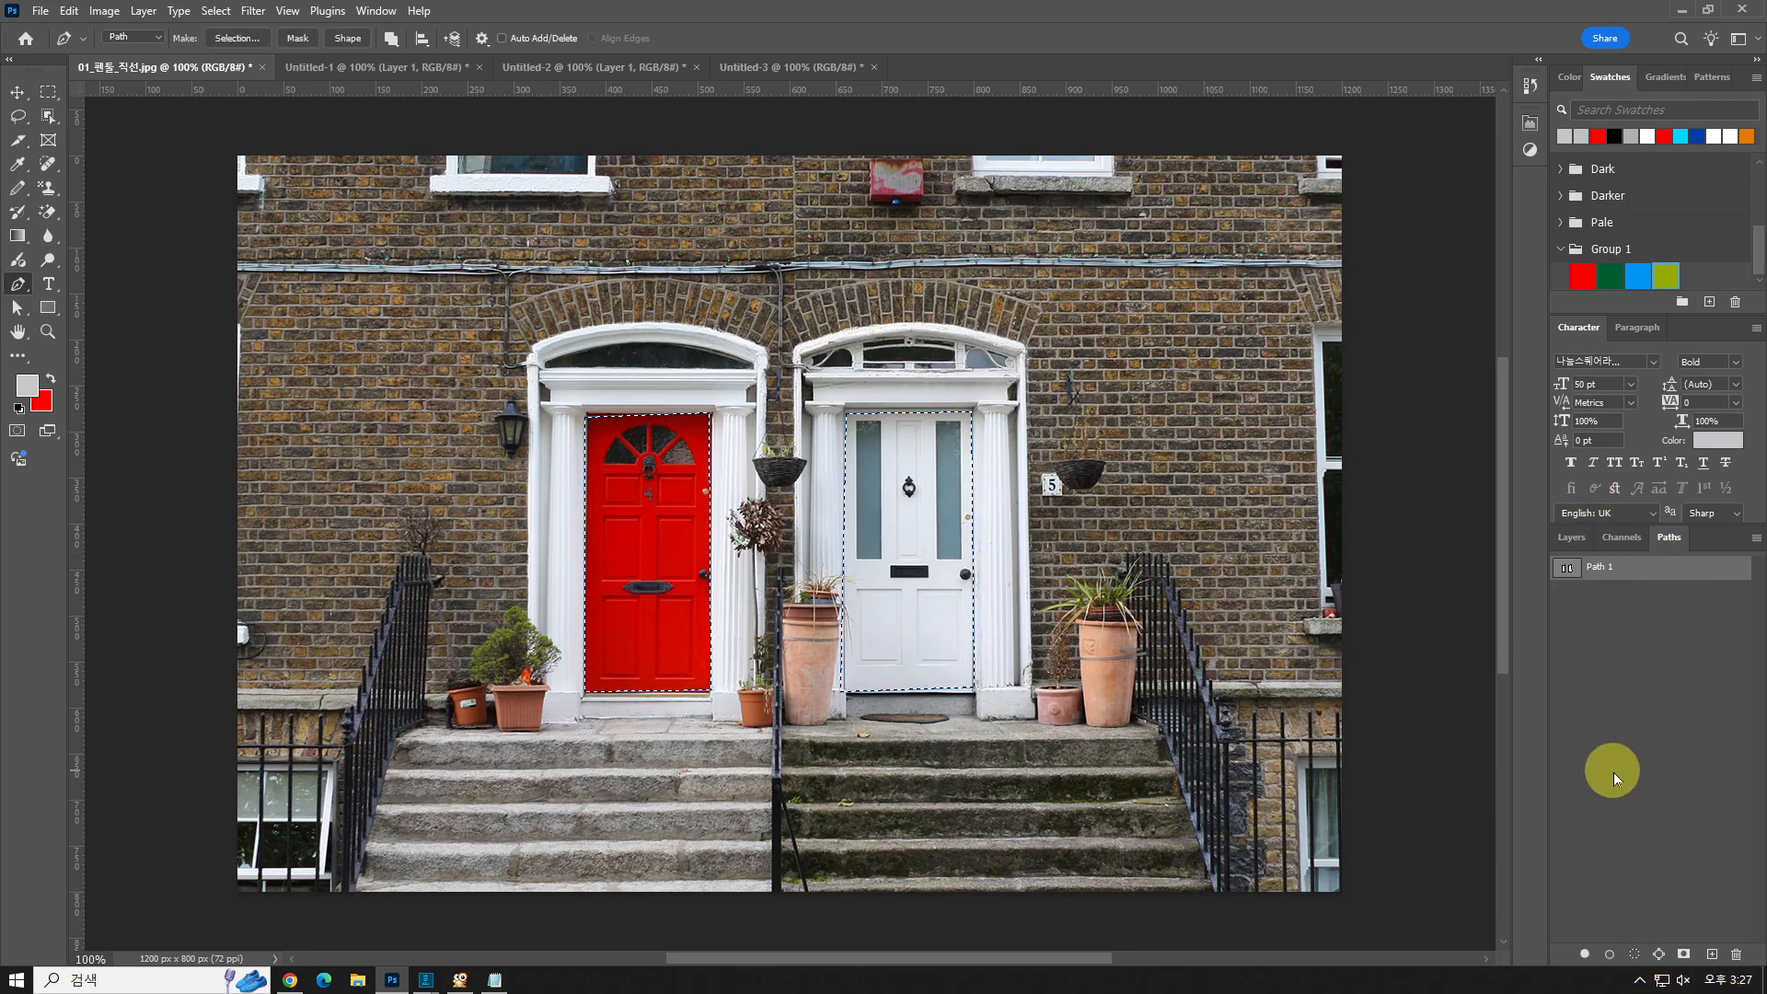
{"action": "key", "text": "ctrl+n"}
{"action": "key", "text": "Return"}
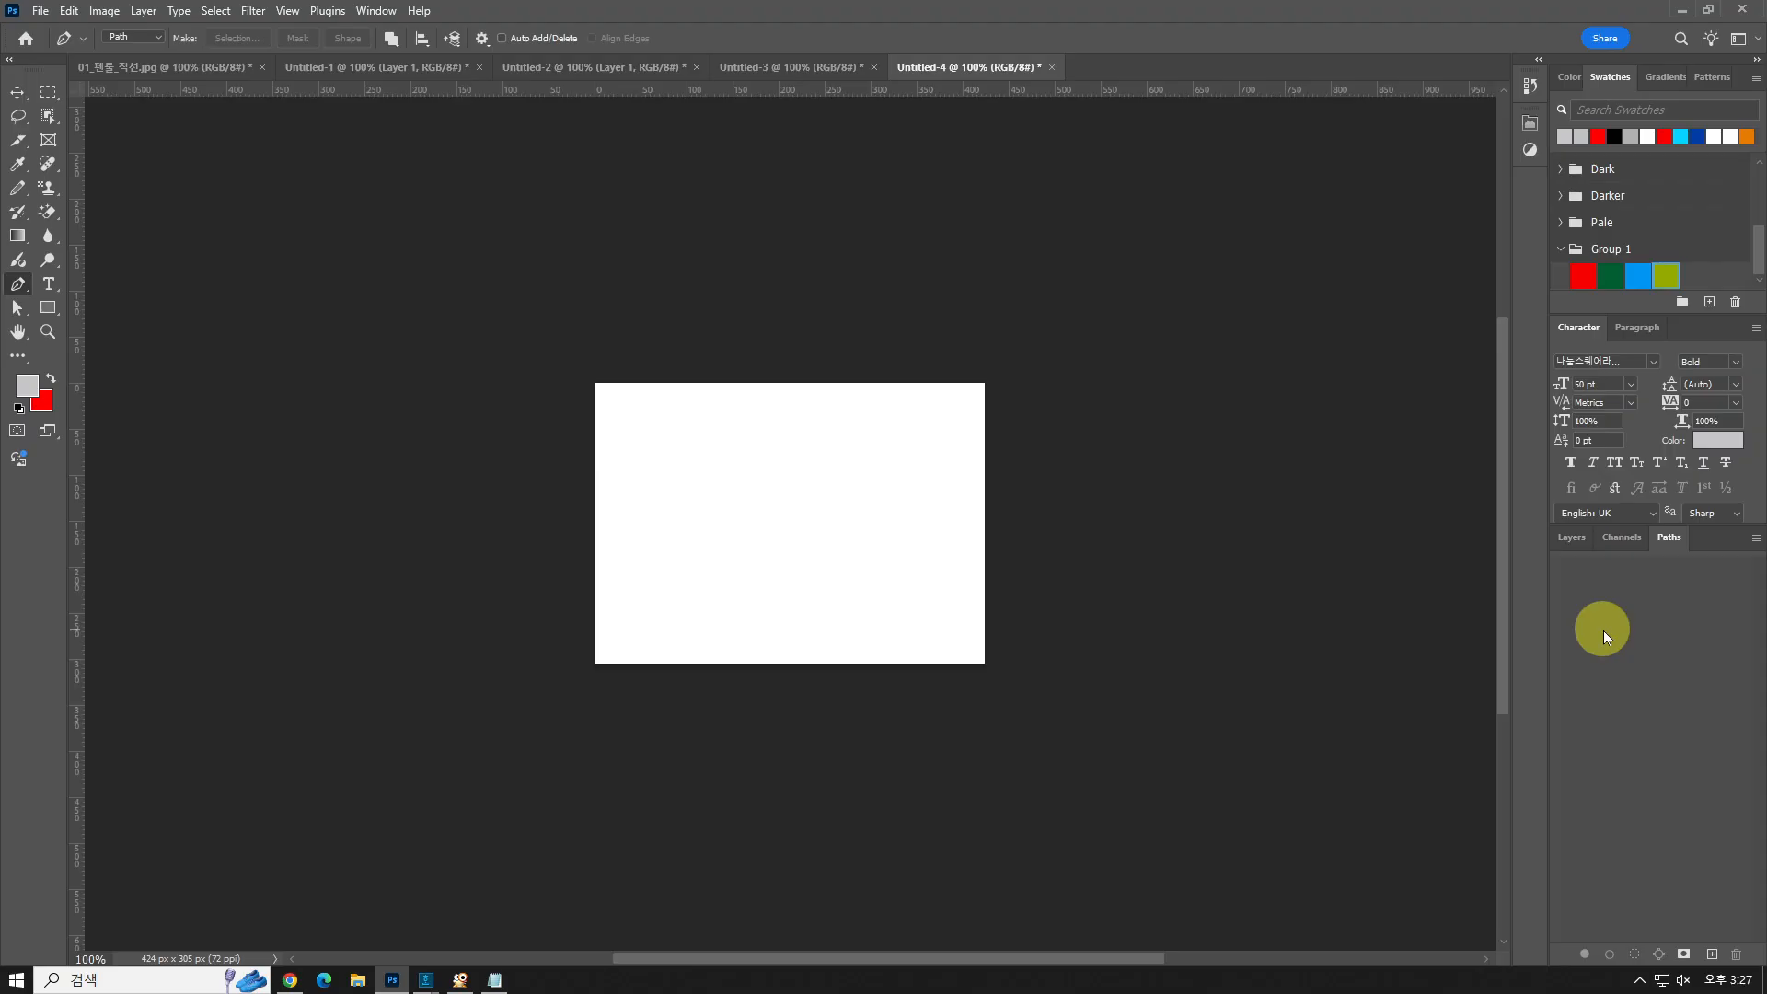
- Deactivate Path 1 in the door photo, add an empty layer above the Background, and make the Background layer active again
{"action": "left_click", "coordinate": [174, 68]}
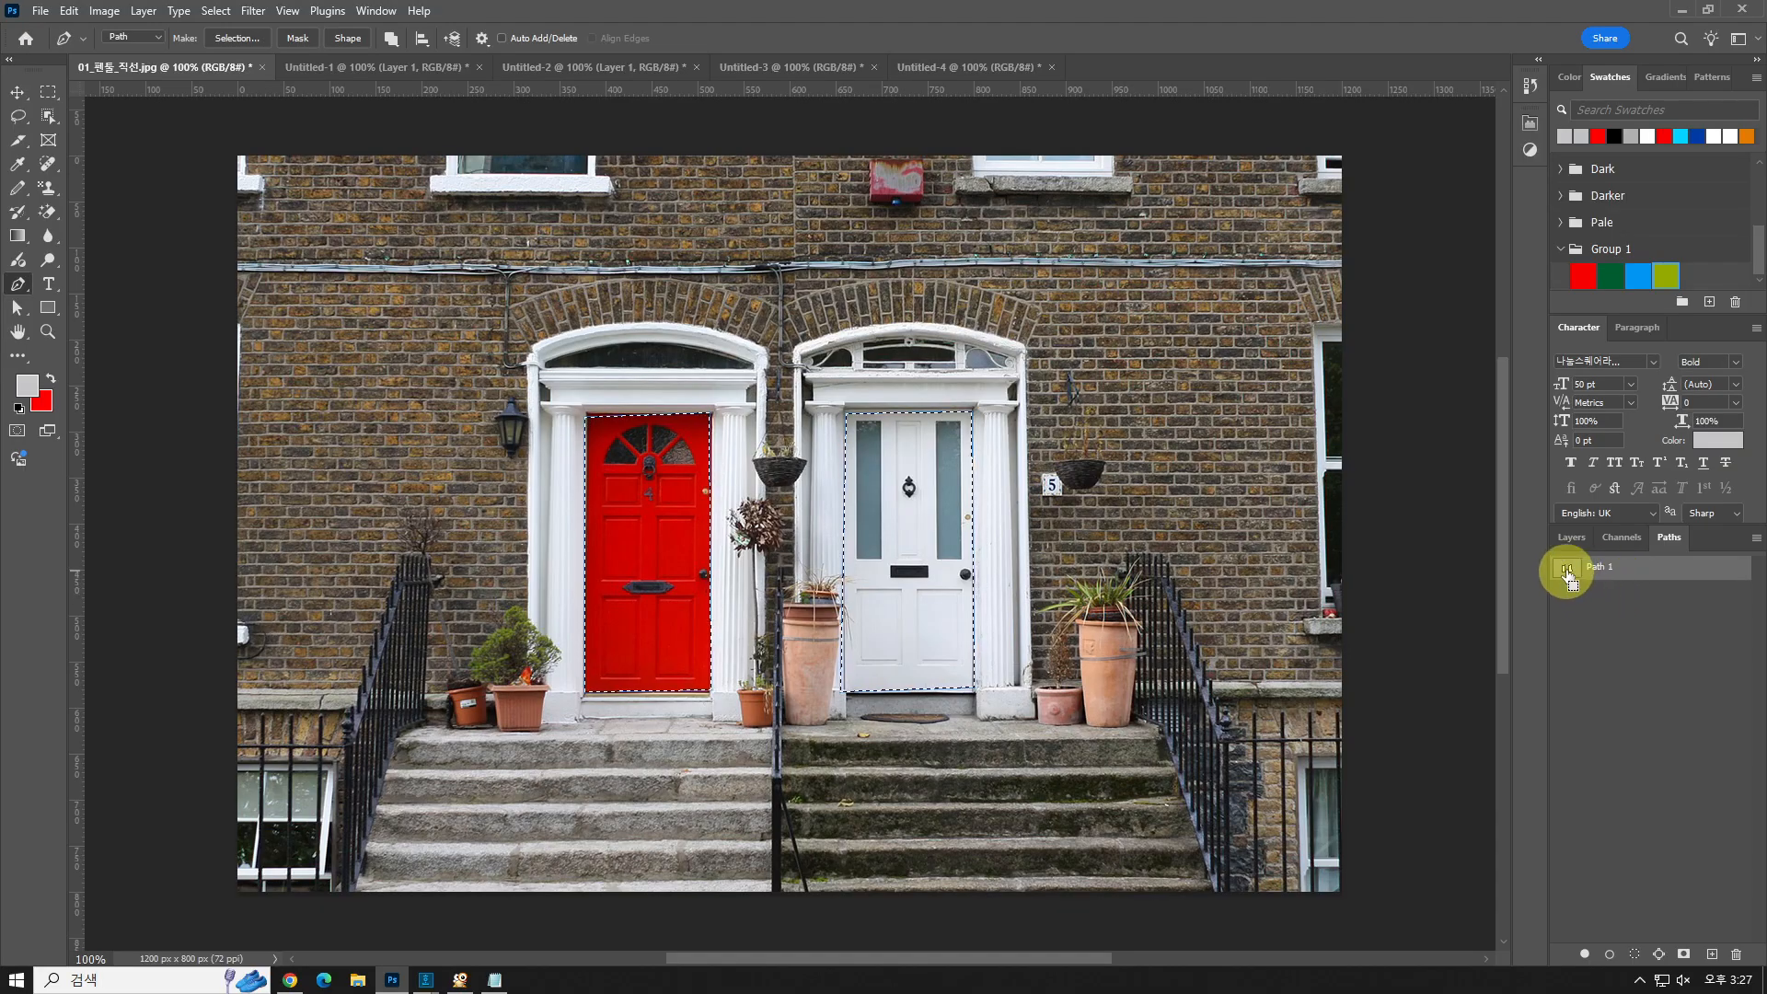
{"action": "left_click", "coordinate": [1673, 814]}
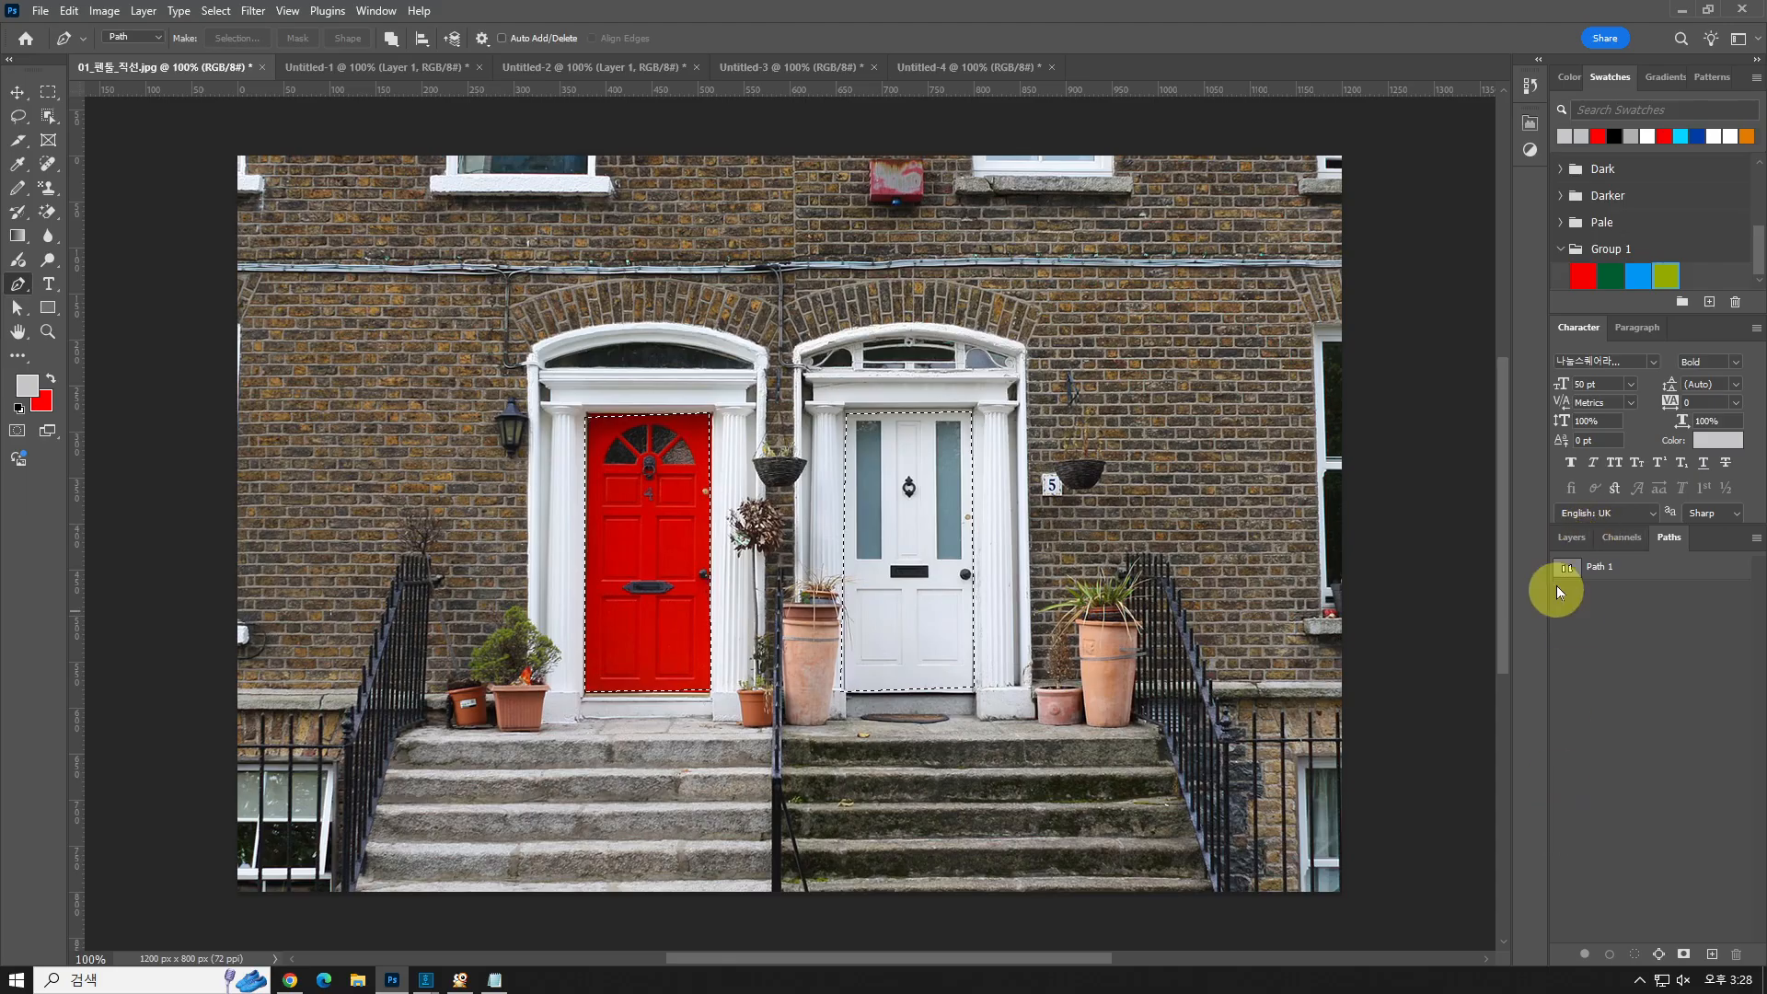
{"action": "left_click", "coordinate": [1567, 538]}
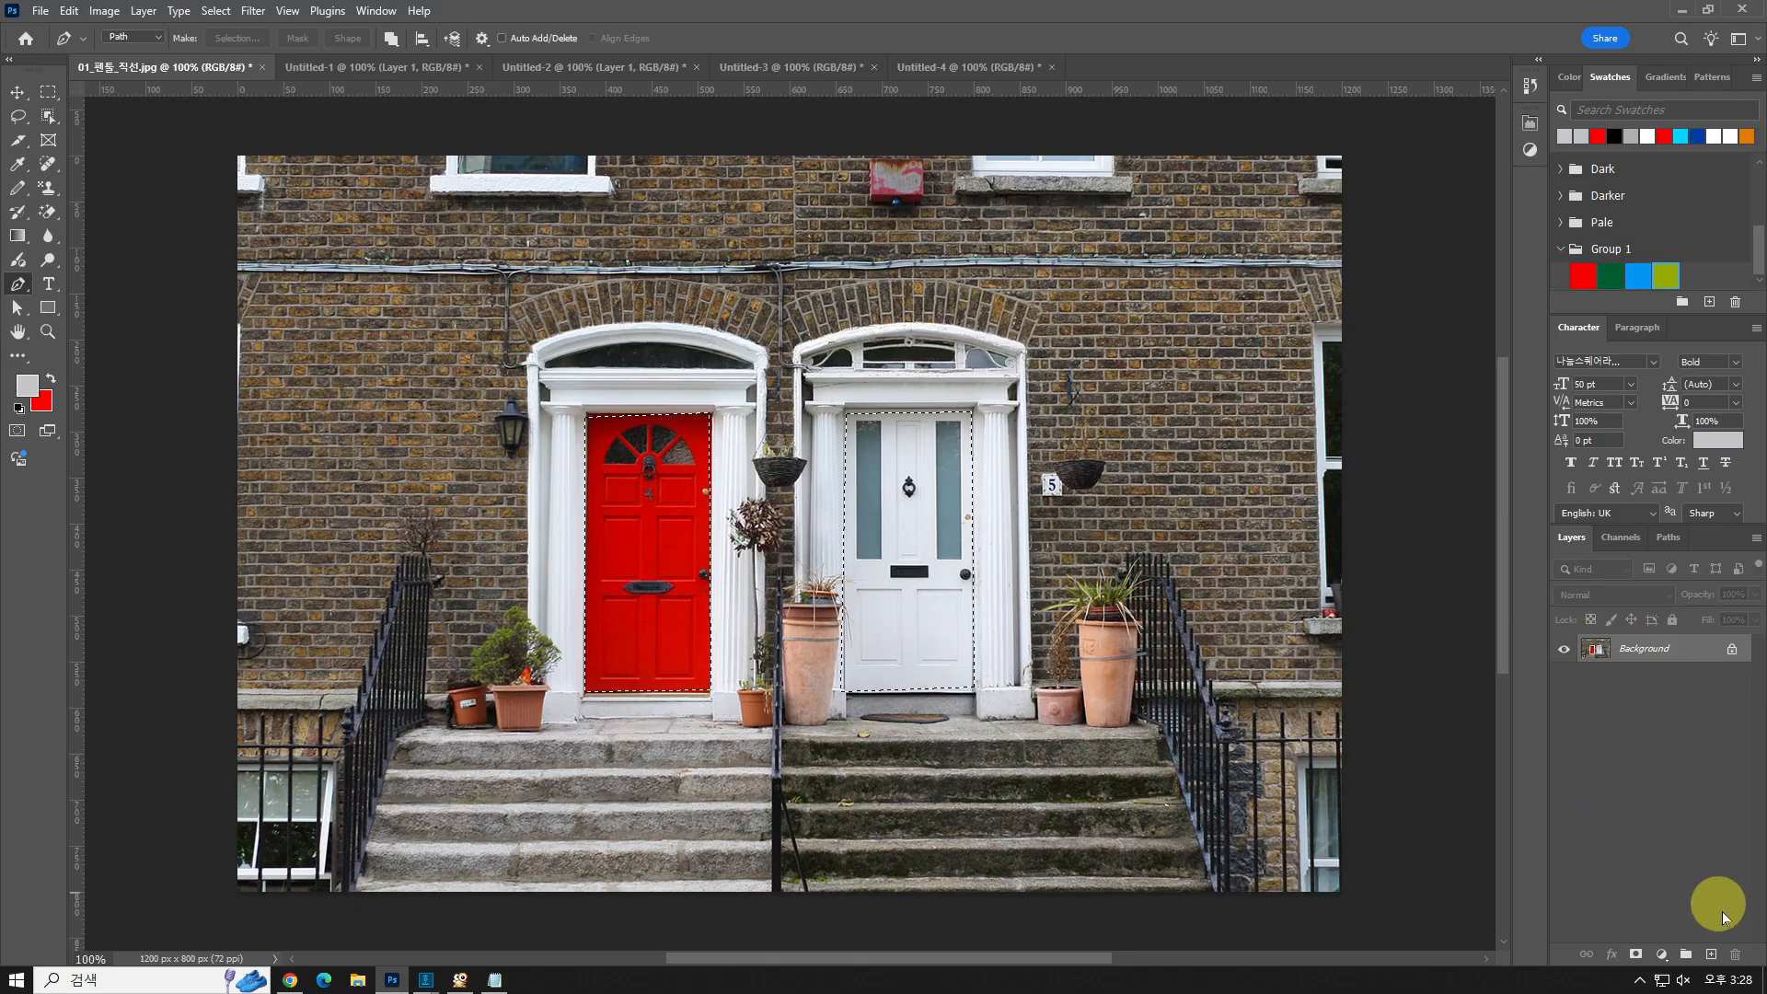
{"action": "left_click", "coordinate": [1695, 943]}
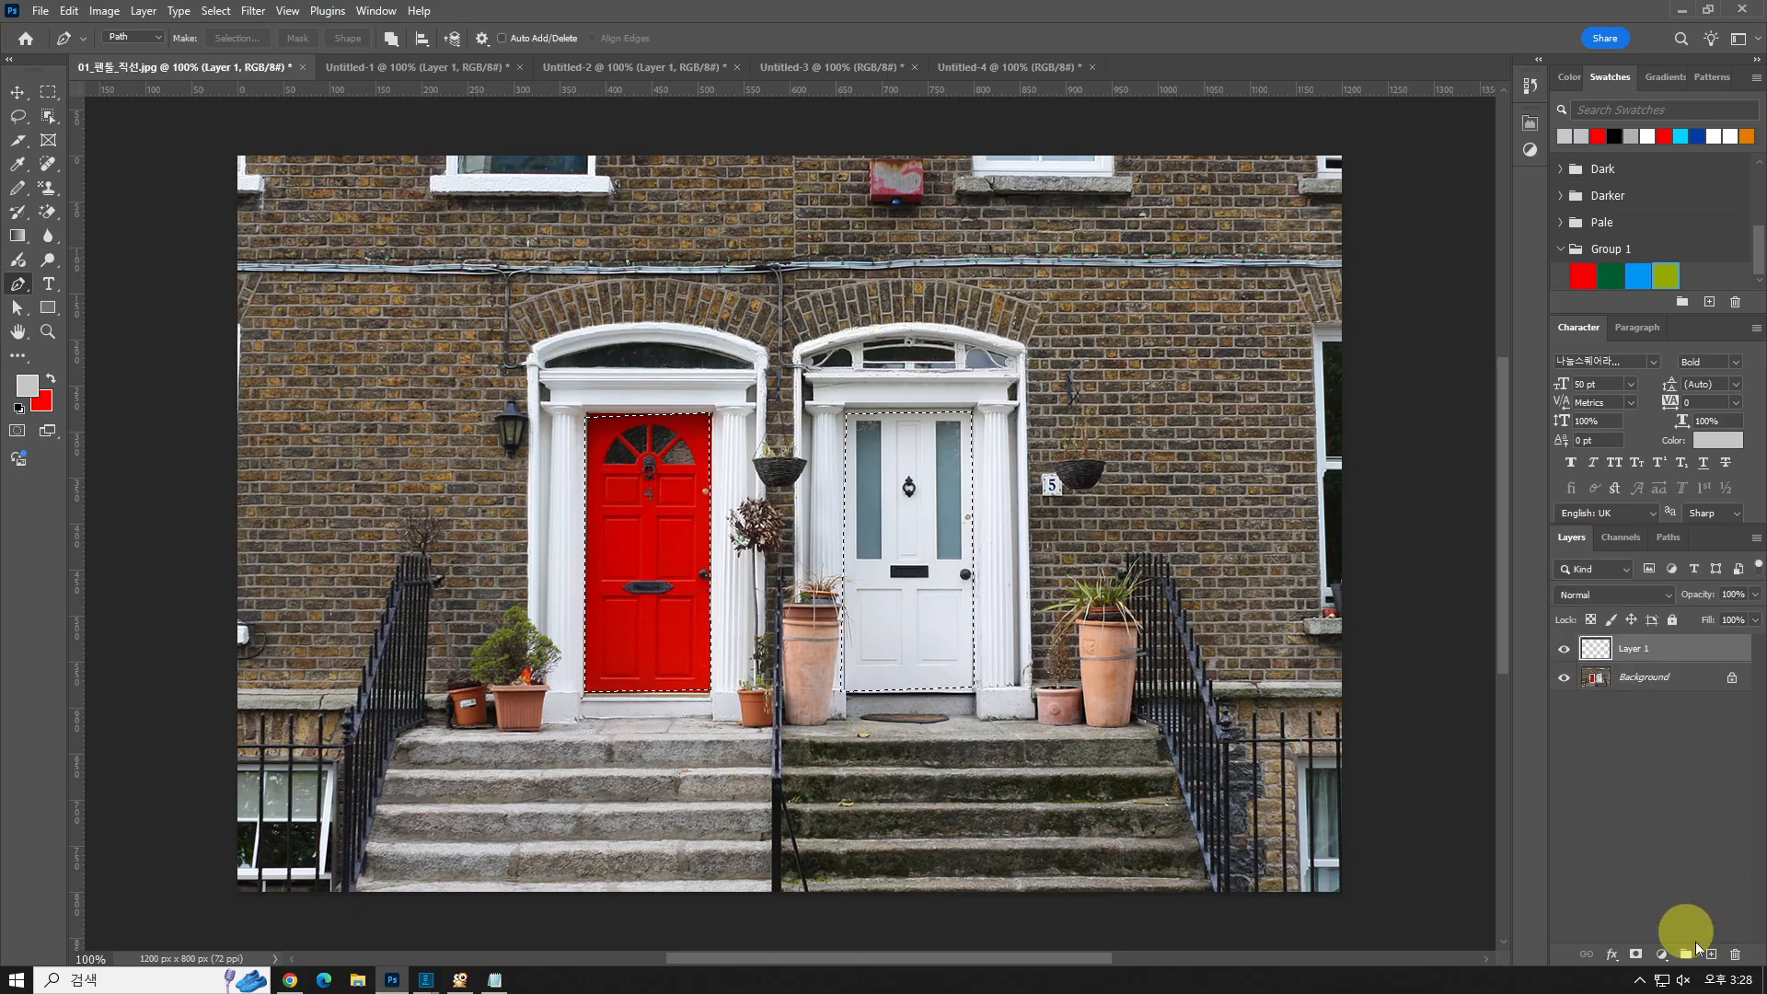
{"action": "left_click", "coordinate": [1668, 540]}
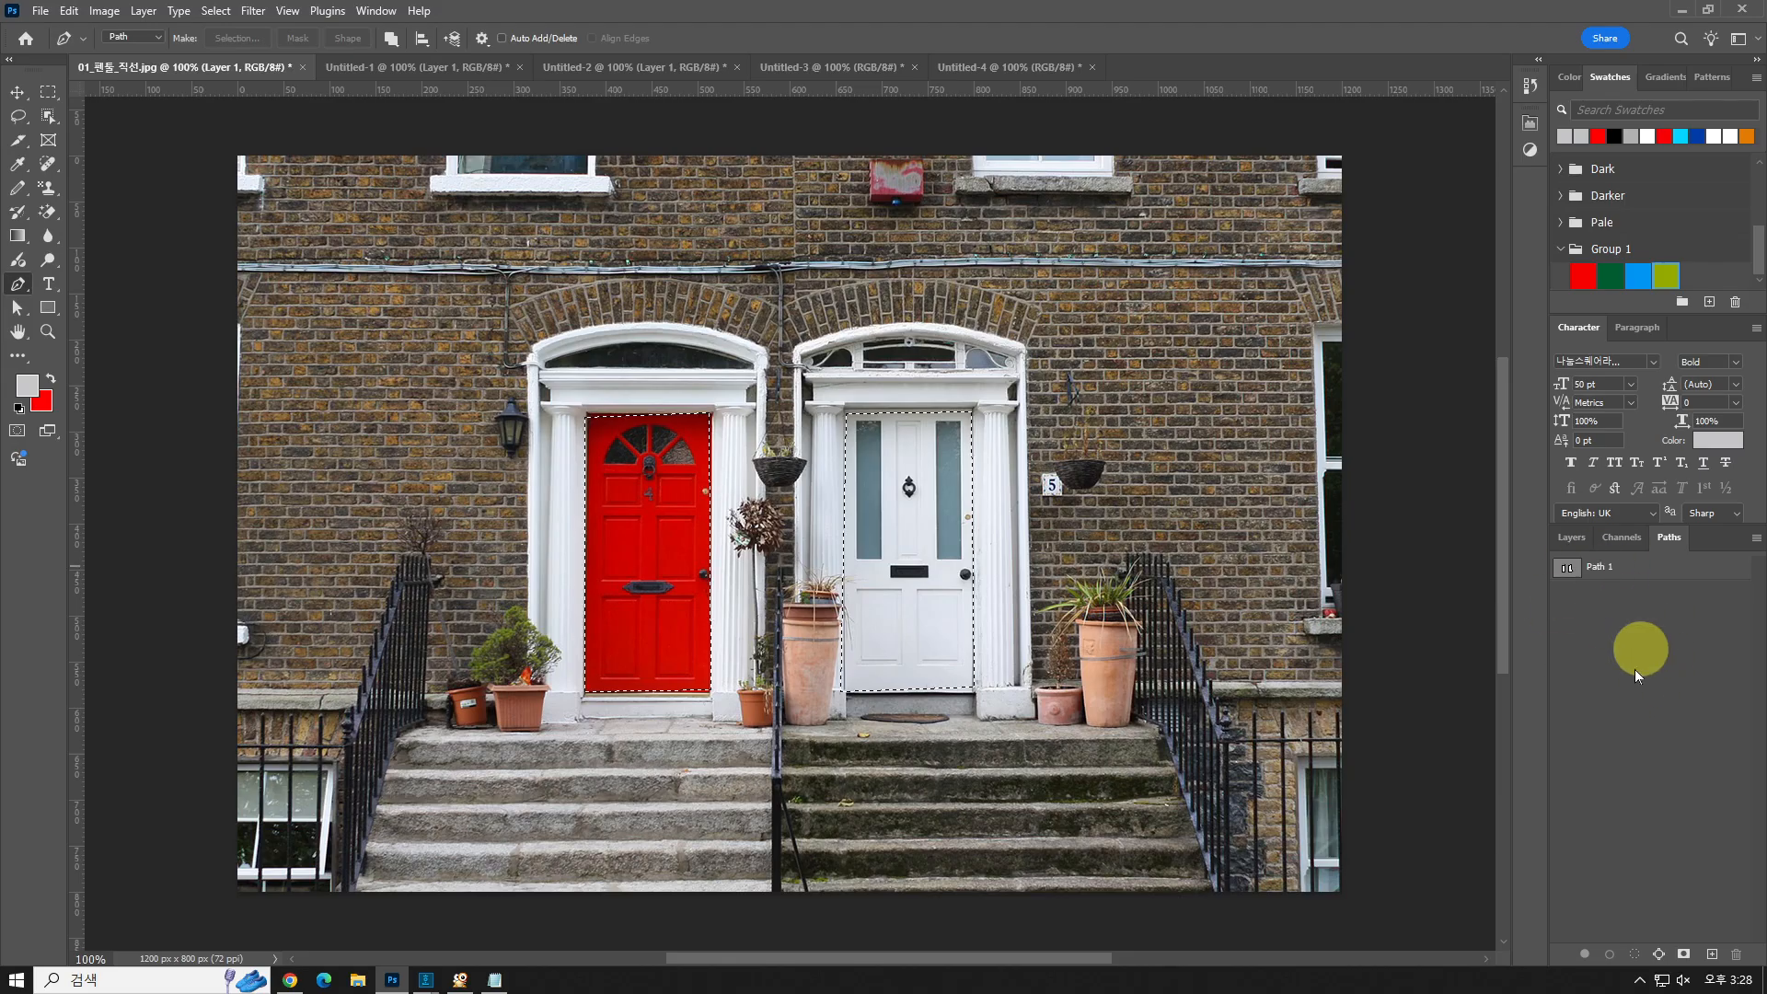
{"action": "left_click", "coordinate": [1572, 541]}
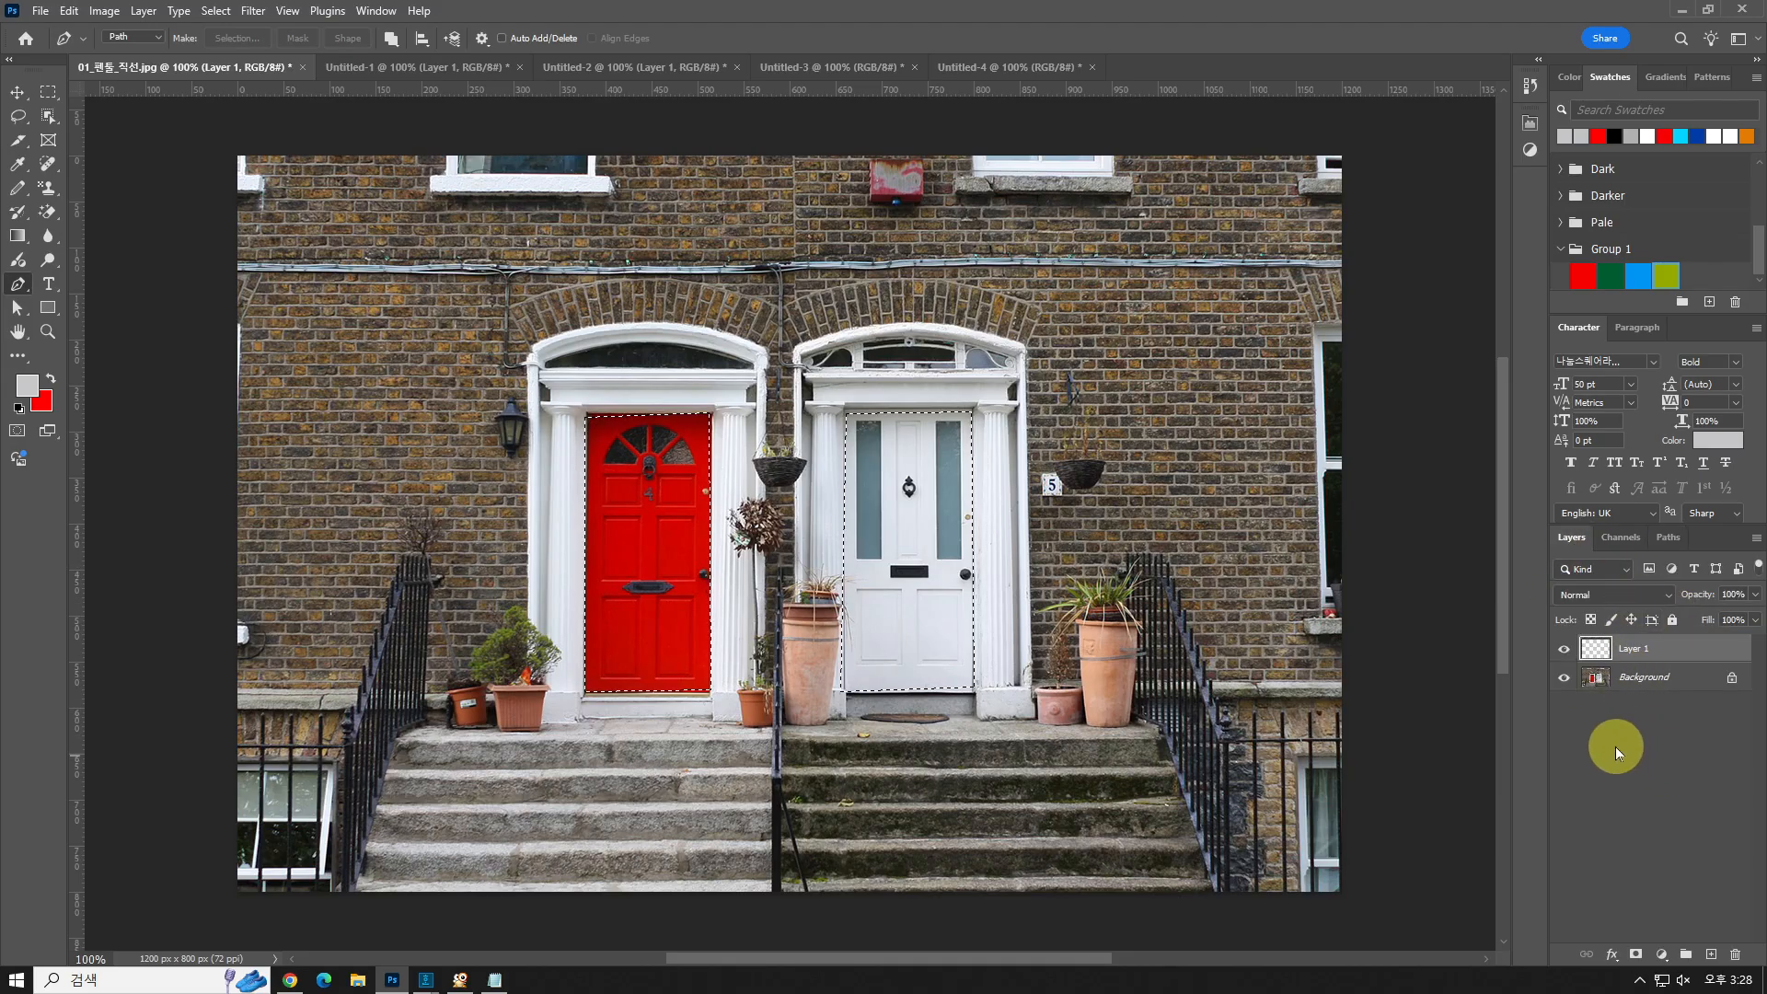
{"action": "left_click", "coordinate": [1647, 681]}
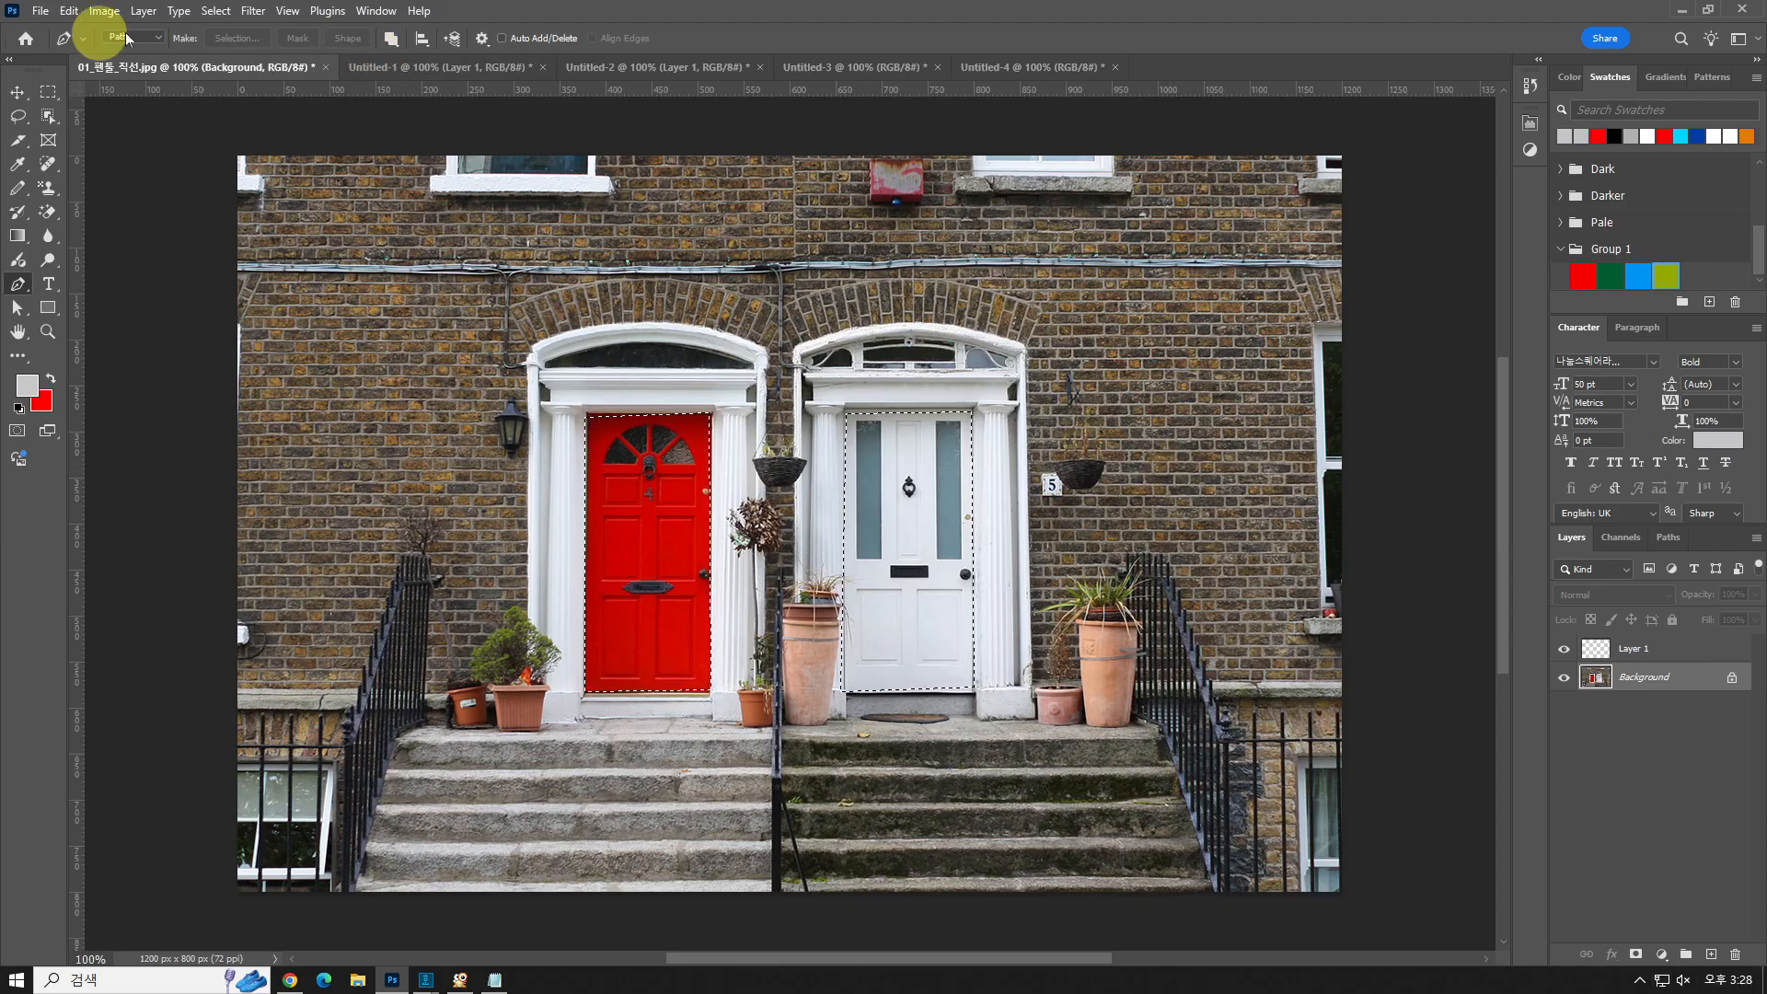
- Close the door photo and all the untitled documents without saving changes
{"action": "left_click", "coordinate": [17, 94]}
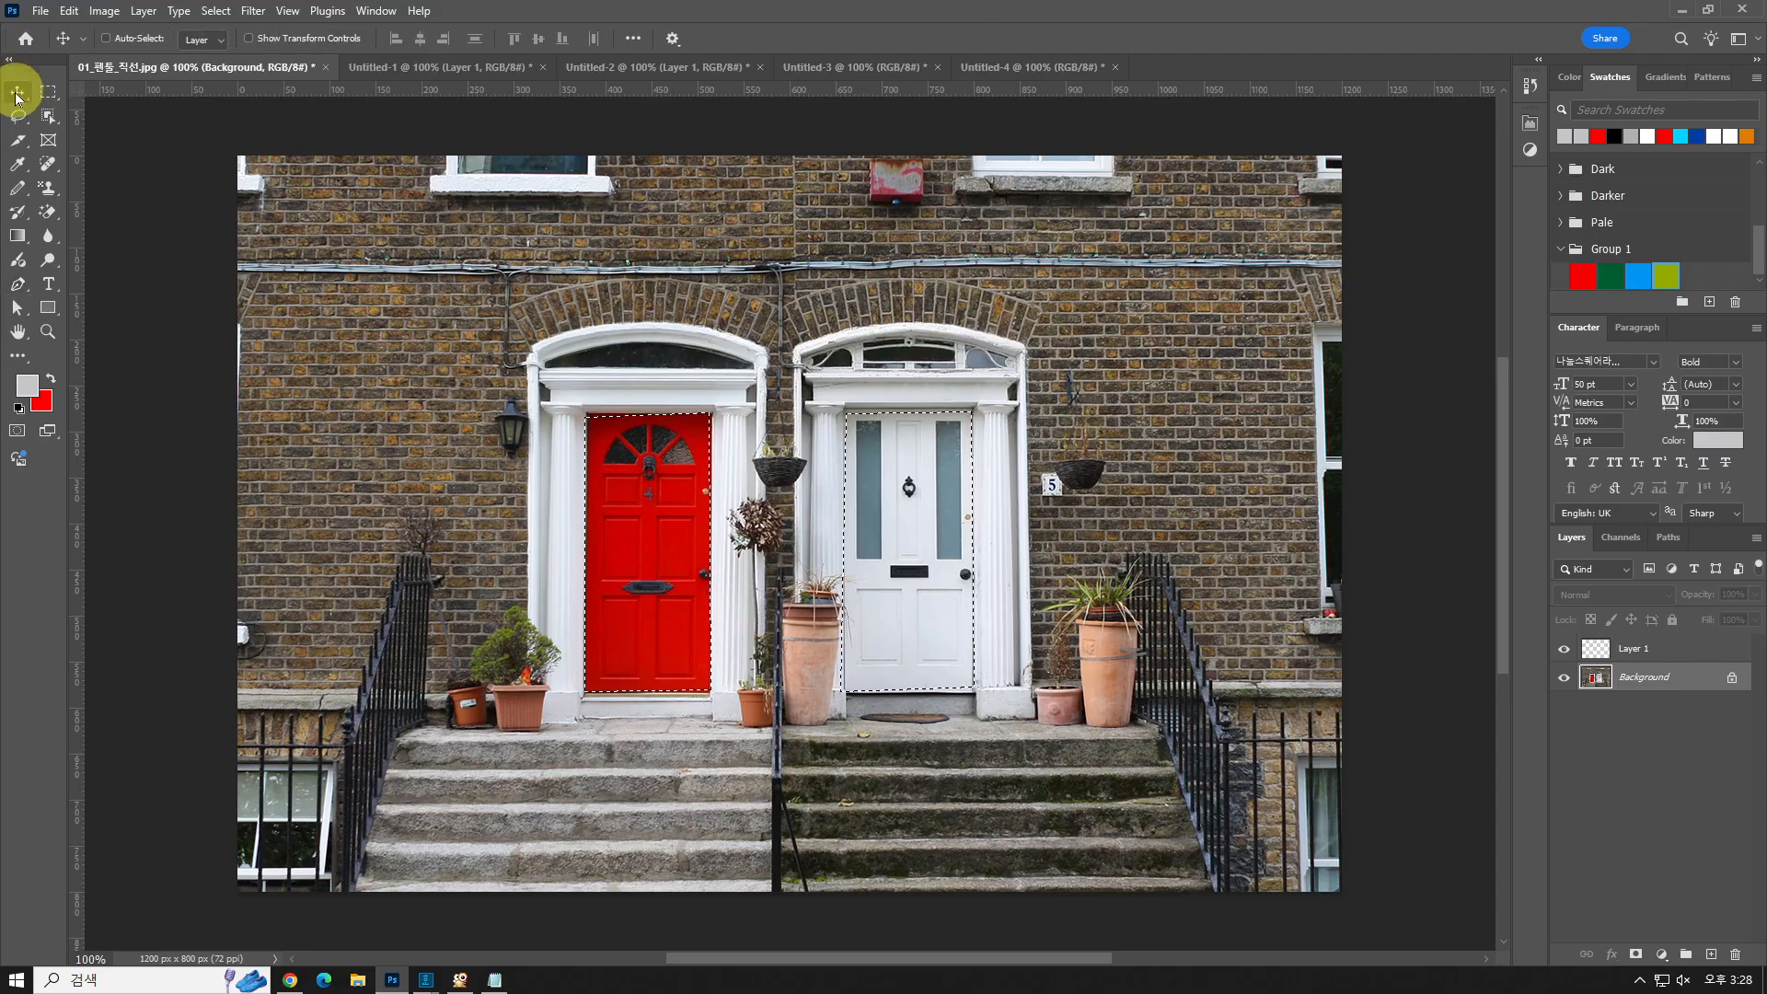
{"action": "left_click_drag", "start_coordinate": [1242, 68], "coordinate": [1314, 200]}
{"action": "left_click", "coordinate": [1280, 194]}
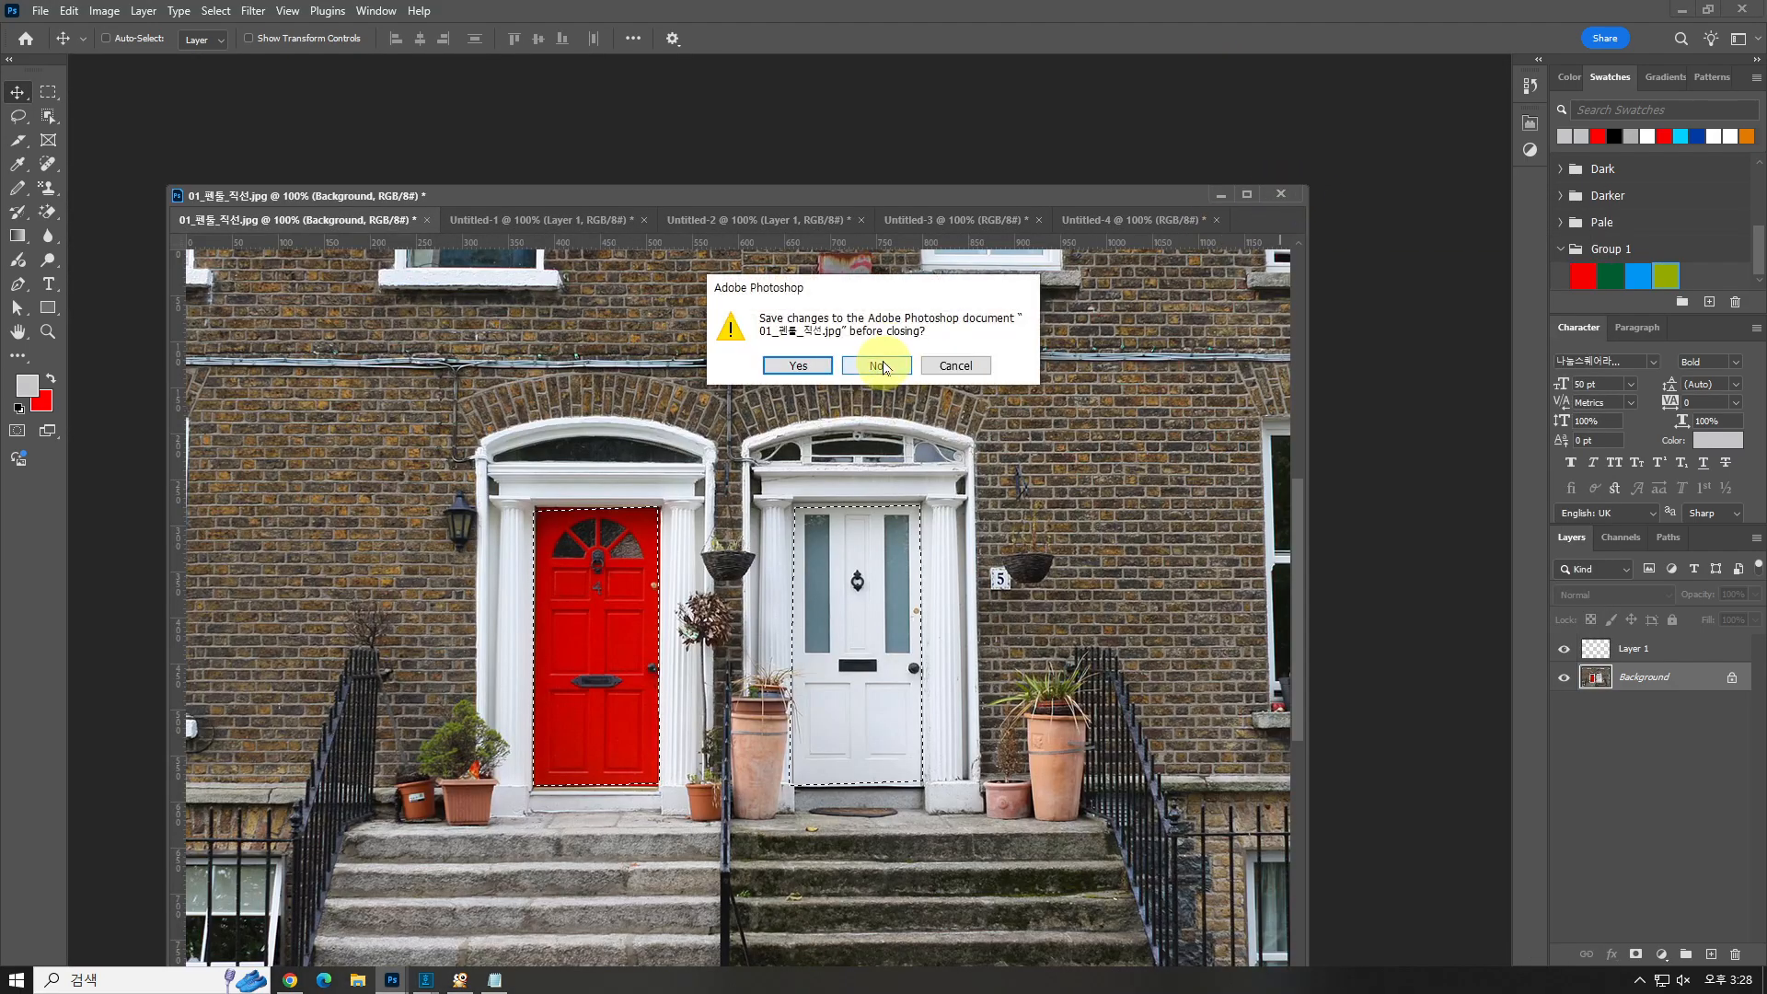
{"action": "left_click", "coordinate": [882, 366]}
{"action": "left_click", "coordinate": [879, 366]}
{"action": "left_click", "coordinate": [876, 368]}
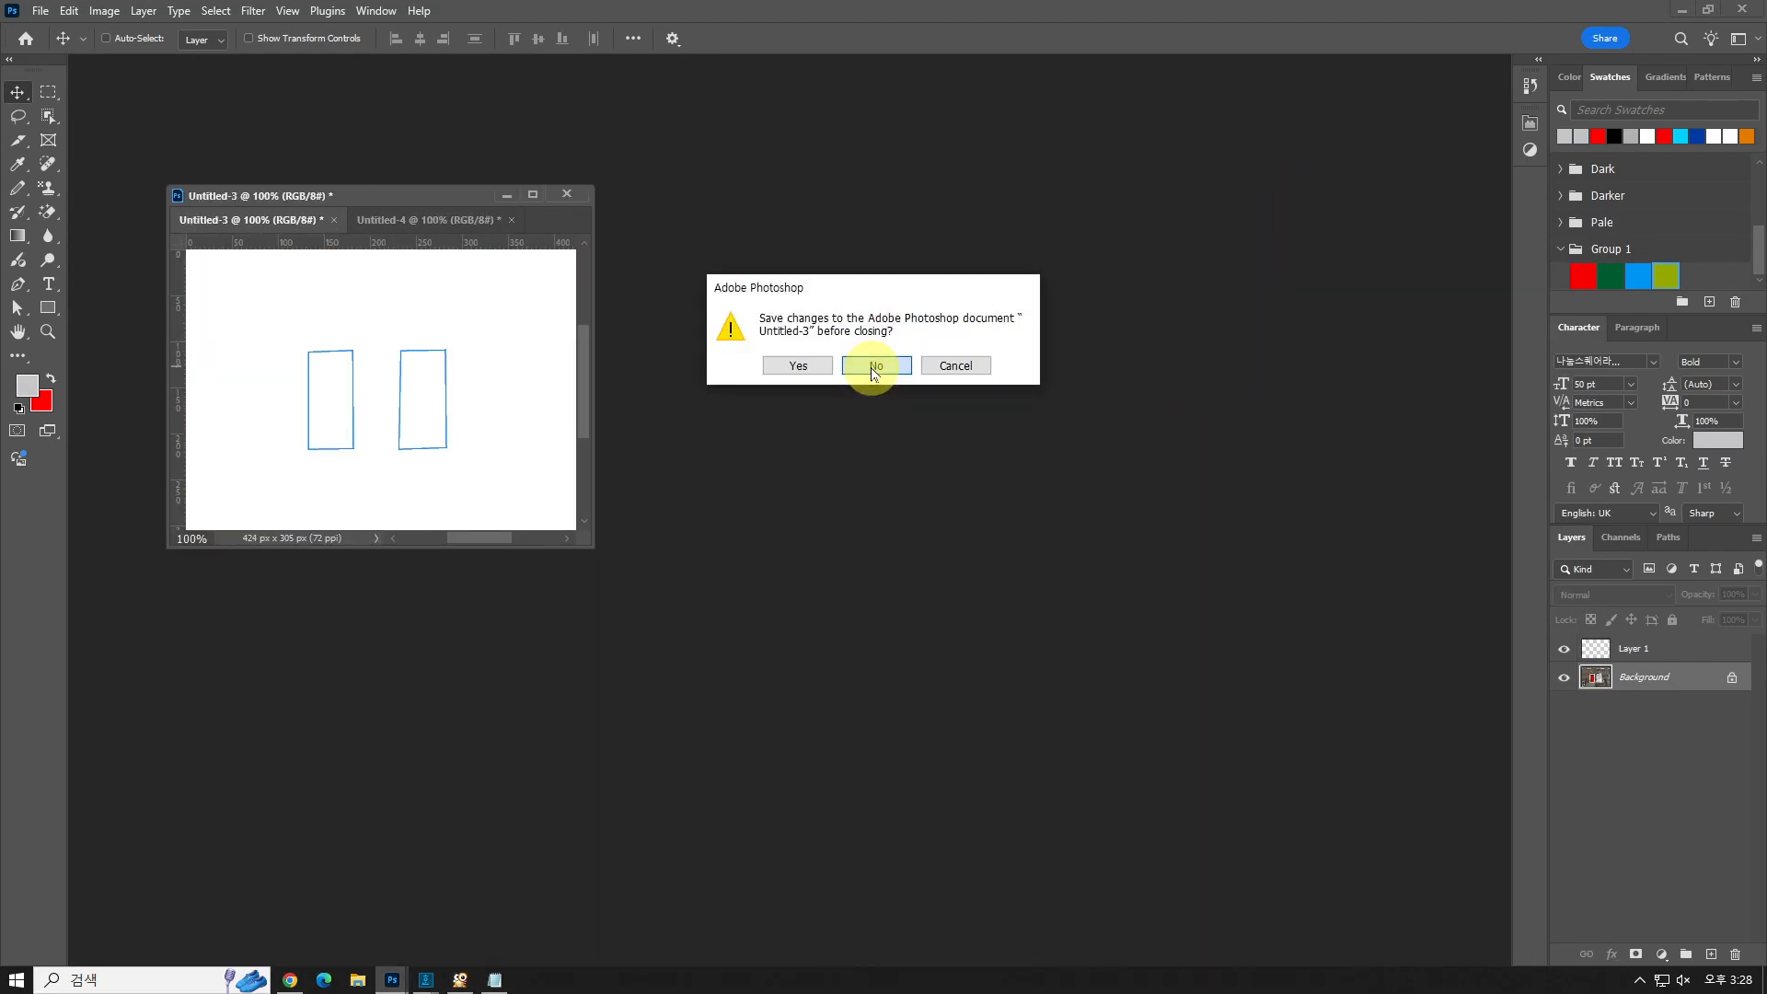
{"action": "left_click", "coordinate": [874, 368]}
{"action": "left_click", "coordinate": [876, 366]}
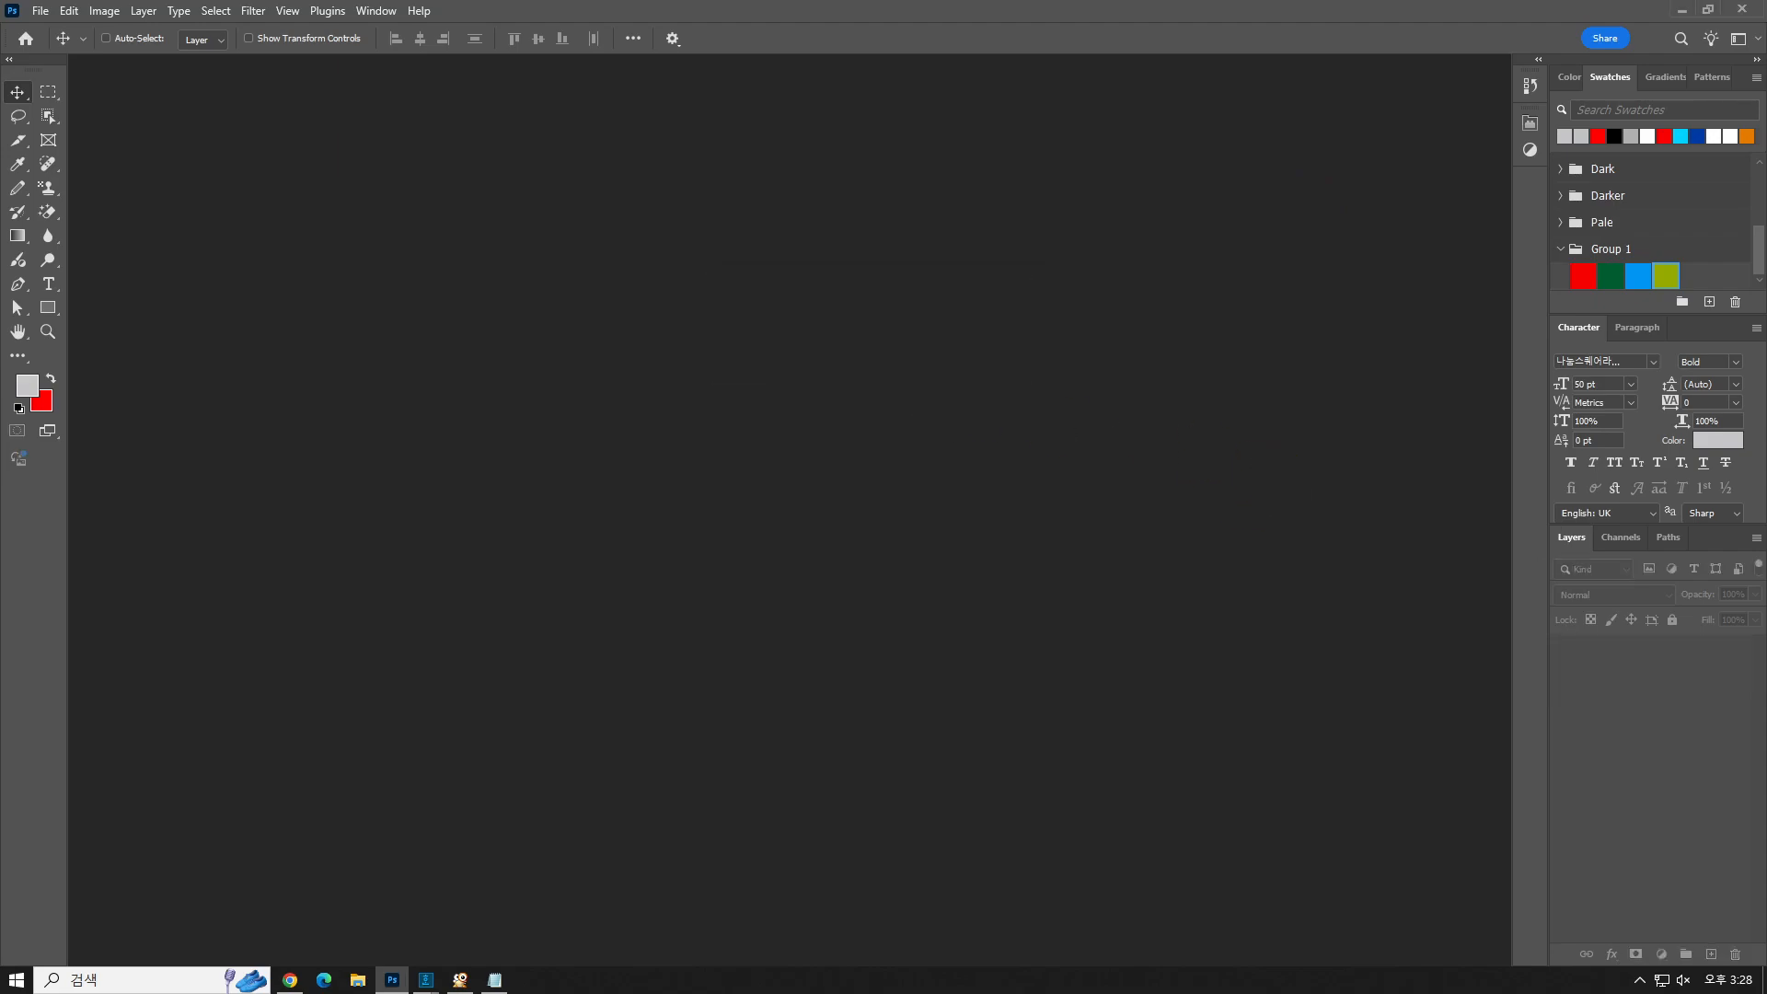
- Open 02_펜툴_곡선.jpg and start a curved Pen tool path over the top of the sheep's head to its right ear
{"action": "left_click_drag", "start_coordinate": [1580, 605], "coordinate": [1095, 446]}
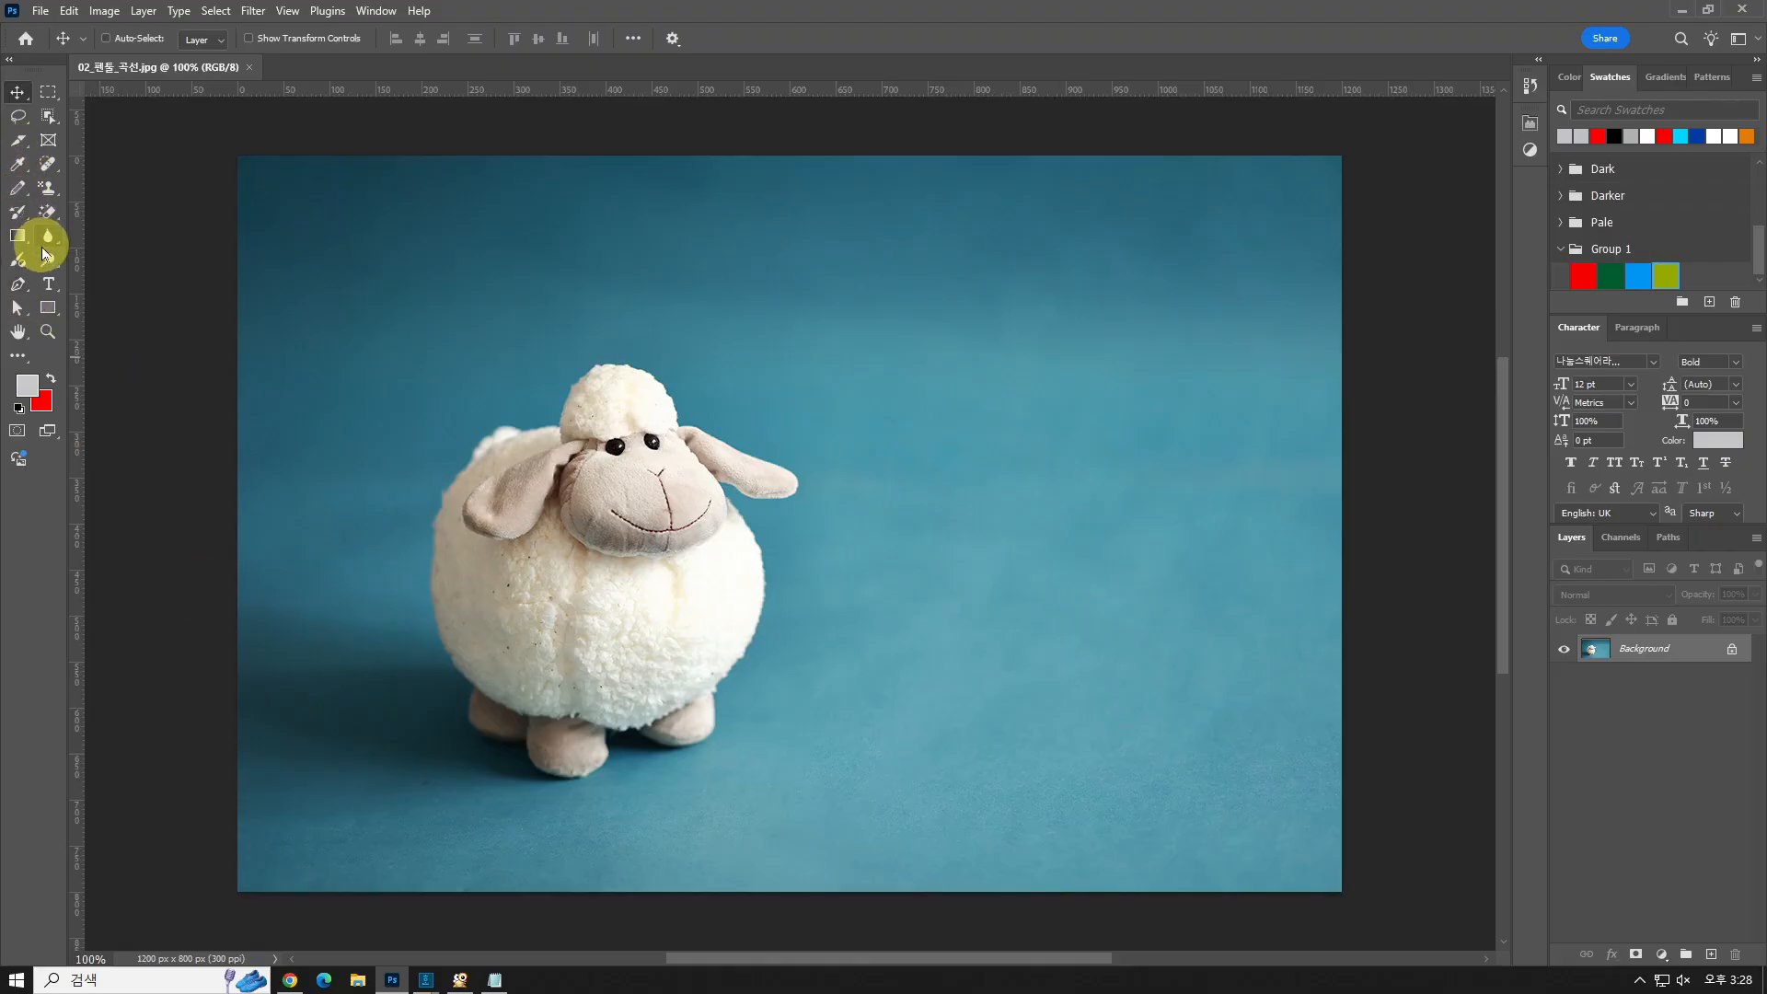
{"action": "left_click", "coordinate": [11, 287]}
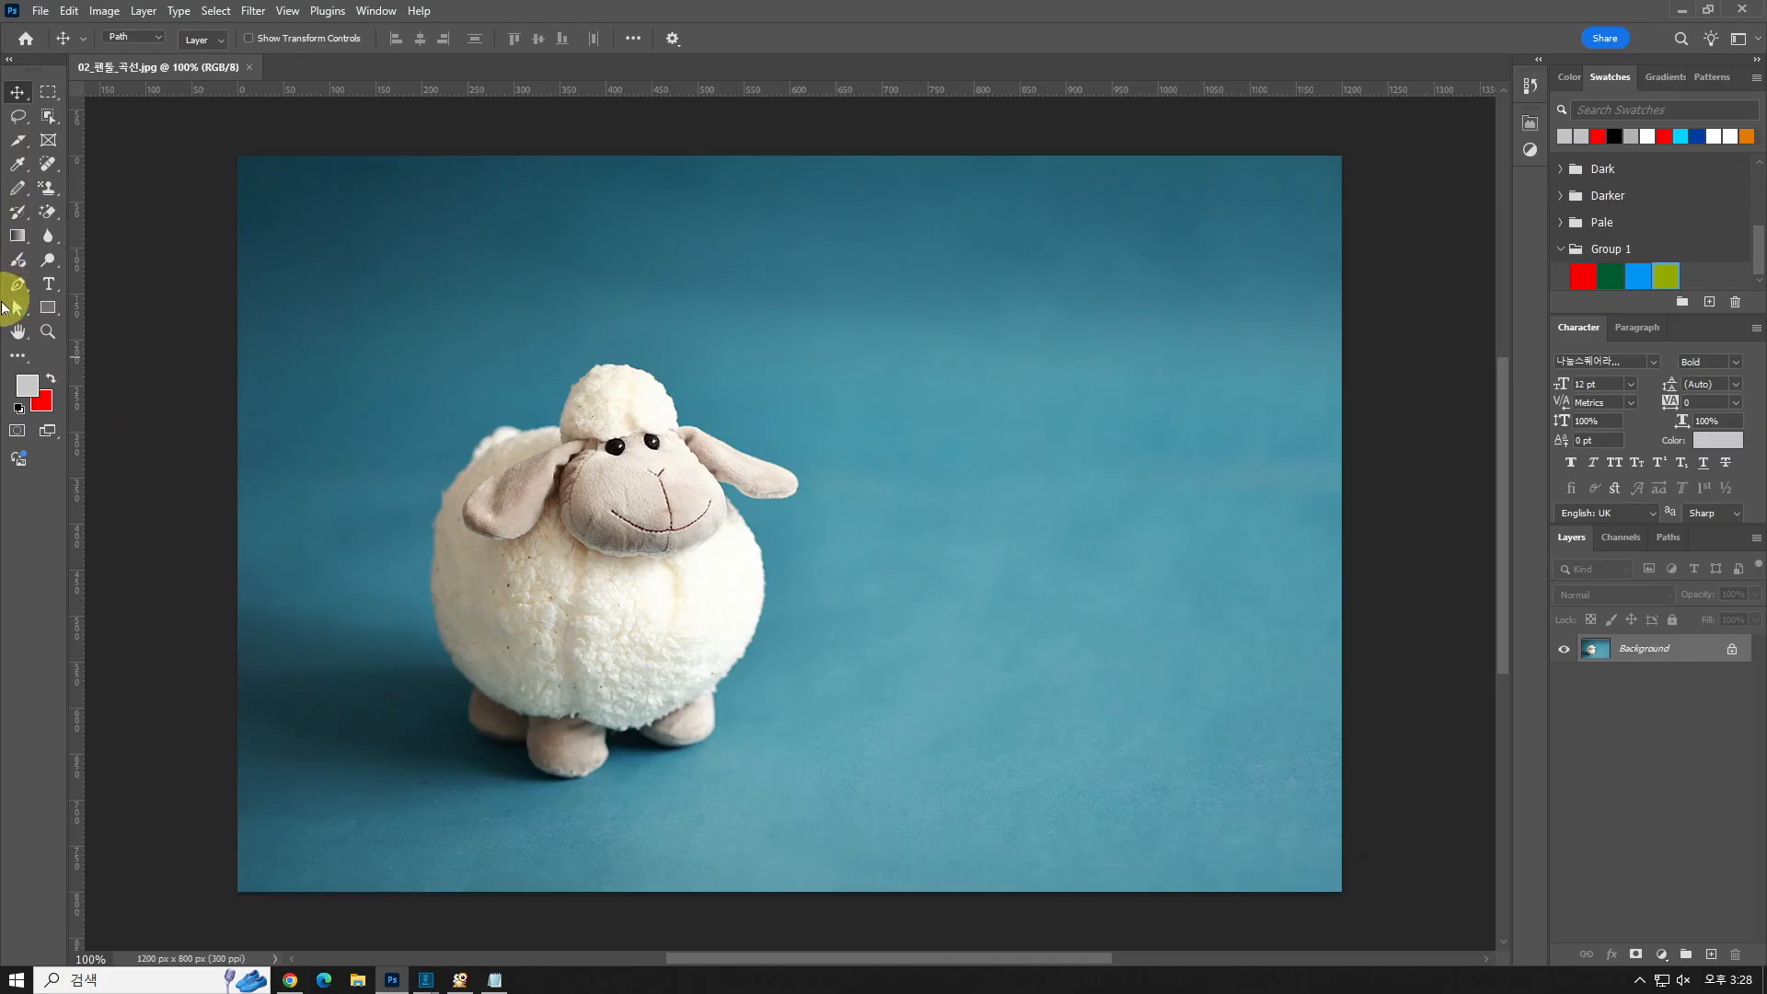
{"action": "left_click", "coordinate": [560, 427]}
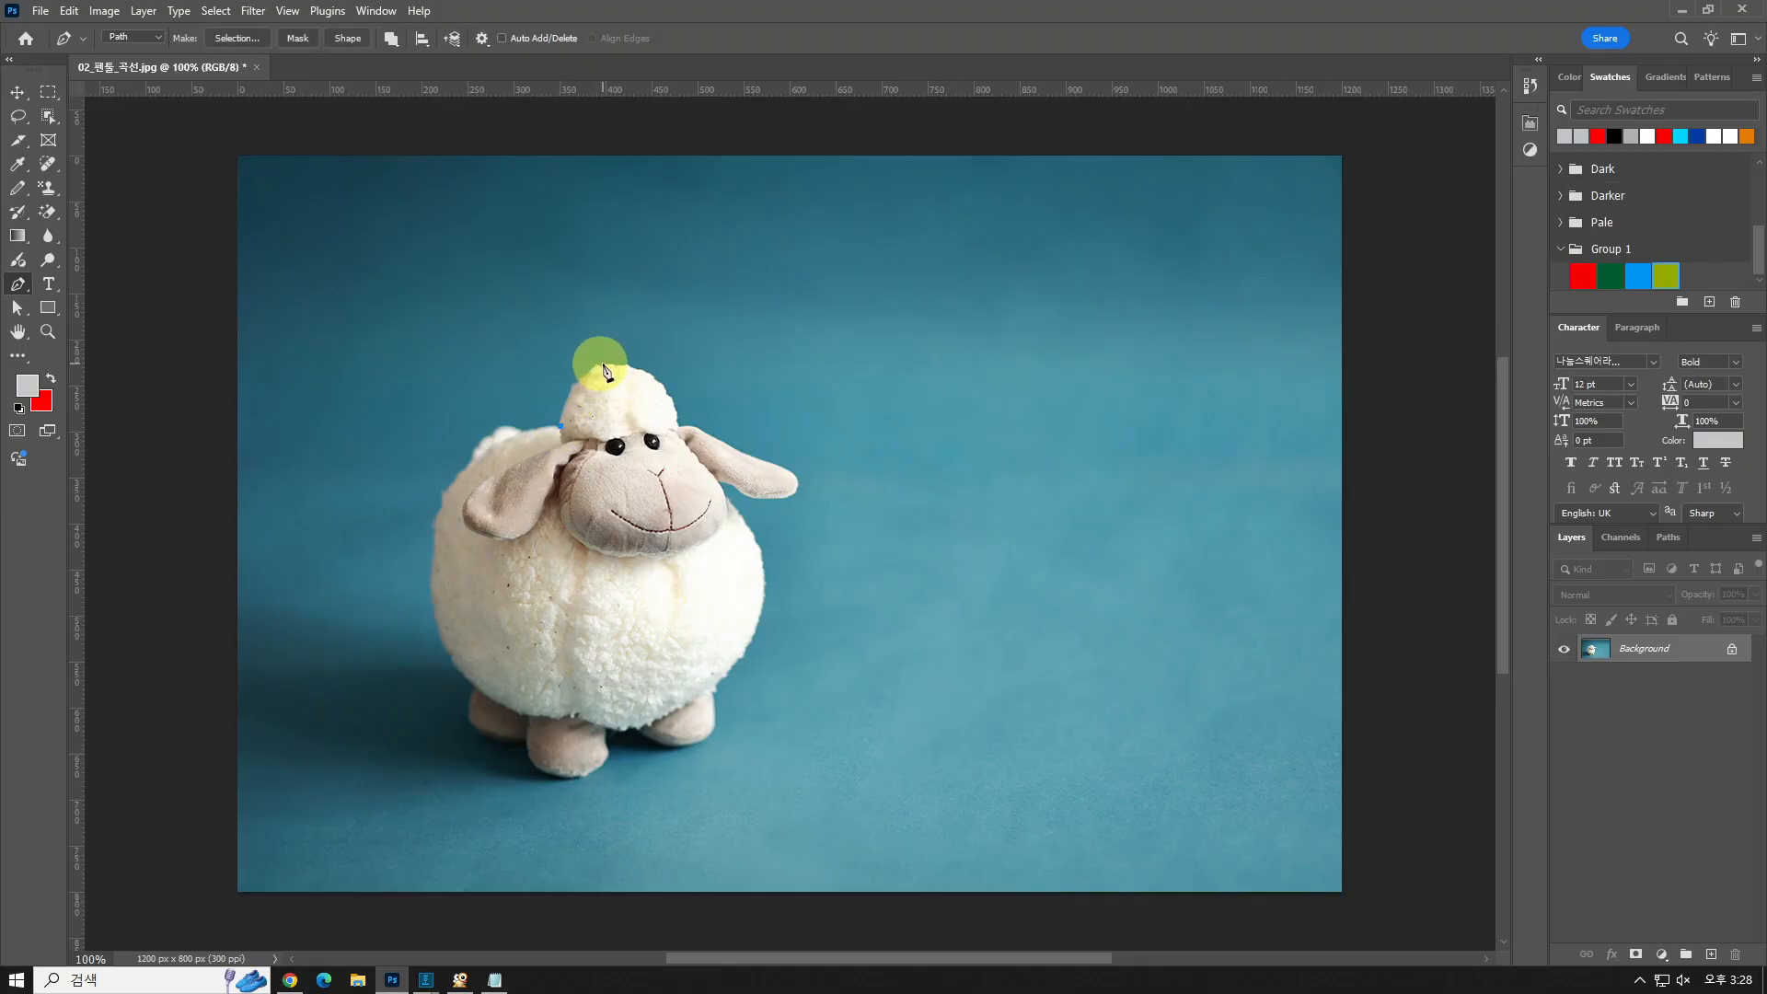
{"action": "left_click_drag", "start_coordinate": [609, 370], "coordinate": [651, 370]}
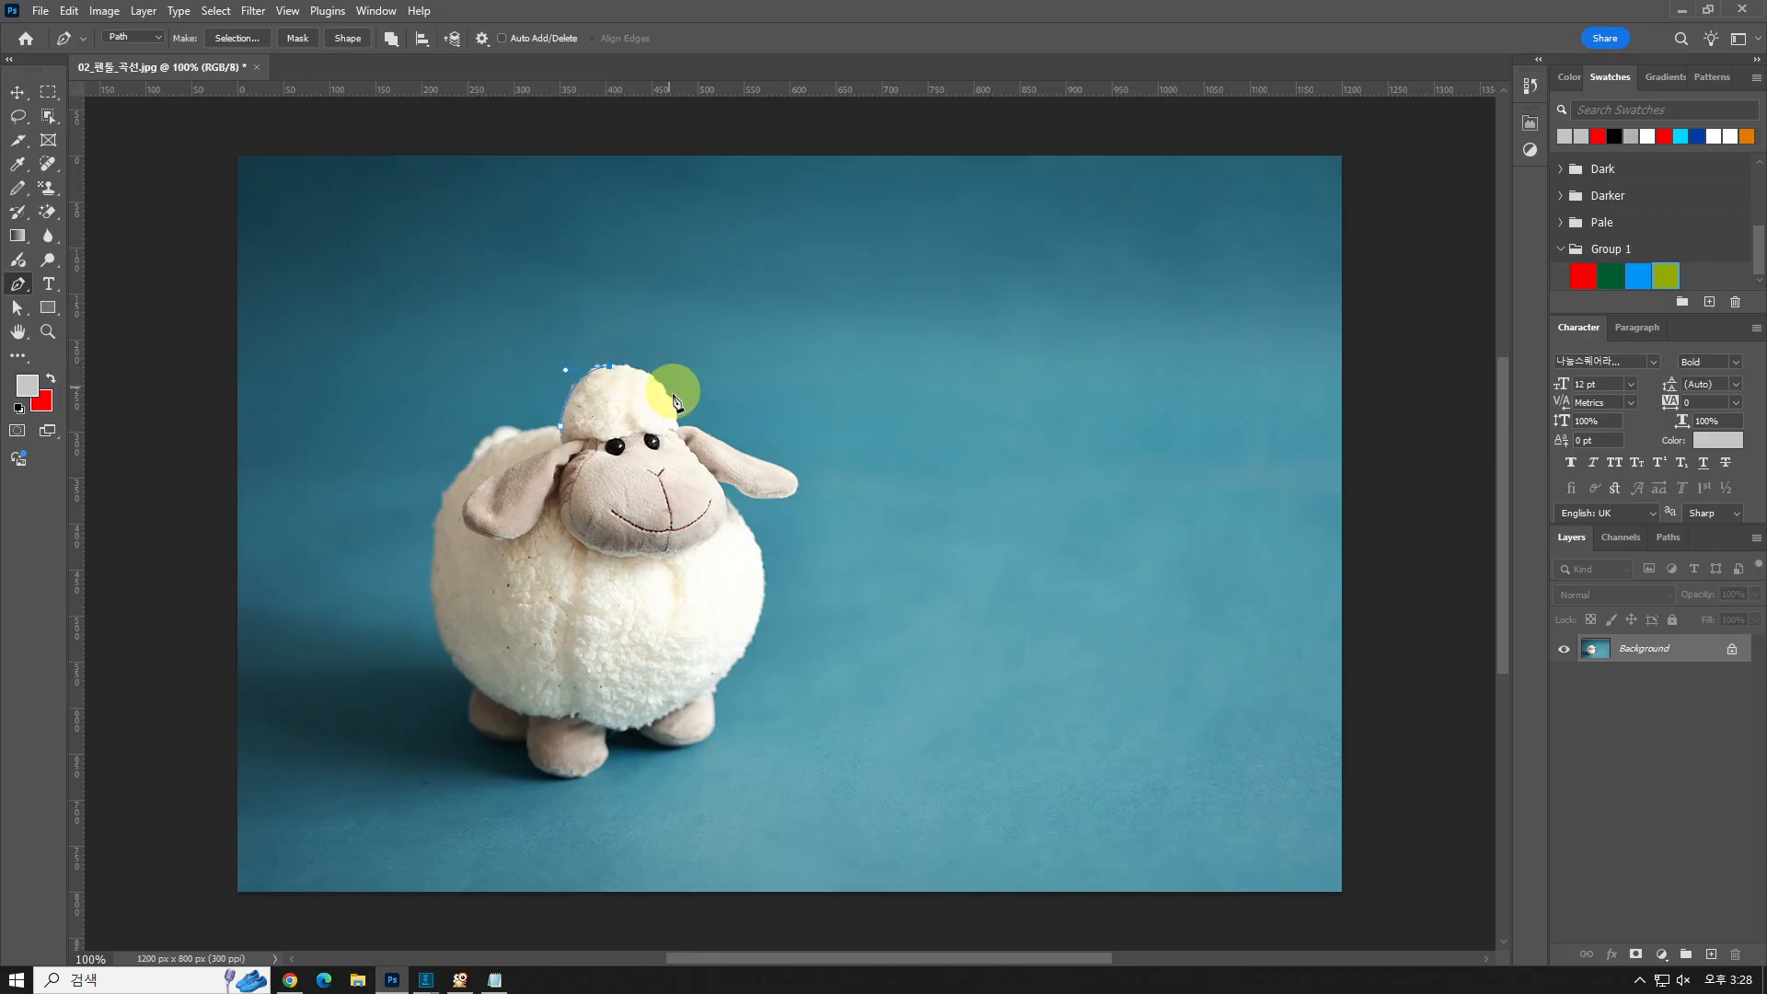
{"action": "left_click_drag", "start_coordinate": [679, 423], "coordinate": [741, 451]}
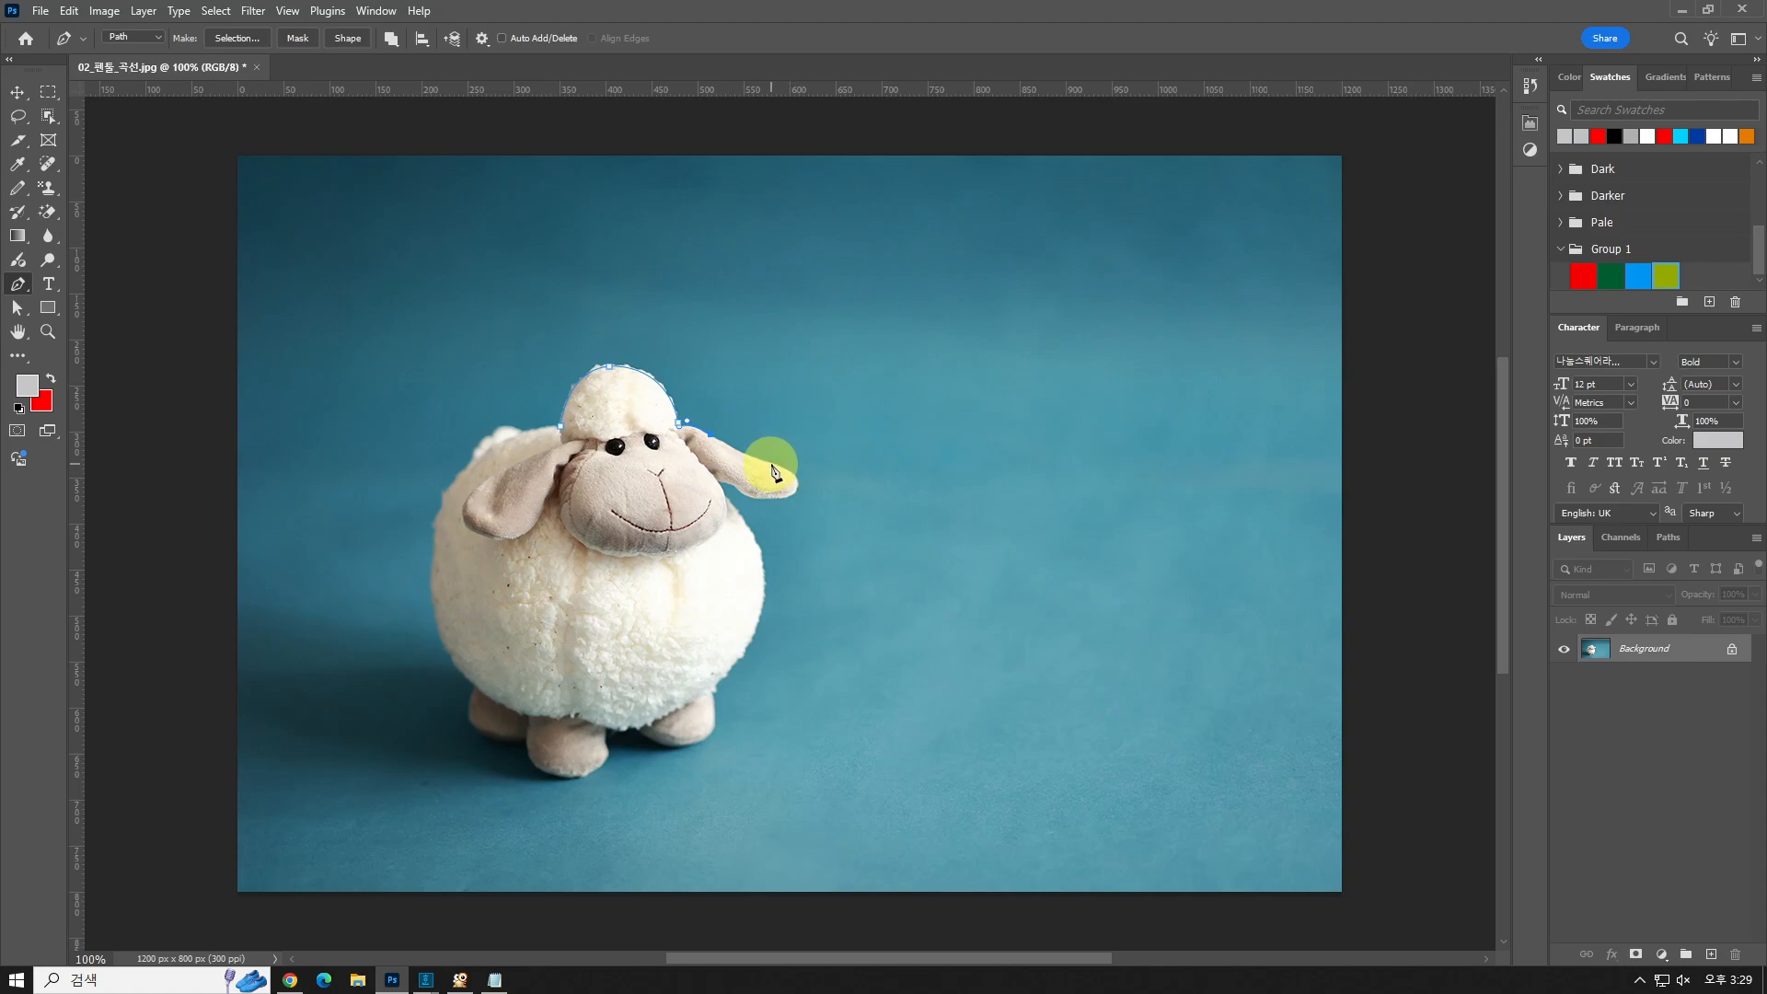
- Continue the curved path around the right ear and down the right side of the woolly body, ending on a corner anchor
{"action": "left_click_drag", "start_coordinate": [773, 464], "coordinate": [814, 479]}
{"action": "left_click_drag", "start_coordinate": [771, 497], "coordinate": [713, 503]}
{"action": "left_click_drag", "start_coordinate": [762, 607], "coordinate": [754, 673]}
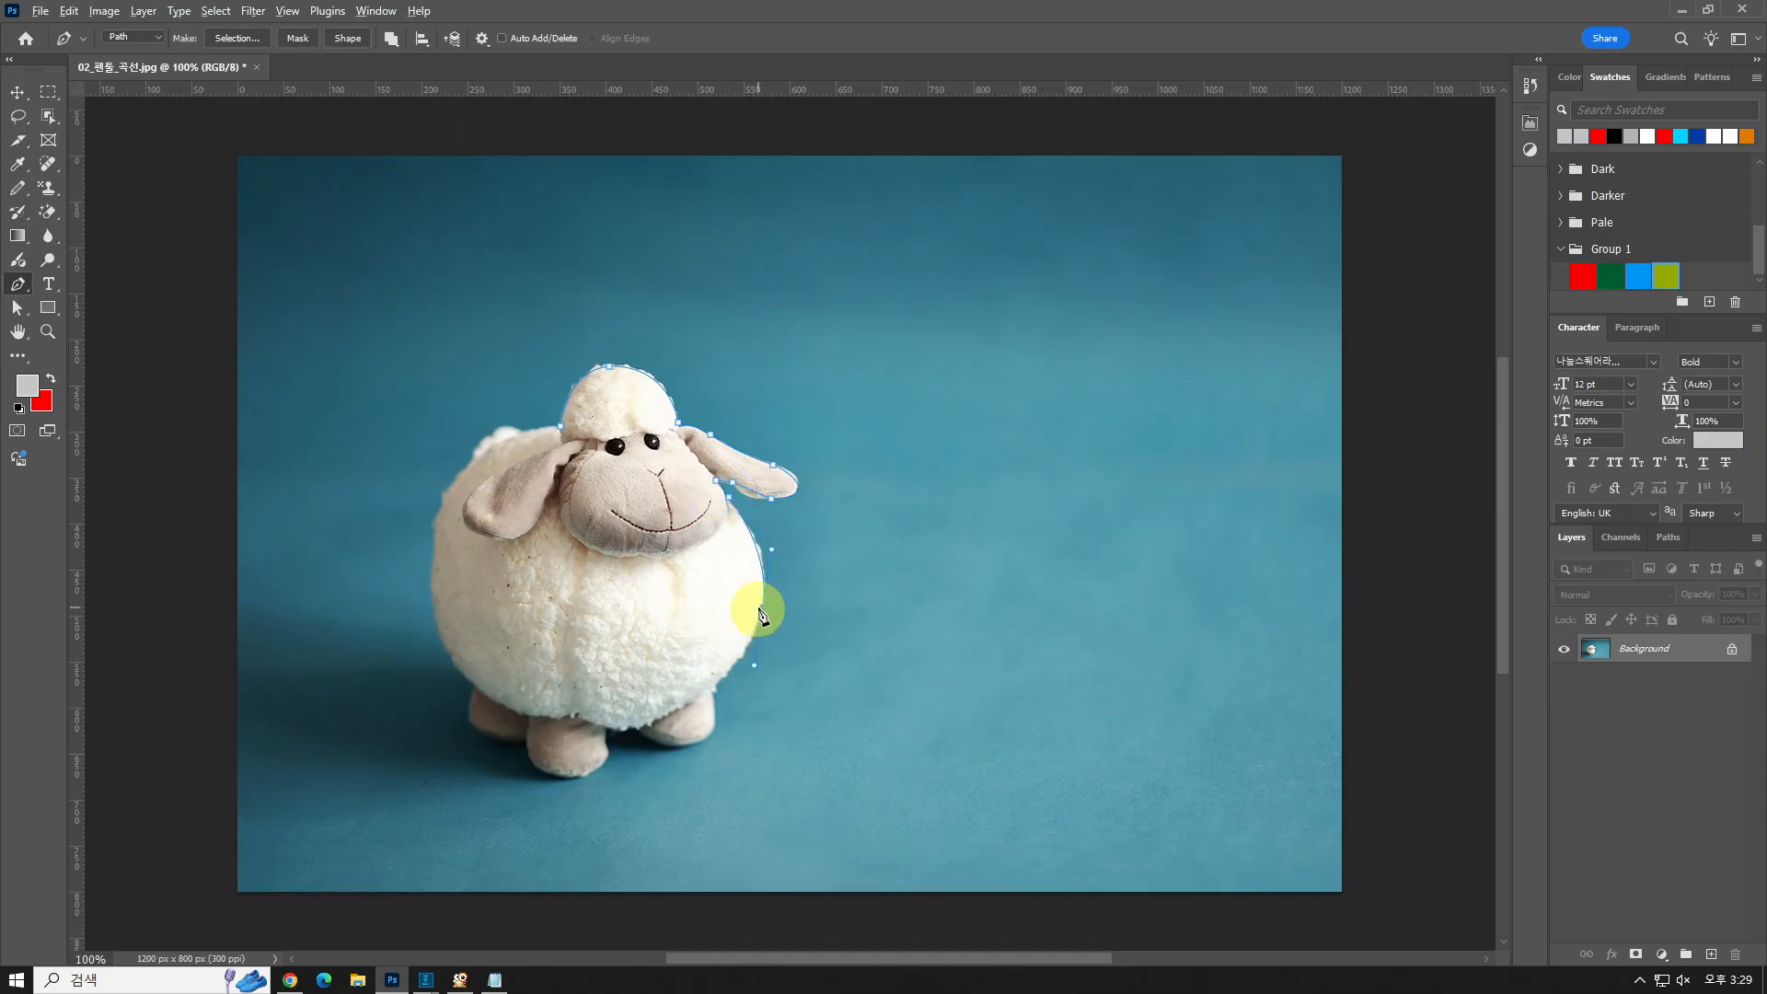
{"action": "left_click", "coordinate": [762, 607], "text": "alt"}
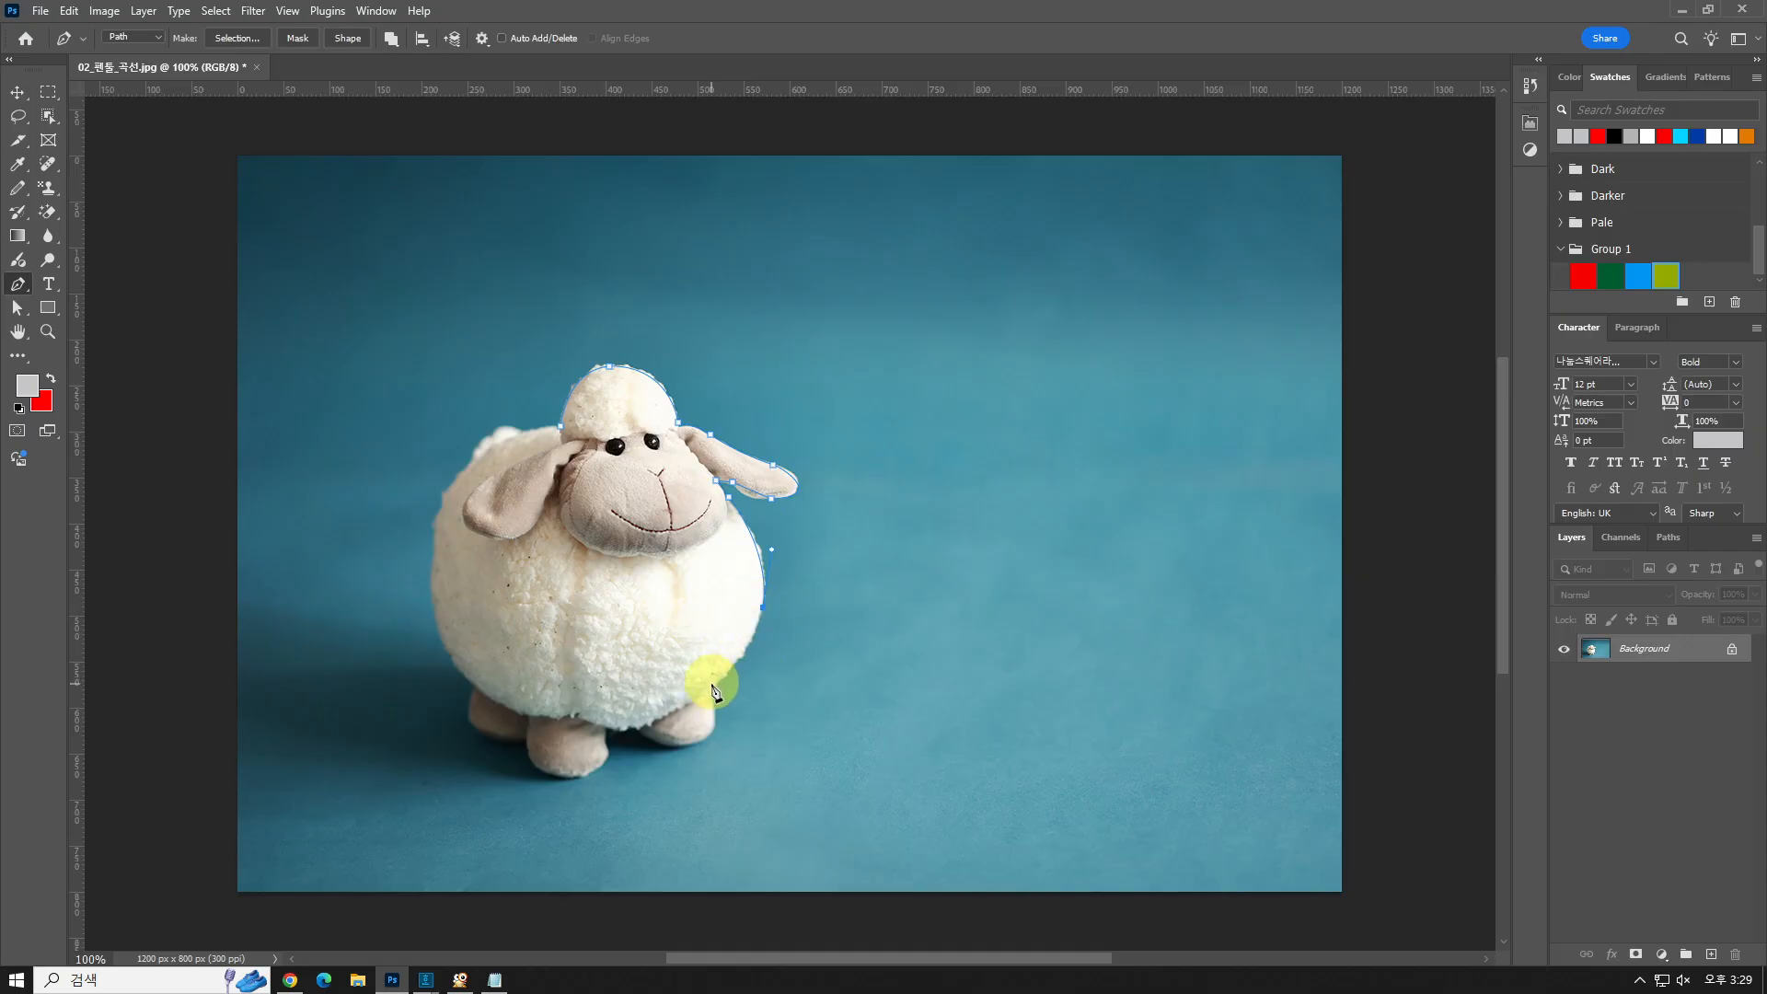
- Continue the curved path from the body's lower right around the right foot and along the belly to the front foot
{"action": "mouse_move", "coordinate": [685, 708]}
{"action": "left_mouse_down"}
{"action": "mouse_move", "coordinate": [720, 696]}
{"action": "mouse_move", "coordinate": [702, 679]}
{"action": "left_mouse_up"}
{"action": "mouse_move", "coordinate": [679, 742]}
{"action": "left_mouse_down"}
{"action": "mouse_move", "coordinate": [603, 714]}
{"action": "mouse_move", "coordinate": [644, 738]}
{"action": "left_mouse_up"}
{"action": "left_click", "coordinate": [679, 741], "text": "alt"}
{"action": "left_click", "coordinate": [641, 732]}
{"action": "left_click", "coordinate": [641, 731], "text": "alt"}
{"action": "left_click", "coordinate": [606, 729]}
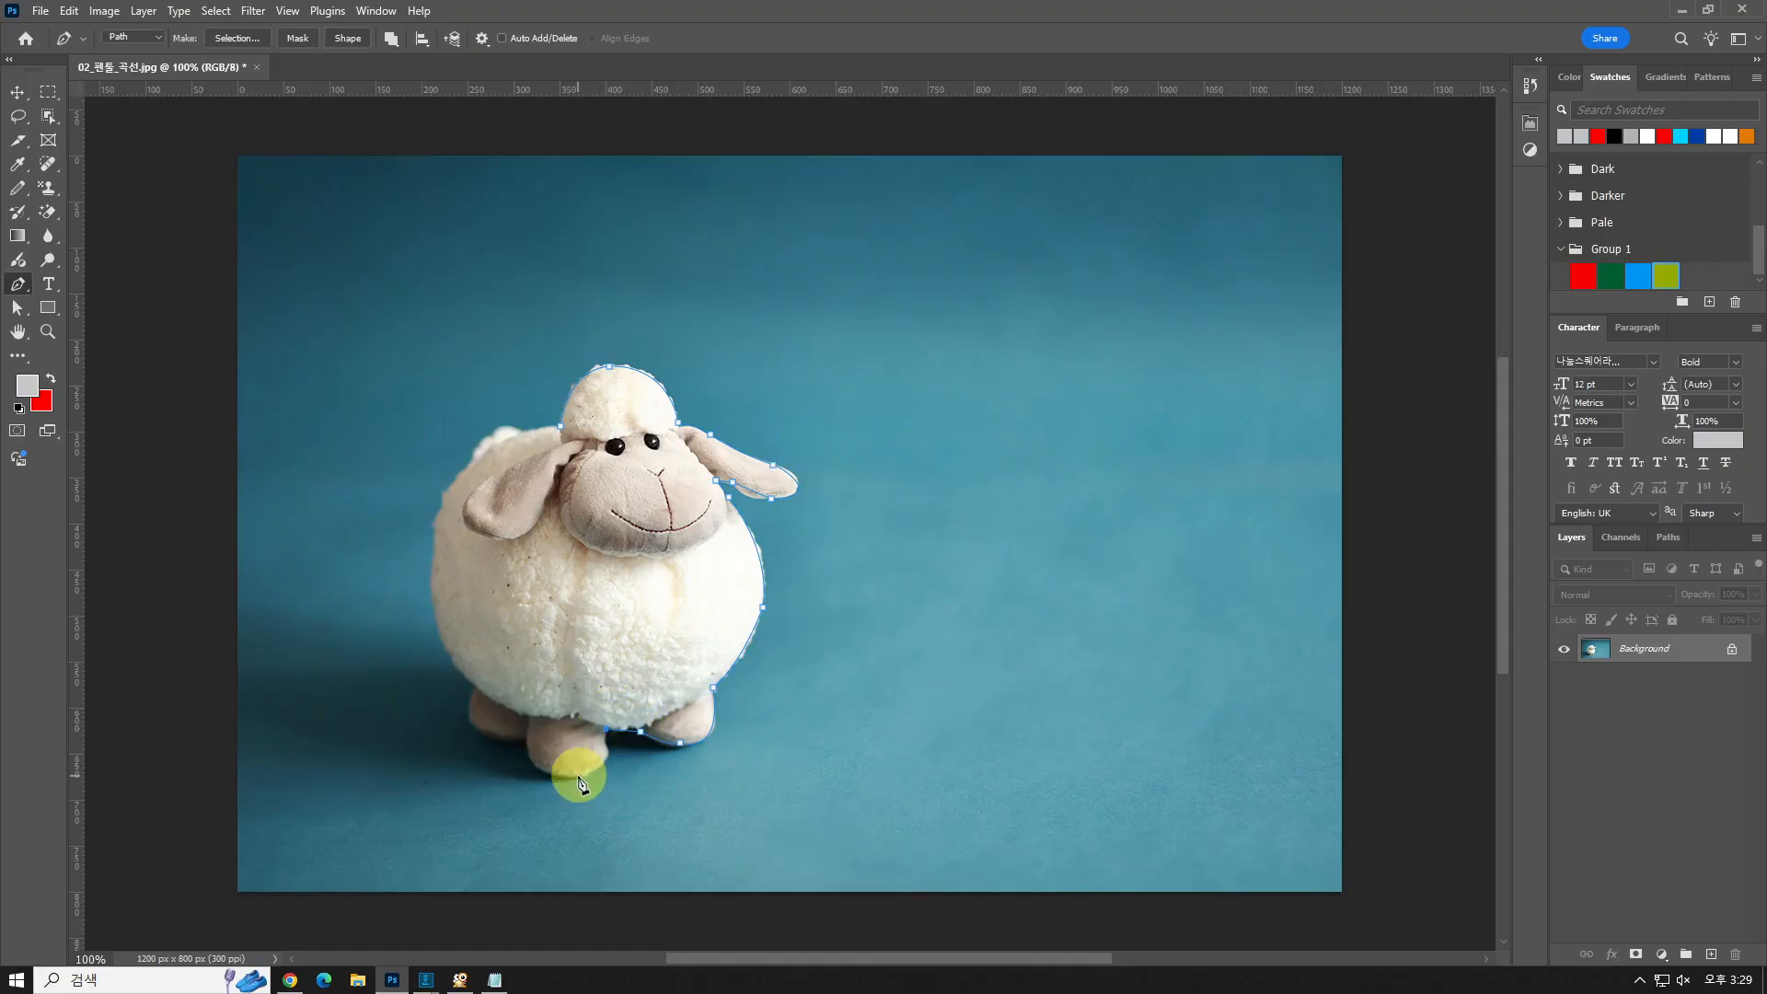
- Trace the front foot and the left foot with curved segments, ending on a corner anchor where the body begins
{"action": "left_click_drag", "start_coordinate": [540, 775], "coordinate": [535, 767]}
{"action": "left_click_drag", "start_coordinate": [525, 739], "coordinate": [550, 701]}
{"action": "left_click_drag", "start_coordinate": [524, 704], "coordinate": [470, 690]}
{"action": "left_click", "coordinate": [525, 737], "text": "alt"}
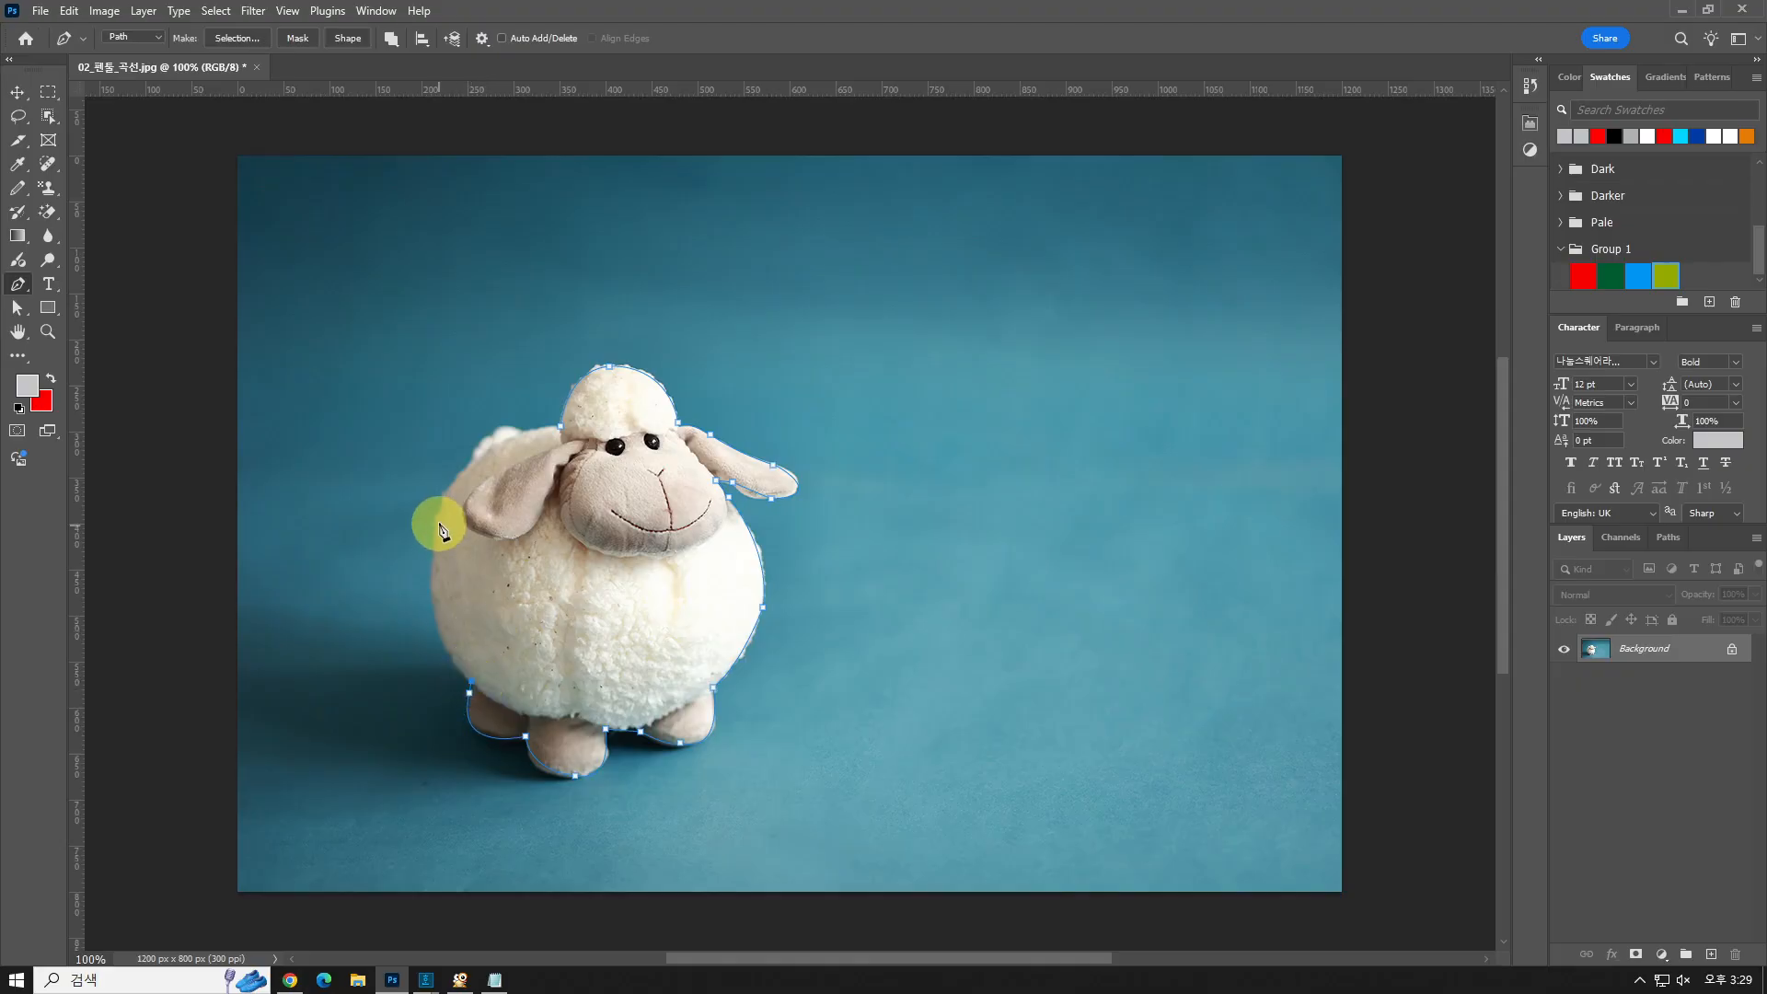
- Trace the left side and back of the woolly body and close the path at the head's starting anchor
{"action": "left_click_drag", "start_coordinate": [443, 513], "coordinate": [466, 381]}
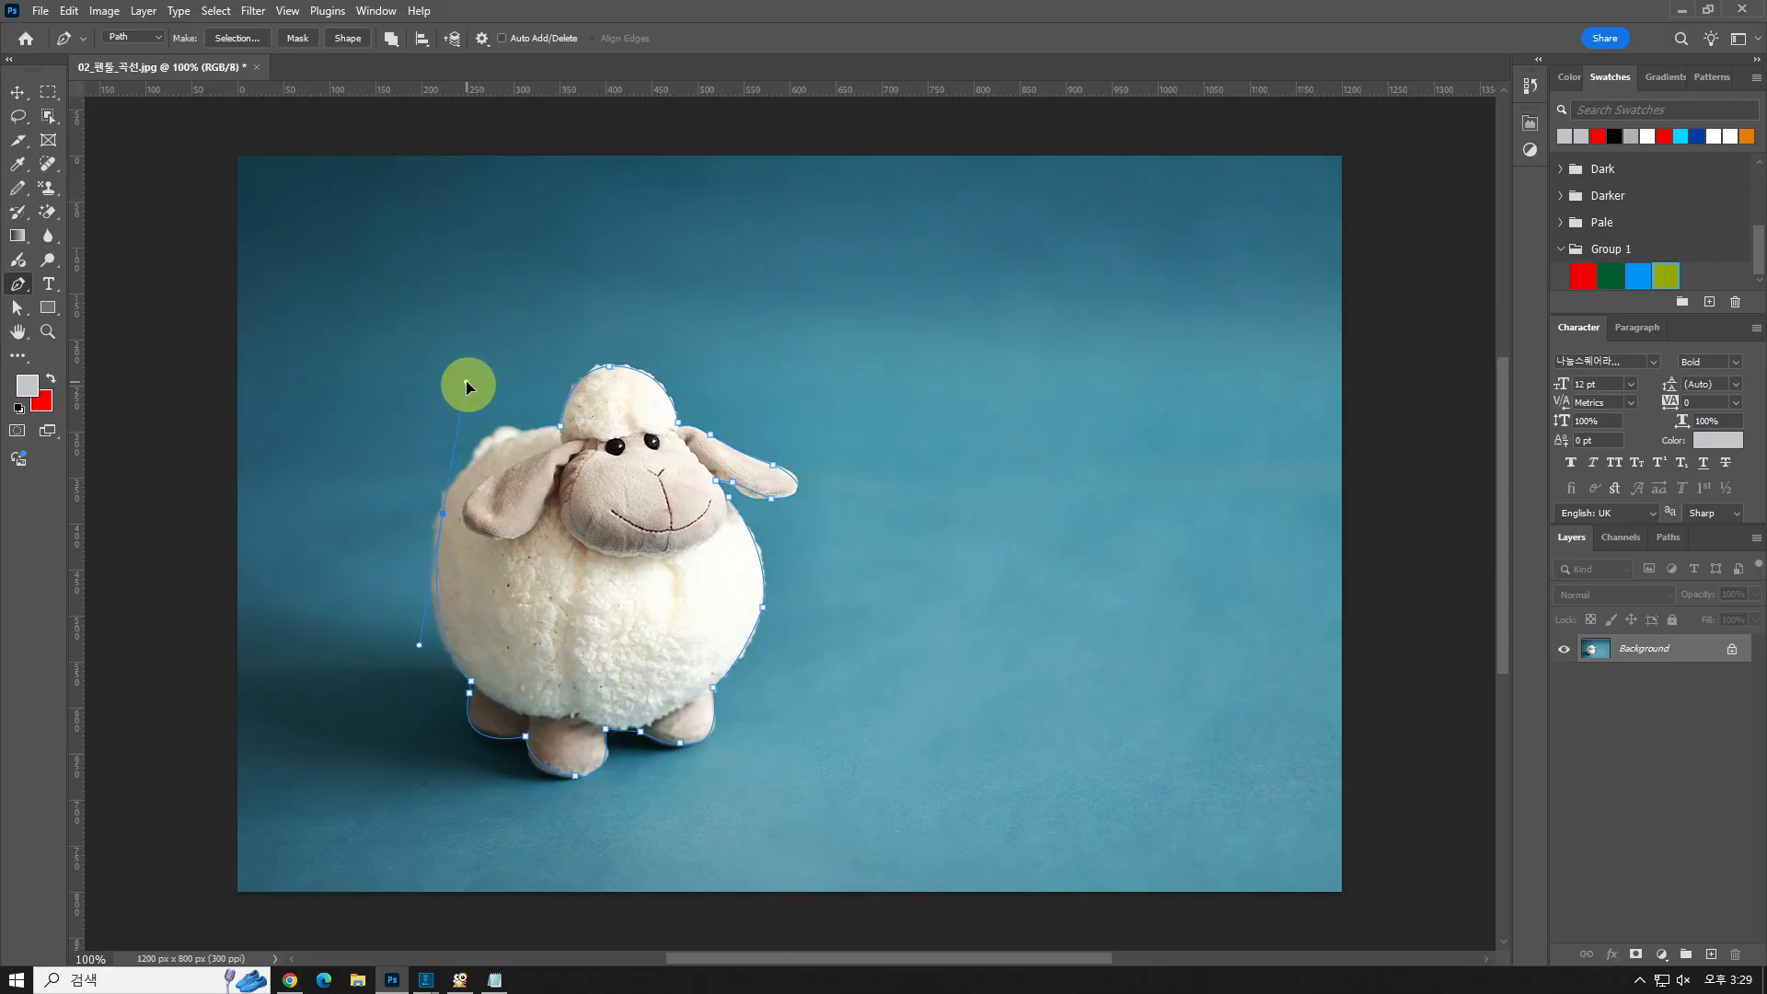
{"action": "left_click", "coordinate": [443, 512], "text": "alt"}
{"action": "left_click_drag", "start_coordinate": [483, 455], "coordinate": [518, 426]}
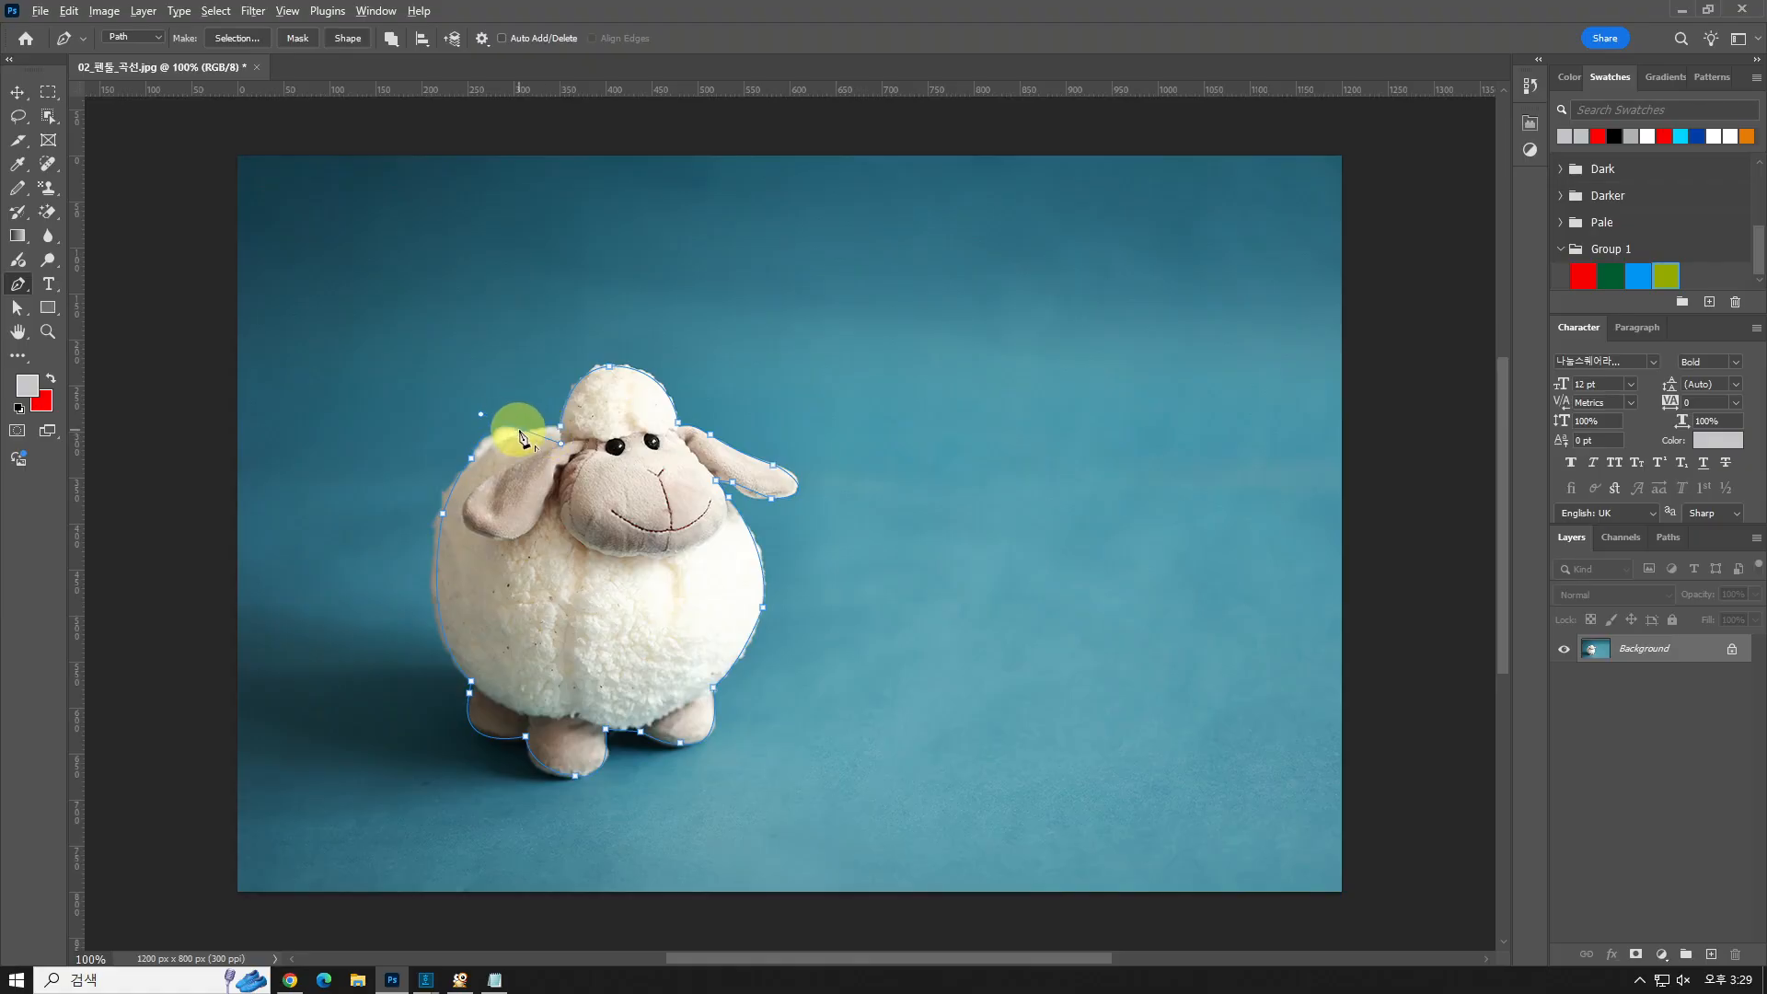
{"action": "left_click", "coordinate": [521, 429], "text": "alt"}
{"action": "left_click", "coordinate": [561, 426]}
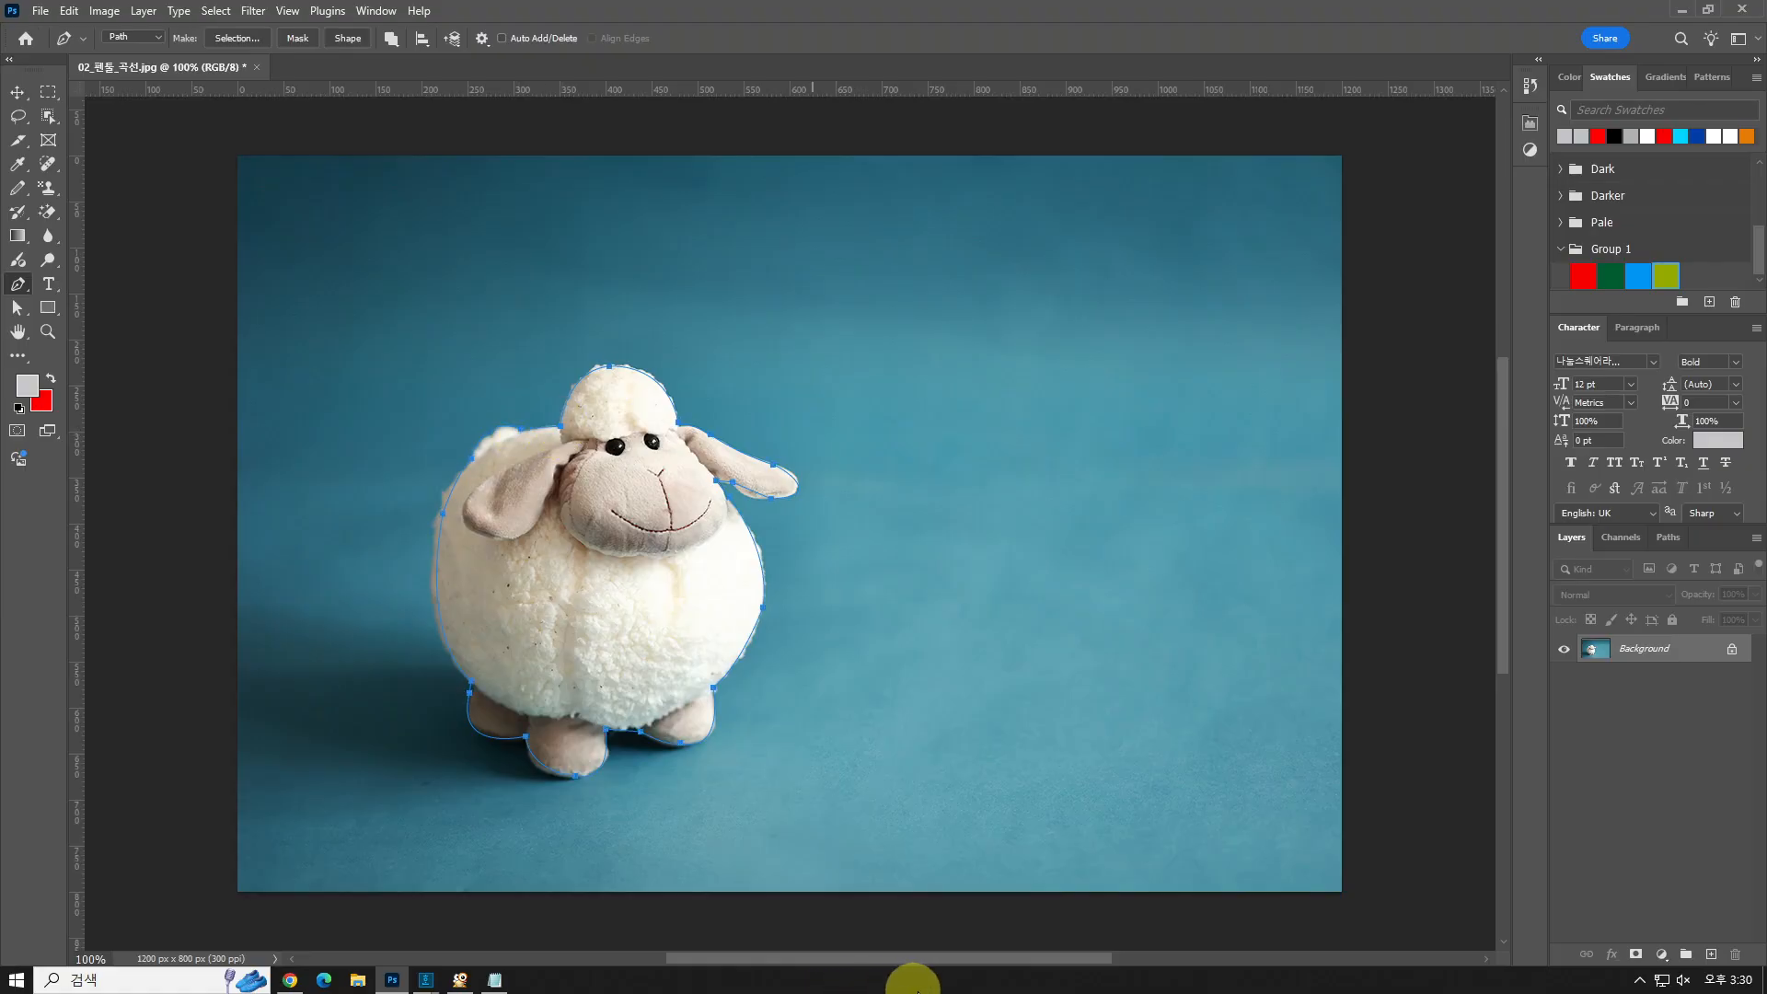
- Save the work path as Path 1 and load it as a selection around the sheep
{"action": "left_click", "coordinate": [1668, 536]}
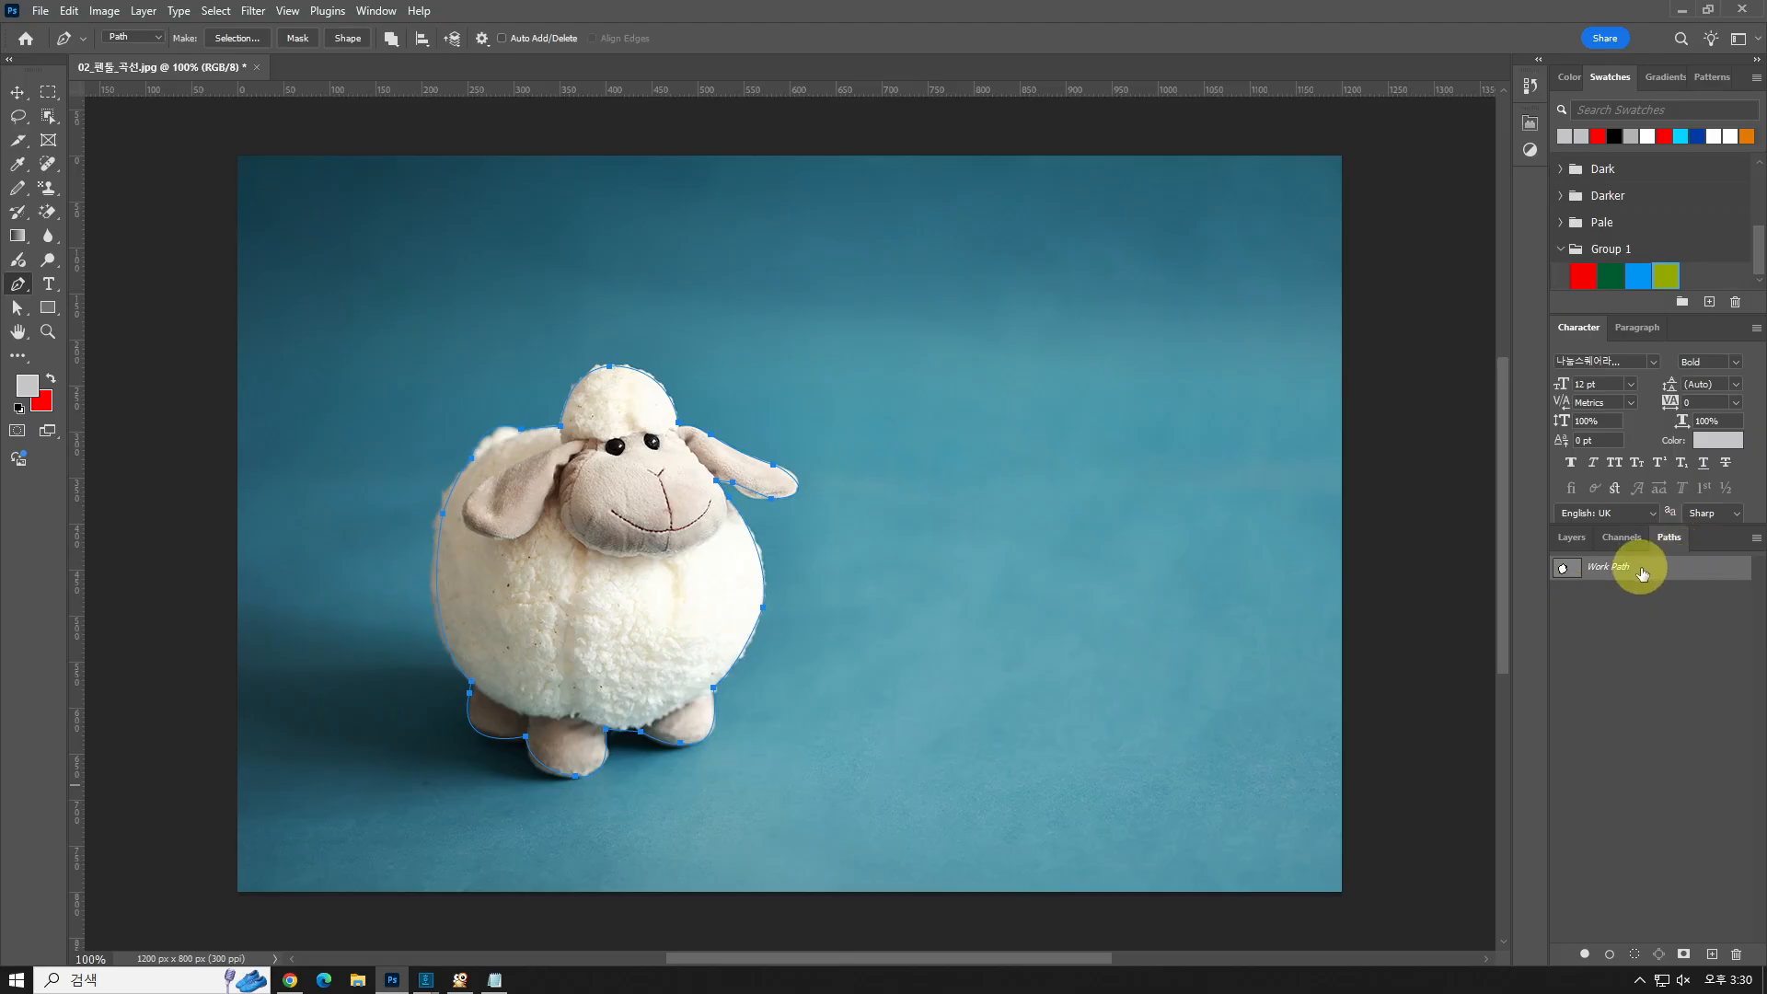
{"action": "double_click", "coordinate": [1641, 573]}
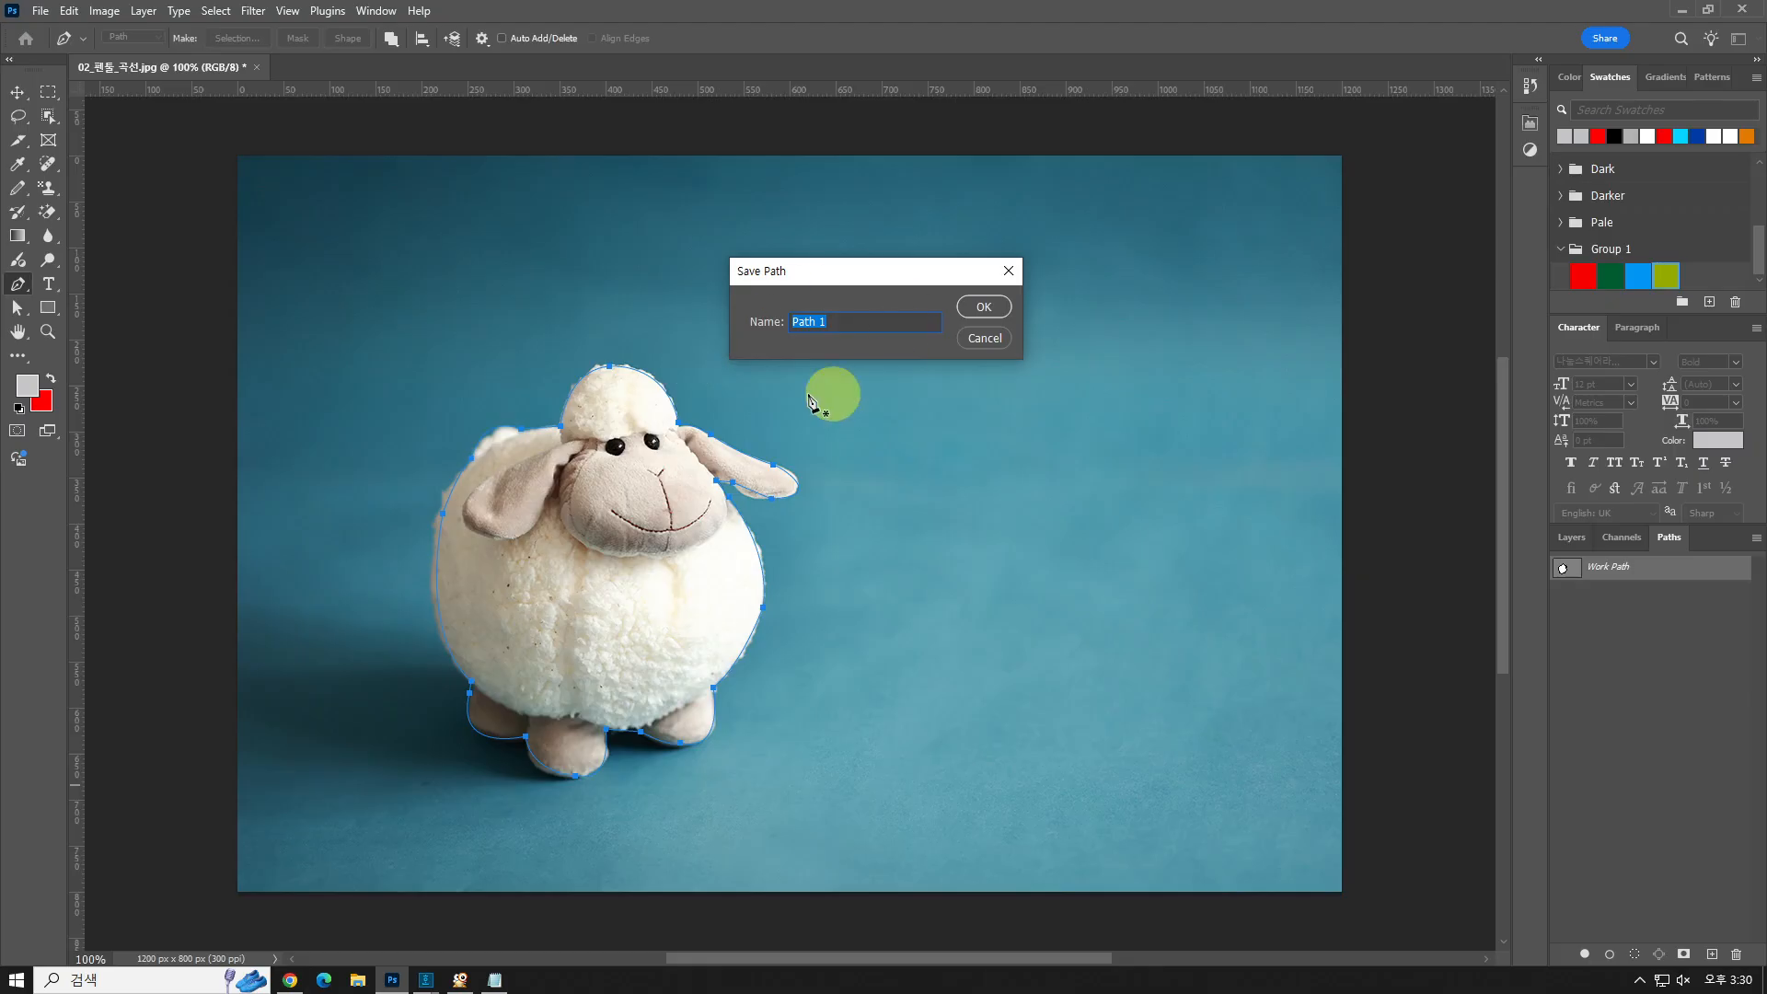
{"action": "left_click", "coordinate": [986, 308]}
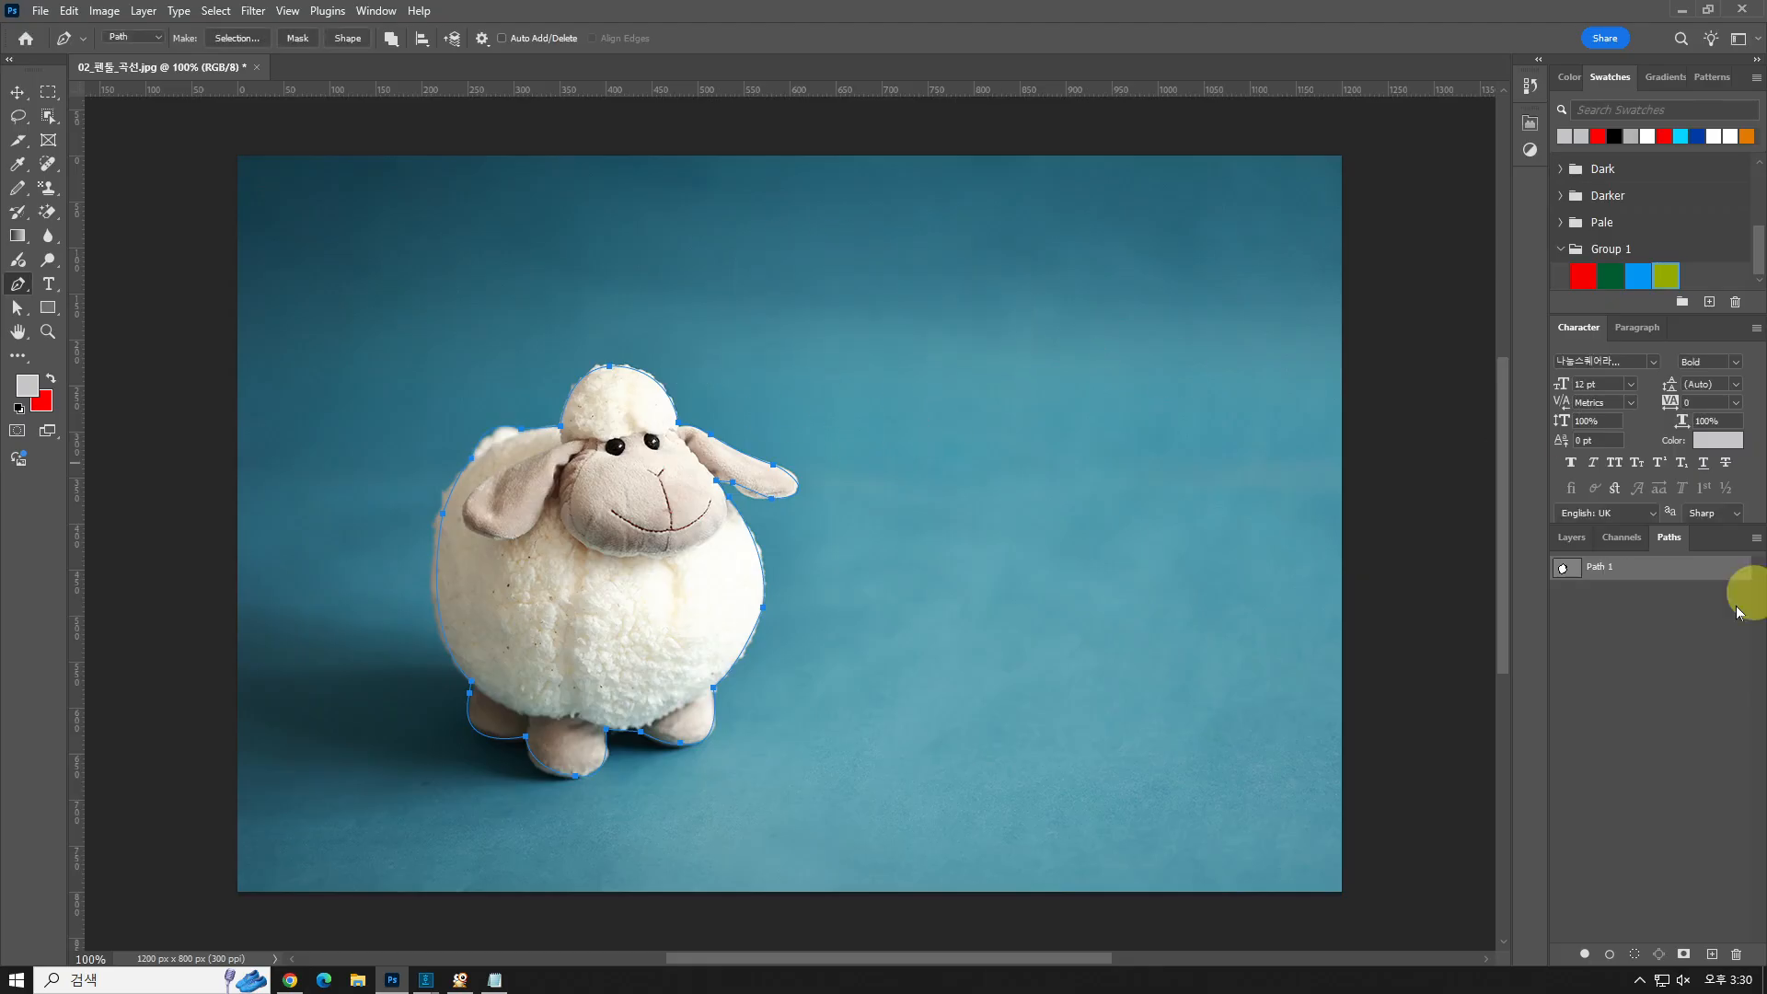
{"action": "left_click", "coordinate": [1582, 582], "text": "ctrl"}
{"action": "left_click", "coordinate": [1577, 631]}
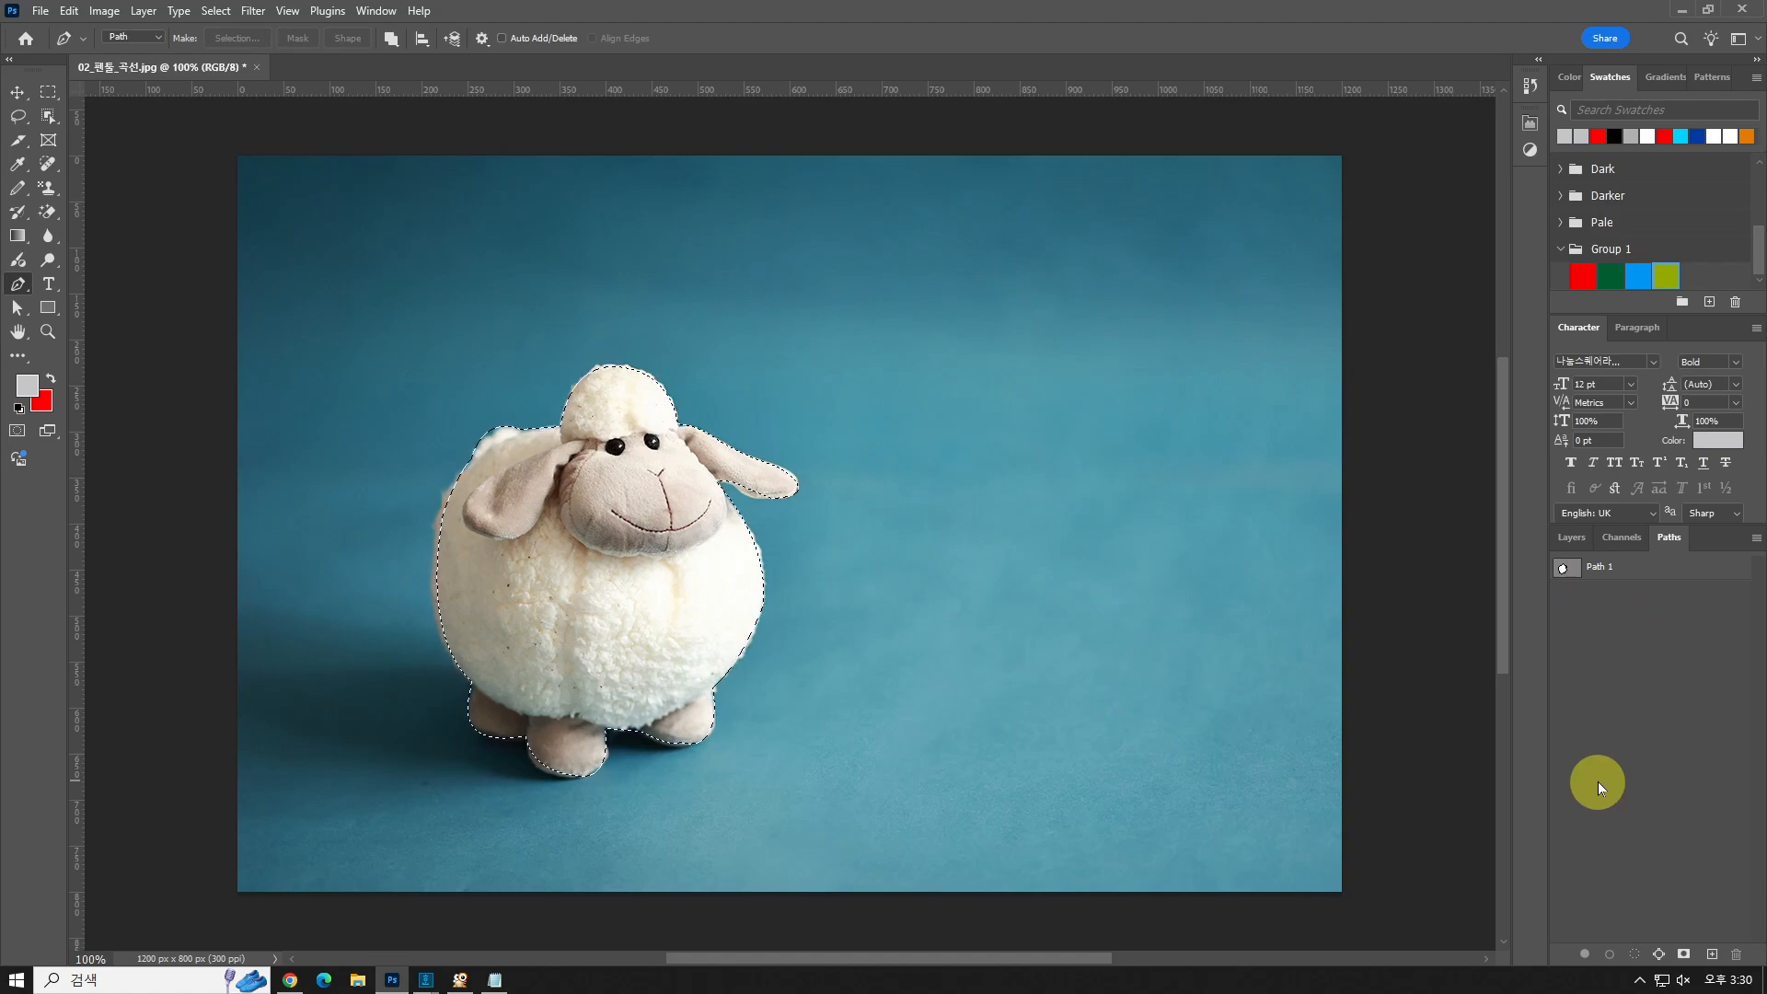
- Copy the selected sheep from the Background layer into a new 394 x 447 px, 300 ppi document with a white background
{"action": "left_click", "coordinate": [1572, 535]}
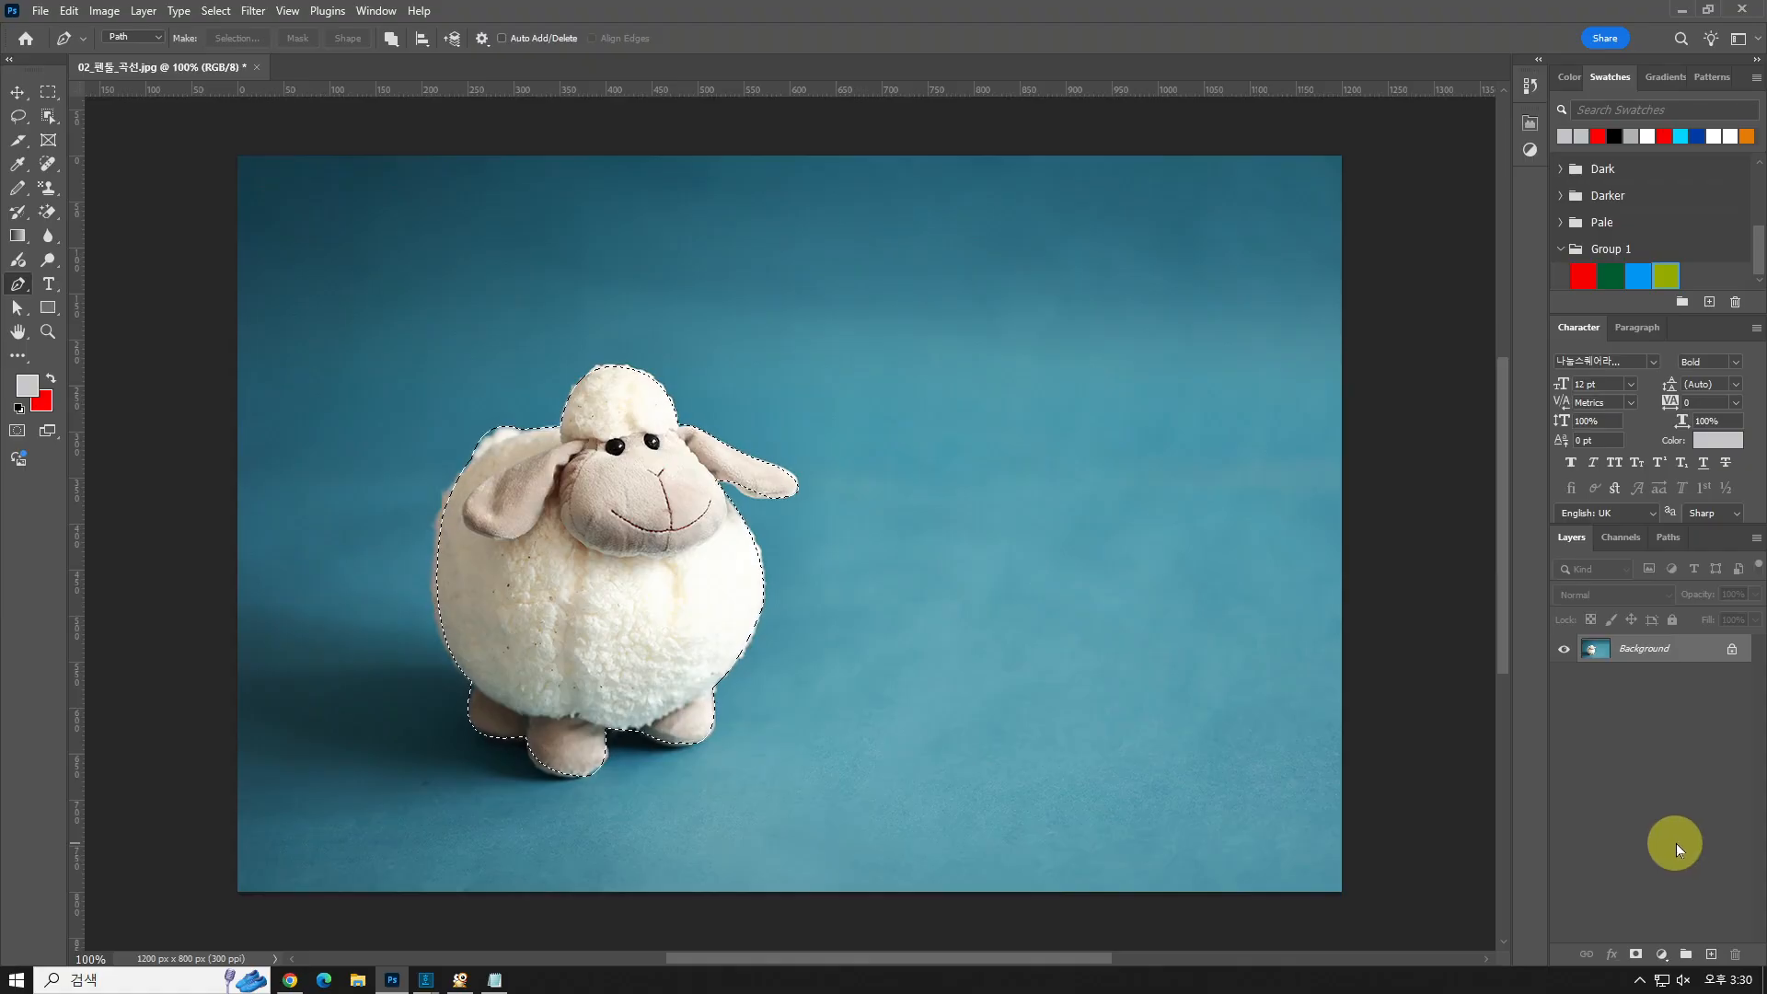
{"action": "key", "text": "ctrl+n"}
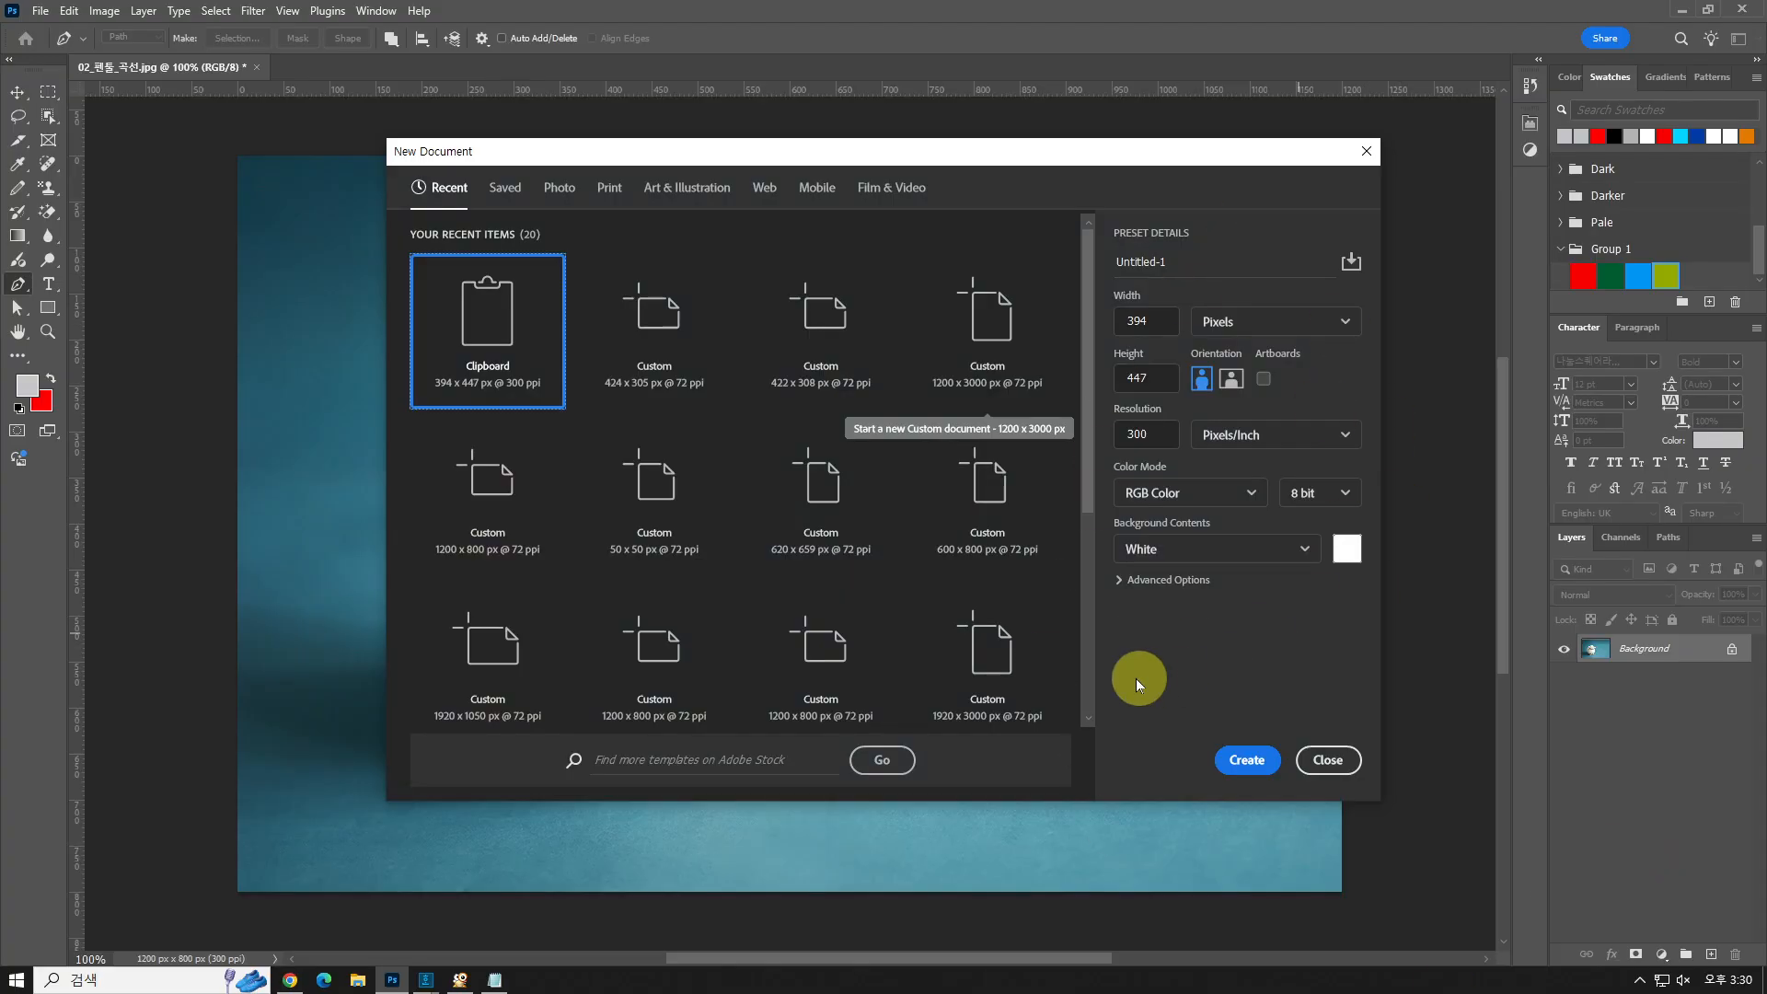
{"action": "left_click", "coordinate": [1250, 764]}
{"action": "key", "text": "ctrl+v"}
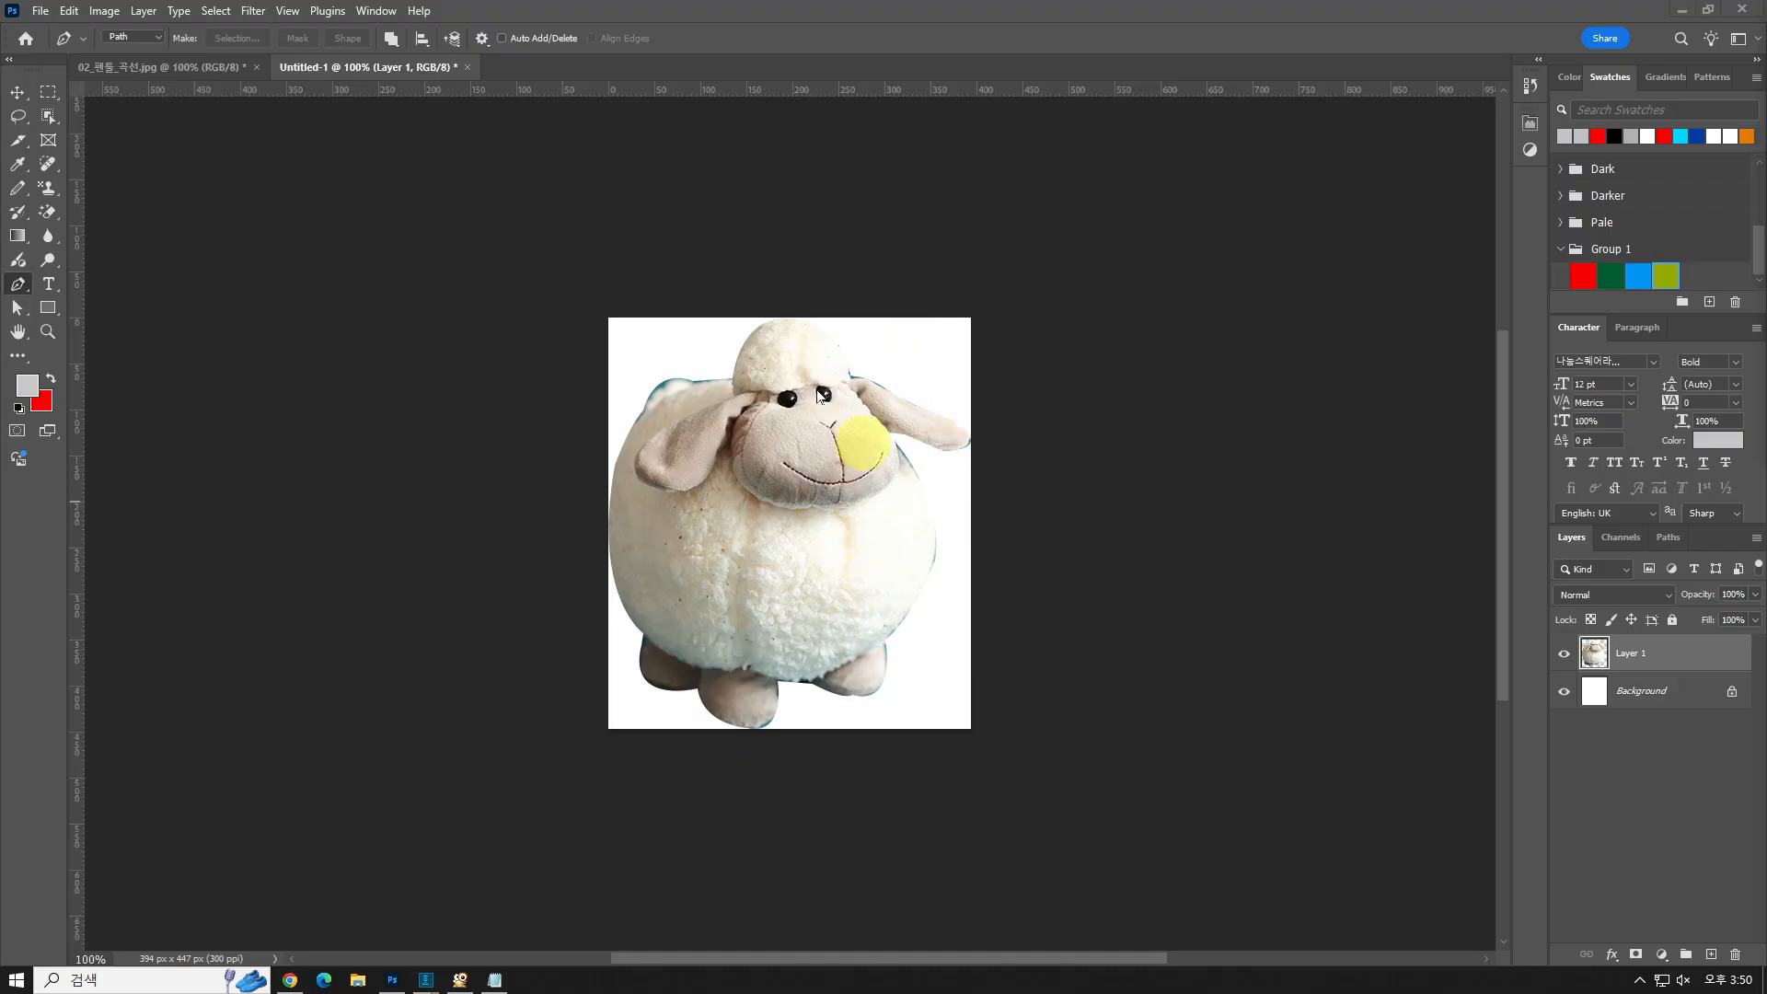
- Return to 02_펜툴_곡선.jpg, clear the sheep selection and activate Path 1
{"action": "left_click", "coordinate": [158, 68]}
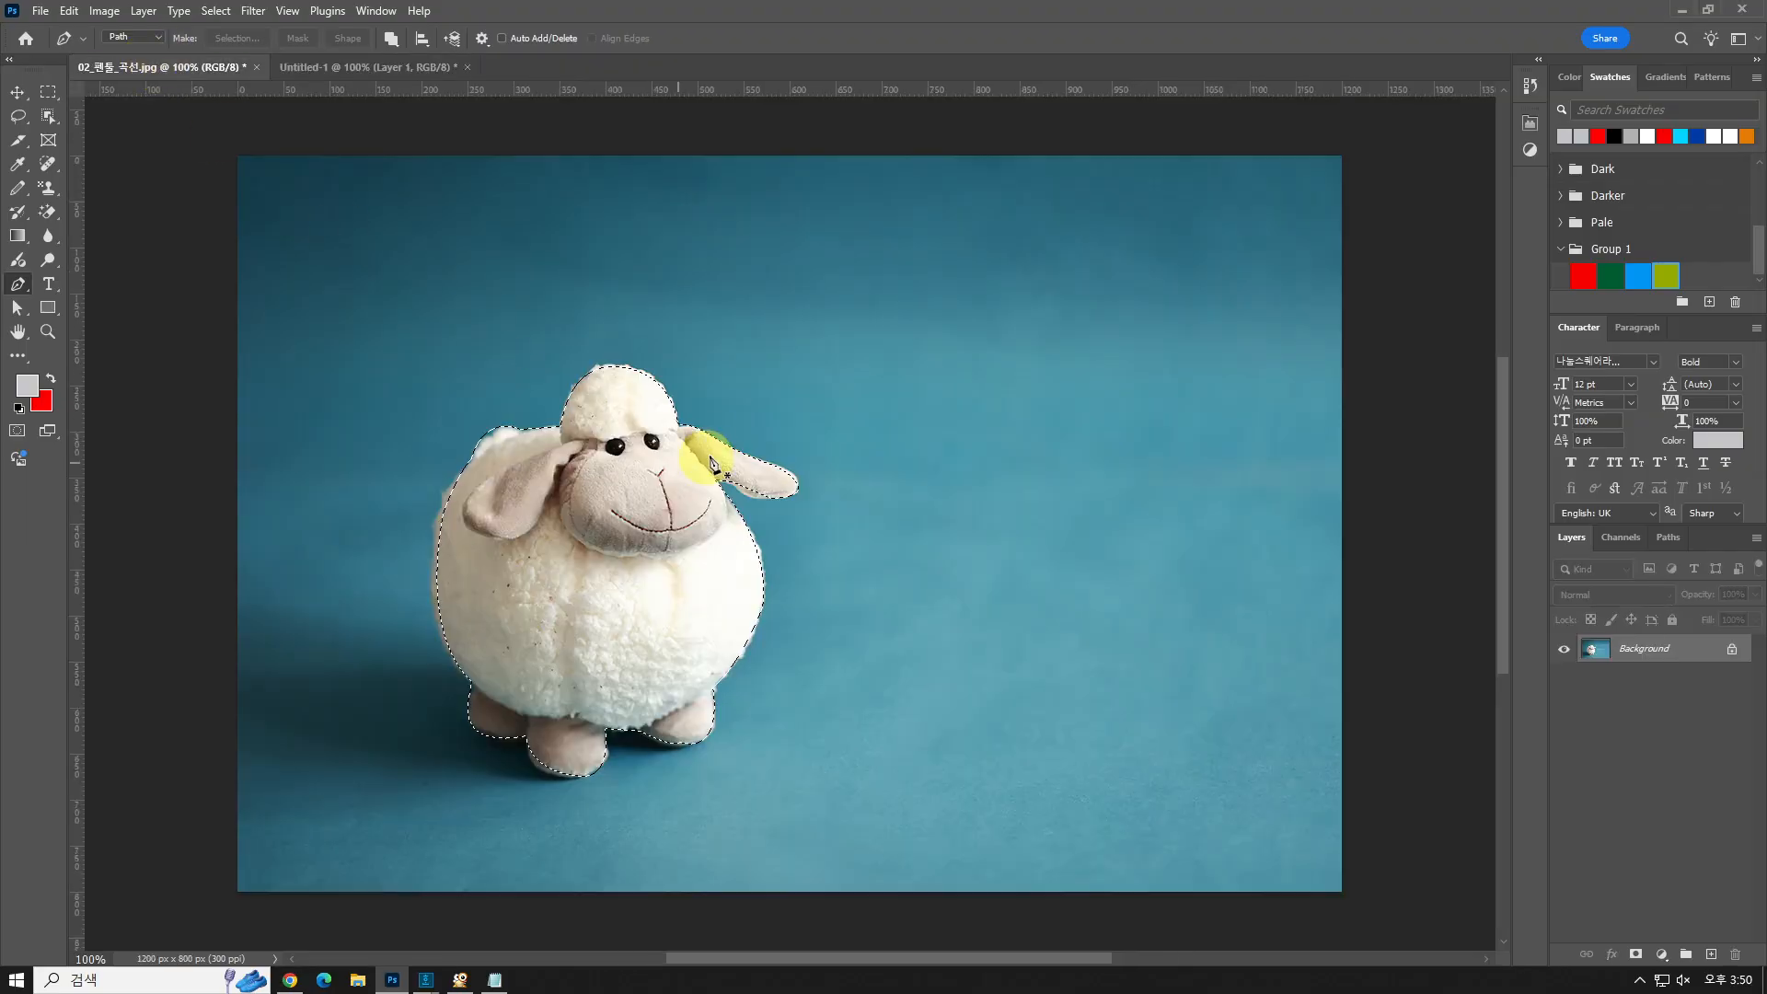
{"action": "left_click", "coordinate": [1669, 540]}
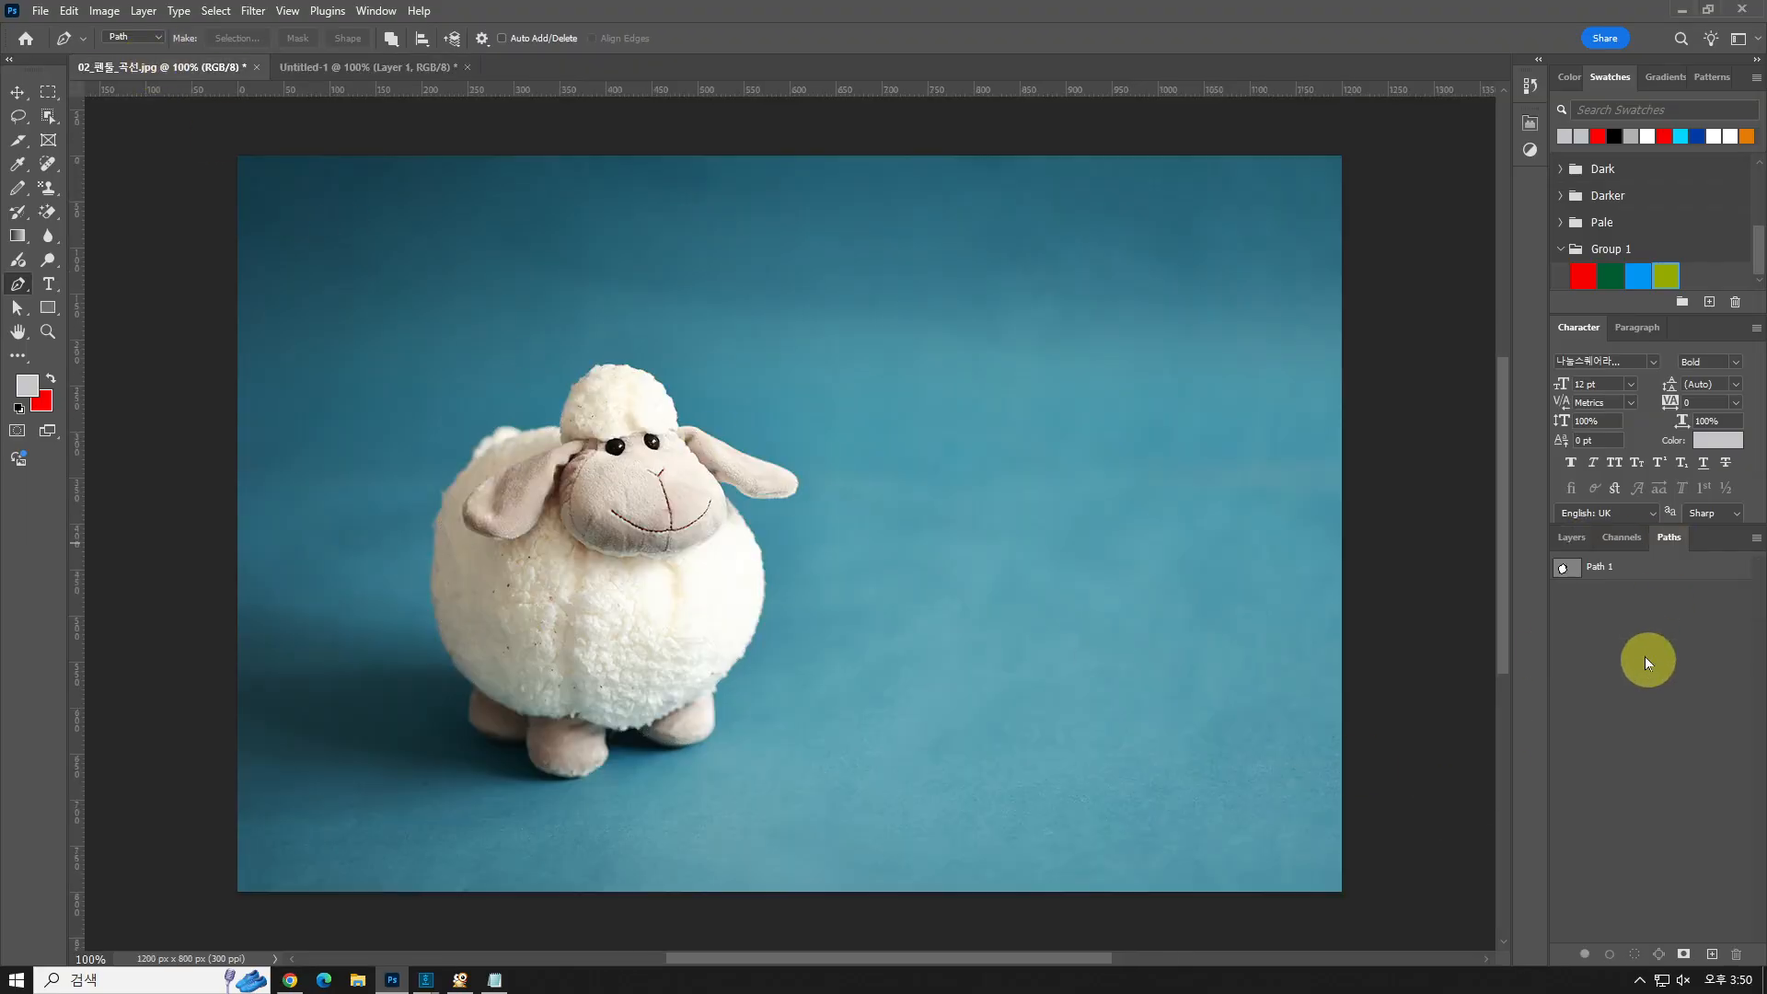
{"action": "left_click", "coordinate": [1642, 570]}
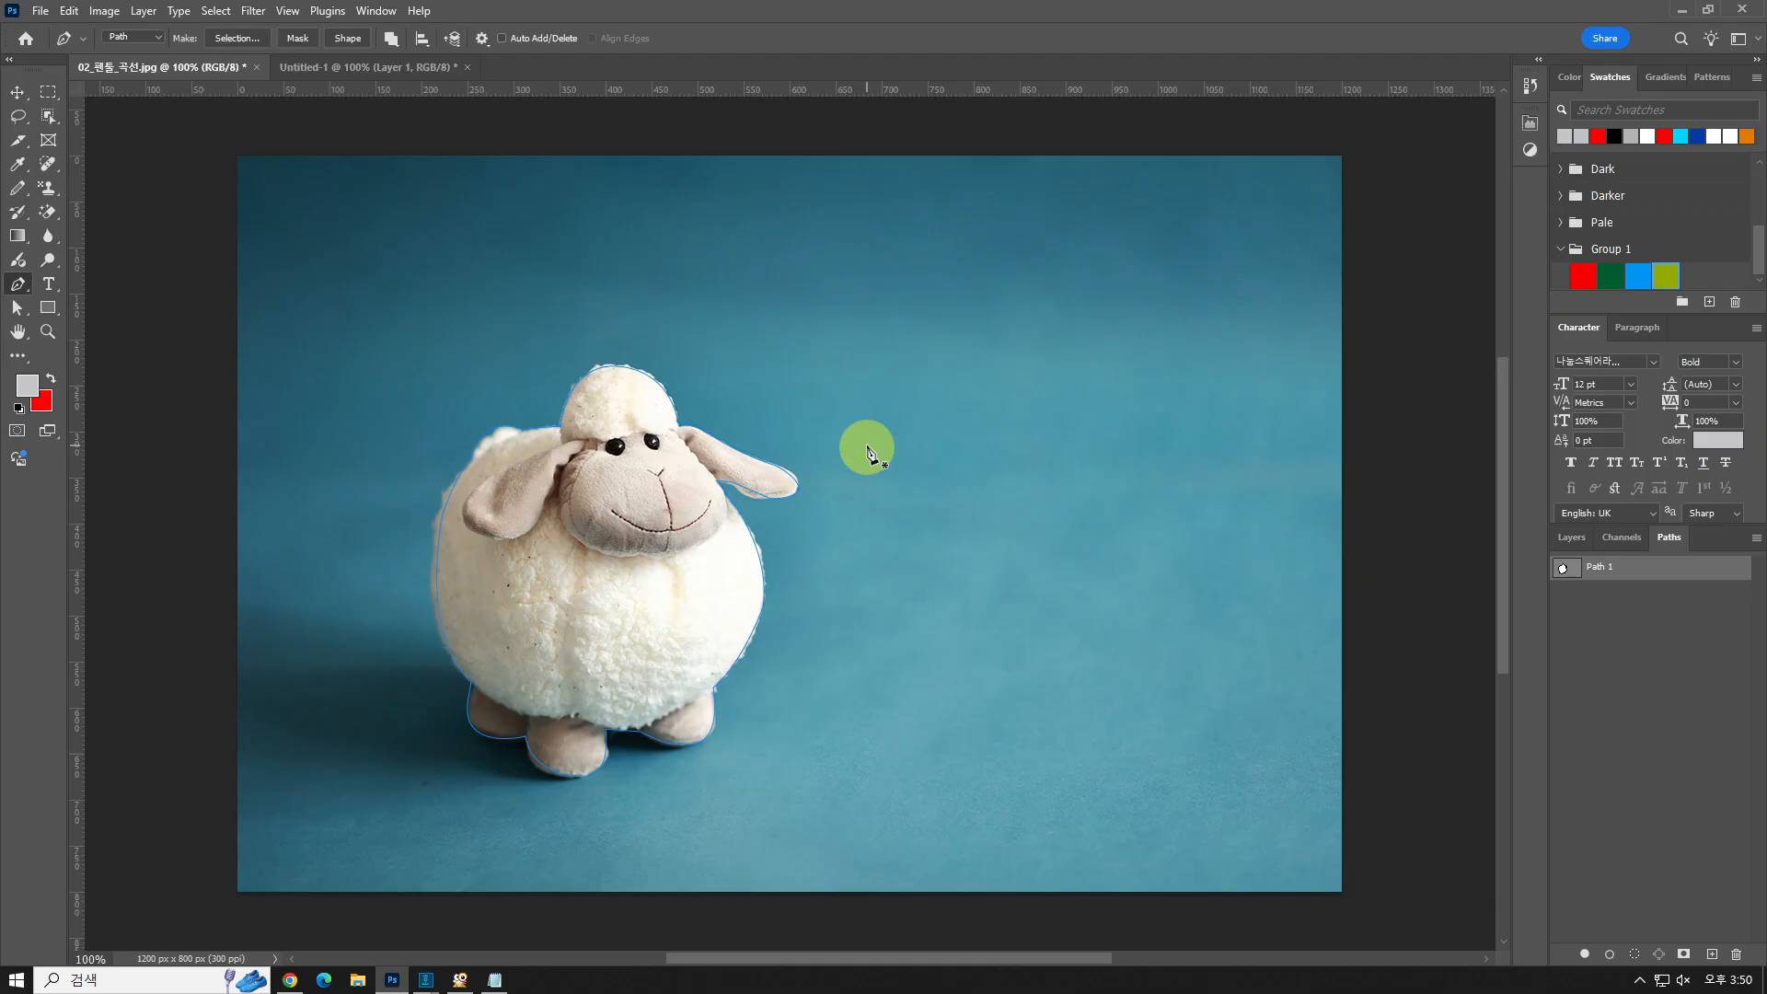
- Examine up close how Path 1 follows the sheep's edges around the head, right ear and body
{"action": "left_click", "coordinate": [48, 332]}
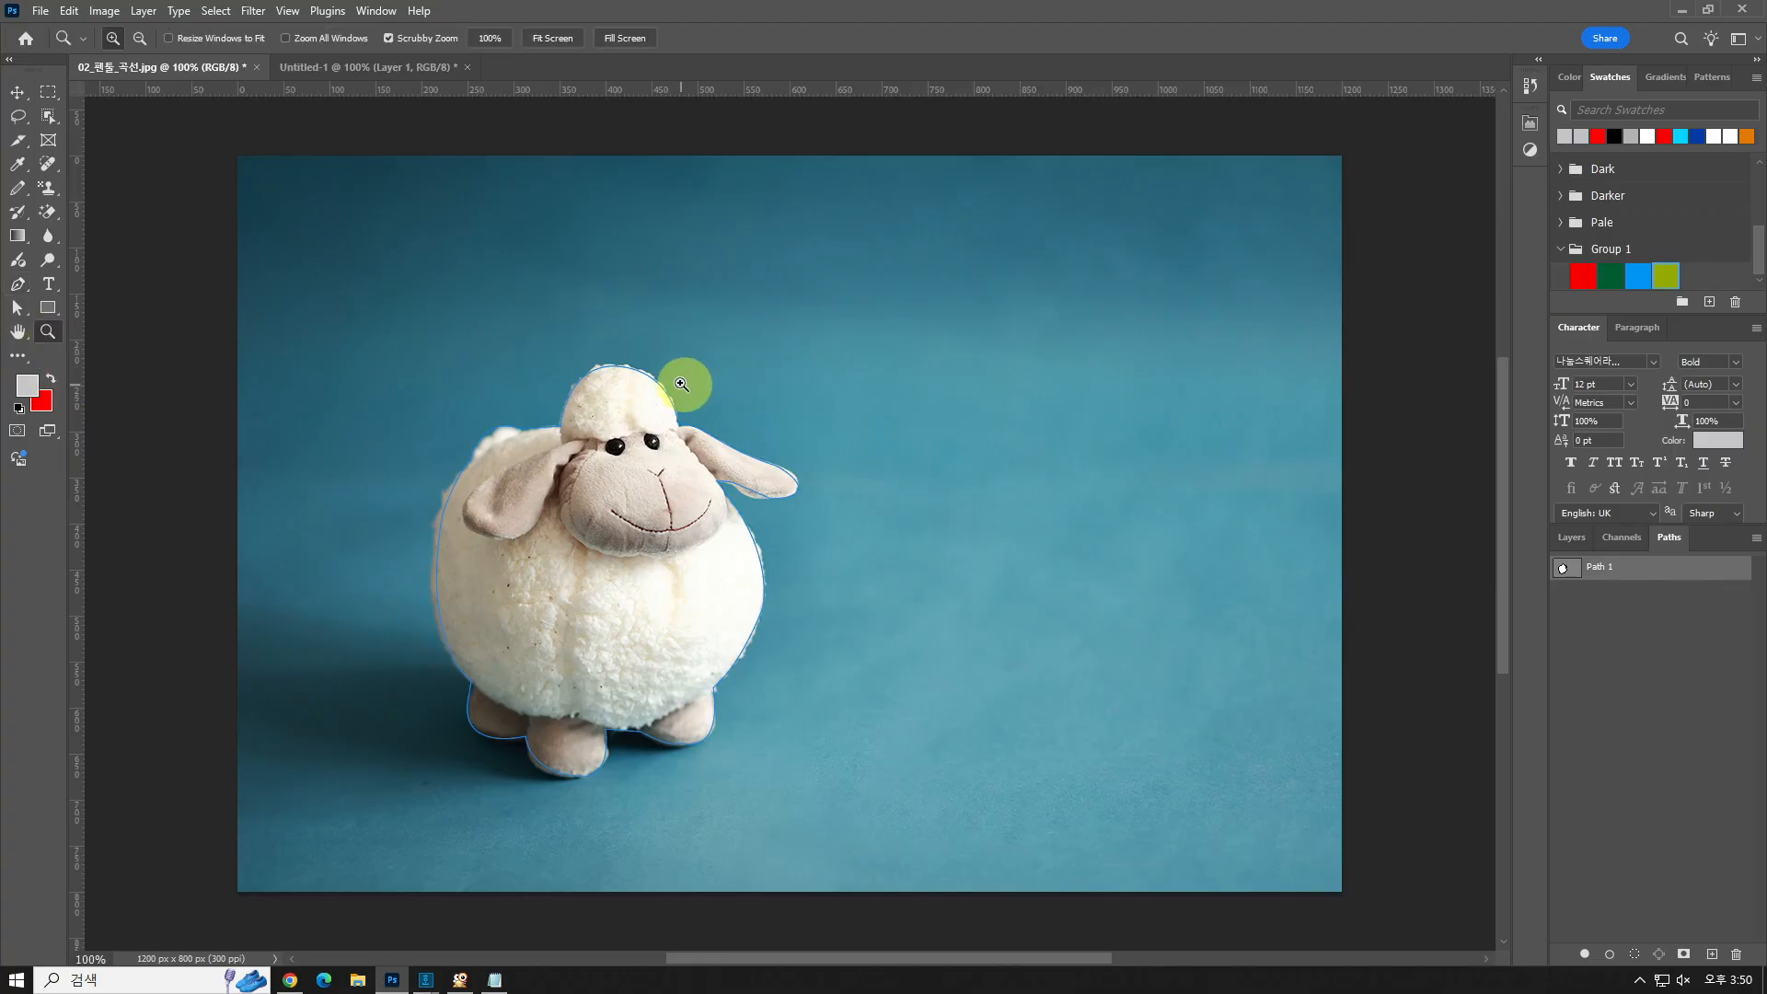
{"action": "left_click_drag", "start_coordinate": [681, 384], "coordinate": [846, 537]}
{"action": "left_click_drag", "start_coordinate": [975, 715], "coordinate": [1185, 466]}
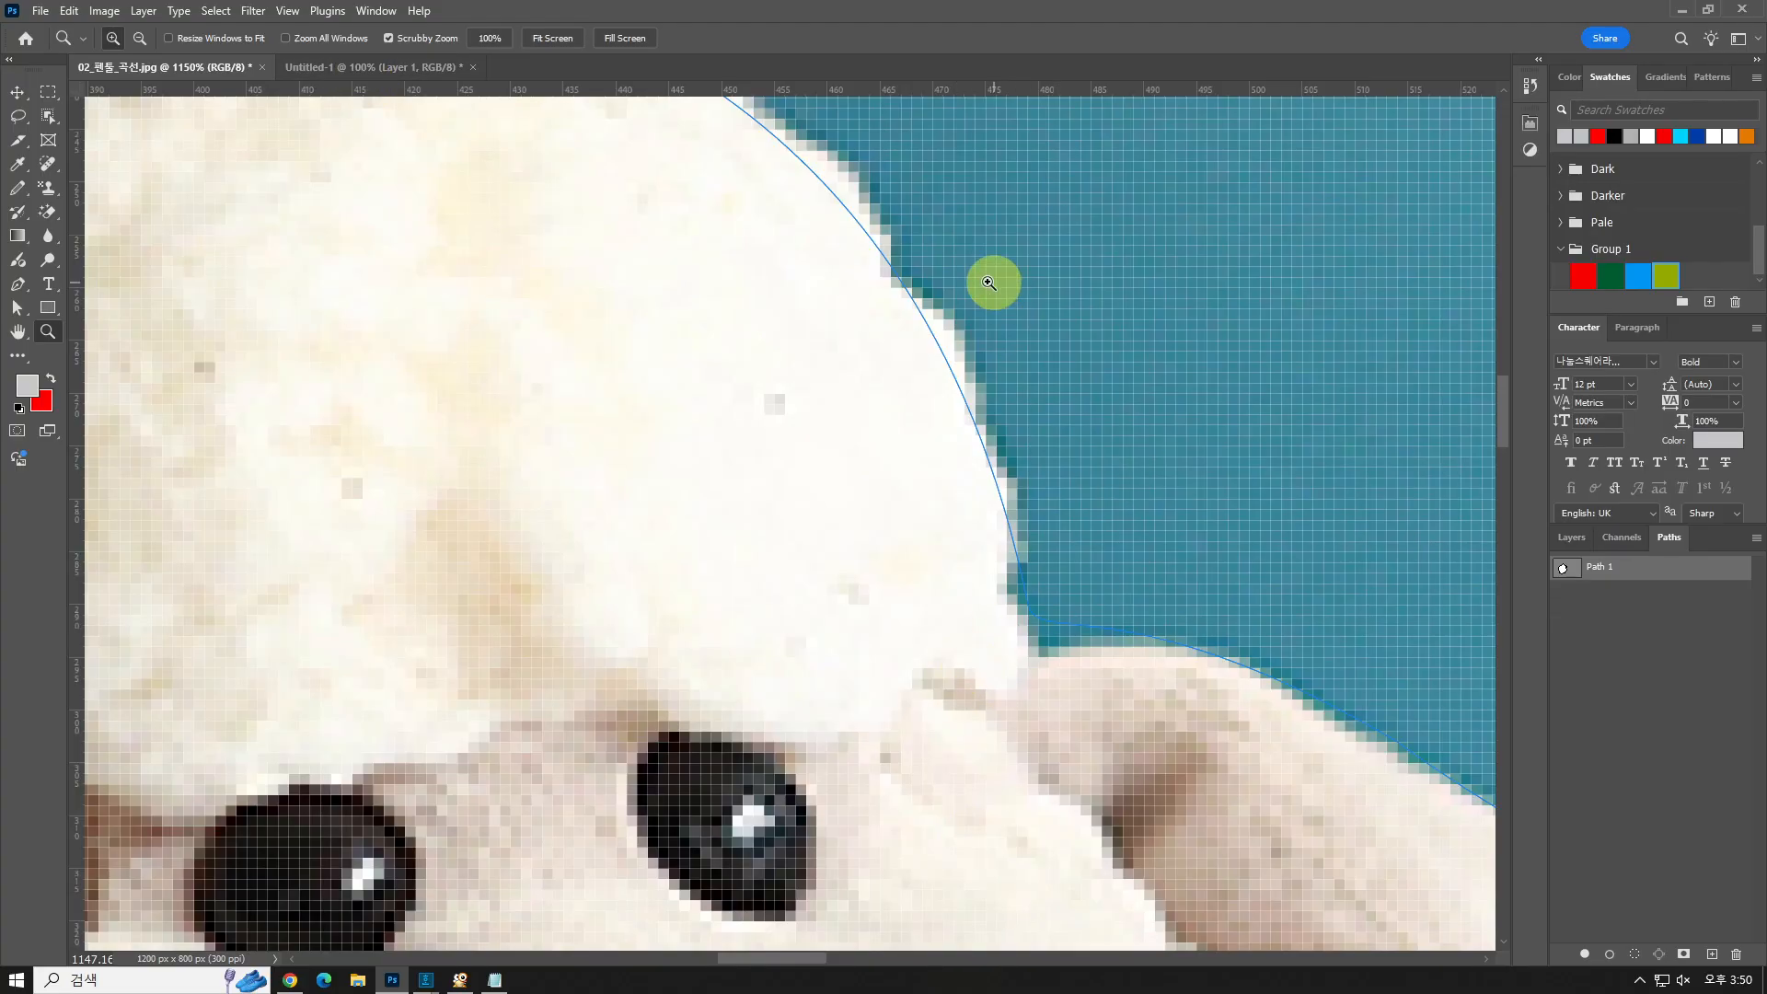
{"action": "left_click_drag", "start_coordinate": [1313, 644], "coordinate": [296, 195]}
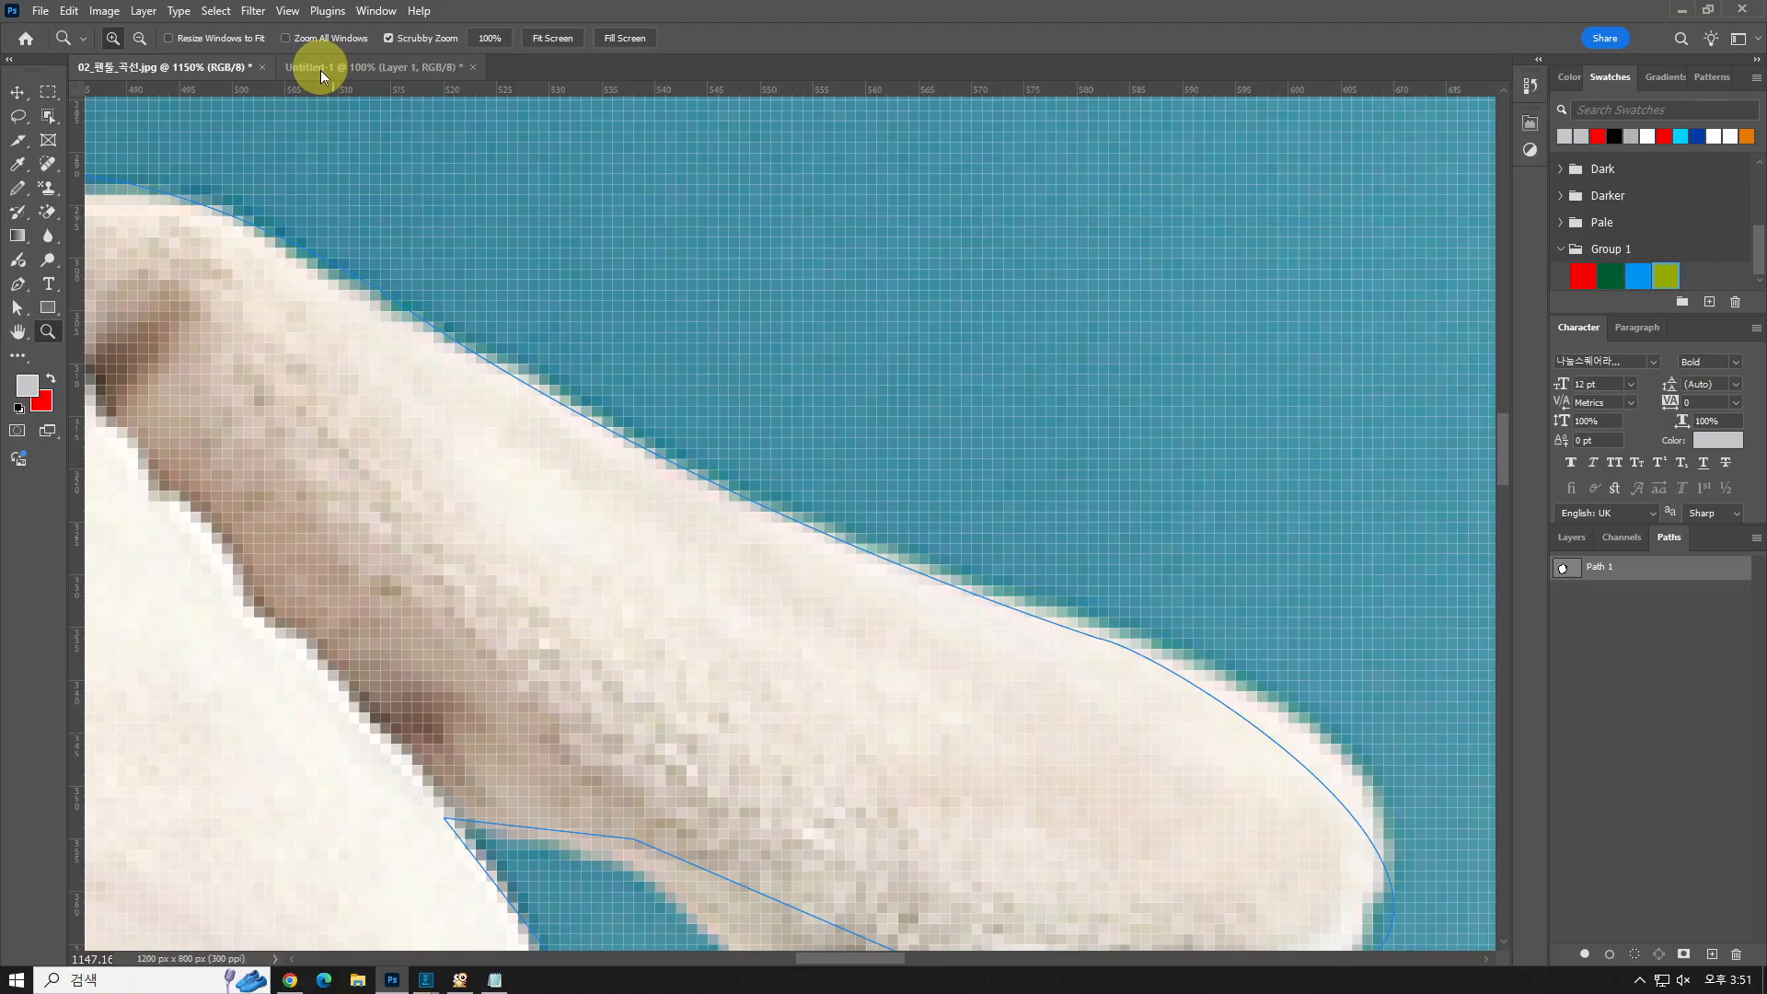
{"action": "key", "text": "ctrl+minus"}
{"action": "key", "text": "ctrl+minus"}
{"action": "key", "text": "ctrl+minus"}
{"action": "key", "text": "ctrl+minus"}
{"action": "key", "text": "ctrl+minus"}
{"action": "key", "text": "ctrl+minus"}
{"action": "key", "text": "ctrl+minus"}
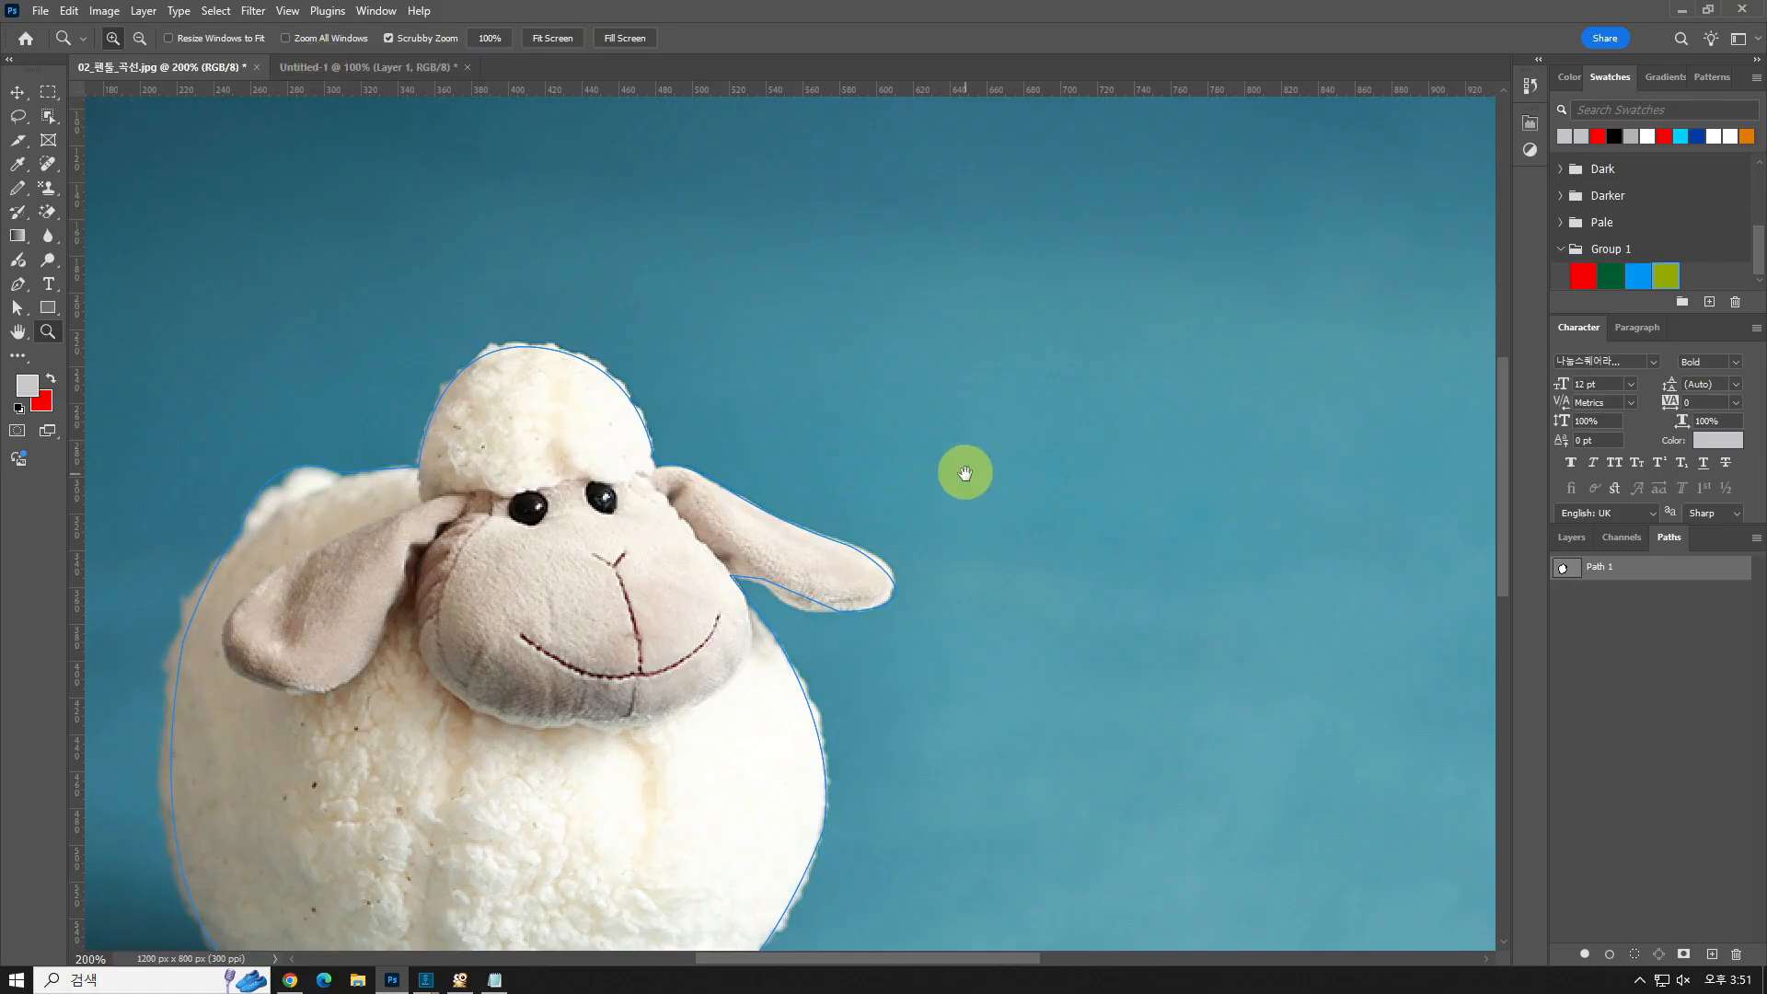
{"action": "left_click_drag", "start_coordinate": [963, 473], "coordinate": [975, 378]}
{"action": "left_click_drag", "start_coordinate": [700, 613], "coordinate": [816, 493]}
{"action": "key", "text": "ctrl+minus"}
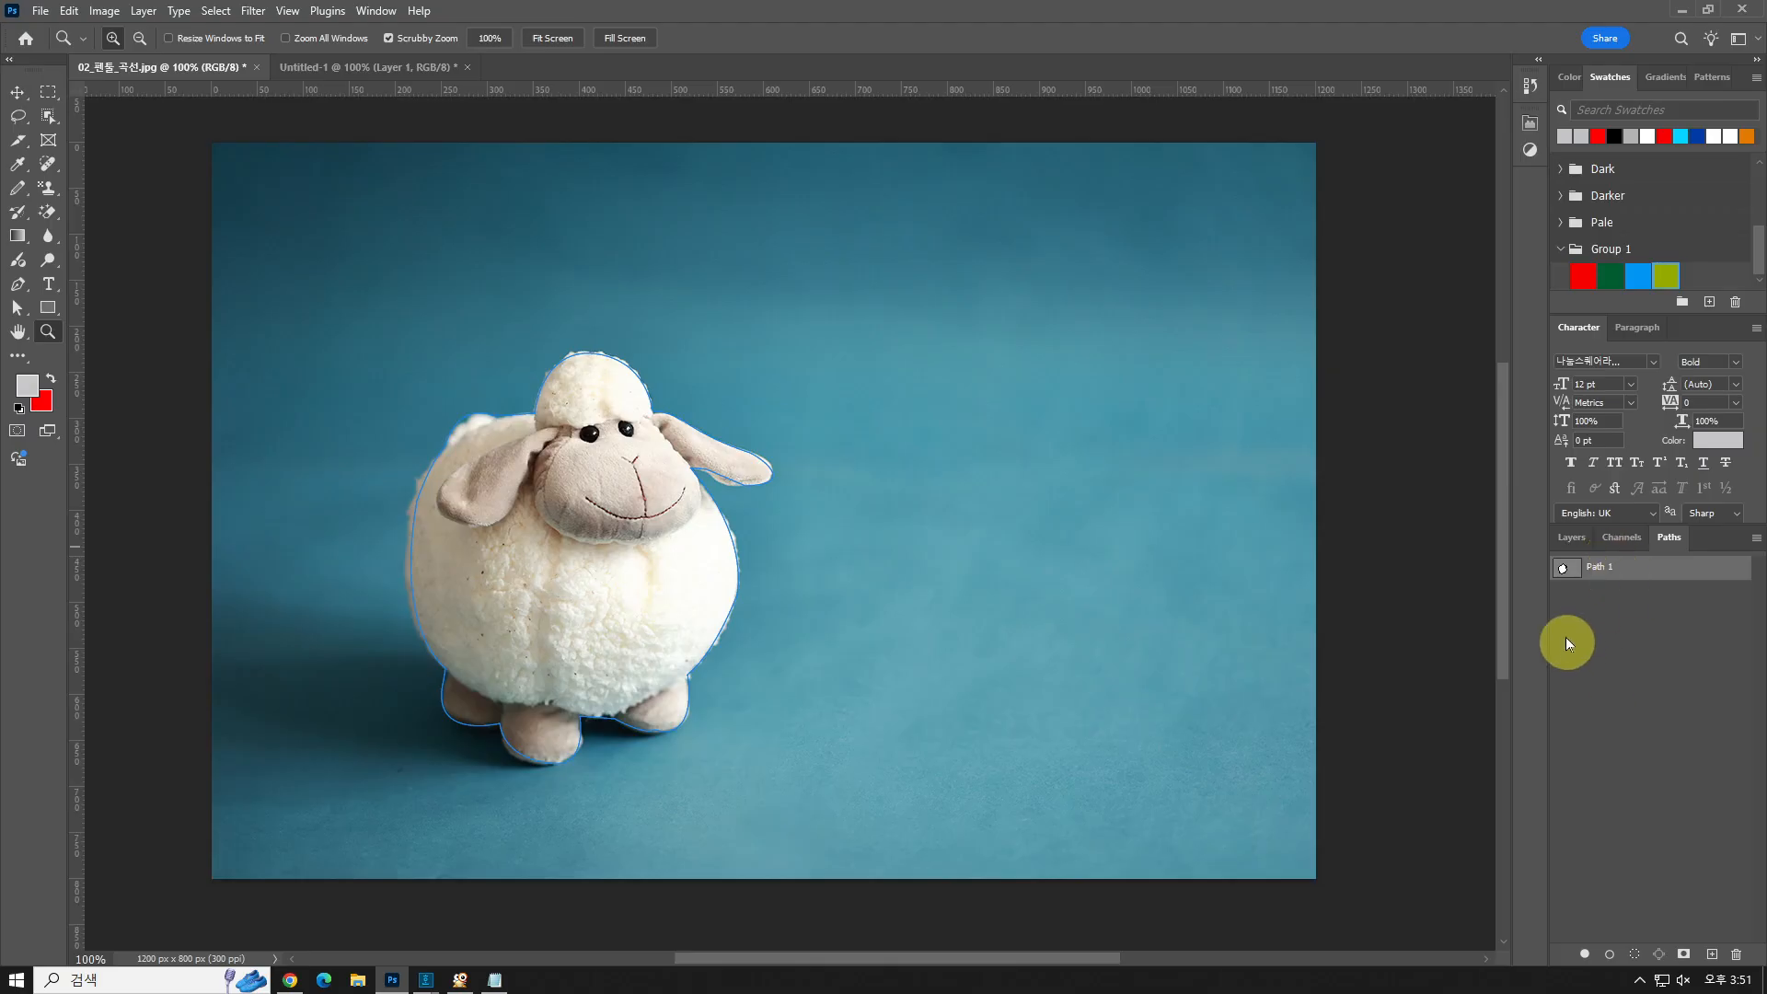
- Load Path 1 as a selection and turn it into a 10-pixel-wide border selection
{"action": "left_click", "coordinate": [1564, 575], "text": "ctrl"}
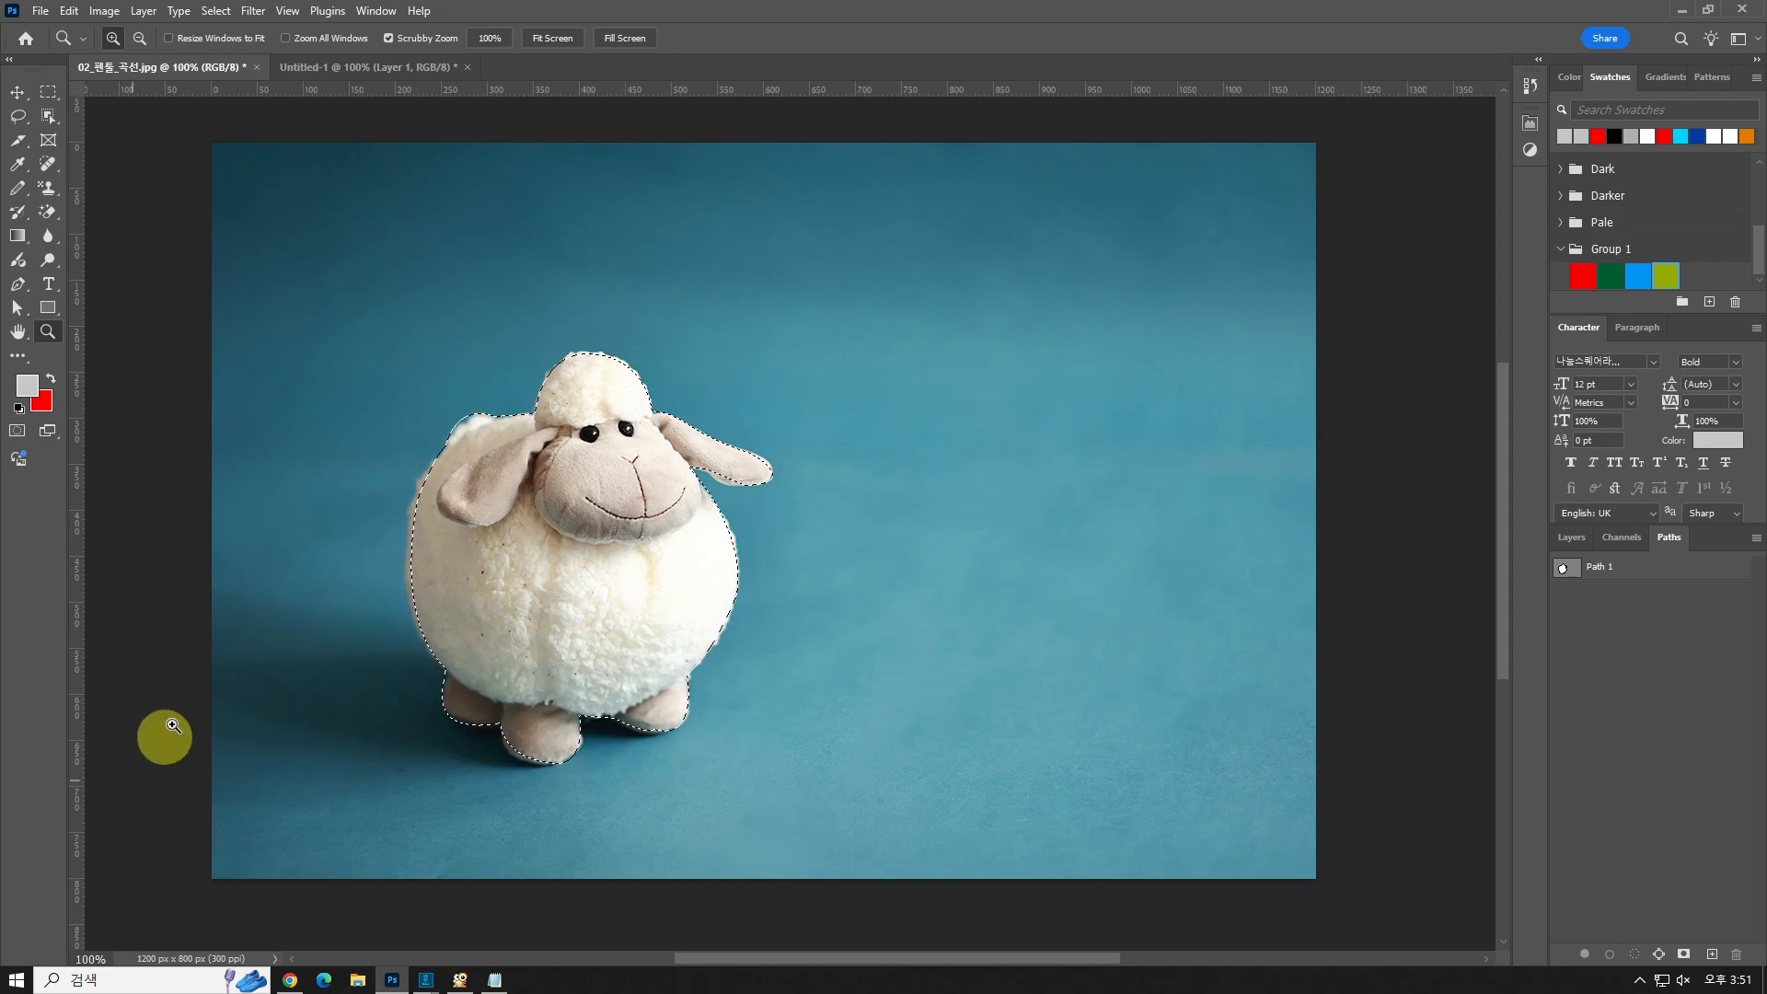
{"action": "left_click", "coordinate": [221, 10]}
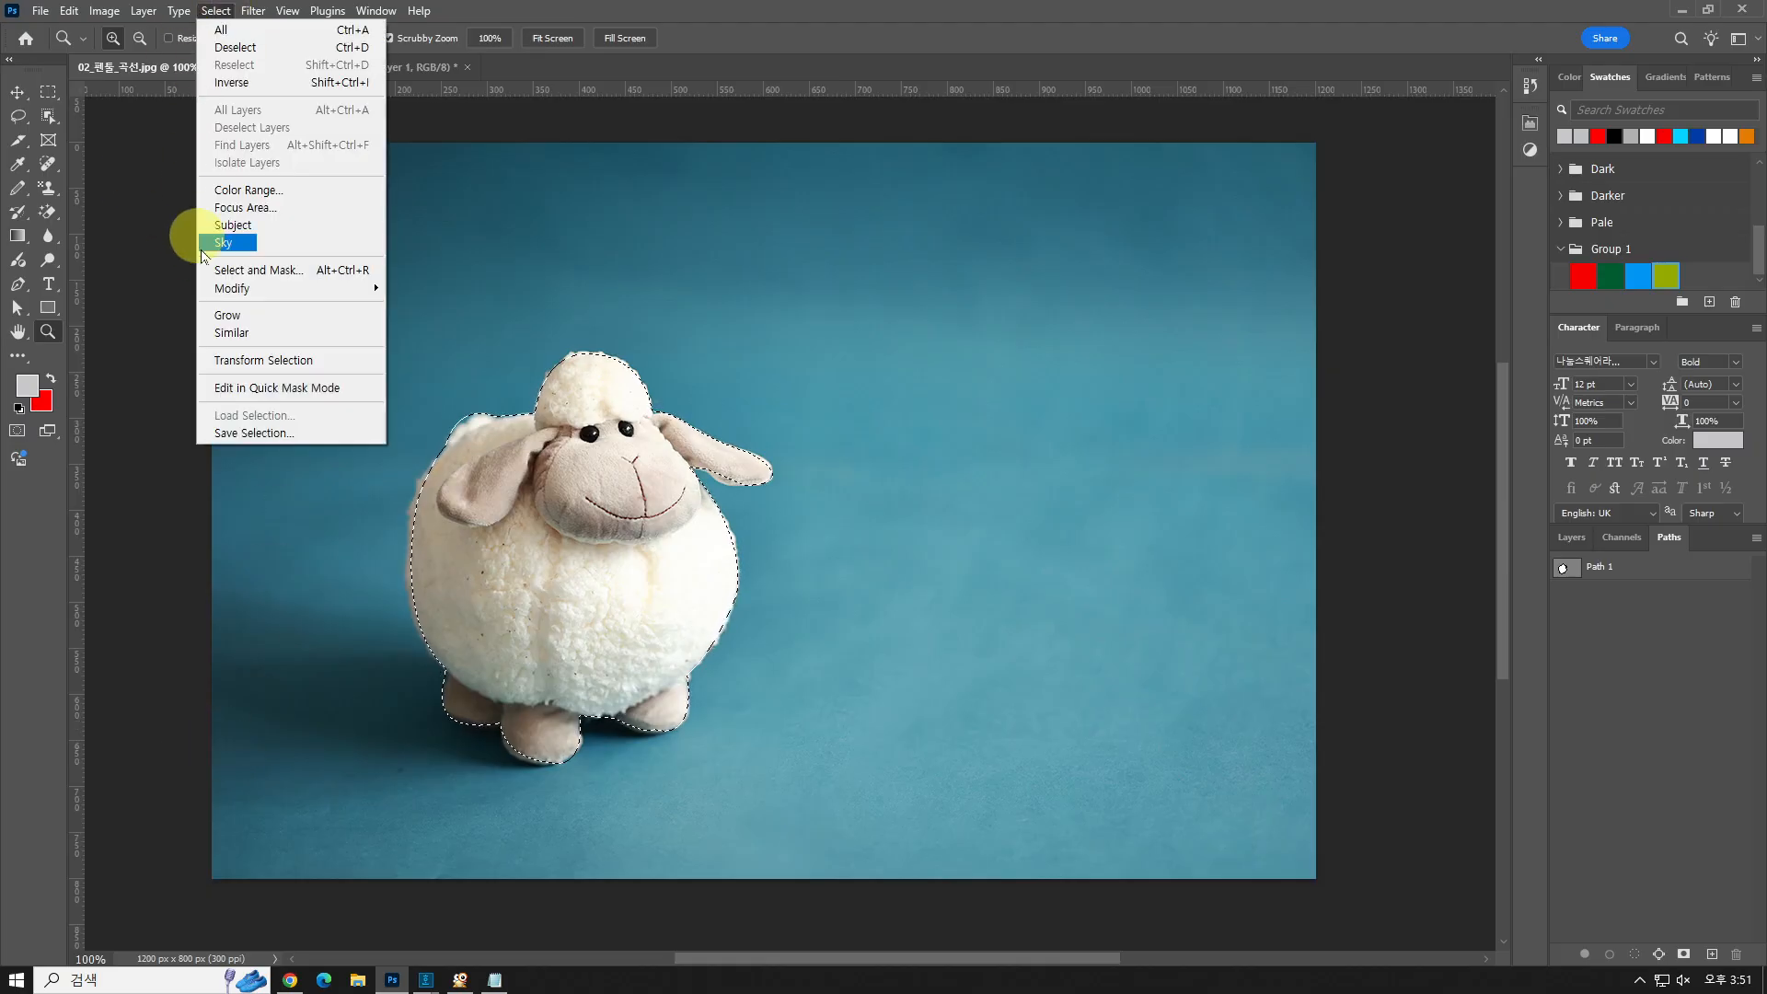
{"action": "mouse_move", "coordinate": [320, 288]}
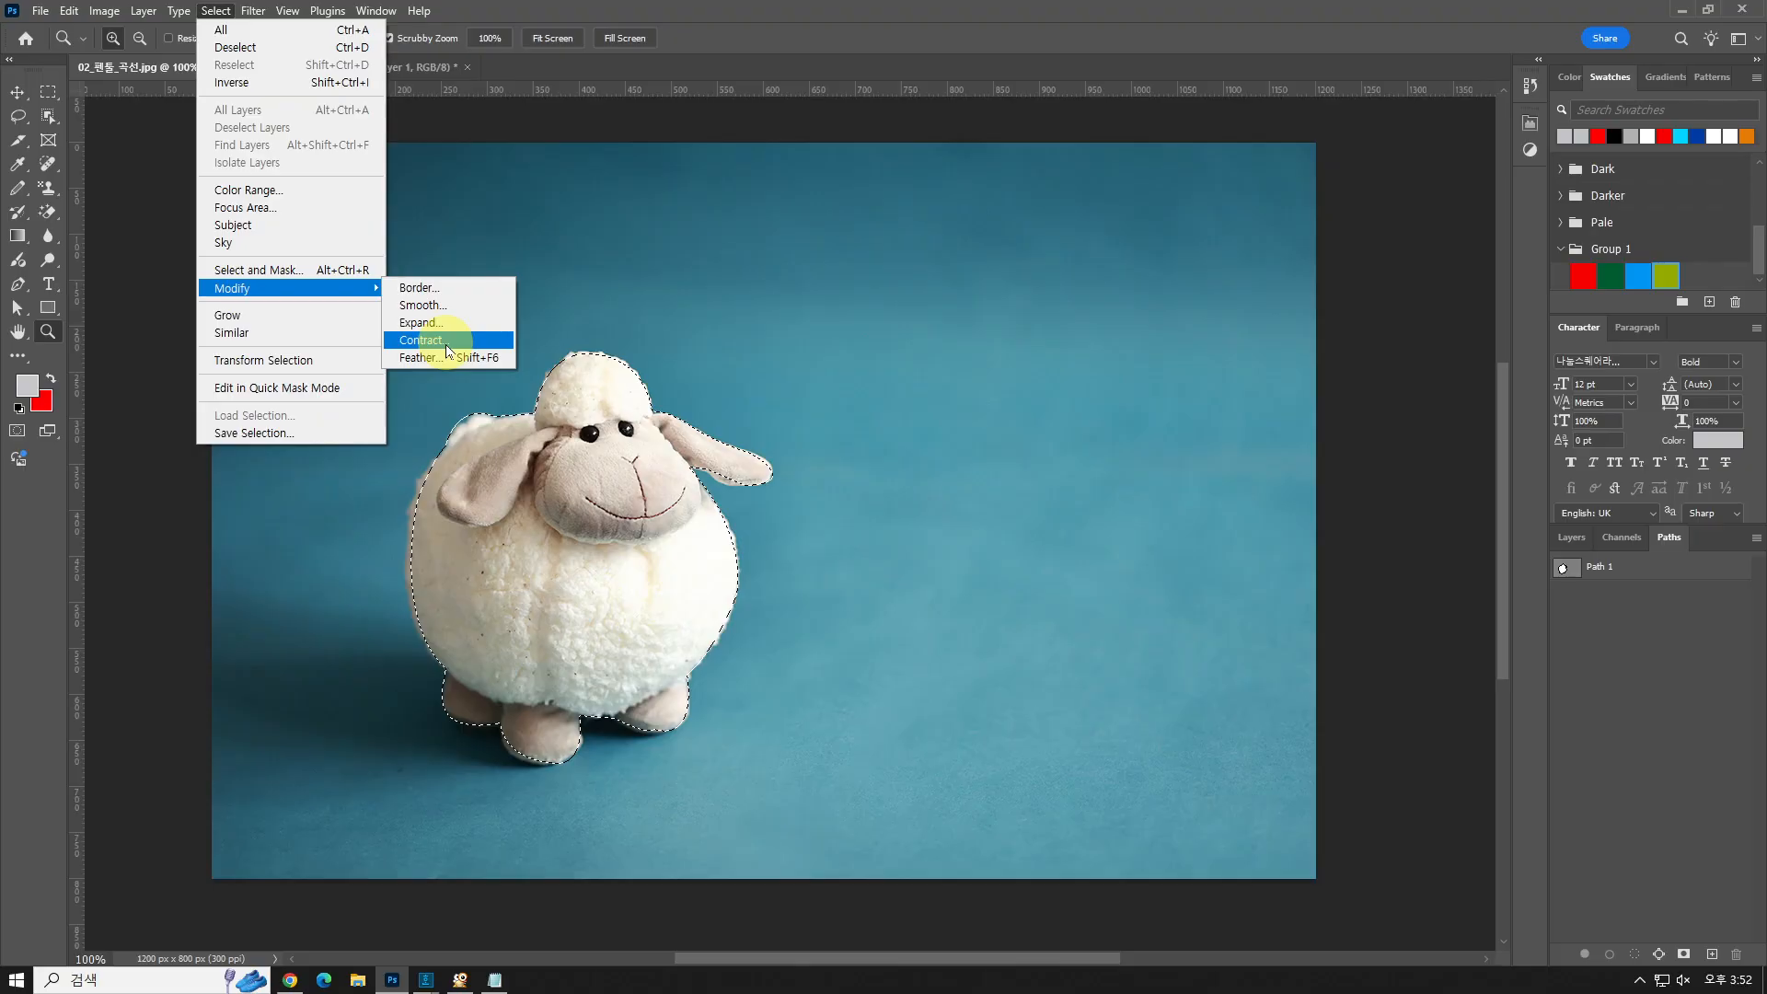
{"action": "left_click", "coordinate": [450, 292]}
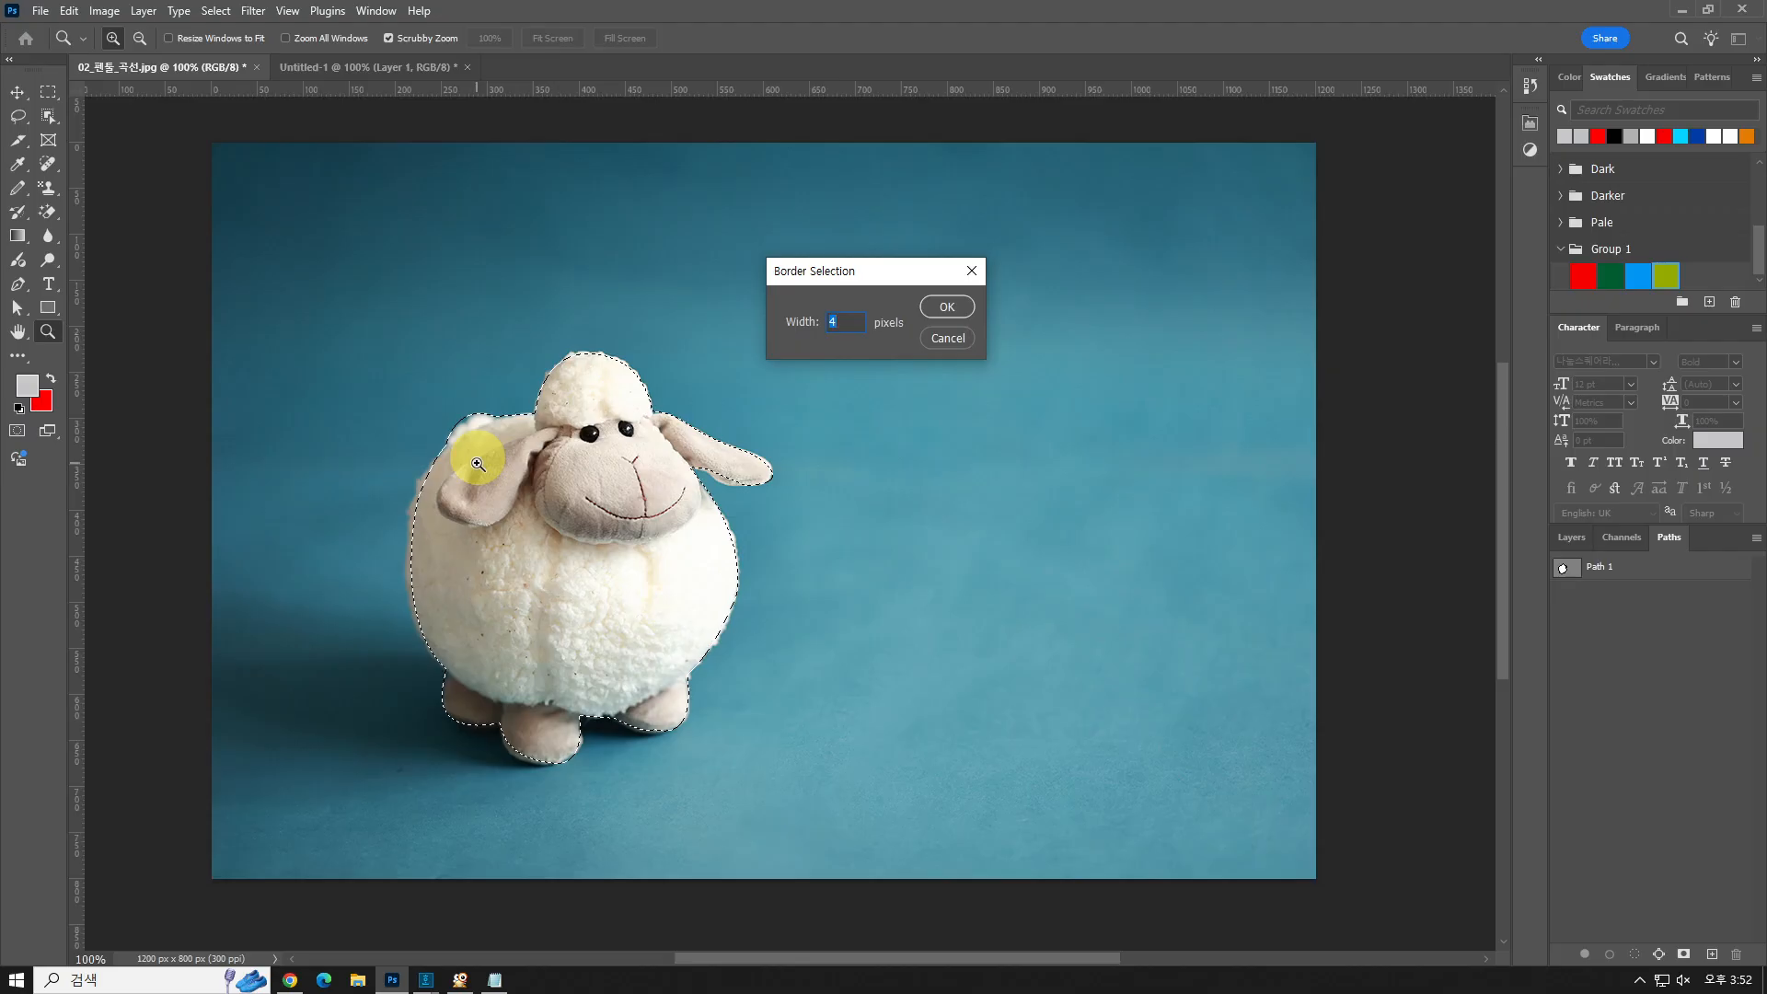
{"action": "type", "text": "10"}
{"action": "key", "text": "Return"}
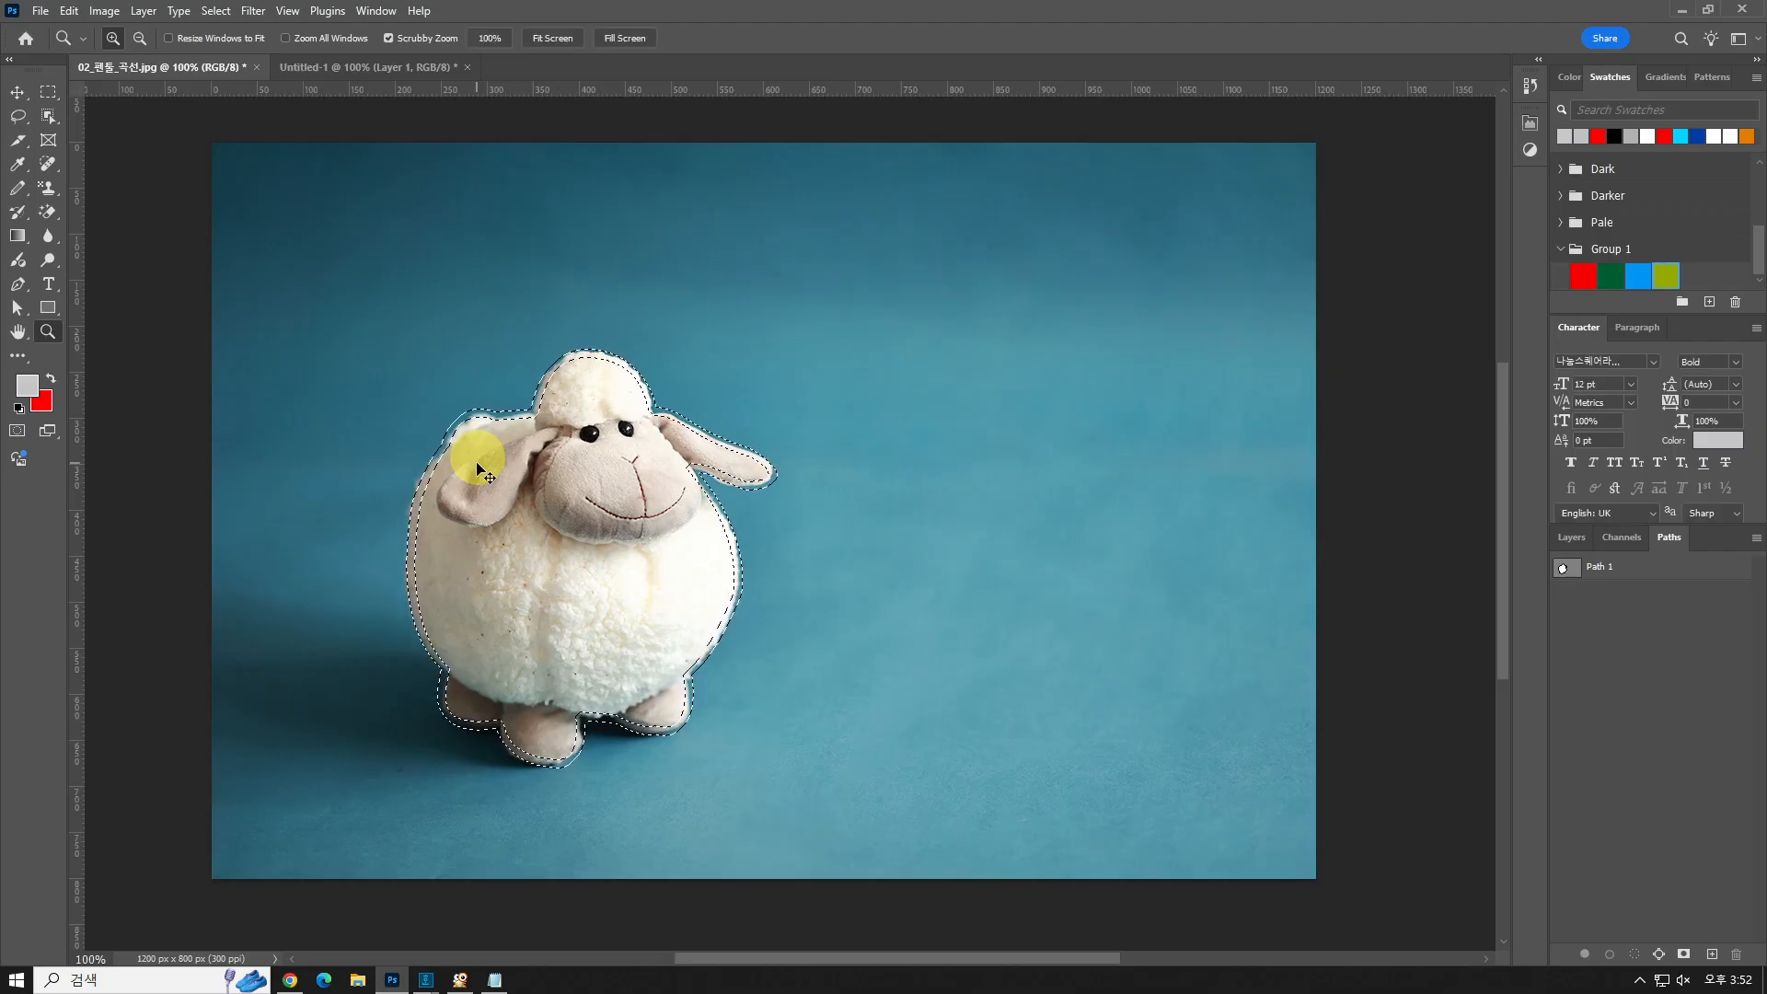
- Fill the border selection with the red background colour, and undo both the fill and the border
{"action": "key", "text": "ctrl+BackSpace"}
{"action": "key", "text": "ctrl+z"}
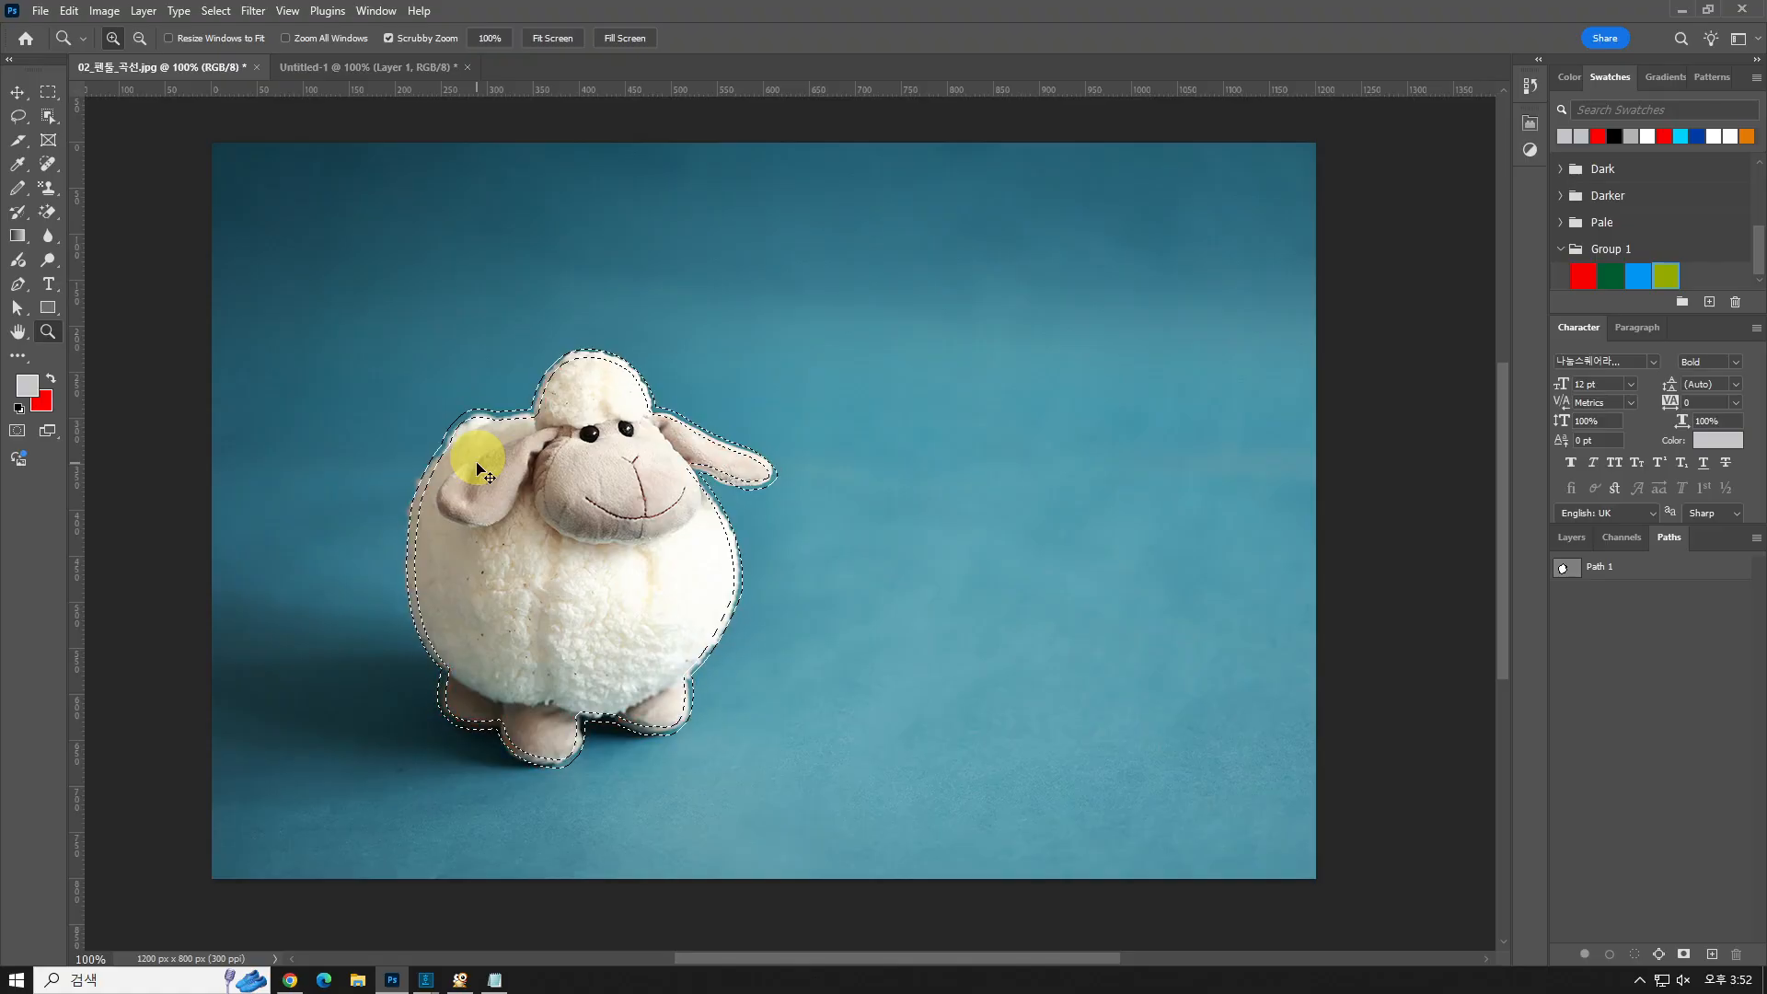
{"action": "left_click", "coordinate": [215, 11]}
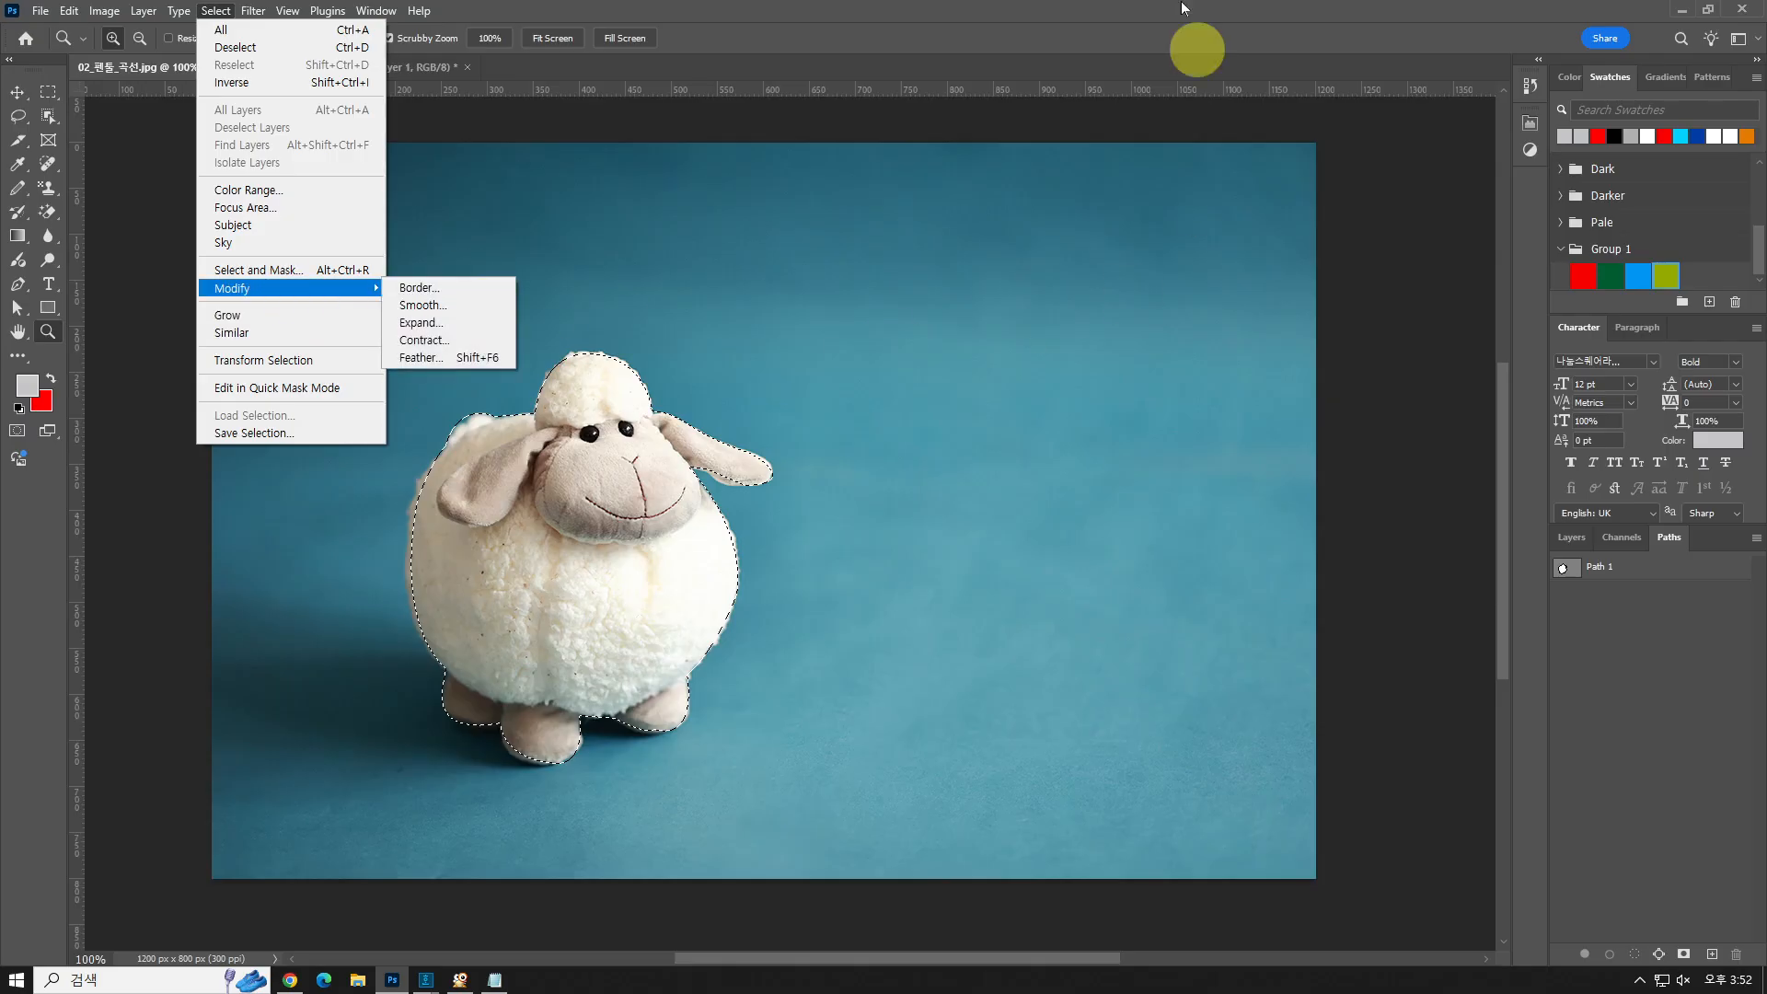
{"action": "left_click", "coordinate": [1069, 4]}
- Replace the sheep selection with a small rectangular marquee in the blue area right of the head and smooth it by 10 pixels
{"action": "key", "text": "ctrl+d"}
{"action": "left_click", "coordinate": [44, 94]}
{"action": "left_click_drag", "start_coordinate": [881, 270], "coordinate": [1011, 359]}
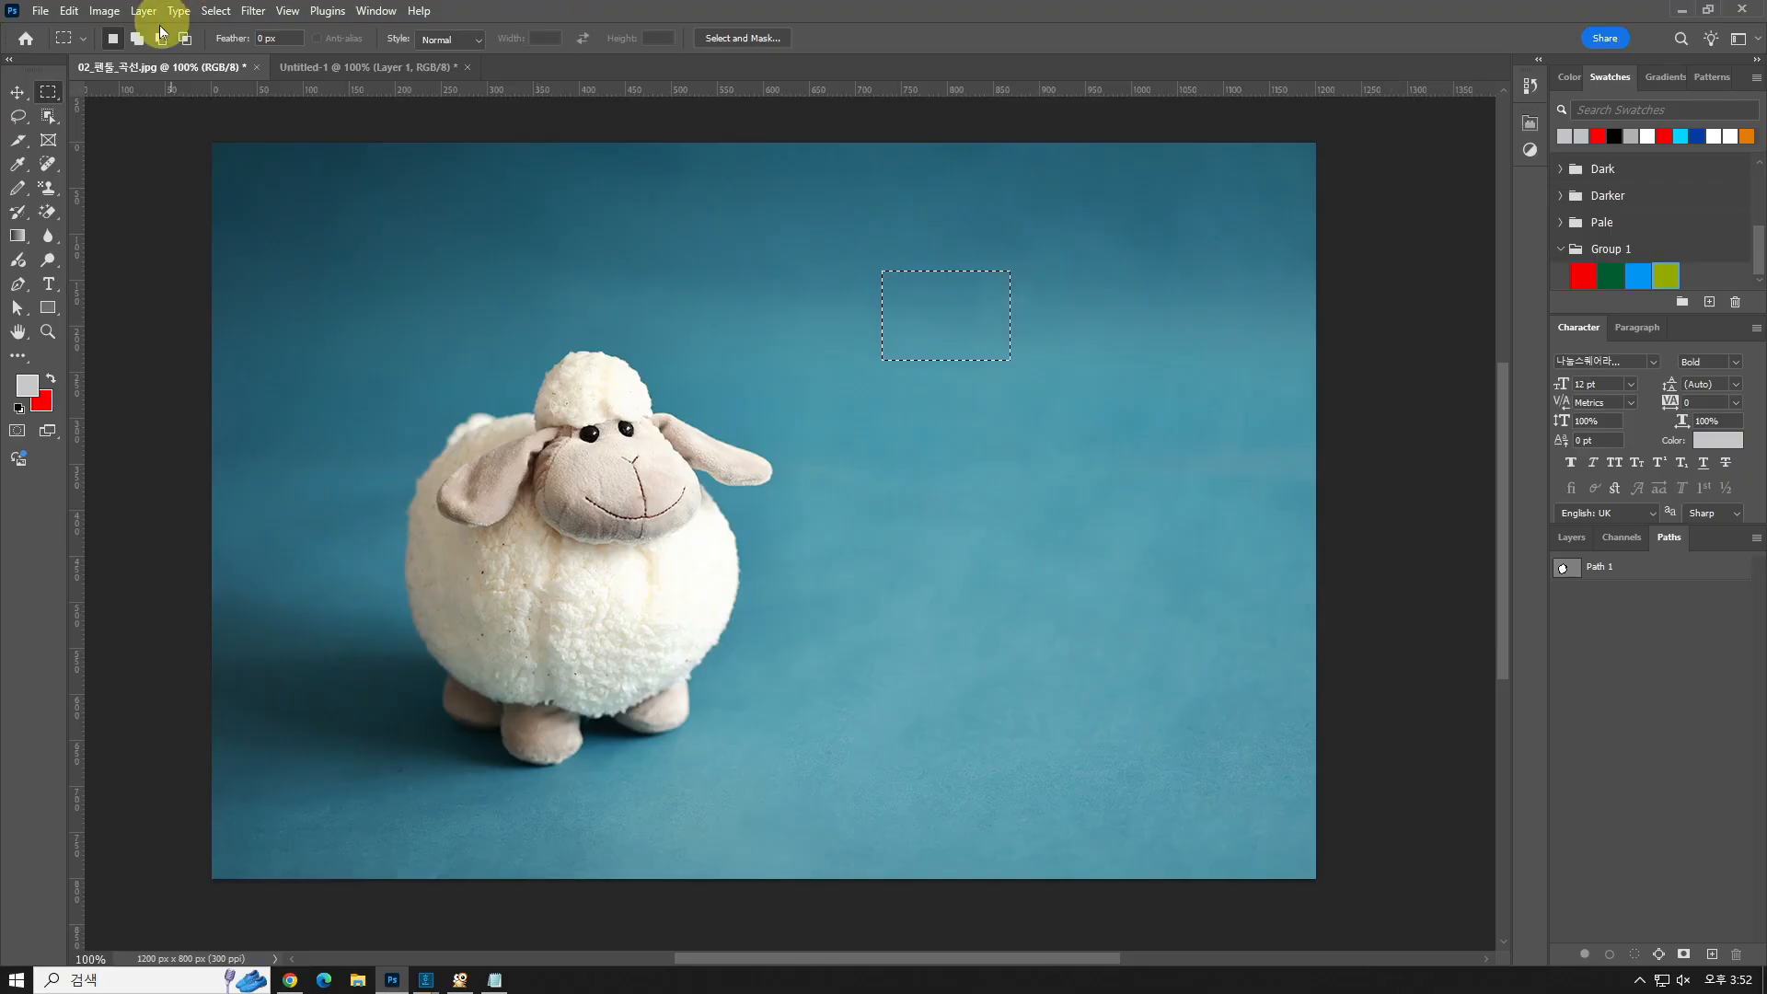
{"action": "left_click", "coordinate": [215, 11]}
{"action": "mouse_move", "coordinate": [283, 297]}
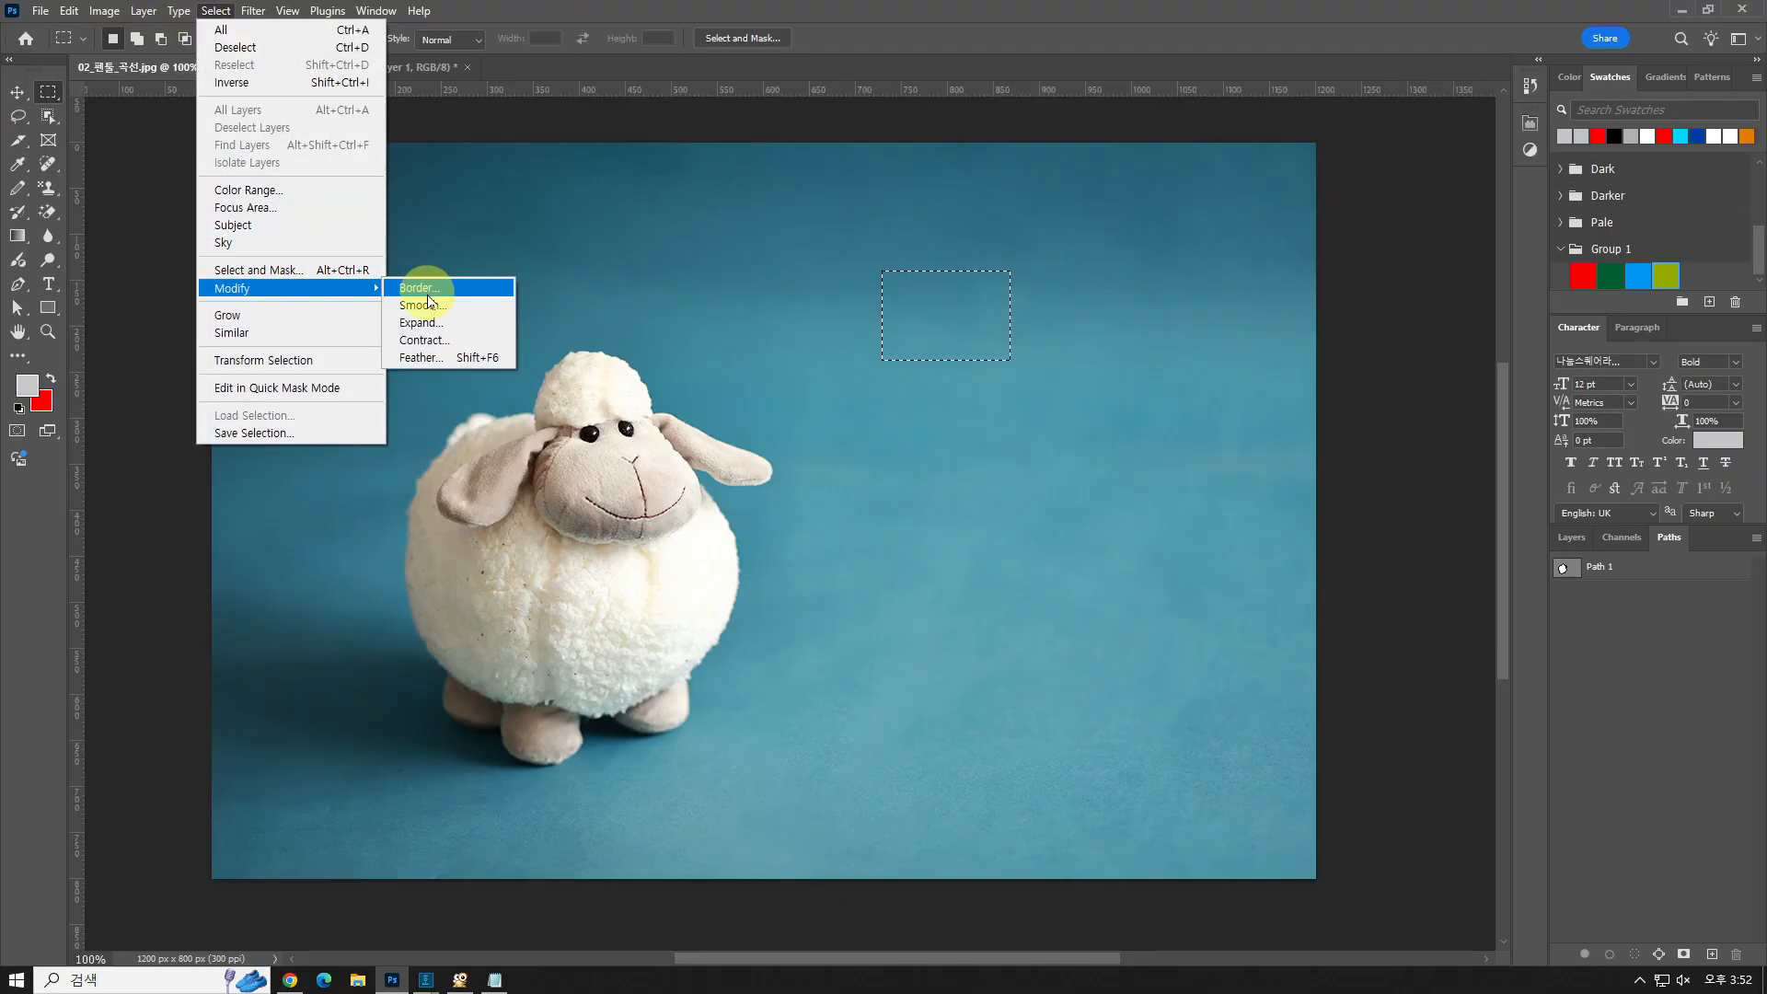
{"action": "left_click", "coordinate": [426, 304]}
{"action": "type", "text": "10"}
{"action": "key", "text": "Return"}
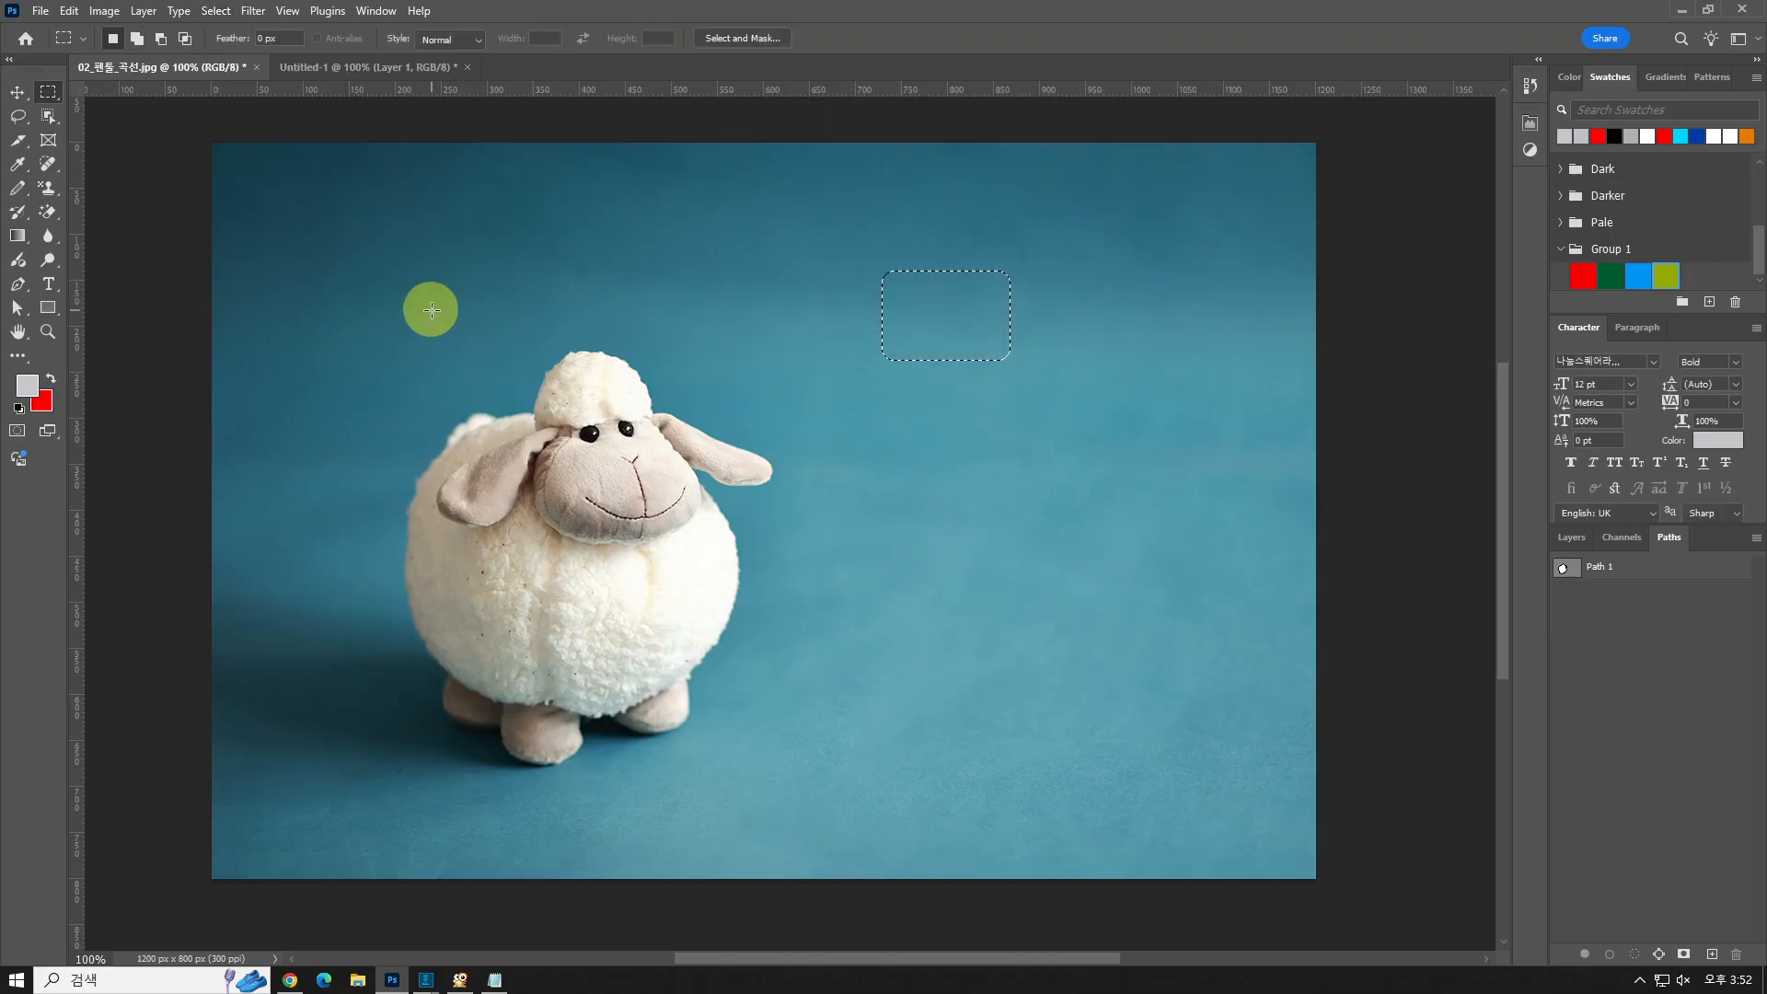
- Fill the rounded rectangular selection with the red background colour, undo the fill and clear the selection
{"action": "key", "text": "ctrl+BackSpace"}
{"action": "key", "text": "ctrl+d"}
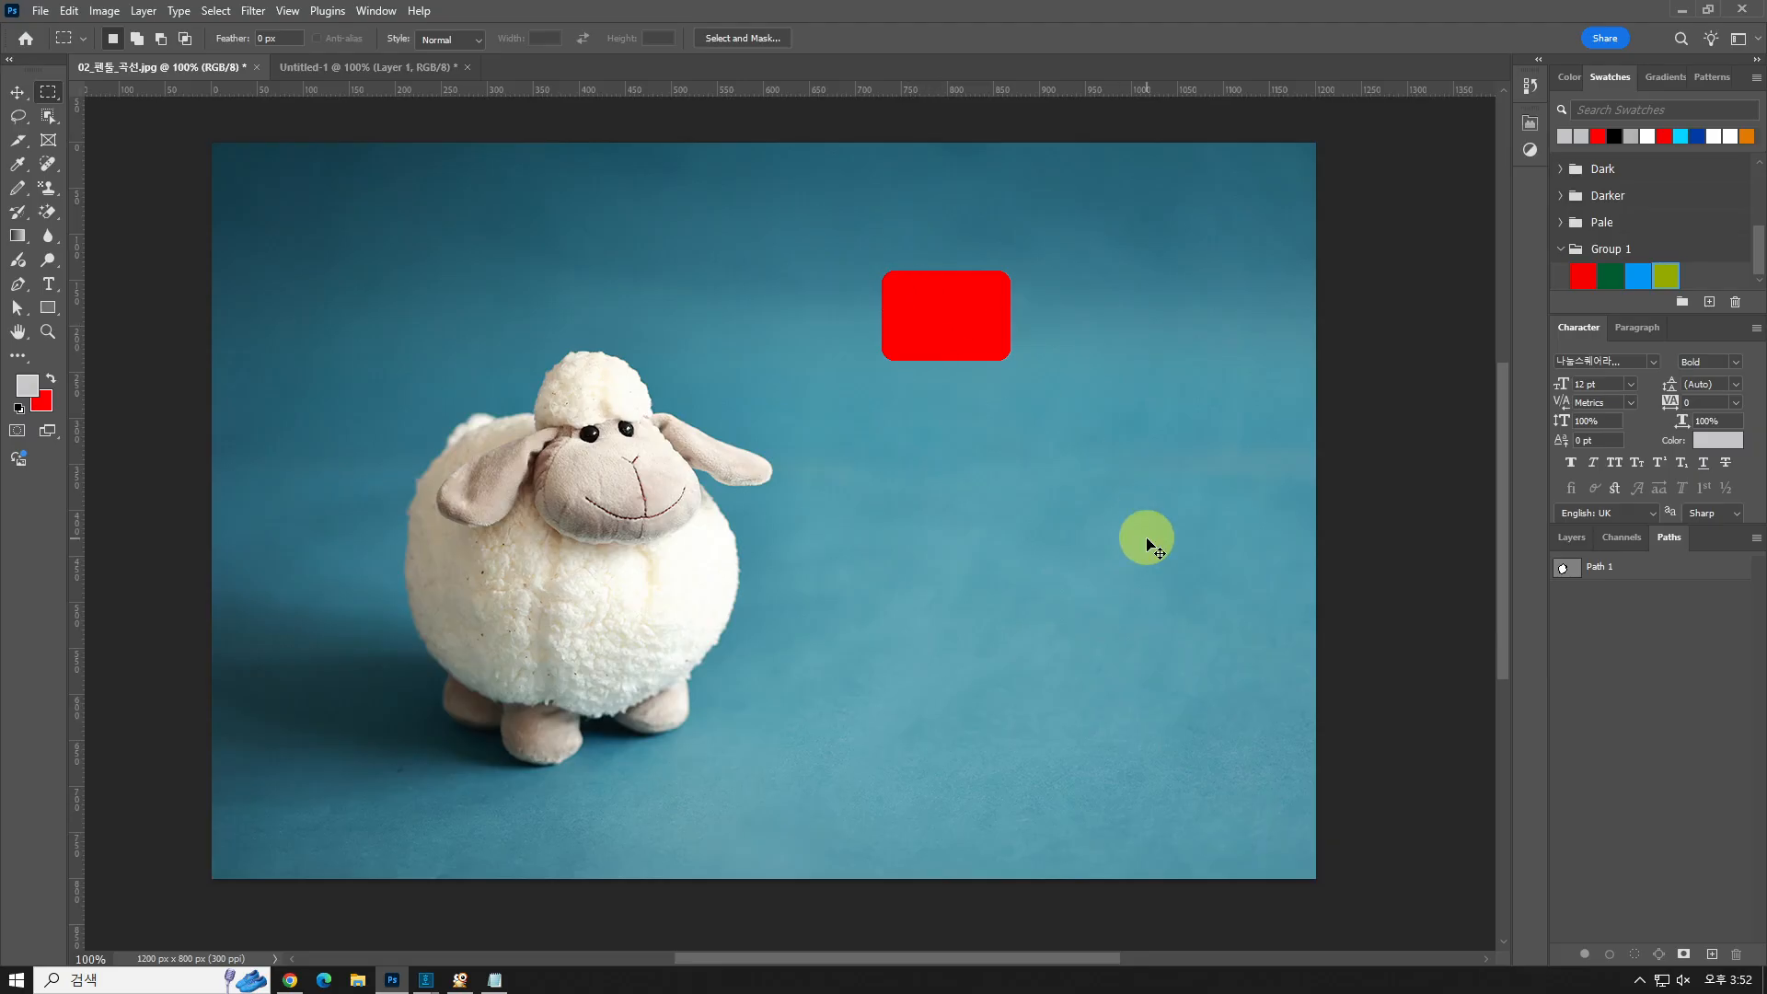
{"action": "key", "text": "ctrl+z"}
{"action": "key", "text": "ctrl+z"}
{"action": "key", "text": "ctrl+d"}
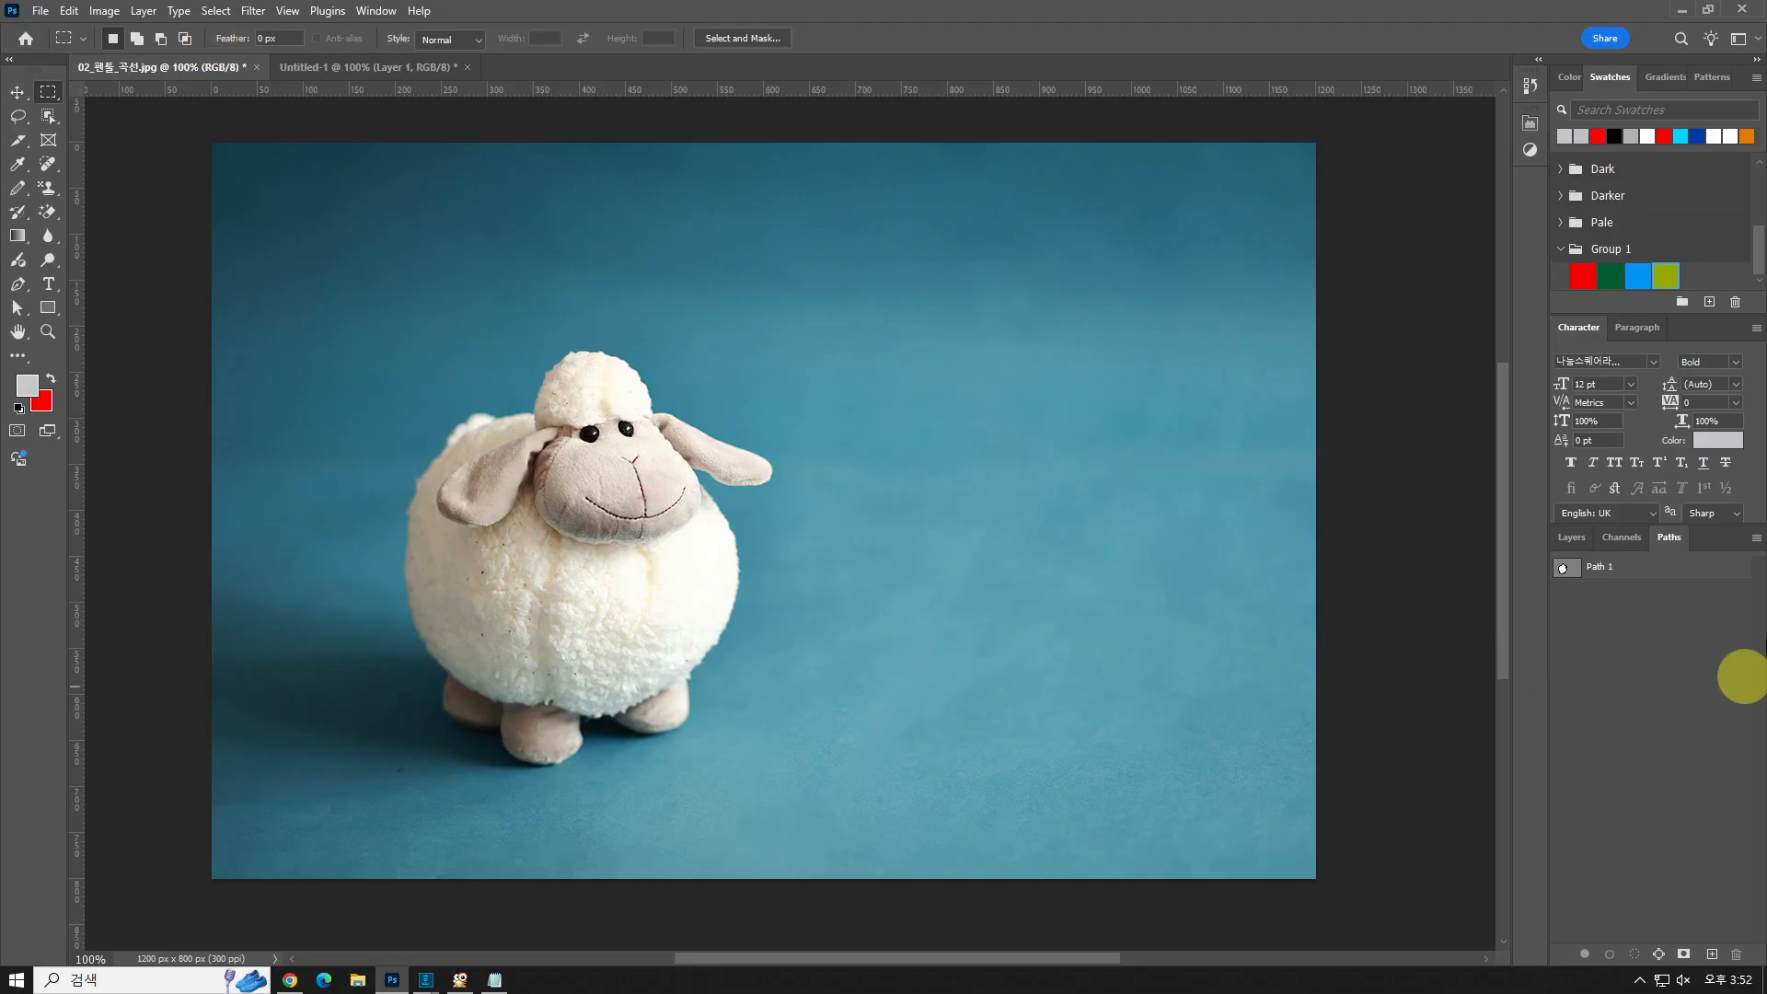
- Load Path 1 as a selection, try expanding it by 10 pixels, and undo the expansion
{"action": "left_click", "coordinate": [1574, 570]}
{"action": "left_click", "coordinate": [1569, 572], "text": "ctrl"}
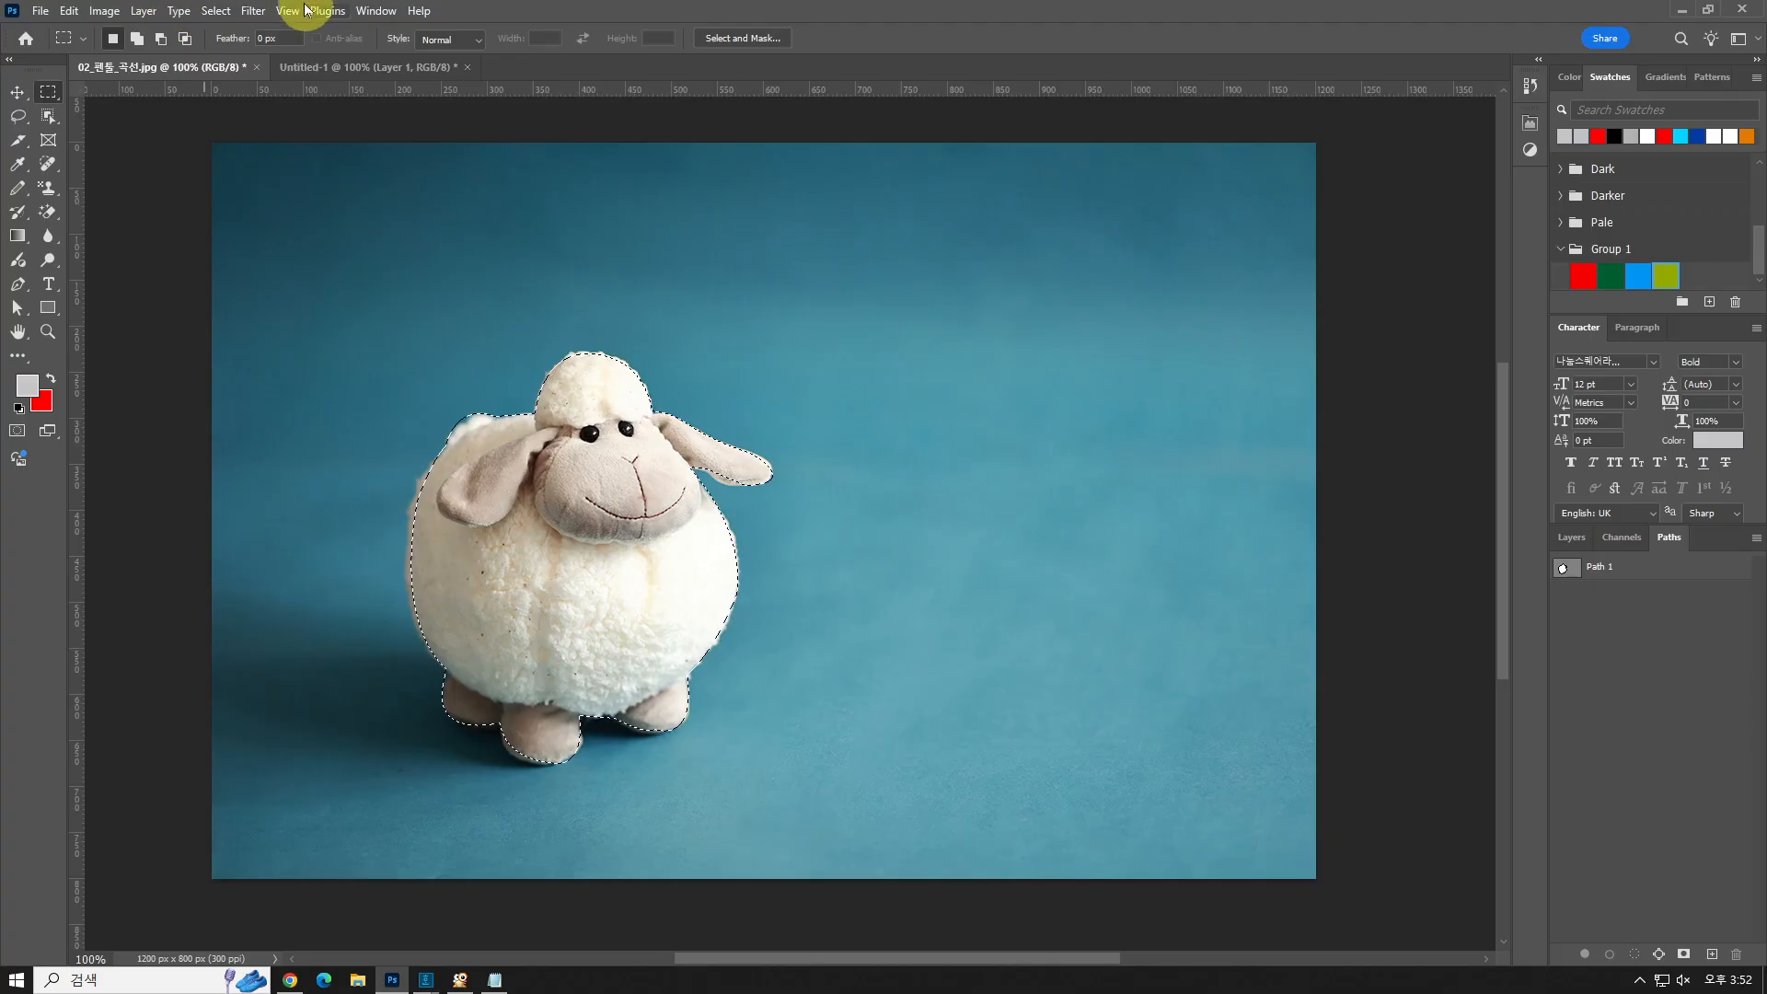
{"action": "left_click", "coordinate": [215, 10]}
{"action": "mouse_move", "coordinate": [295, 286]}
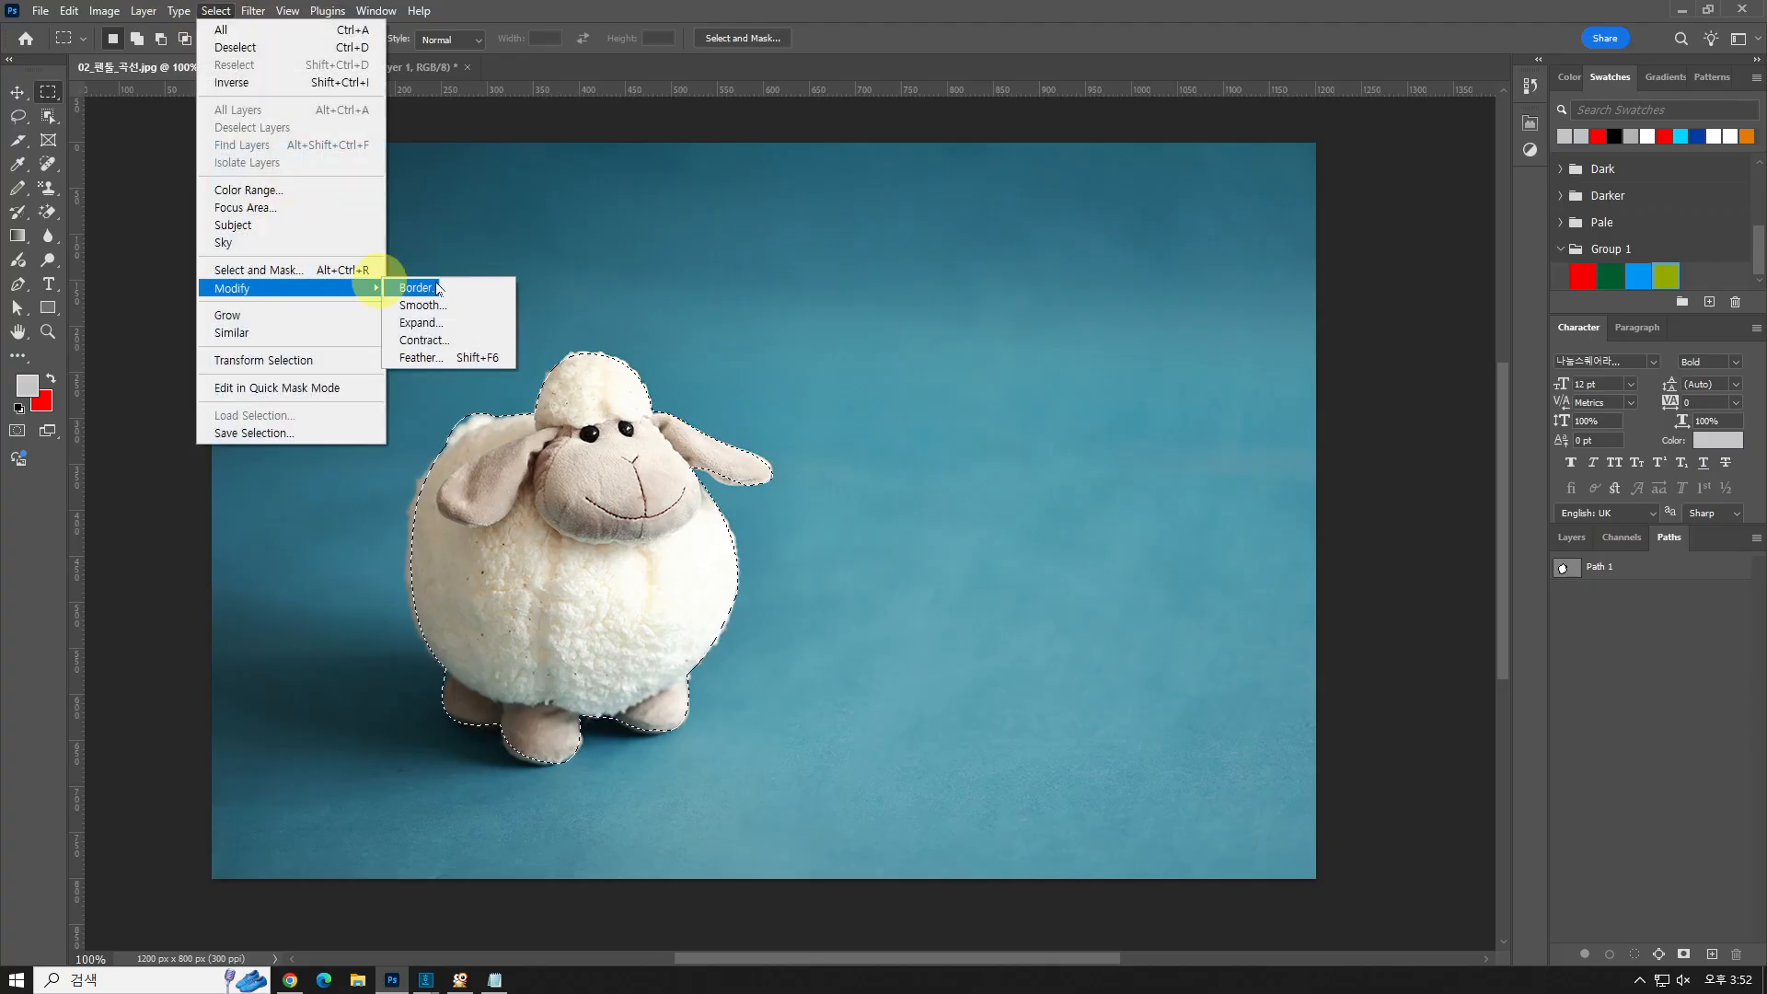
{"action": "left_click", "coordinate": [483, 325]}
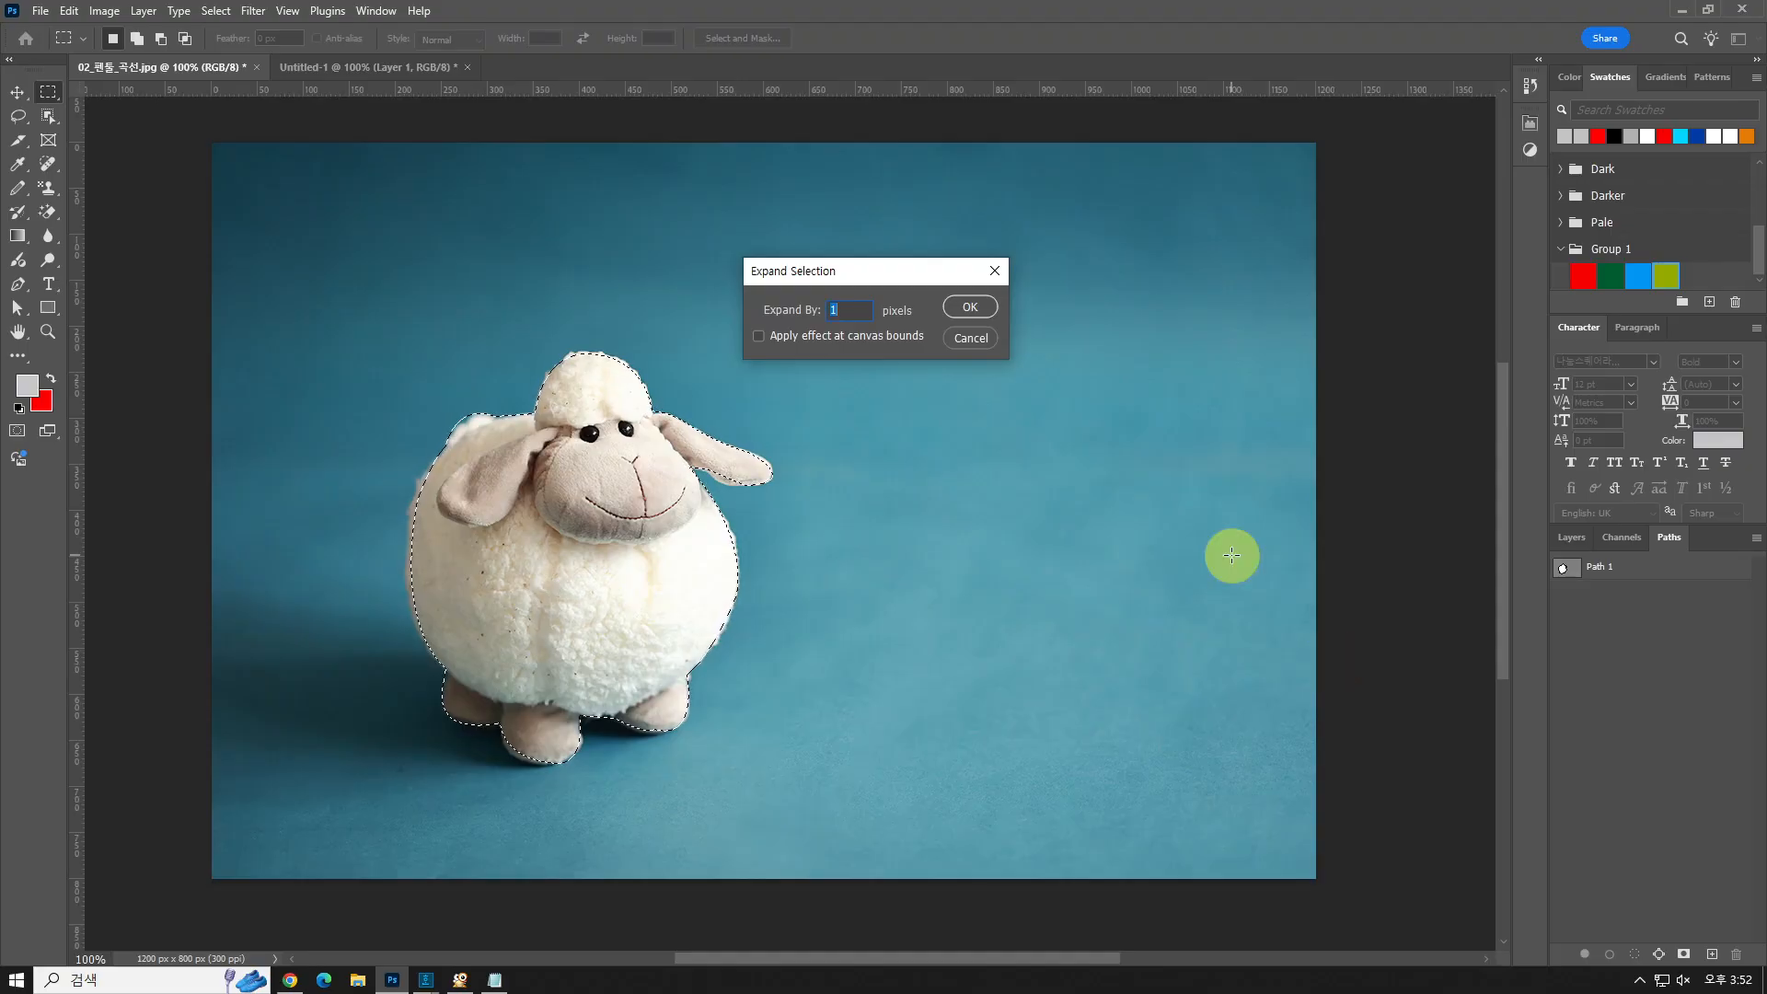
{"action": "type", "text": "10"}
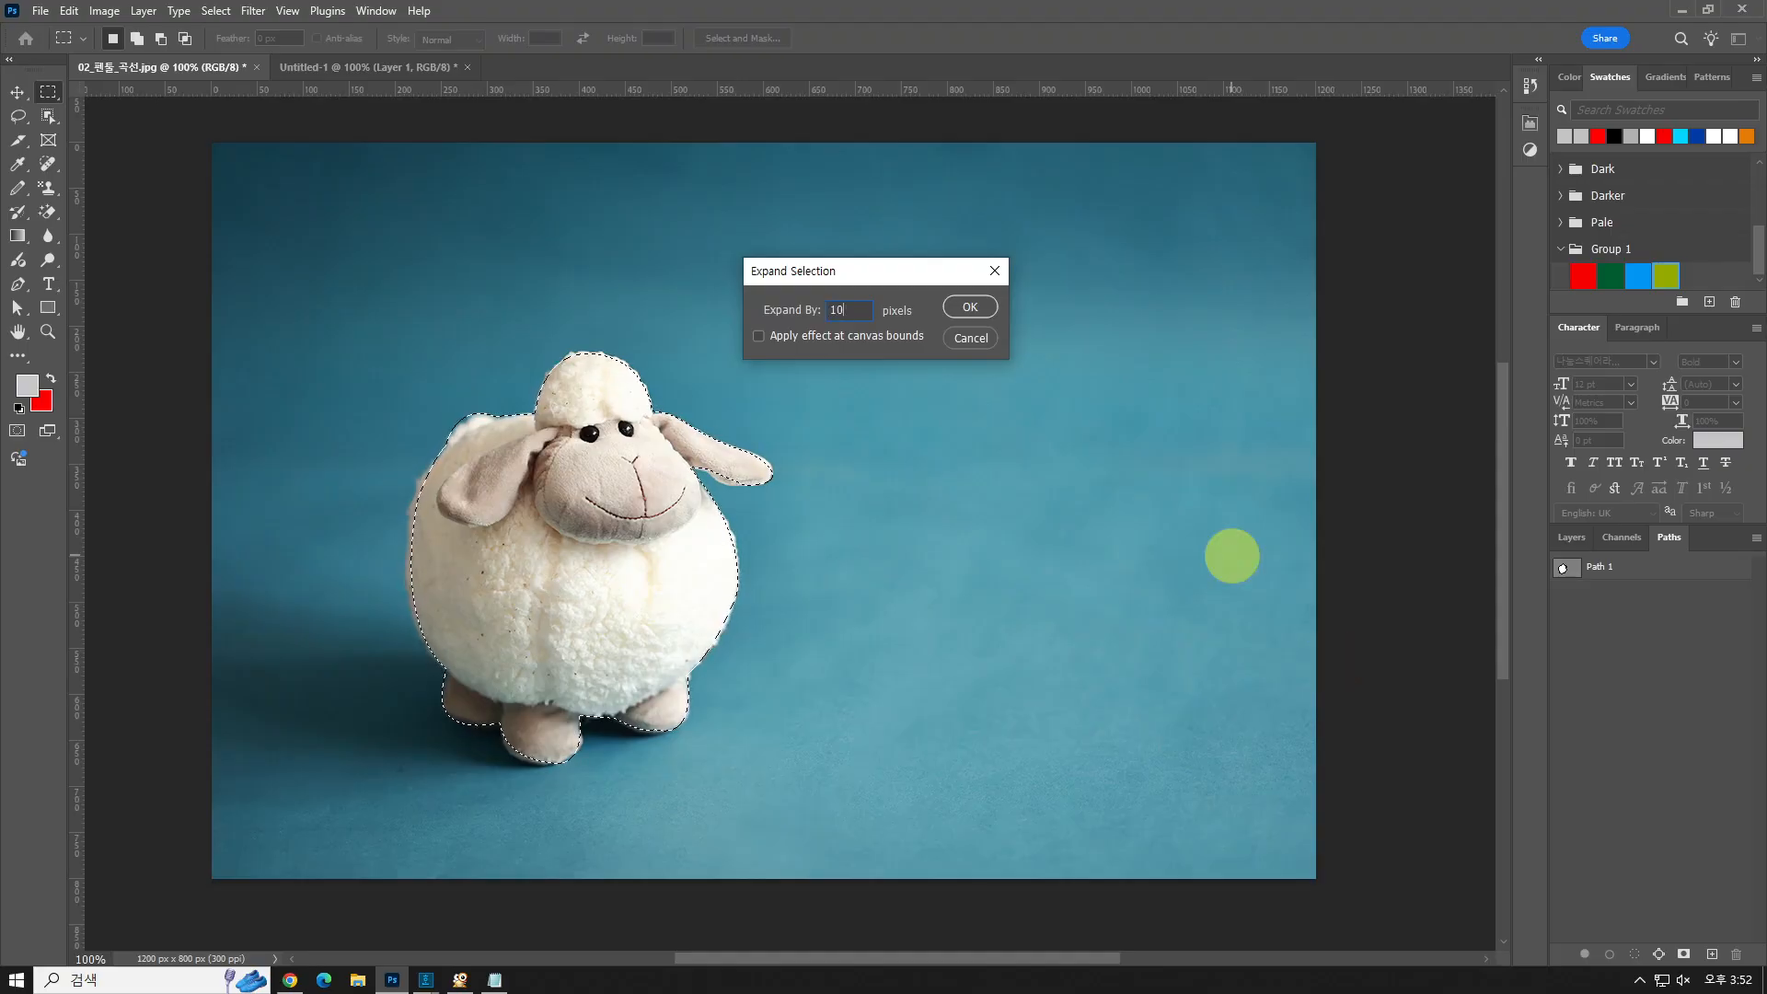
{"action": "key", "text": "Return"}
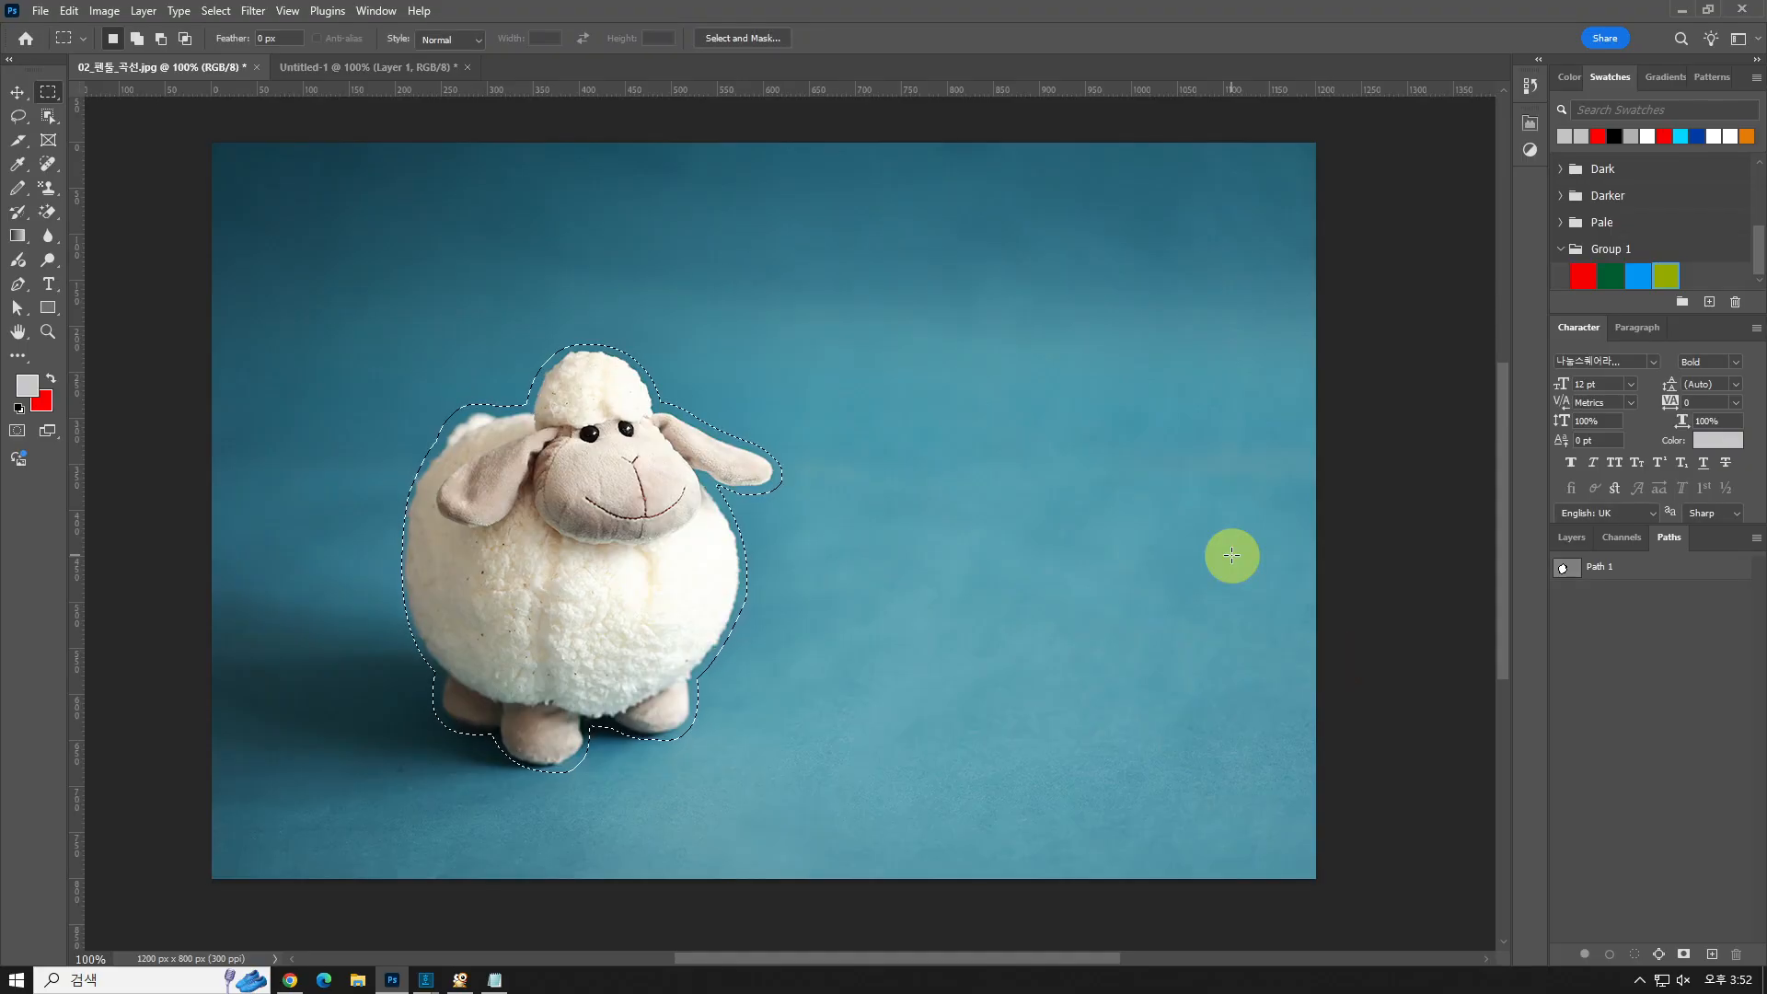
{"action": "key", "text": "ctrl+z"}
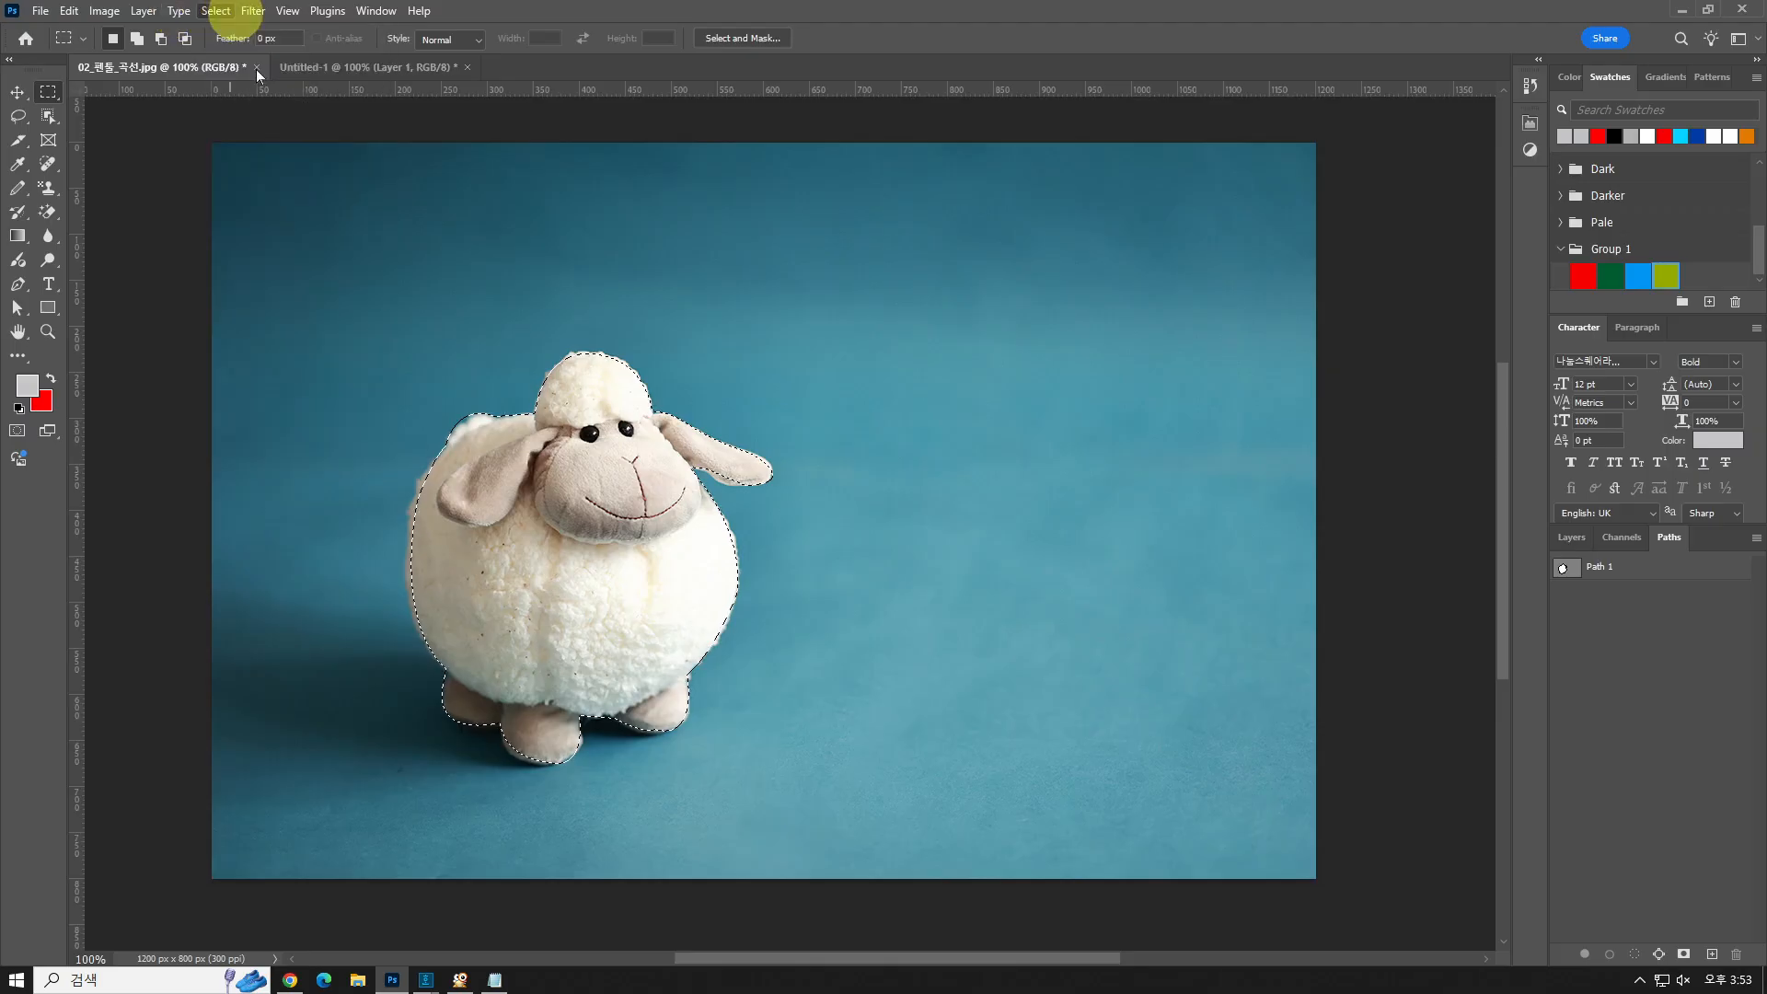
- Contract the sheep selection by 10 pixels and undo the contraction
{"action": "left_click", "coordinate": [215, 10]}
{"action": "mouse_move", "coordinate": [335, 294]}
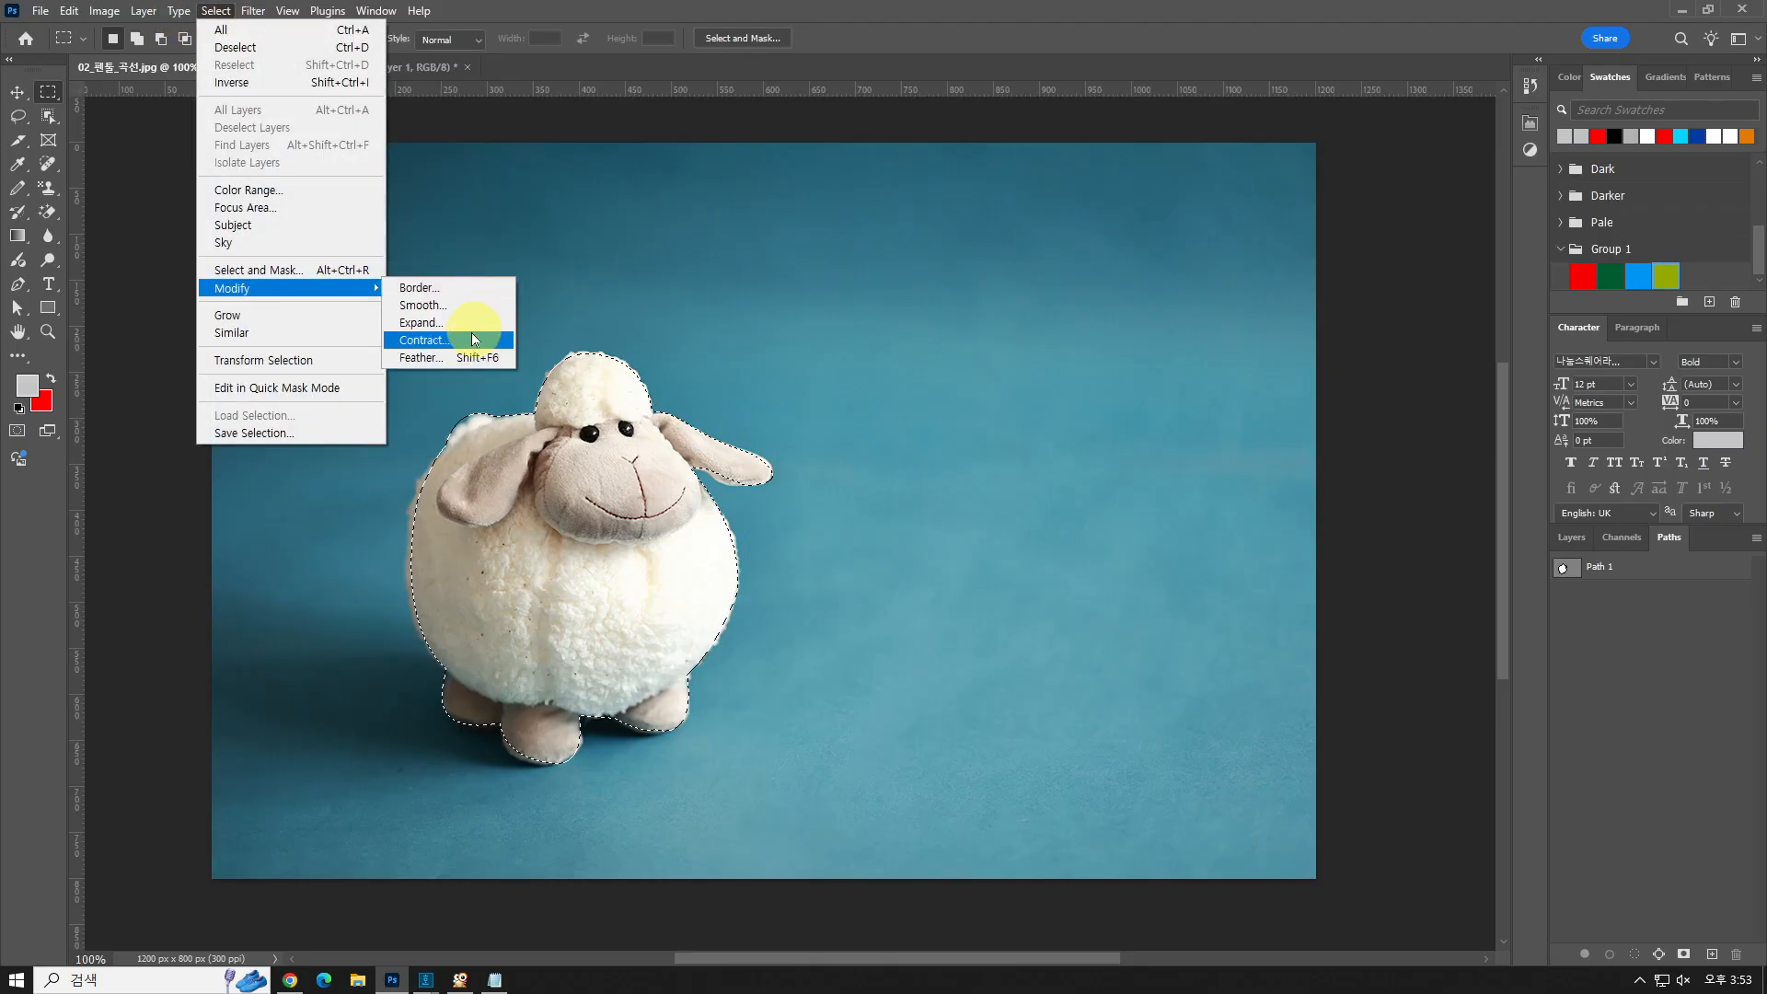
{"action": "left_click", "coordinate": [423, 337]}
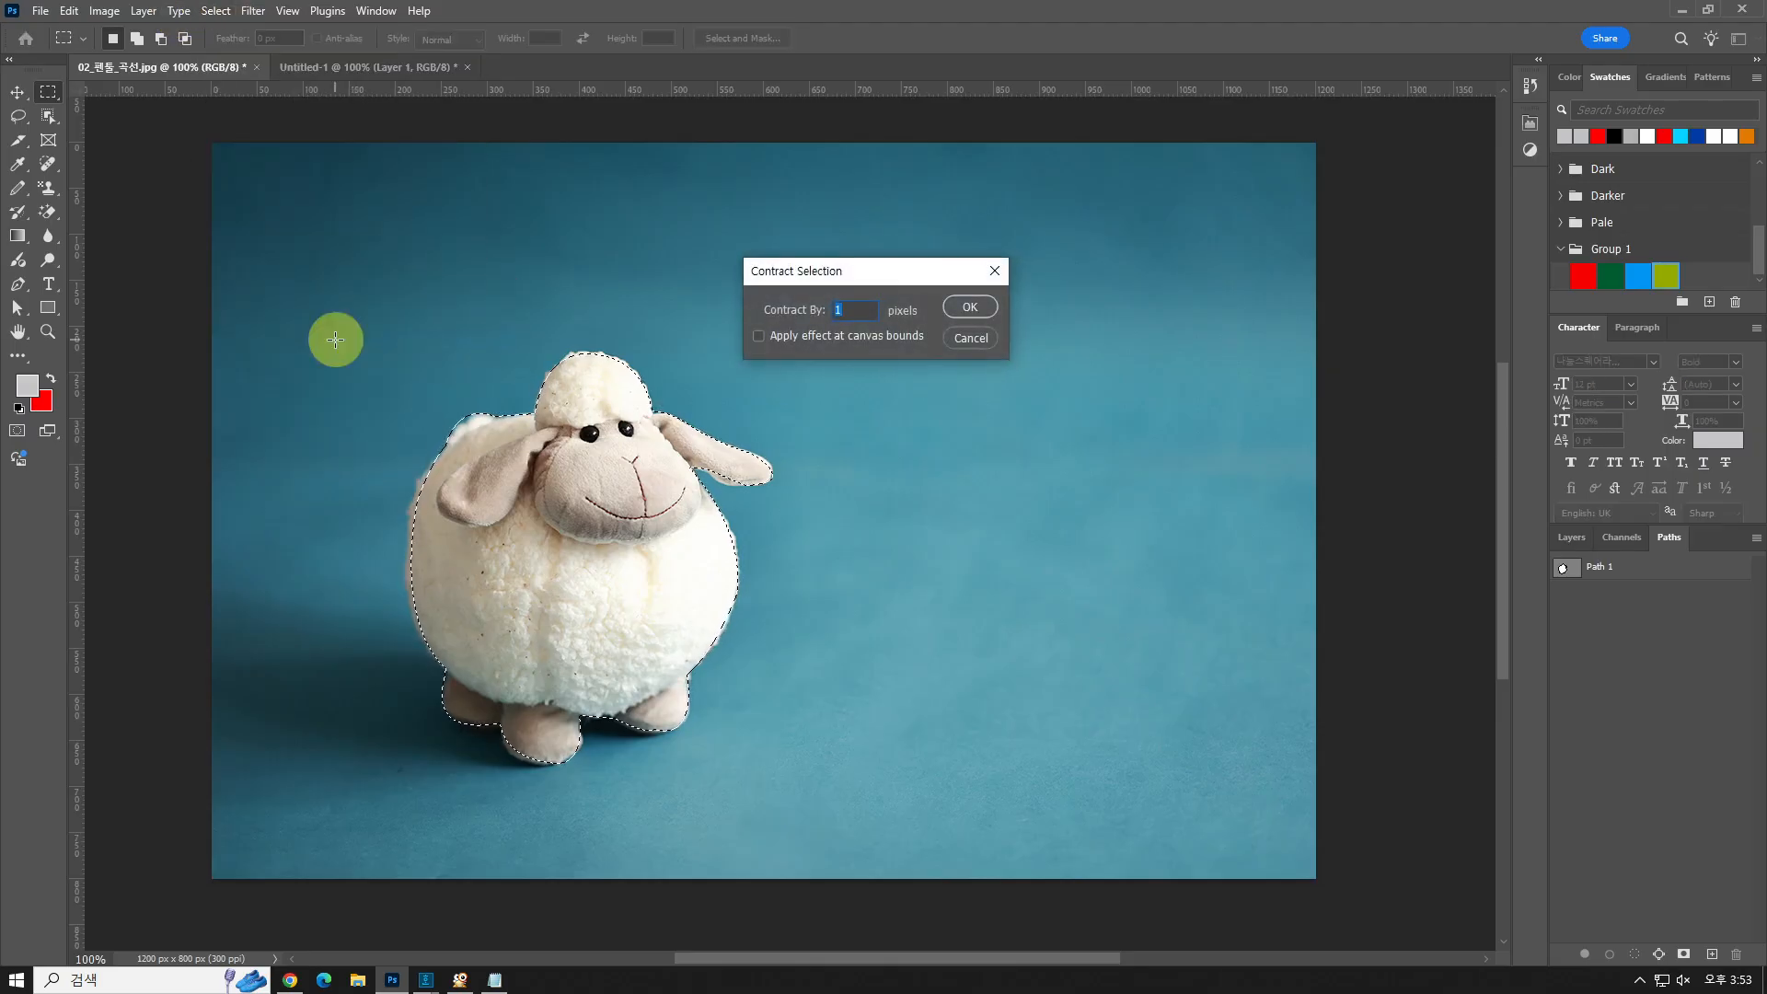
{"action": "type", "text": "10"}
{"action": "key", "text": "Return"}
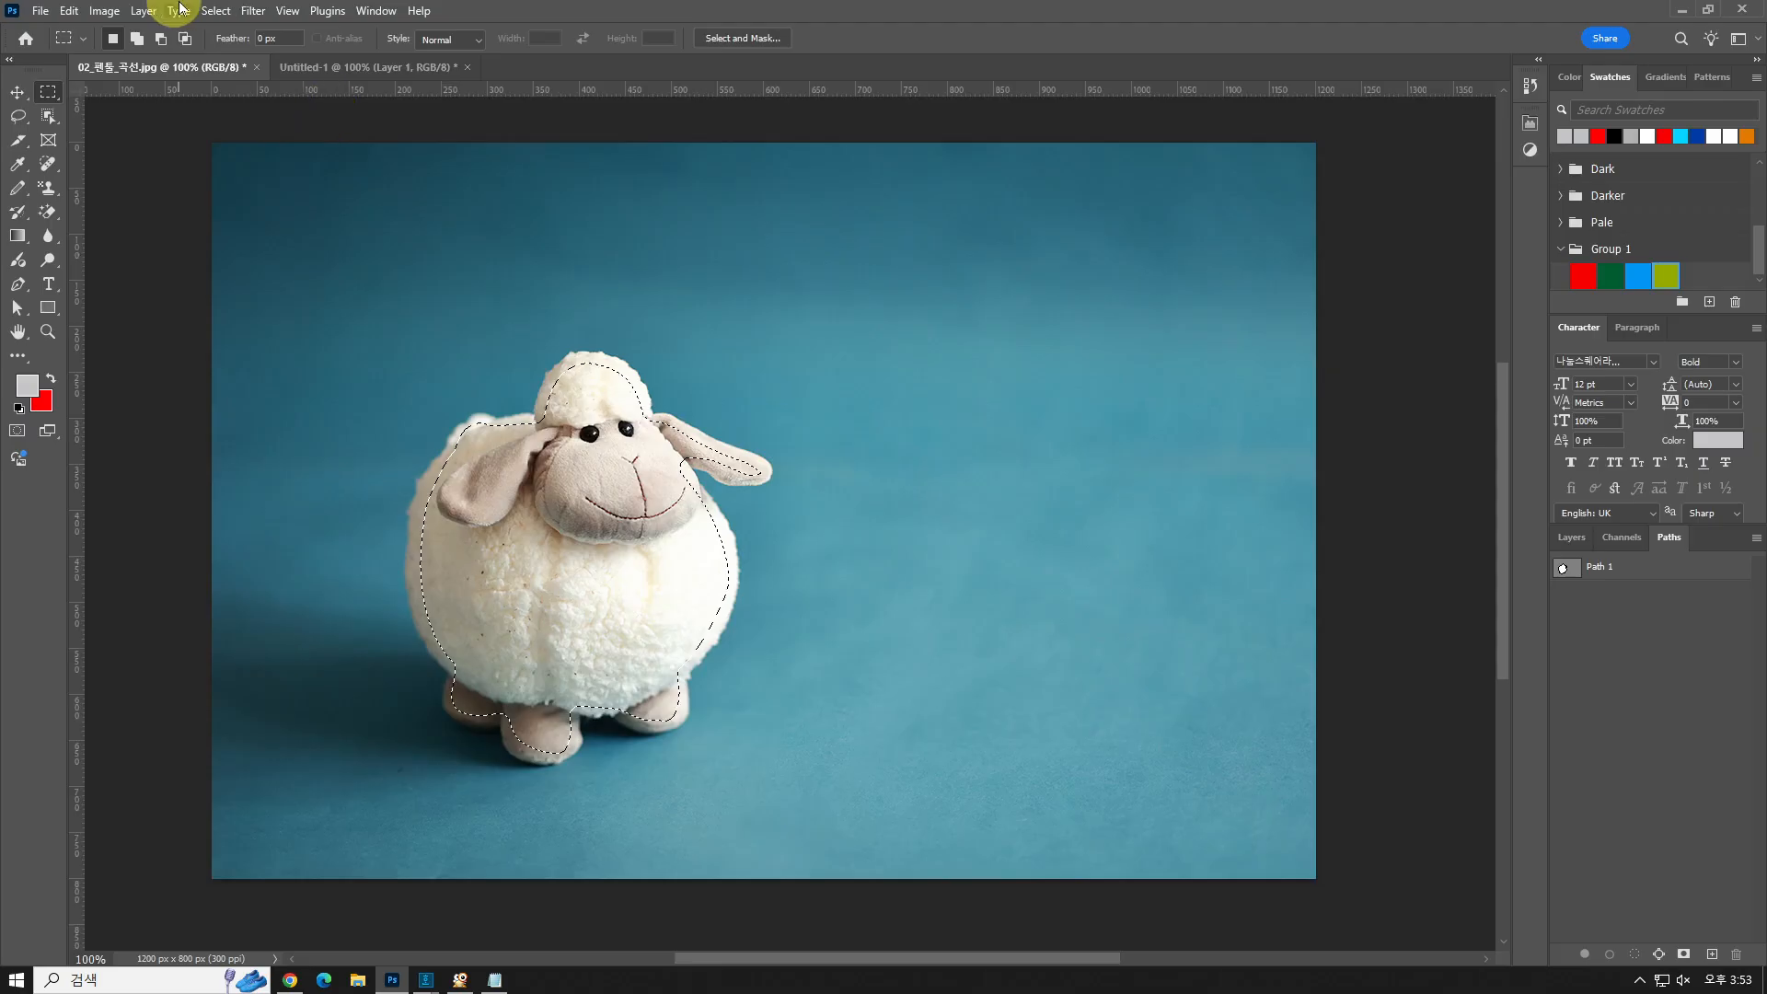
{"action": "key", "text": "ctrl+z"}
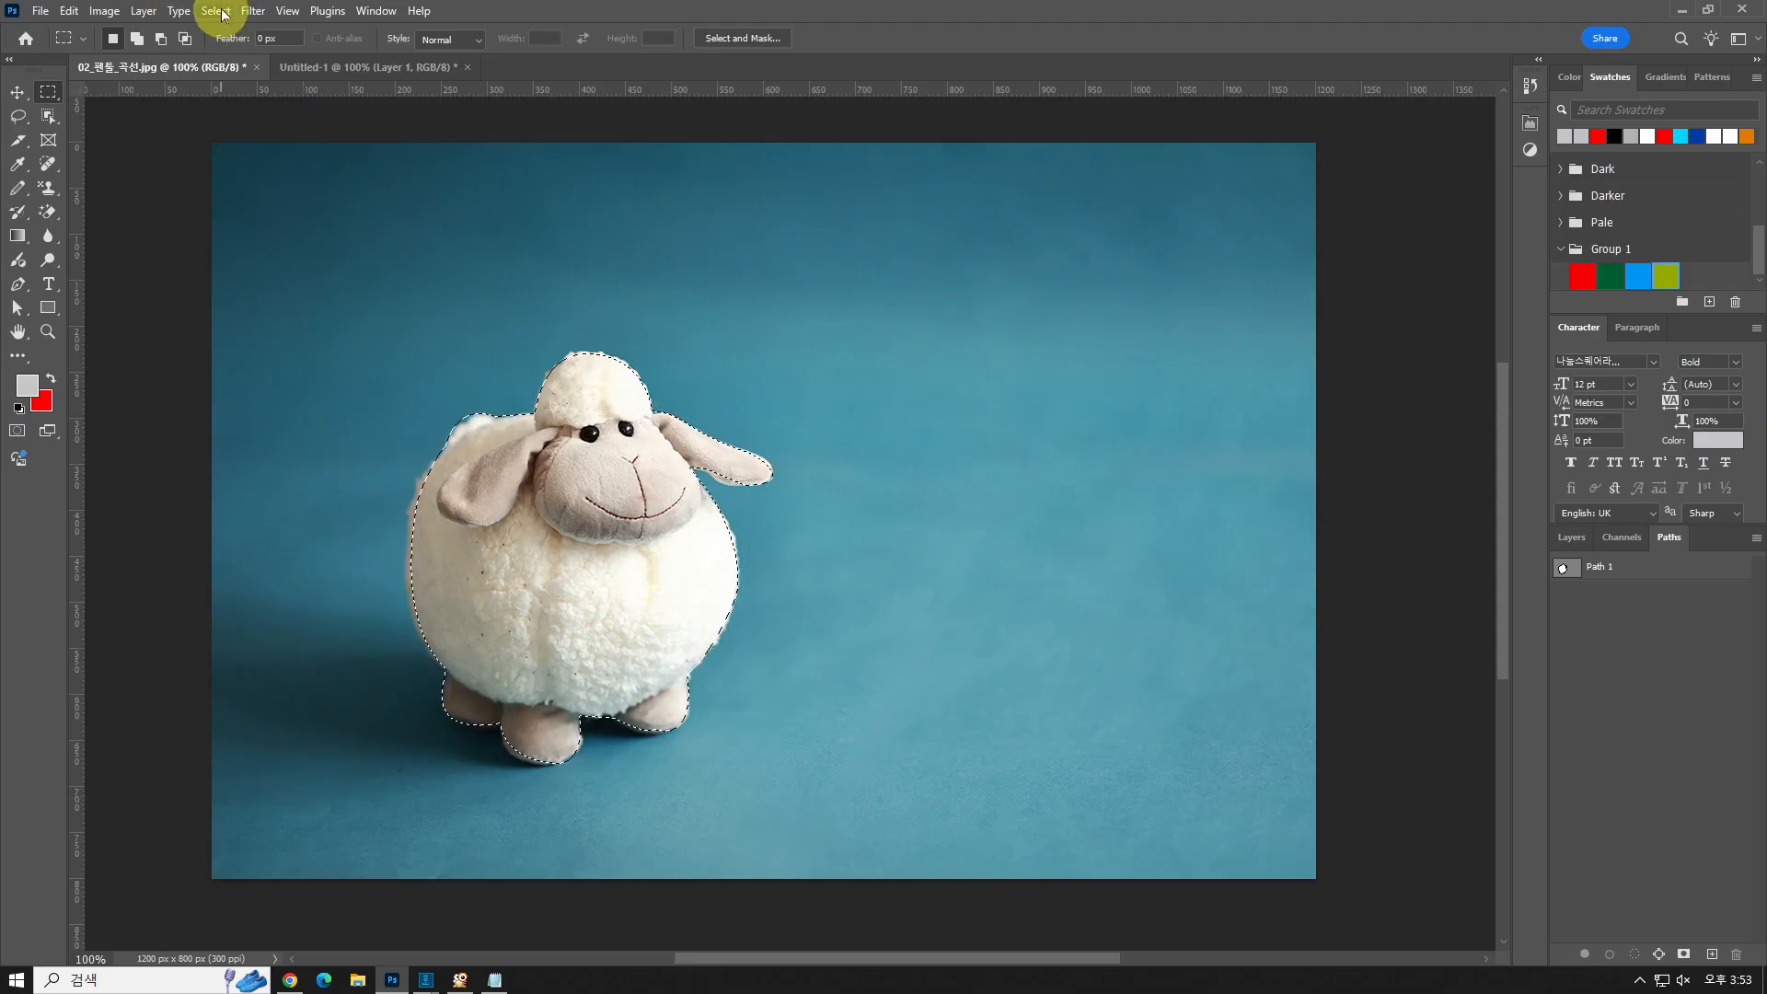
- Contract the sheep selection by 2 pixels
{"action": "left_click", "coordinate": [221, 13]}
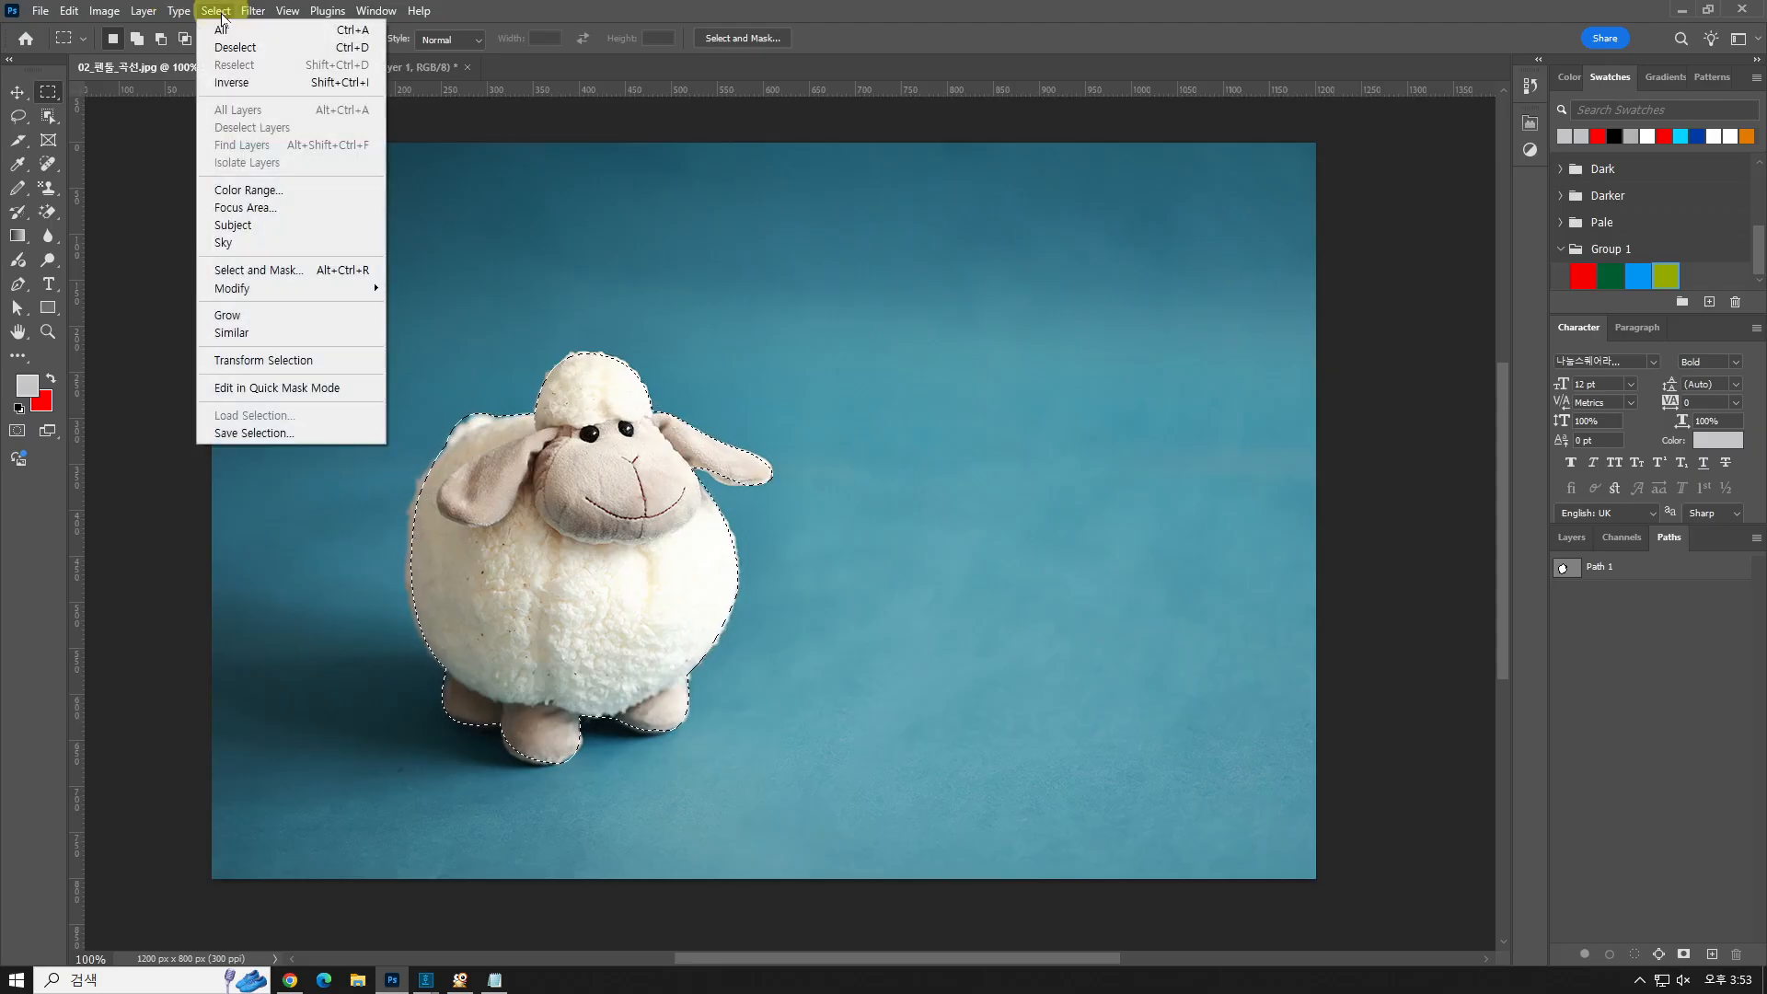
{"action": "left_click", "coordinate": [276, 291]}
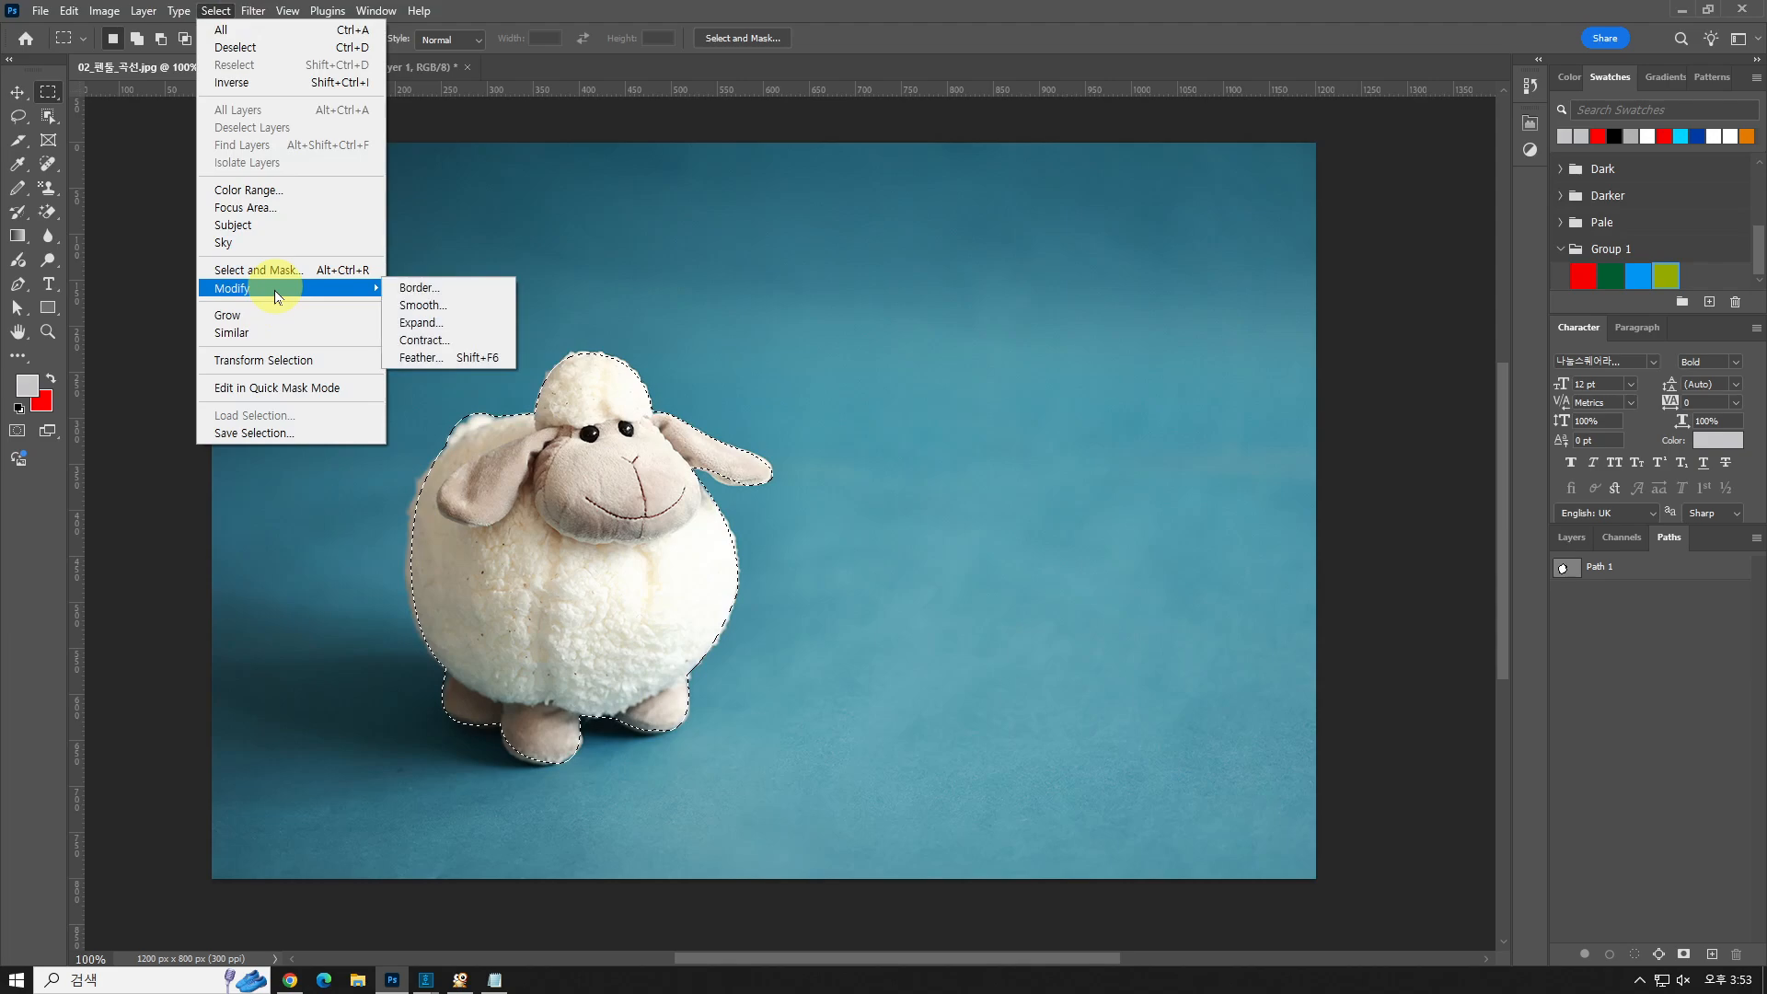
{"action": "left_click", "coordinate": [420, 340]}
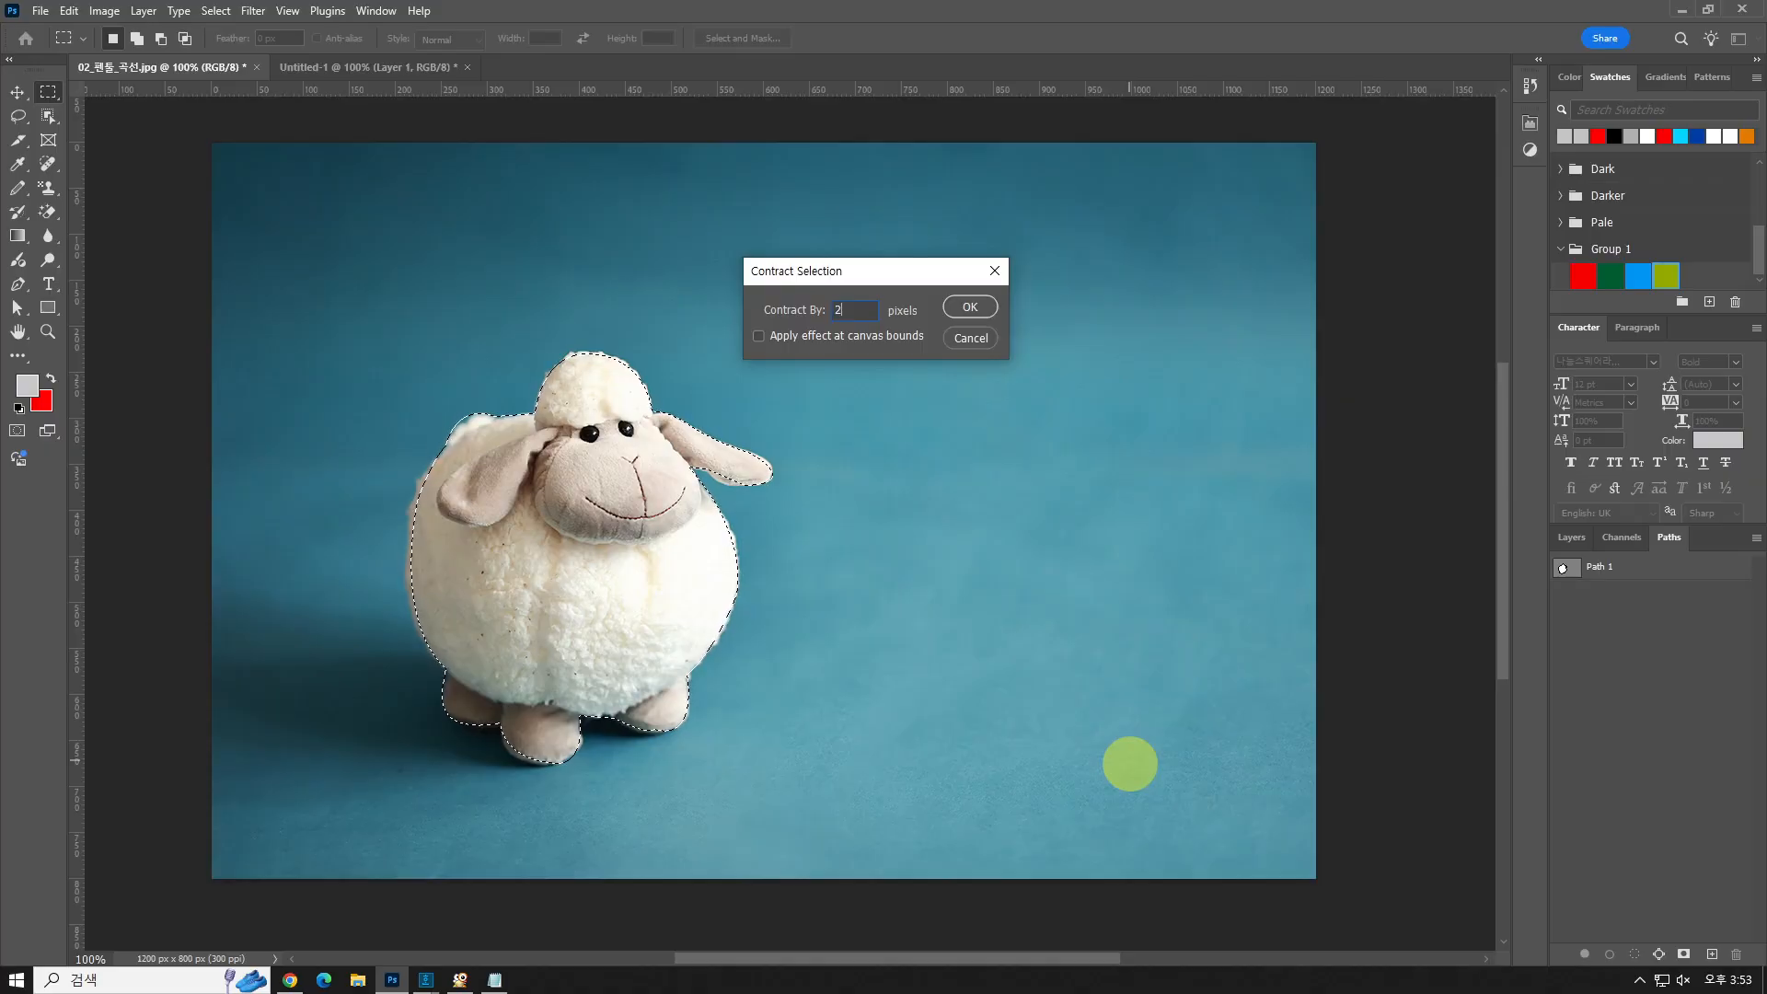
{"action": "key", "text": "Return"}
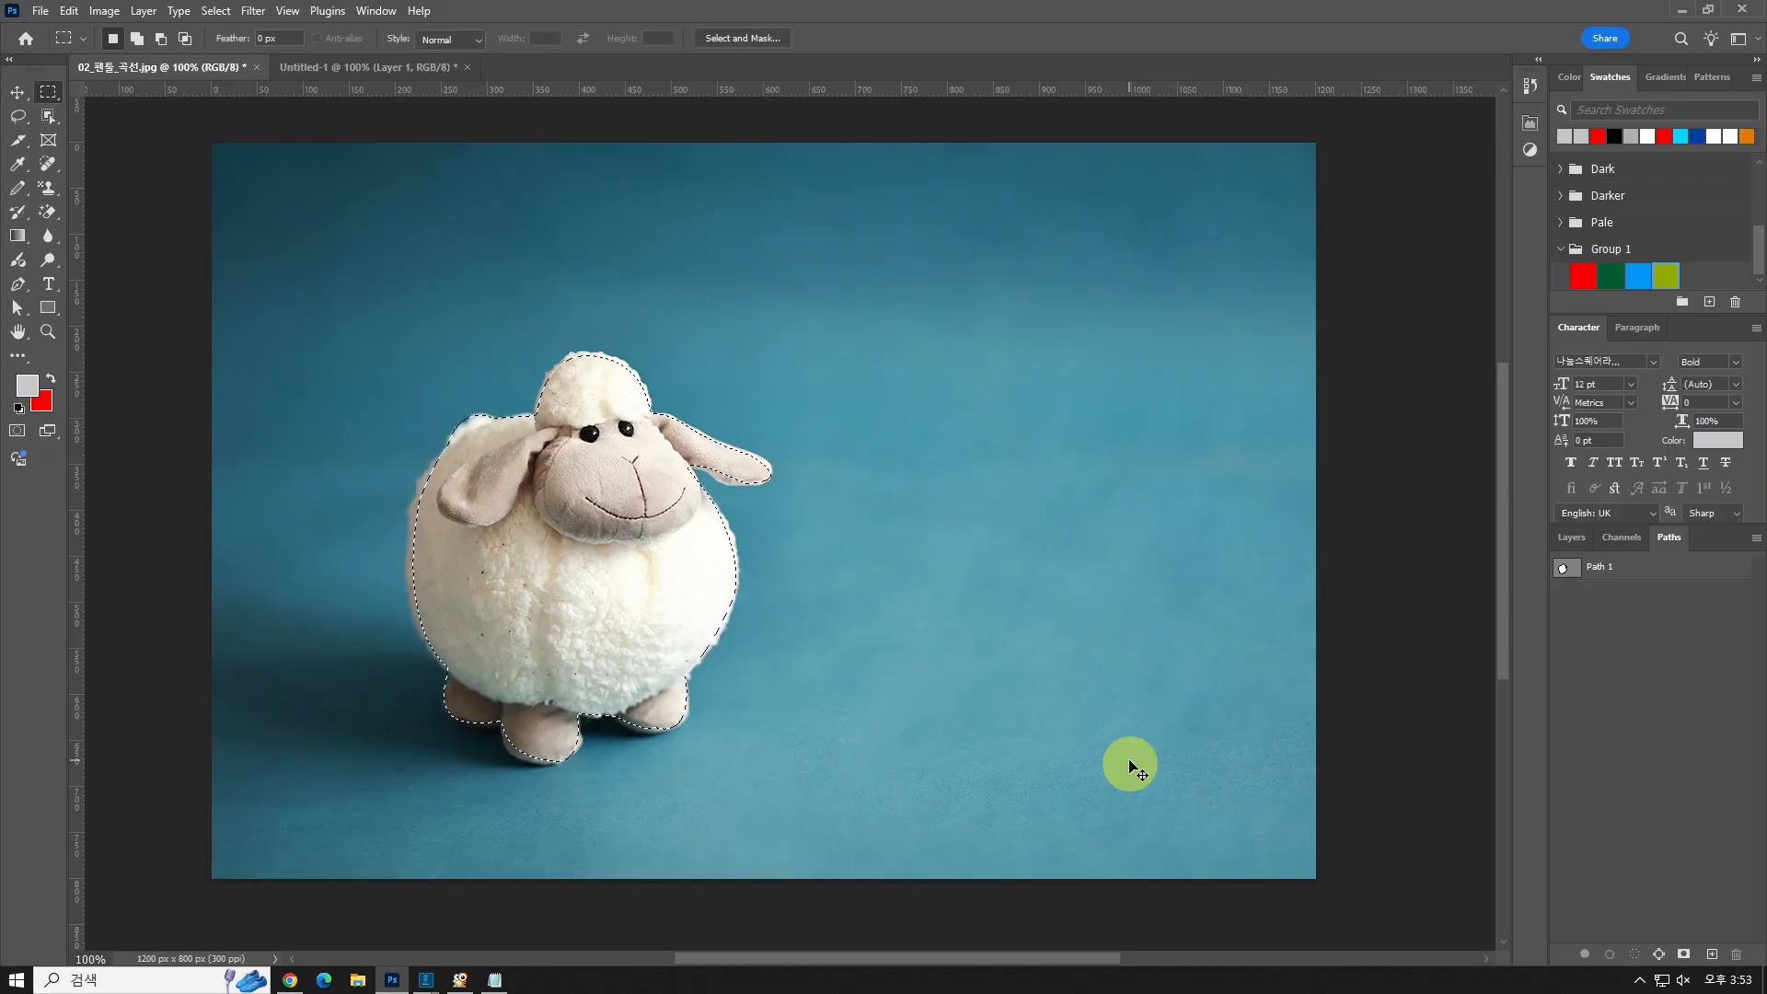
- Copy the selected sheep and paste it into a new 390 x 443 px document with a white background
{"action": "key", "text": "ctrl+c"}
{"action": "key", "text": "ctrl+n"}
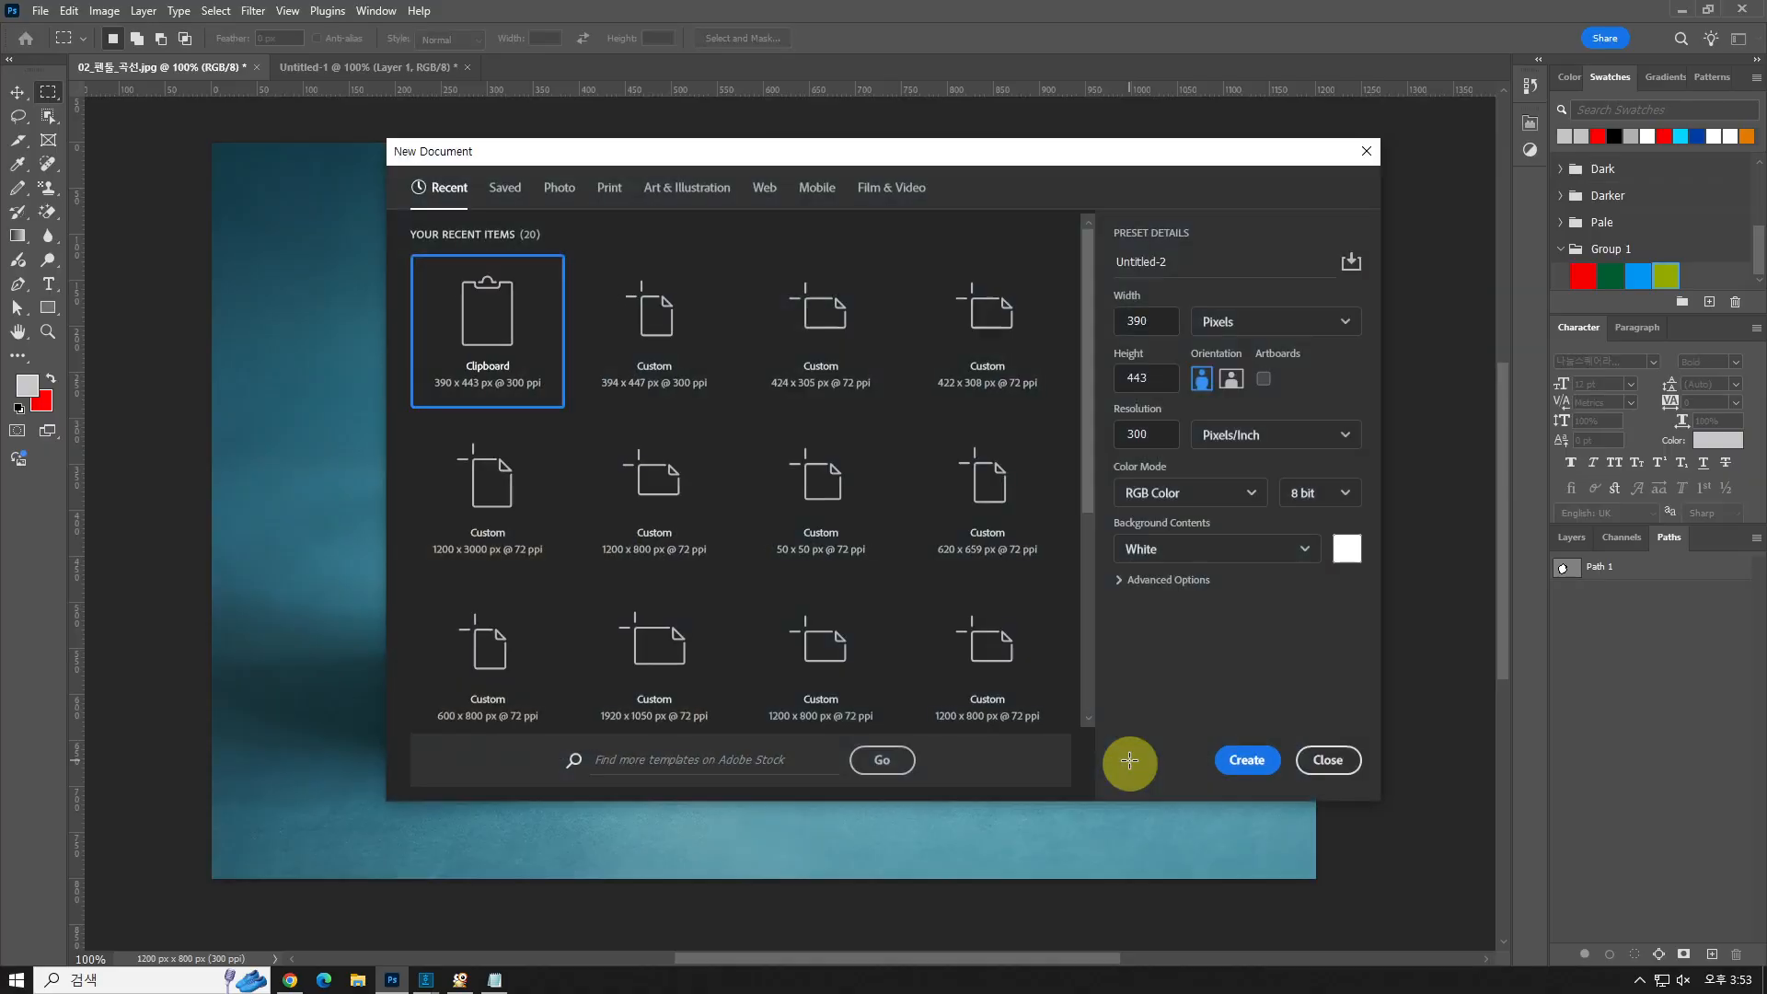
{"action": "key", "text": "Return"}
{"action": "key", "text": "ctrl+v"}
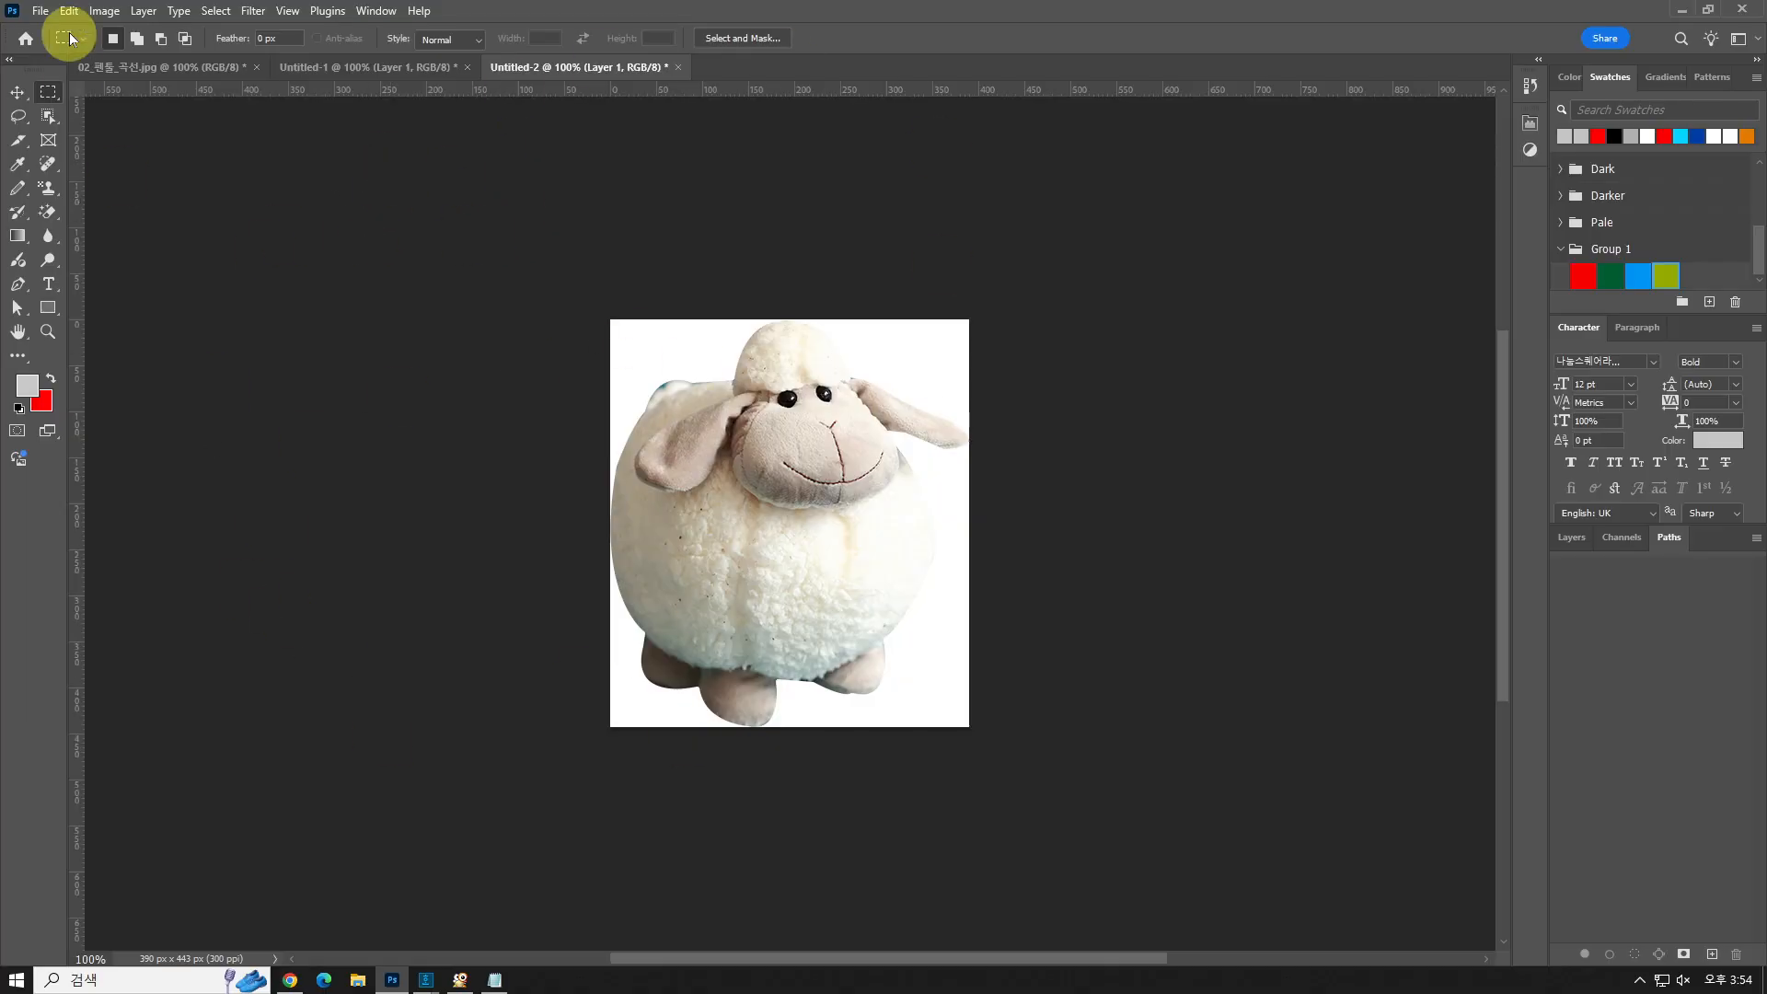
- Compare the cut-out edges of the sheep in Untitled-1 and Untitled-2, checking the original image as well
{"action": "left_click", "coordinate": [136, 66]}
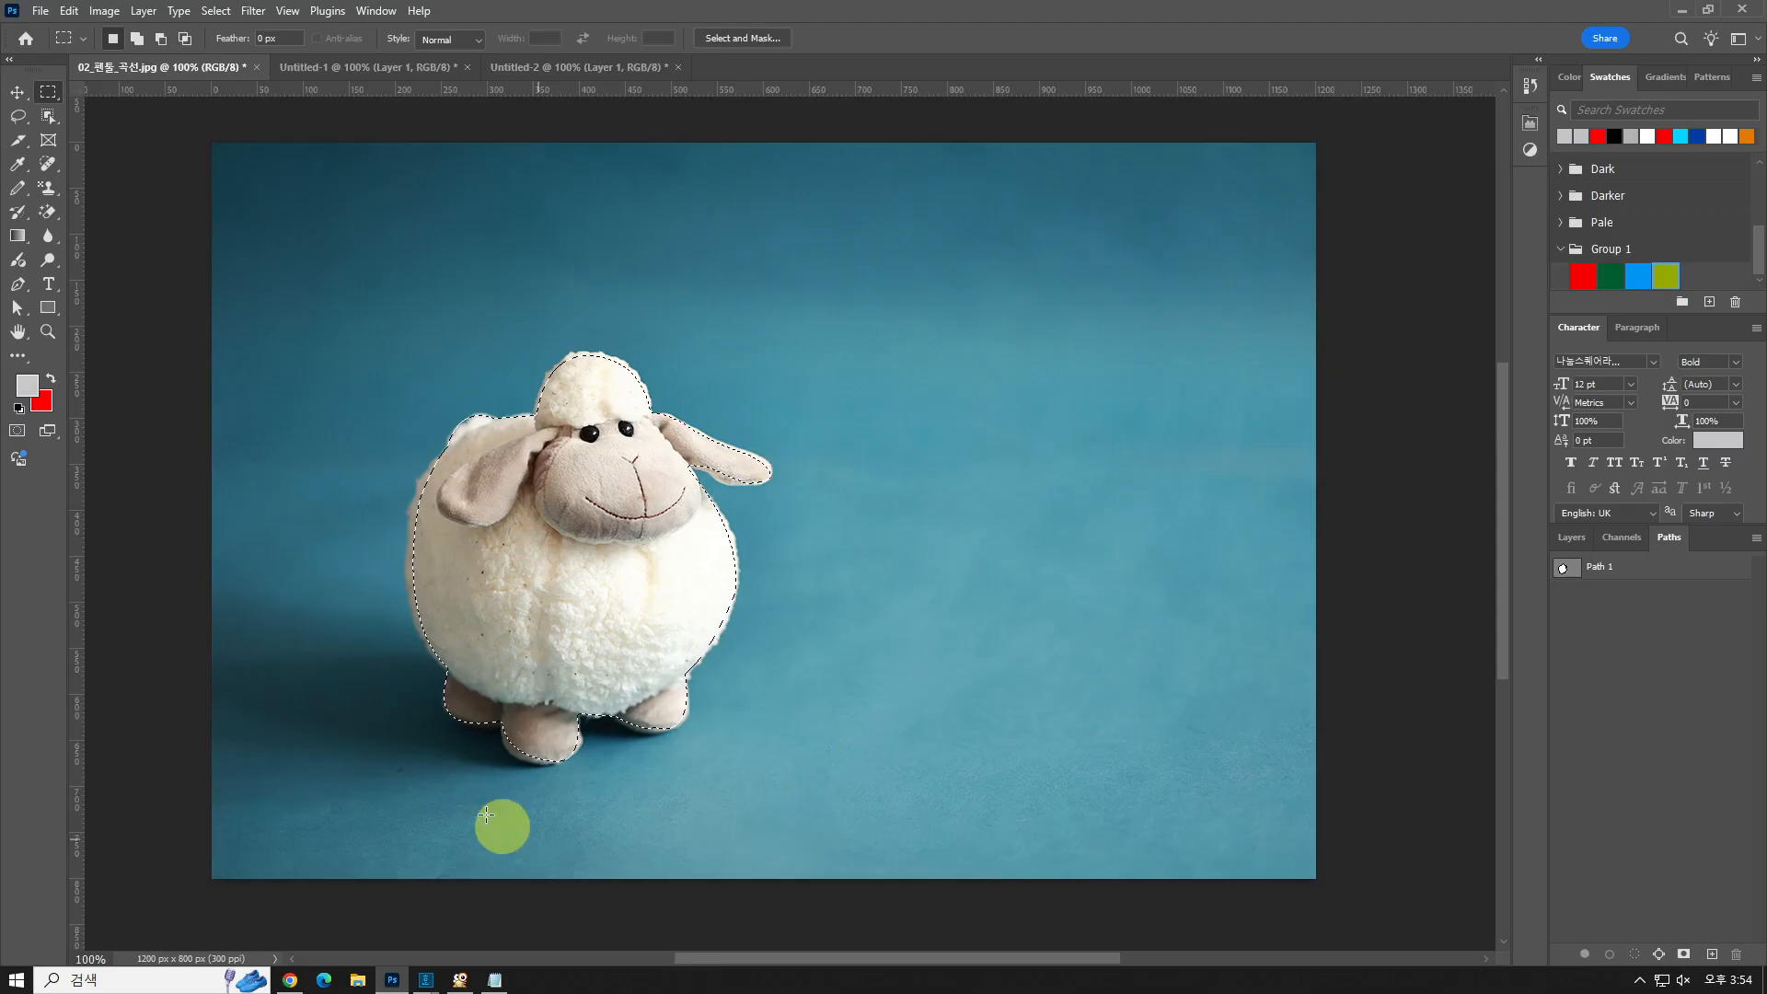
{"action": "left_click", "coordinate": [522, 68]}
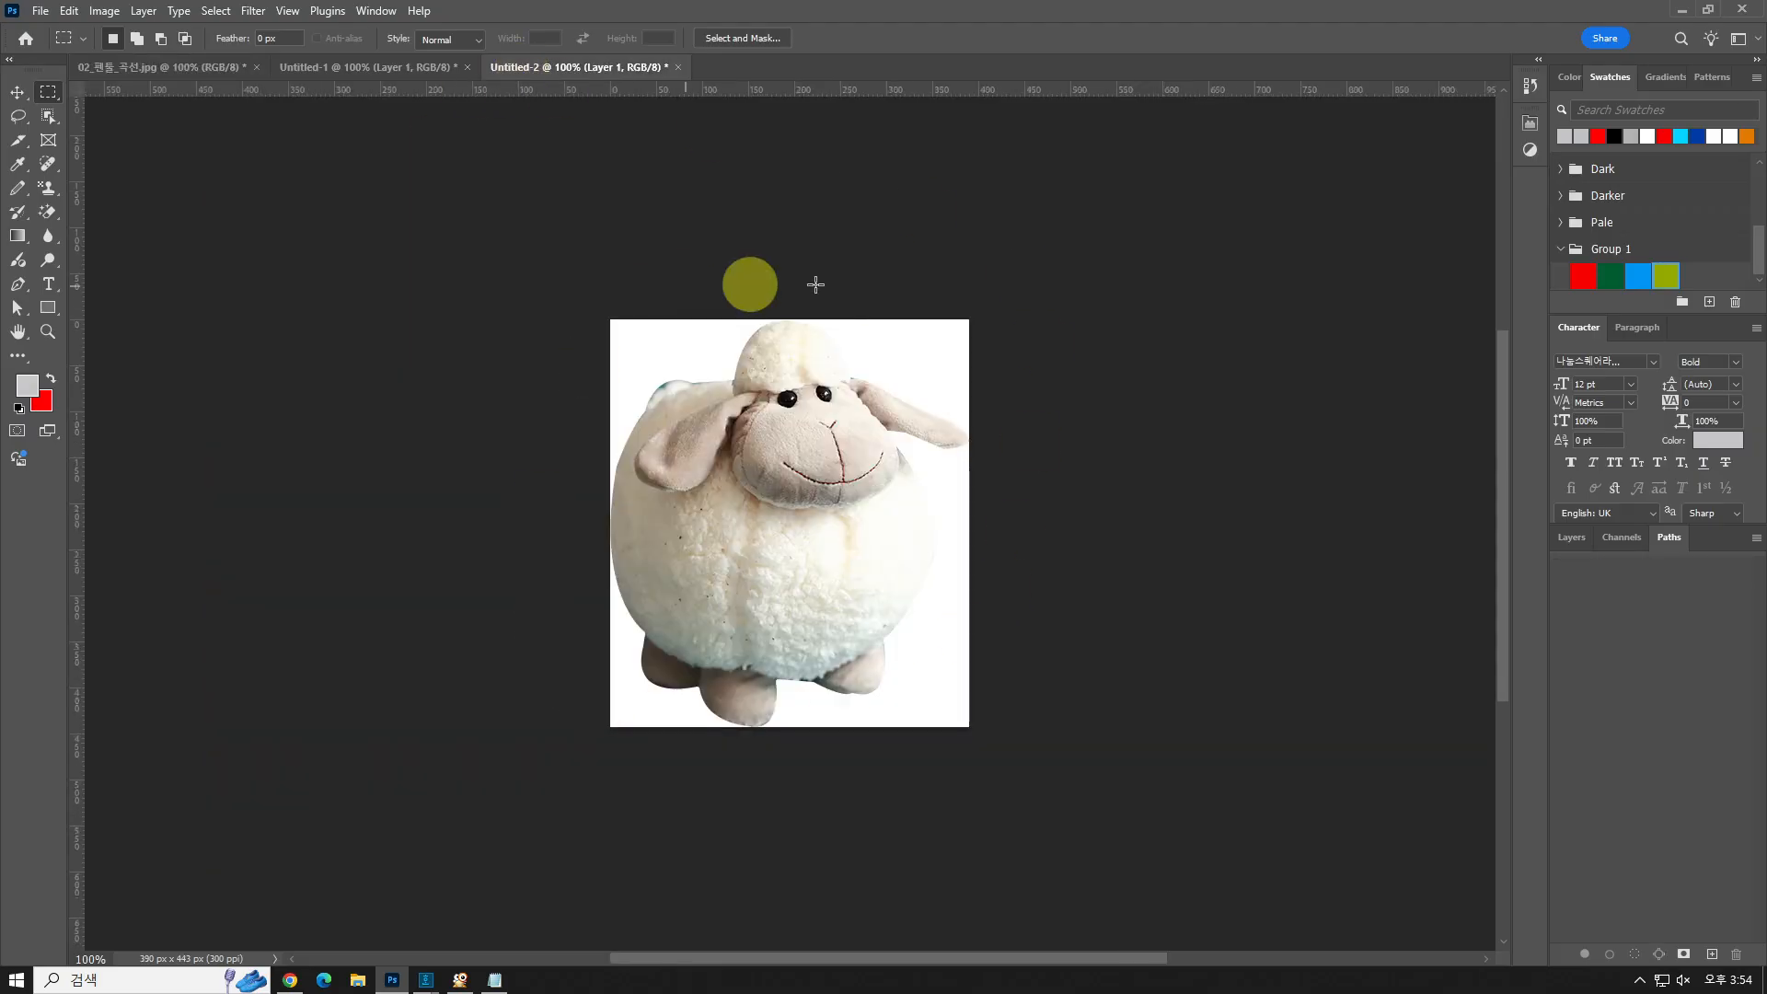
{"action": "left_click", "coordinate": [322, 72]}
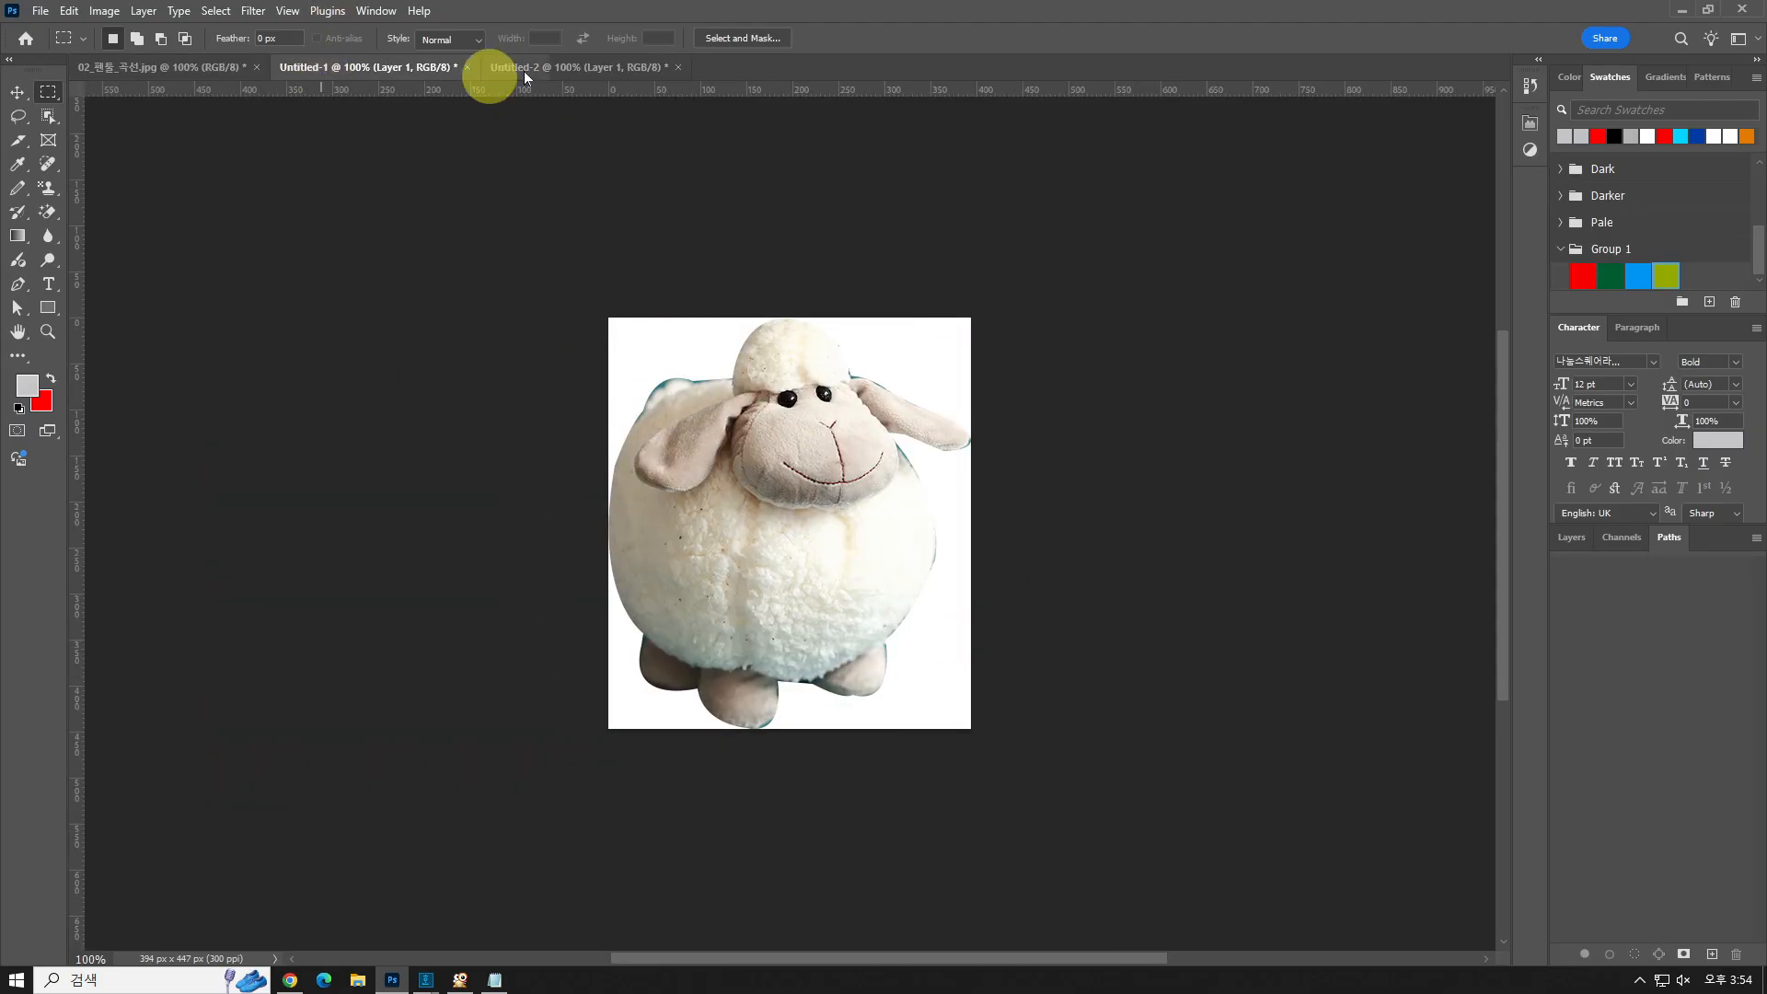
{"action": "left_click", "coordinate": [570, 68]}
{"action": "left_click", "coordinate": [406, 77]}
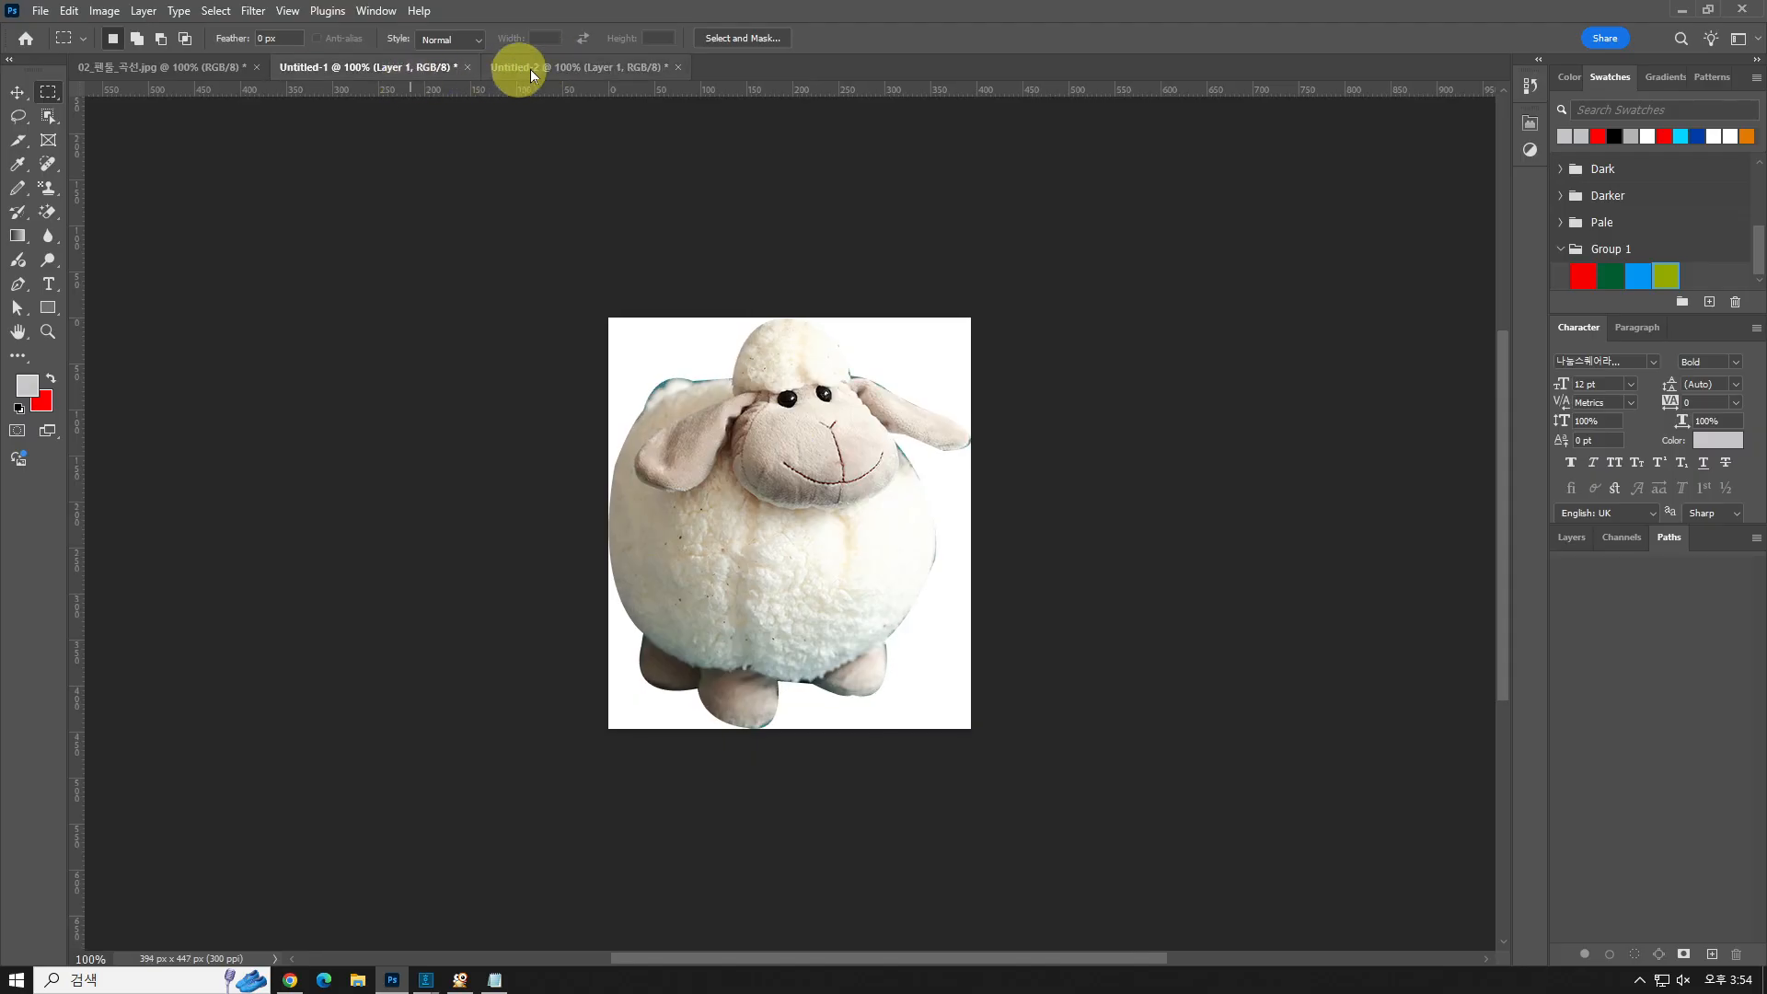
{"action": "left_click", "coordinate": [511, 67]}
- Open 03_펜툴_컵.jpg and start a Pen tool path from the mug's lower left corner along its side and rim to the handle's top
{"action": "left_click", "coordinate": [16, 92]}
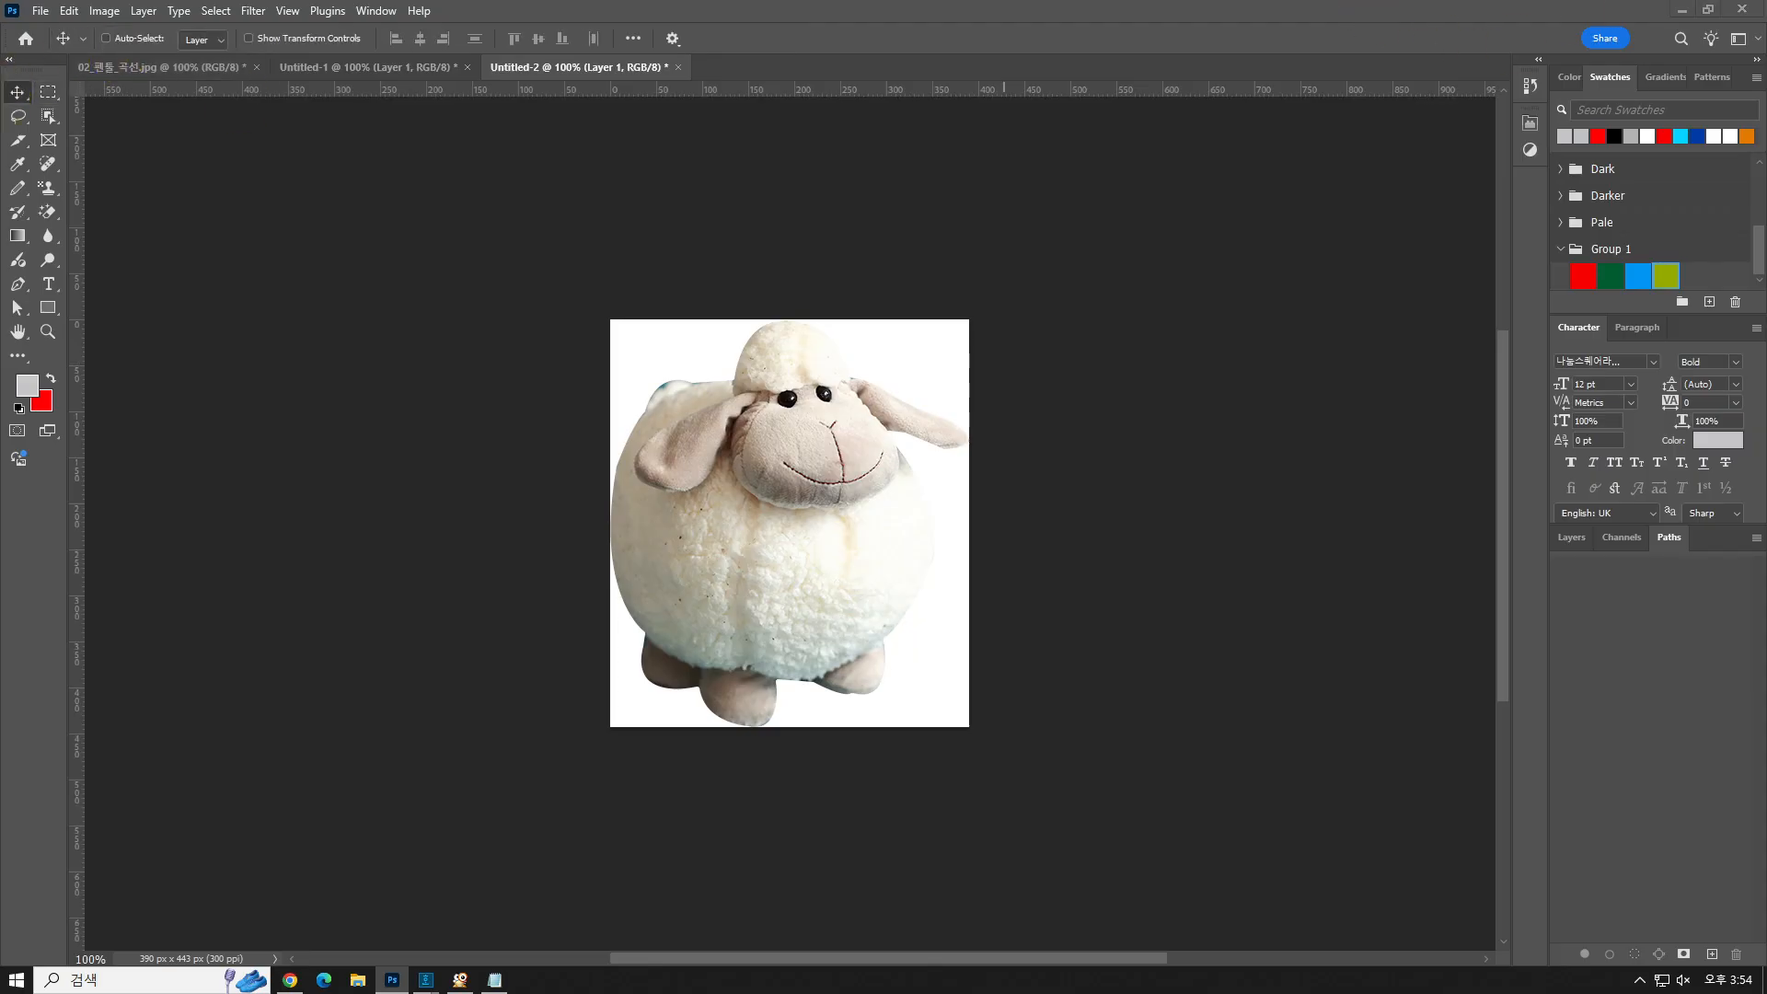
{"action": "left_click_drag", "start_coordinate": [1118, 0], "coordinate": [1156, 16]}
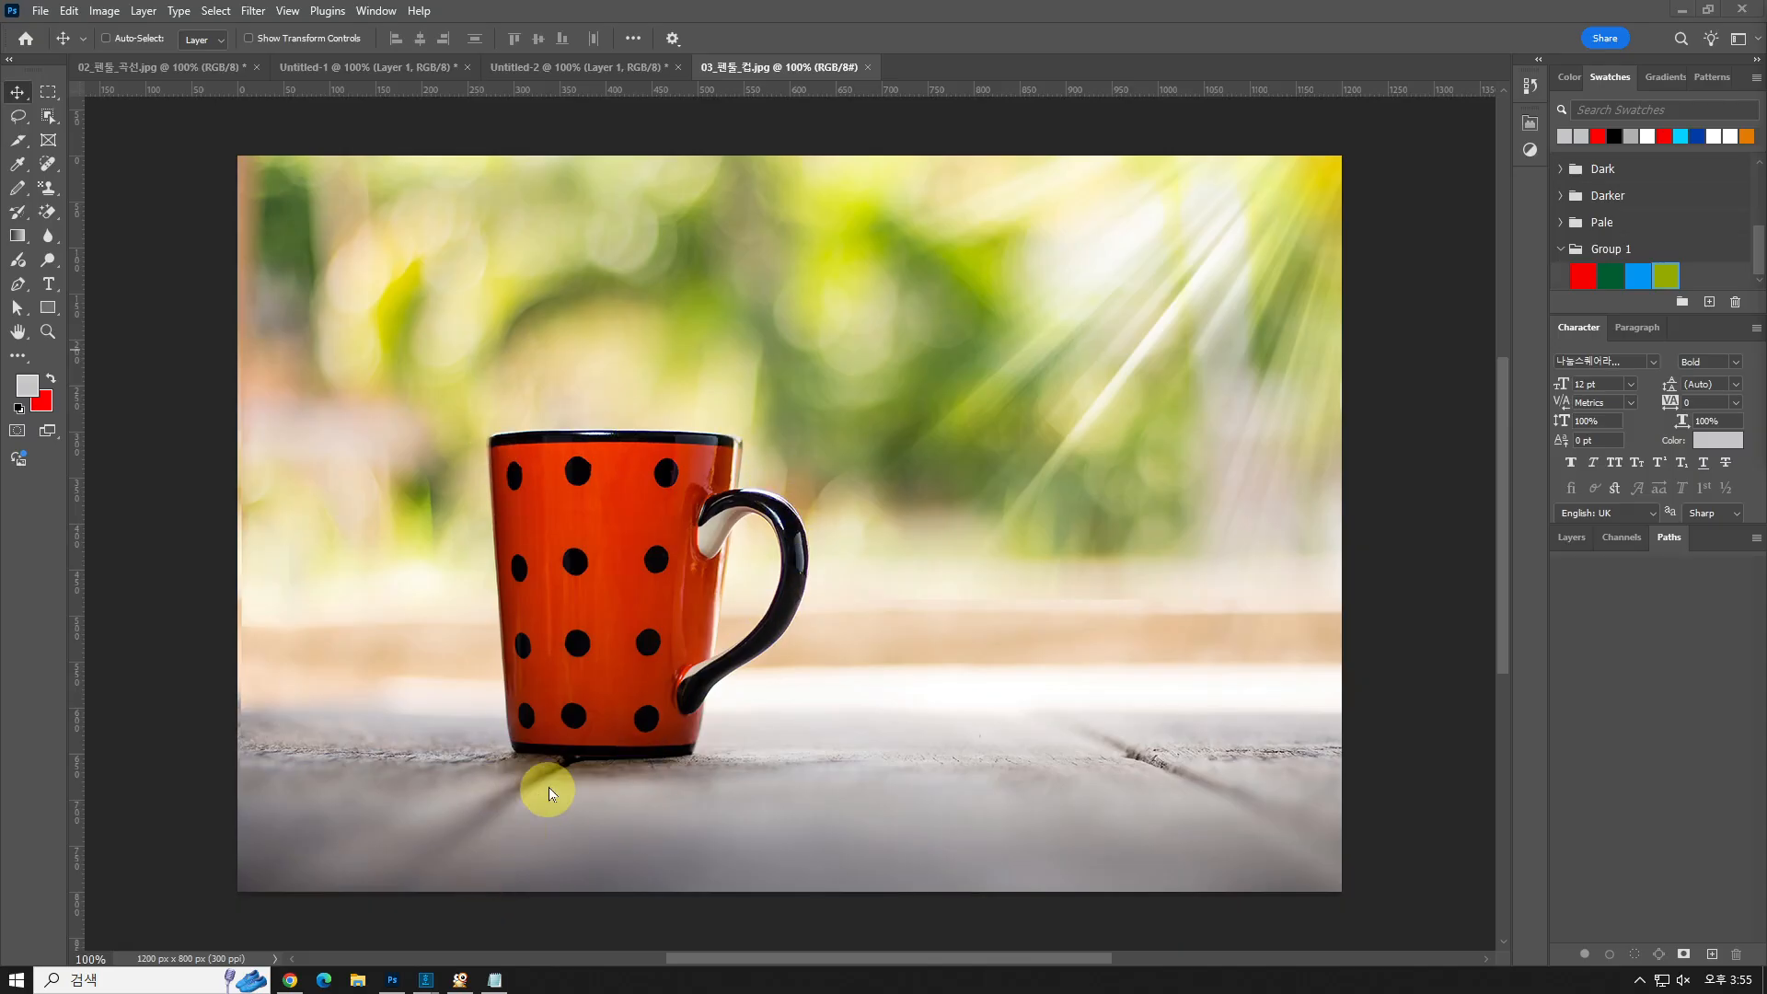
{"action": "left_click", "coordinate": [19, 291]}
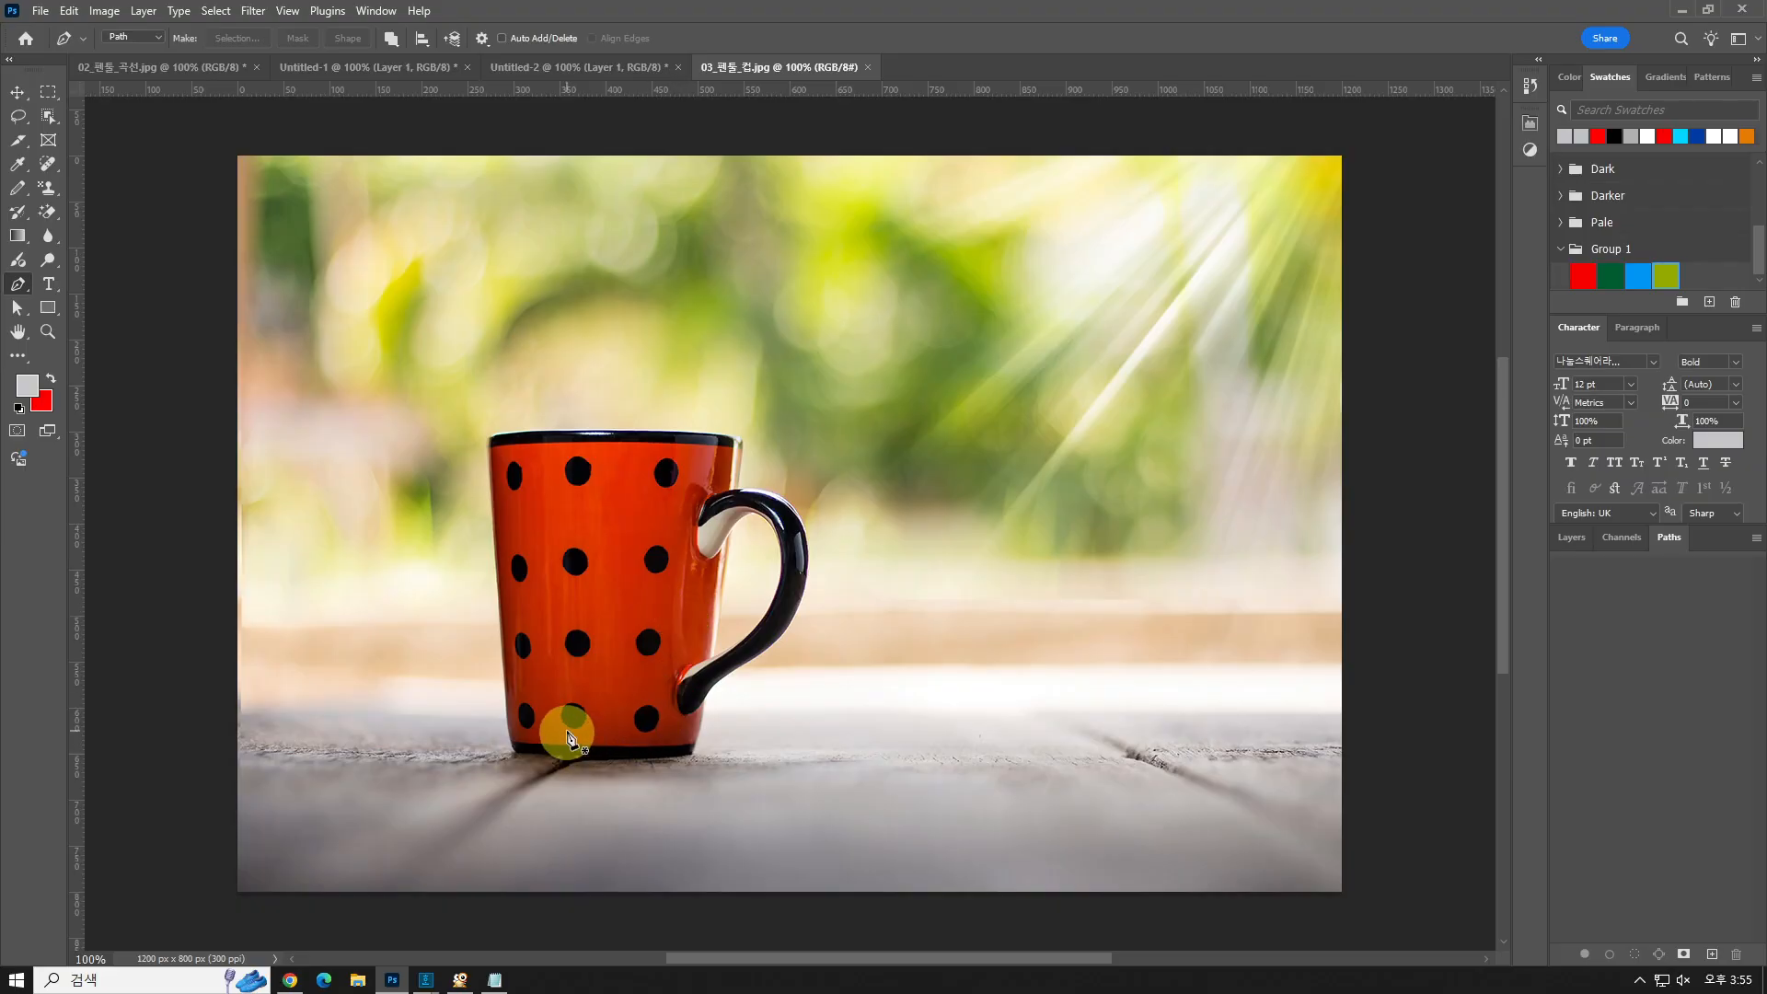
{"action": "left_click", "coordinate": [509, 742]}
{"action": "left_click", "coordinate": [488, 435]}
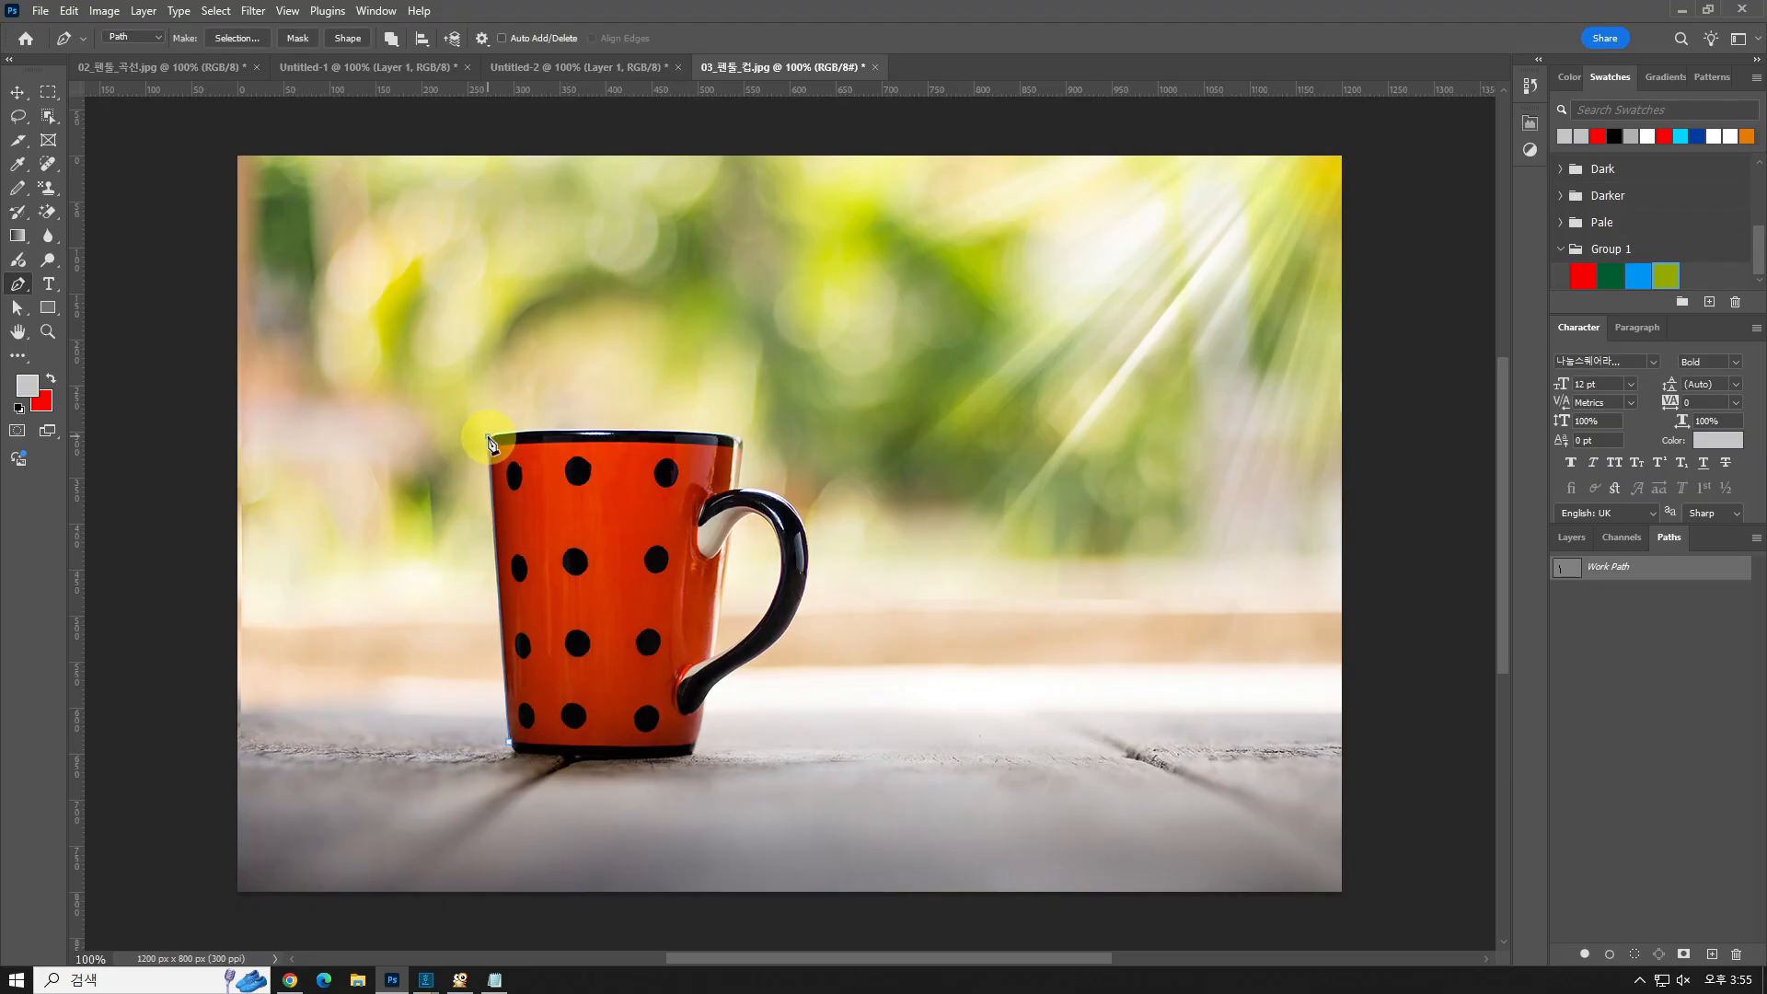
{"action": "left_click", "coordinate": [742, 439]}
{"action": "left_click", "coordinate": [739, 485]}
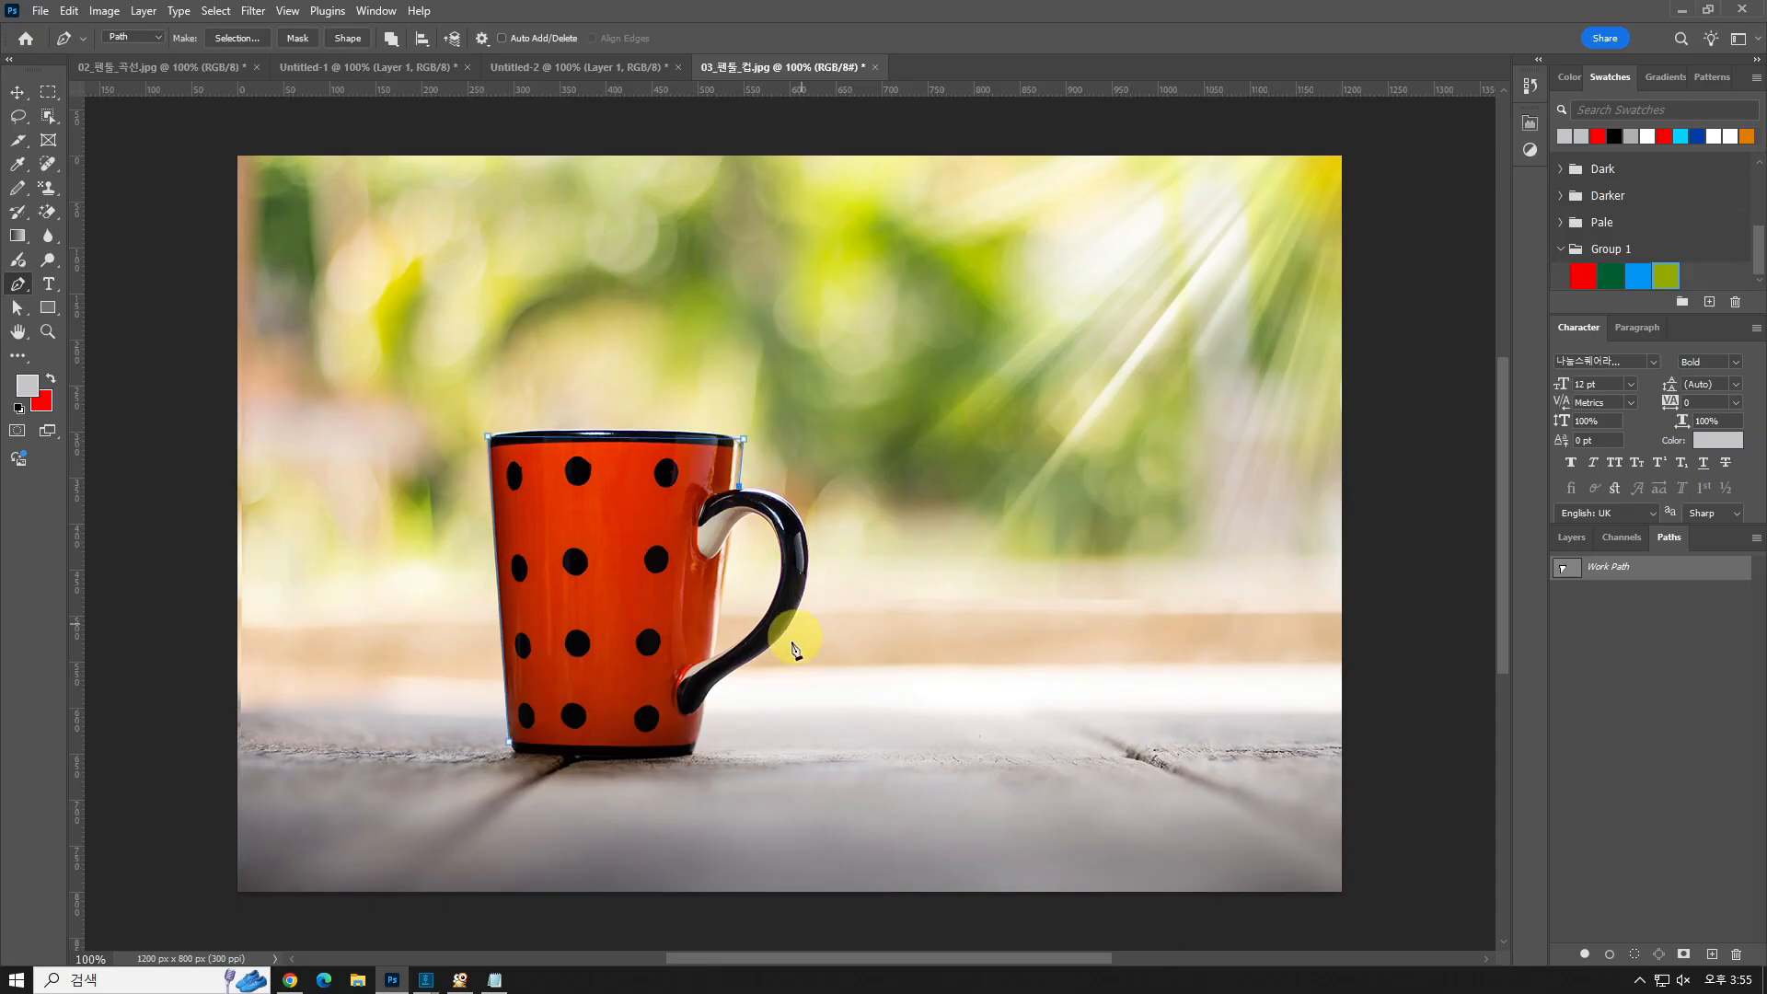
- Continue the path with a curve around the handle's outer edge, follow the mug's lower side and base, and close it
{"action": "left_click_drag", "start_coordinate": [779, 636], "coordinate": [692, 792]}
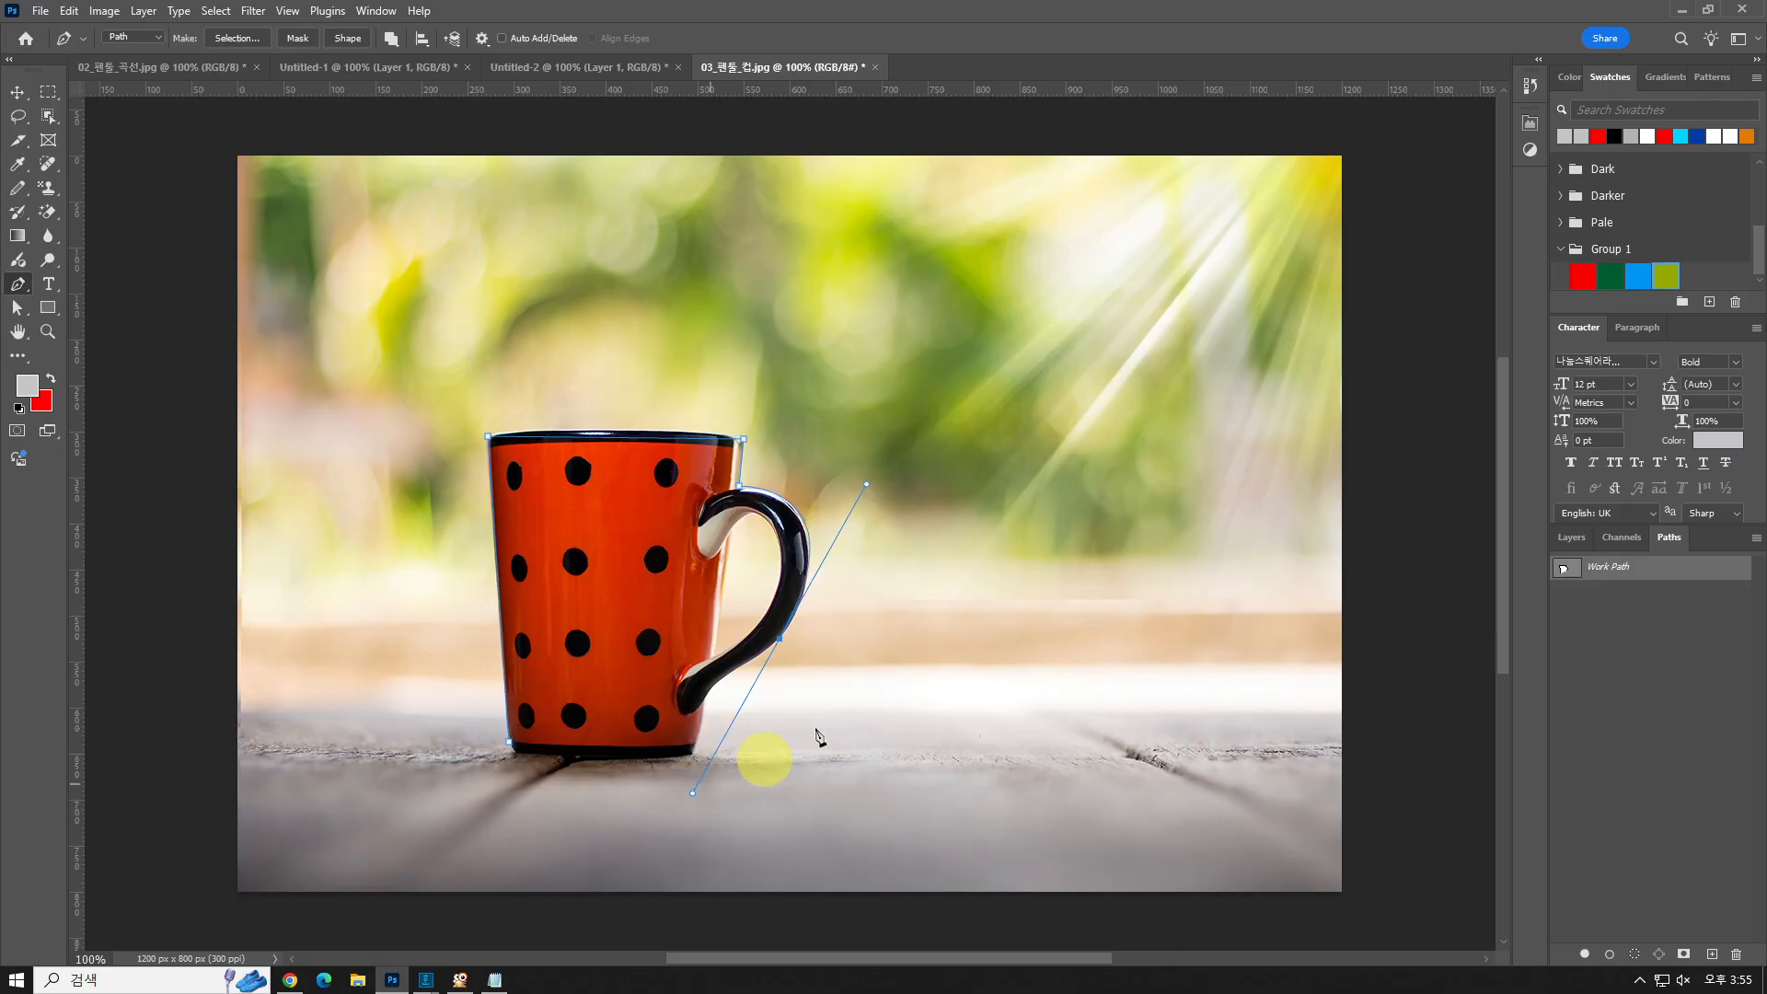
{"action": "left_click", "coordinate": [779, 638], "text": "alt"}
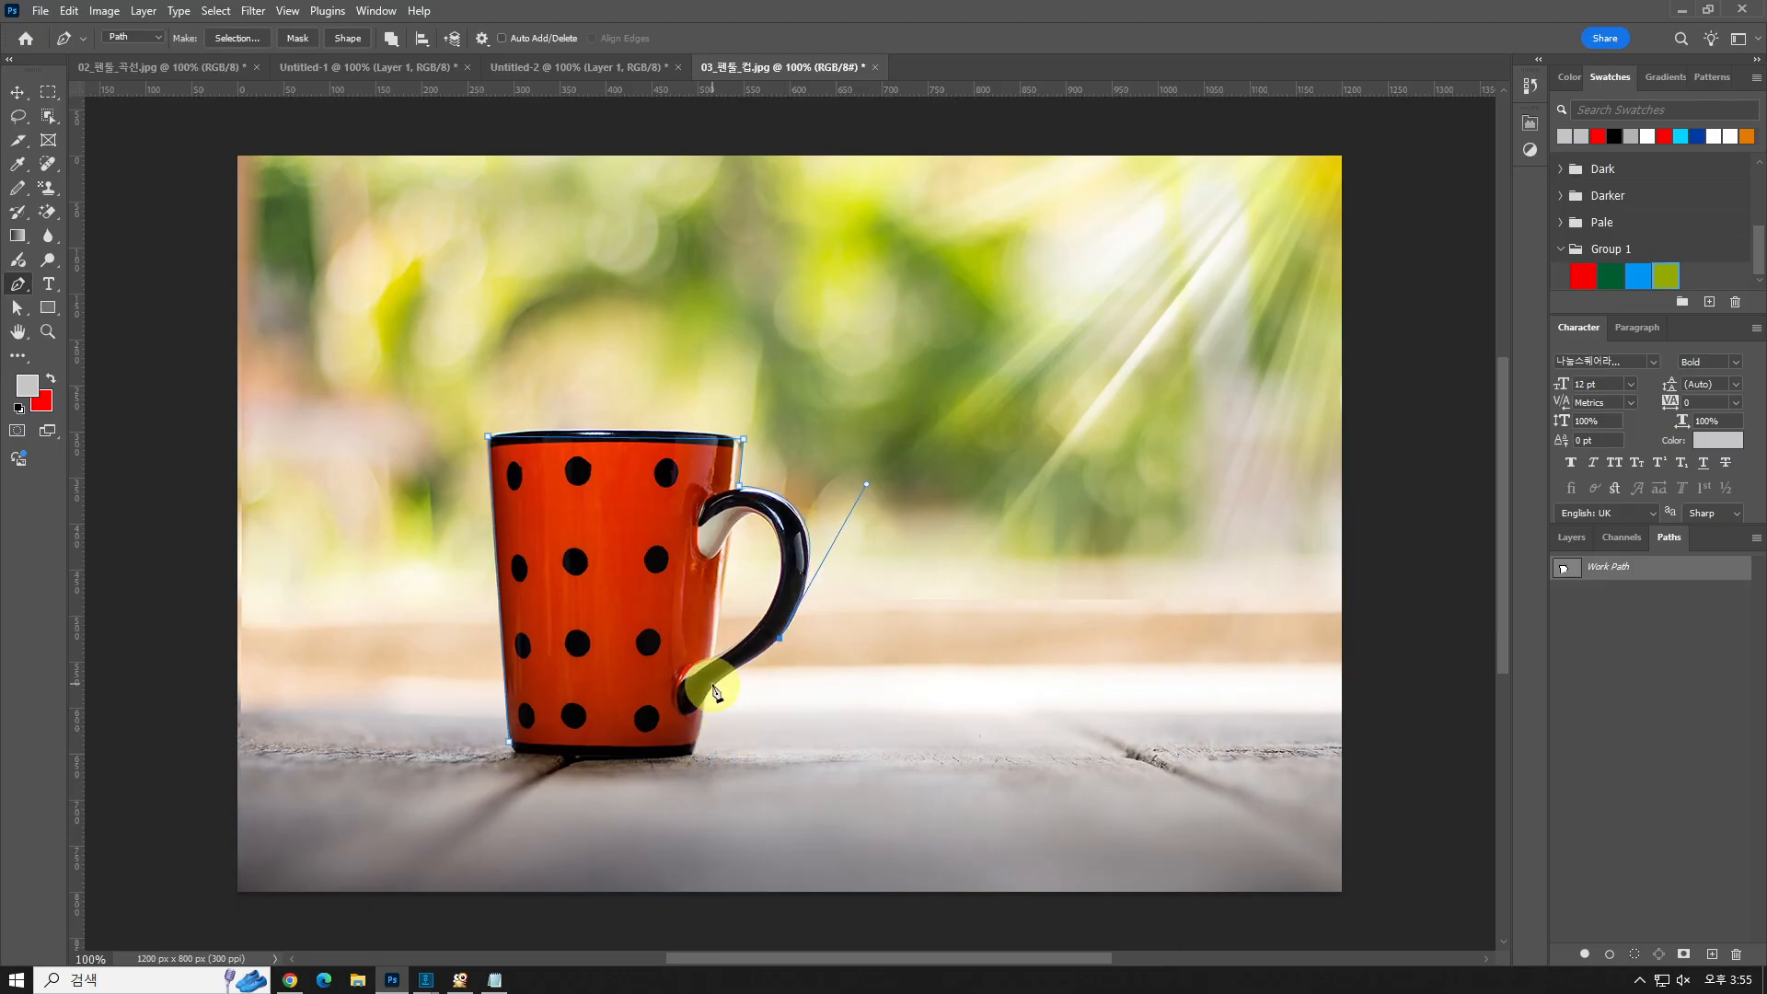
{"action": "left_click", "coordinate": [713, 683]}
{"action": "left_click", "coordinate": [704, 711]}
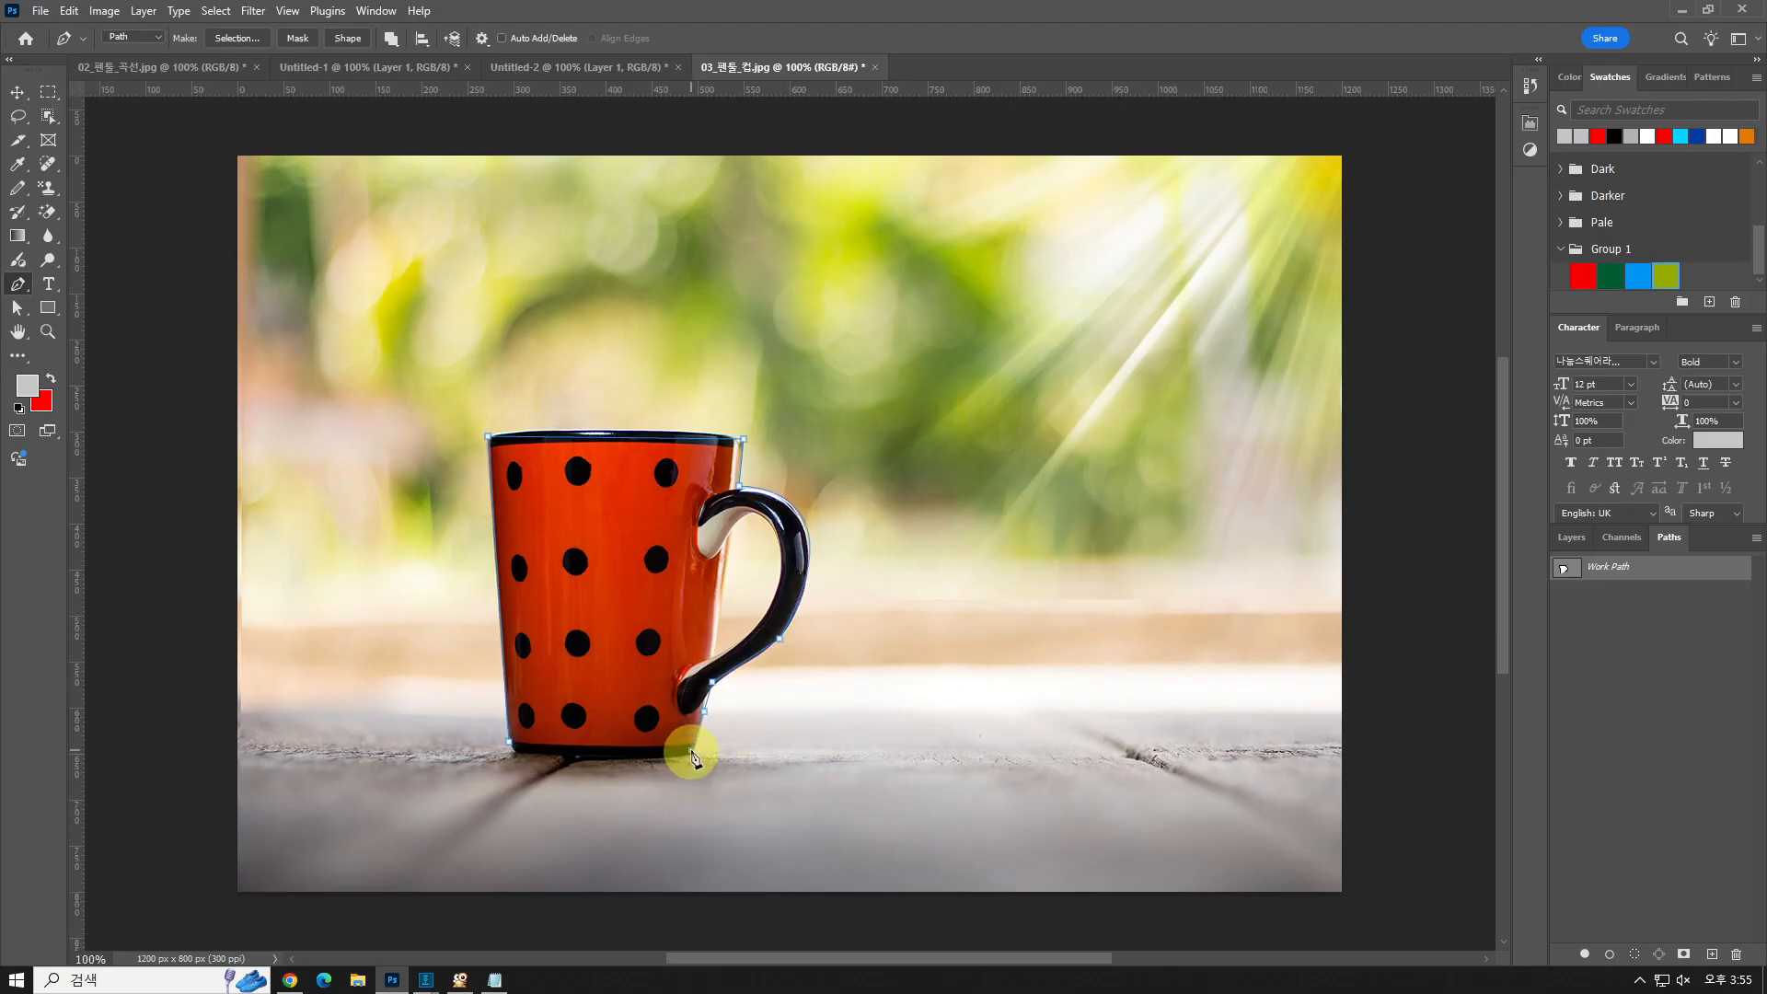
{"action": "left_click", "coordinate": [691, 750]}
{"action": "left_click", "coordinate": [508, 748]}
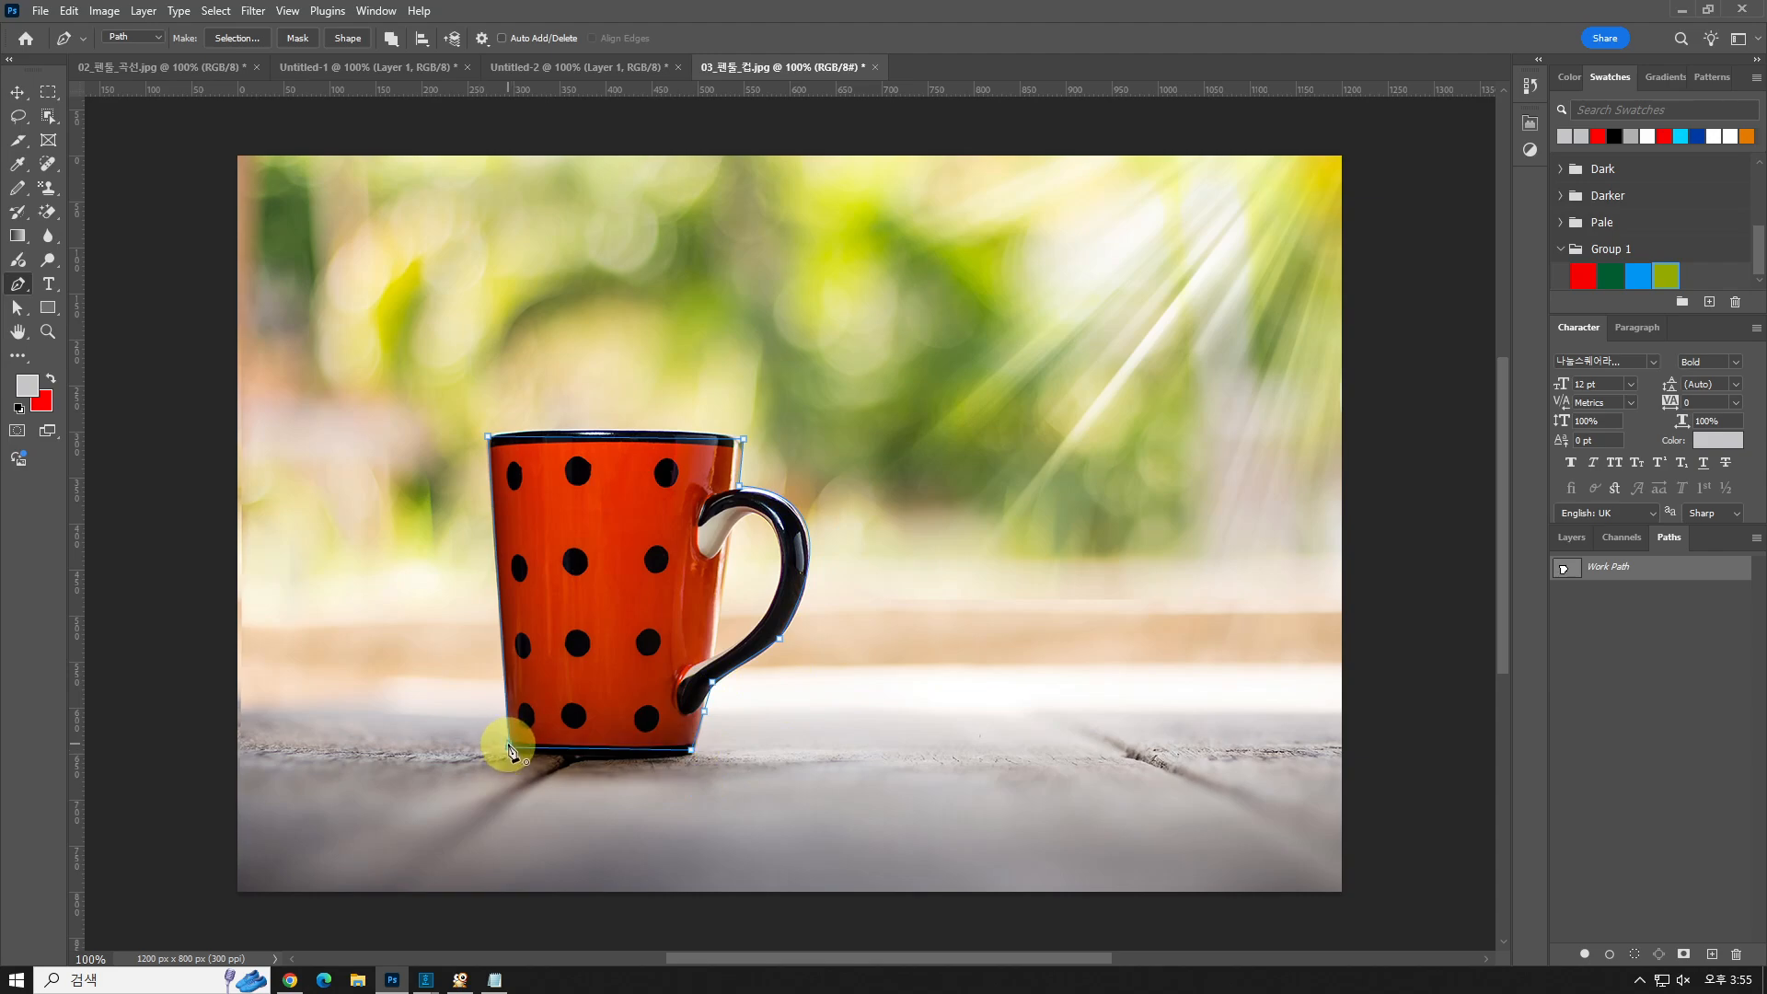
- Load the mug's Work Path as a selection, drop the selection and show the path again
{"action": "left_click", "coordinate": [1562, 568], "text": "ctrl"}
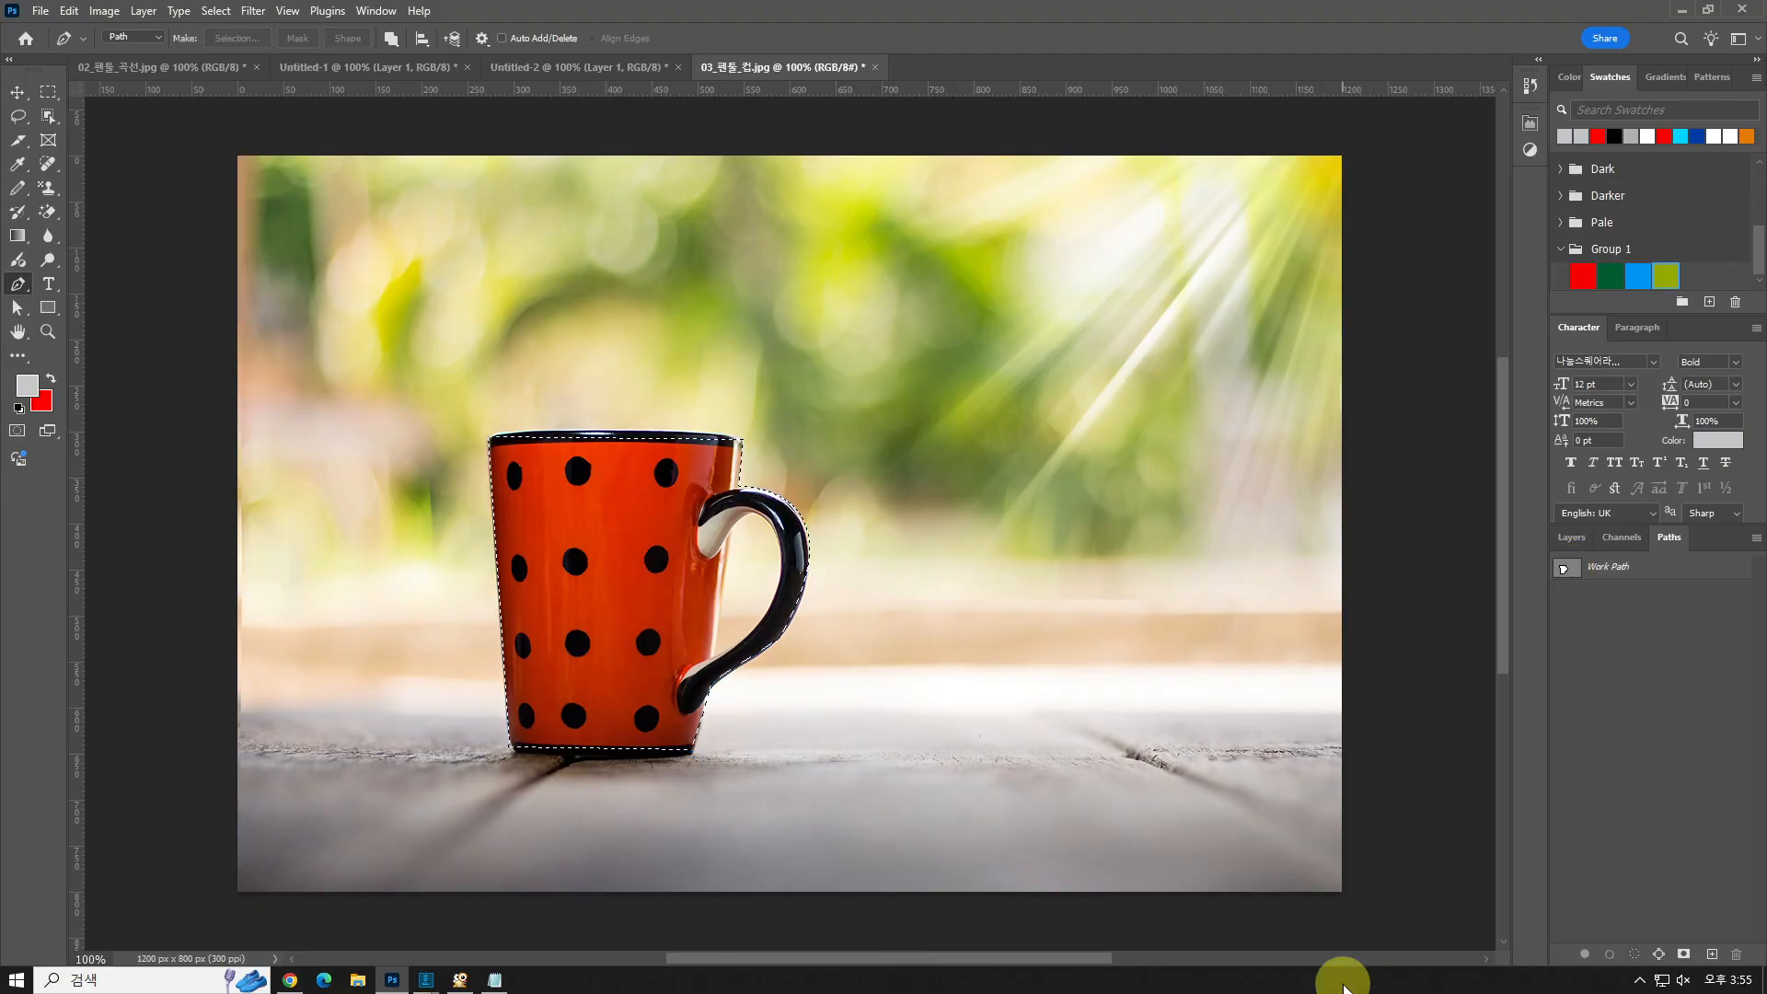
{"action": "left_click", "coordinate": [1622, 580]}
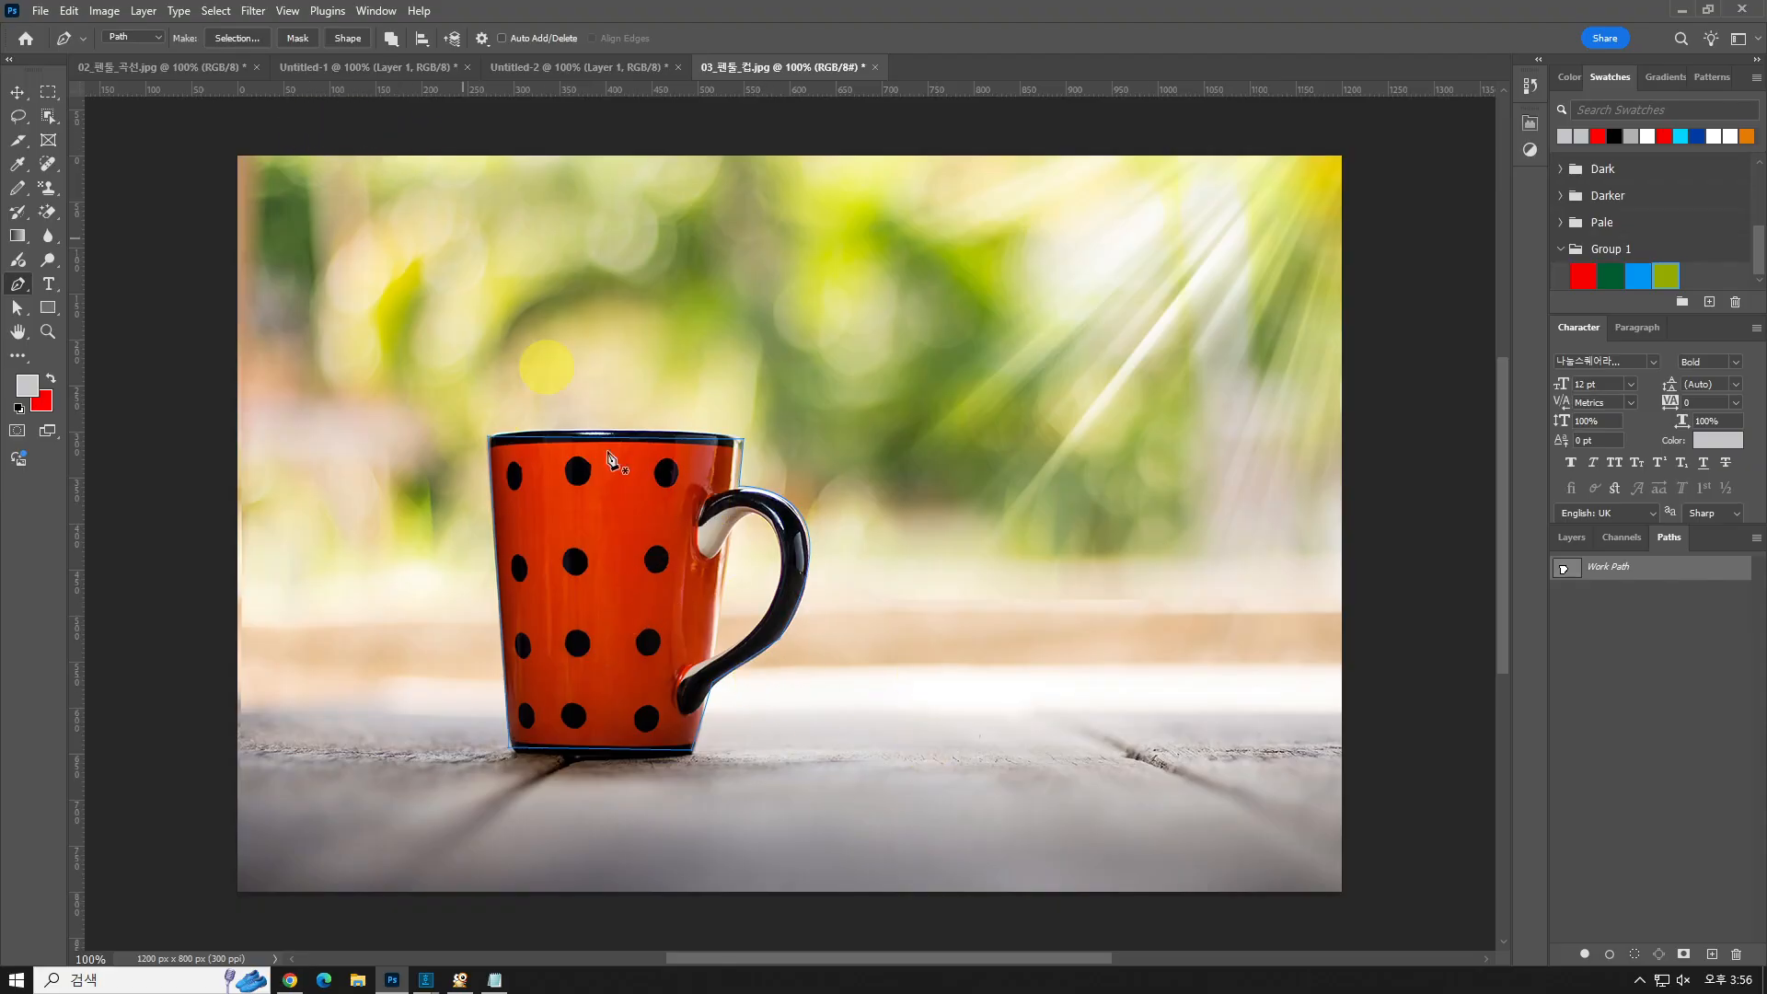
- Select the mug outline with the Path Selection tool, deselect it and return to the Pen tool
{"action": "left_click", "coordinate": [17, 309]}
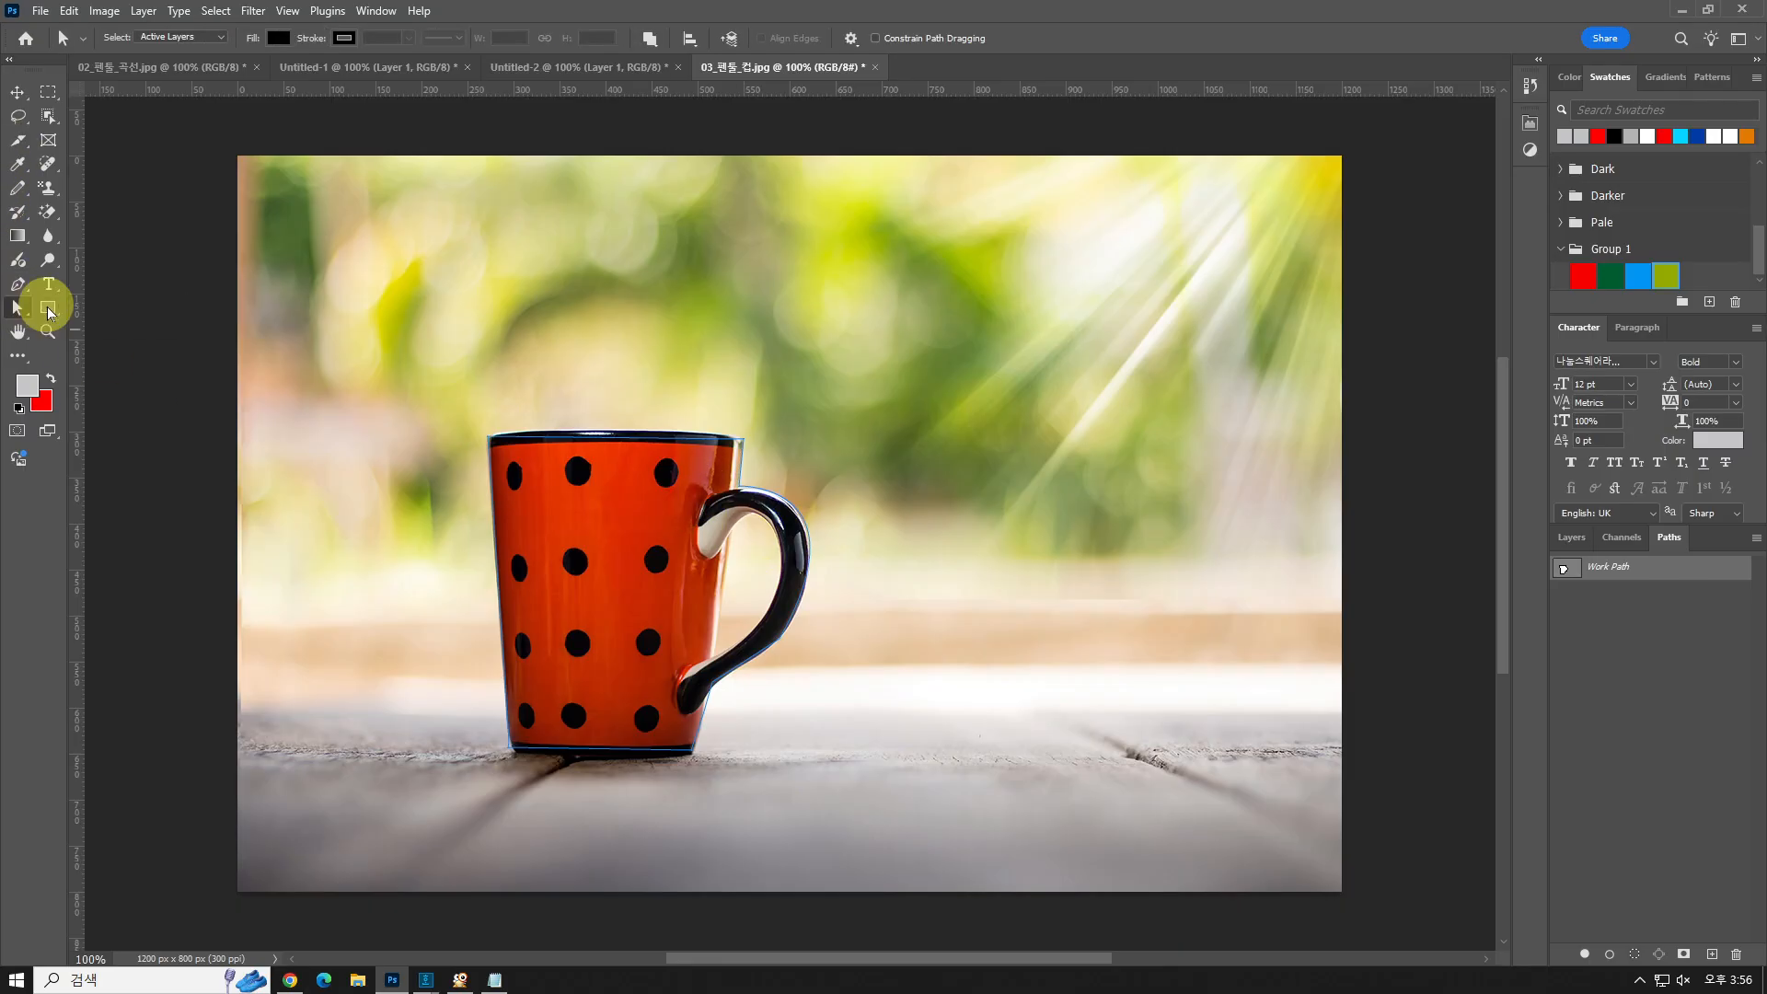
{"action": "left_click", "coordinate": [738, 466]}
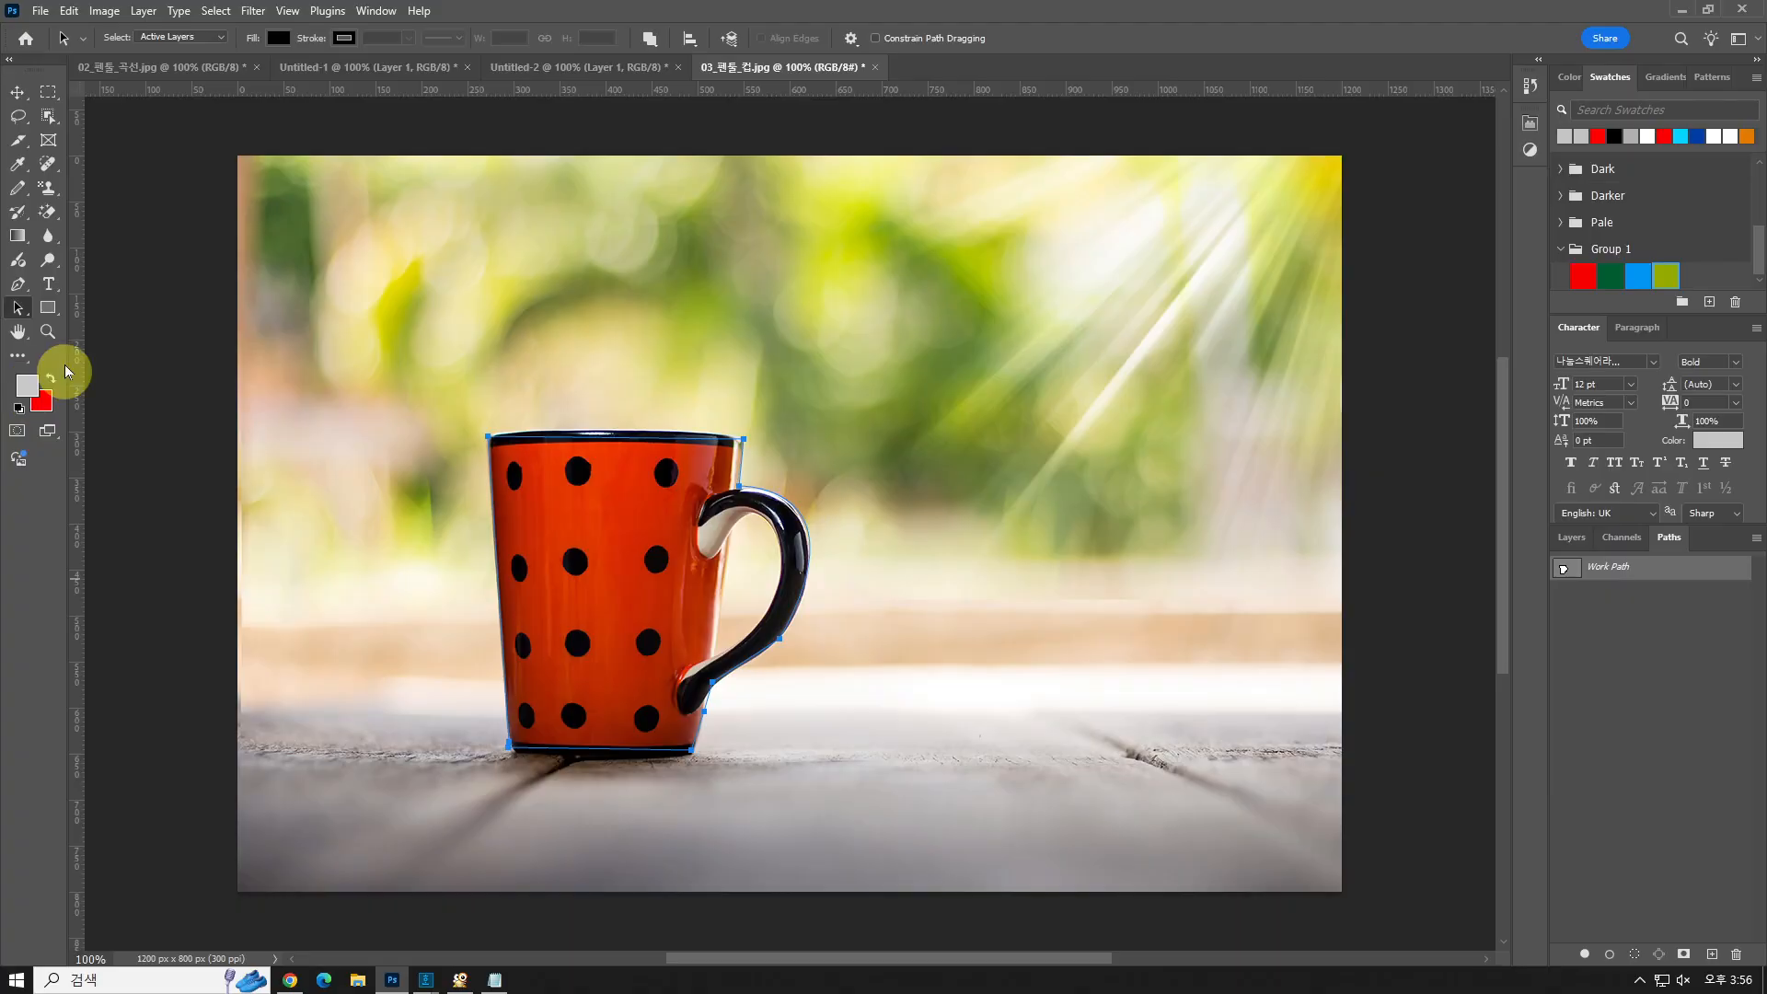
{"action": "left_click", "coordinate": [1091, 454]}
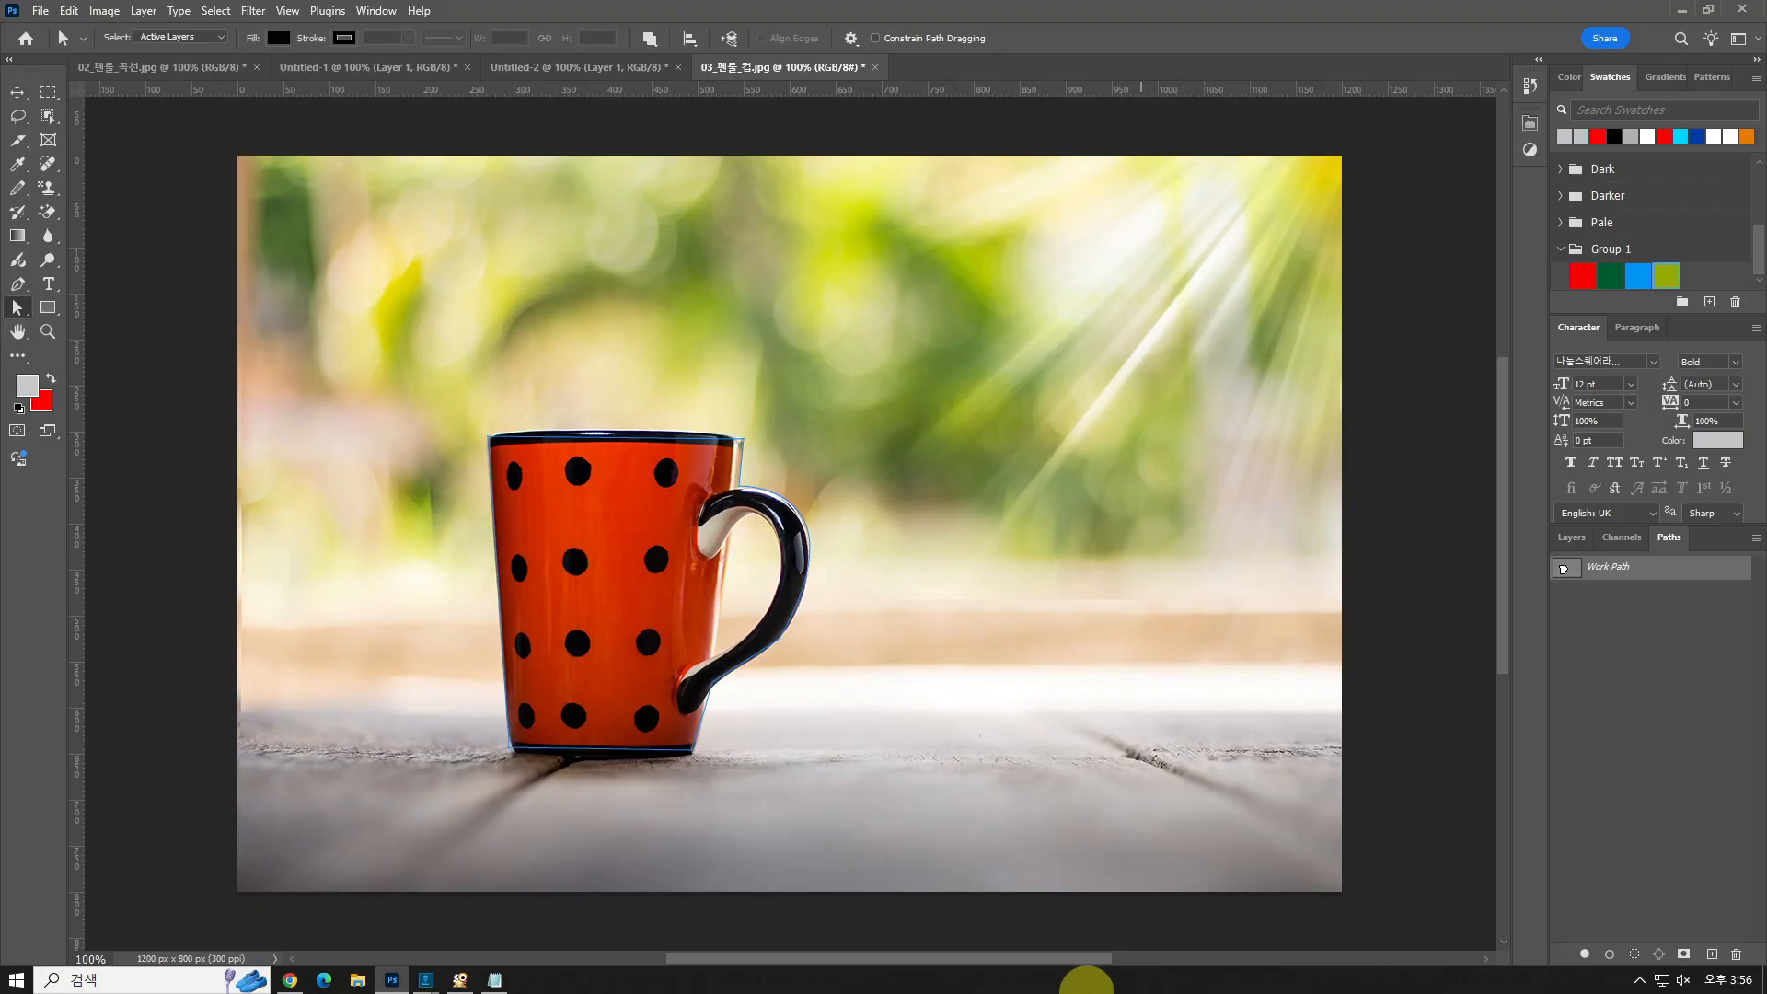
{"action": "left_click", "coordinate": [11, 288]}
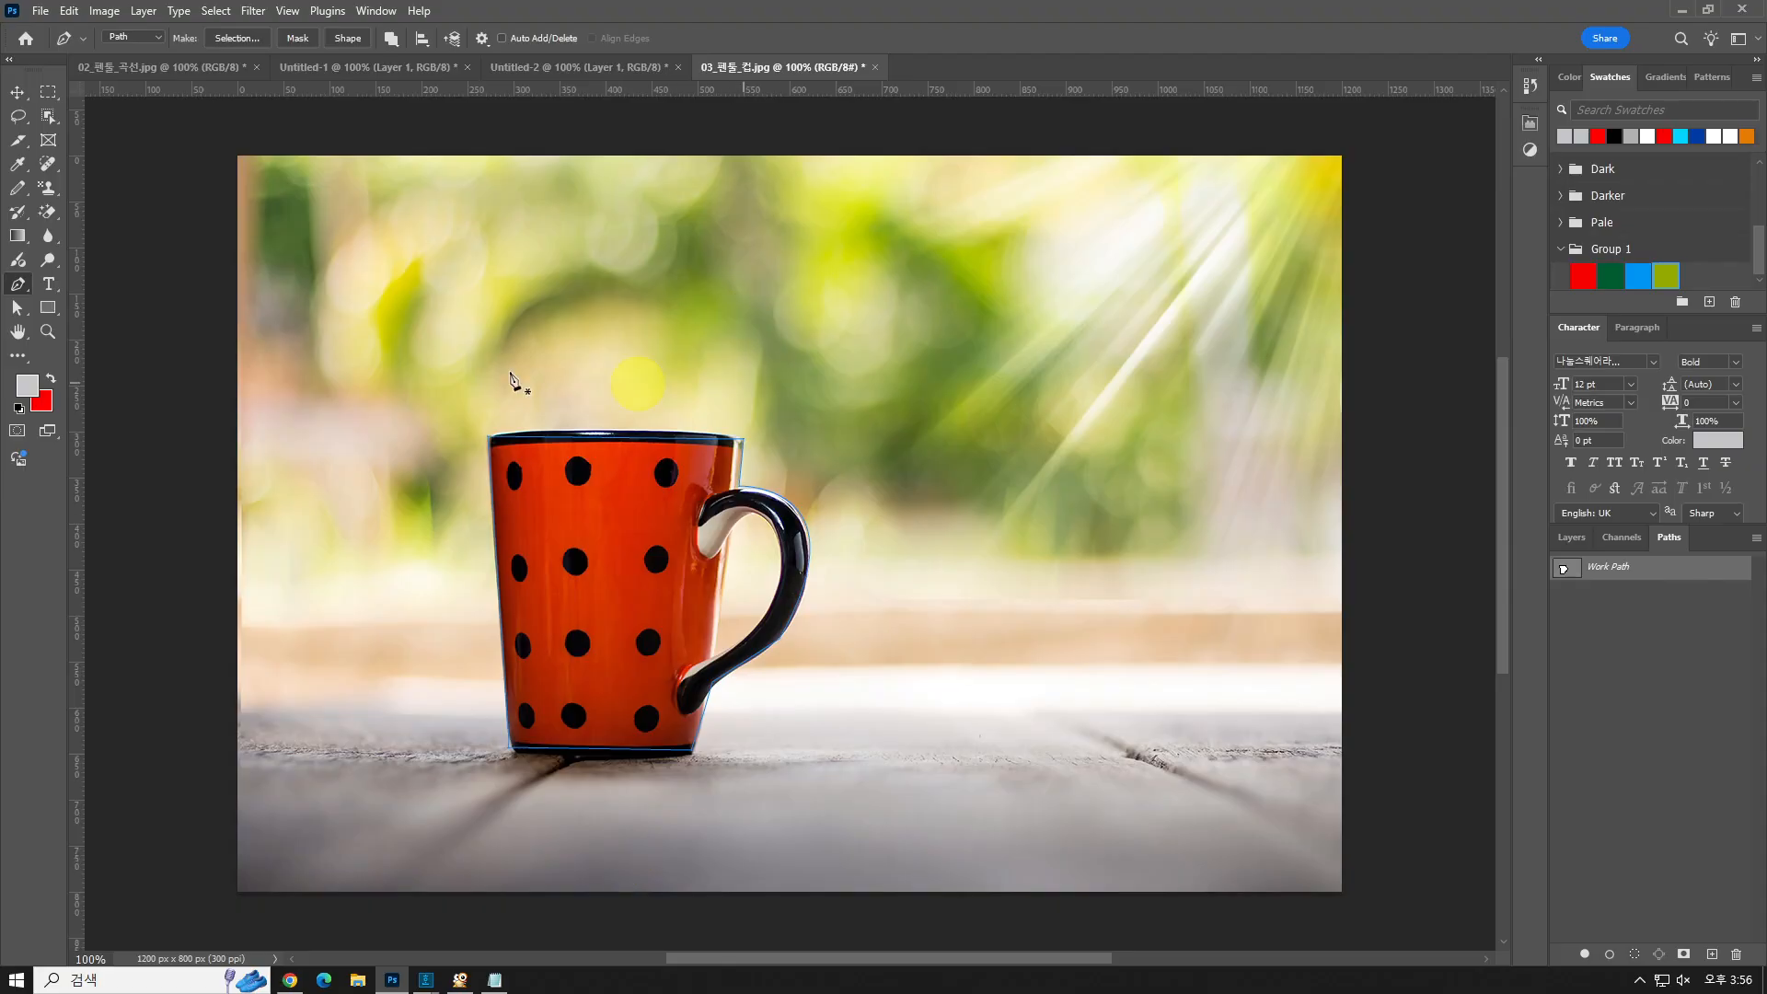
- Trace the opening inside the mug's handle as a closed Pen tool path with the path operation Subtract Front Shape
{"action": "left_click", "coordinate": [391, 38]}
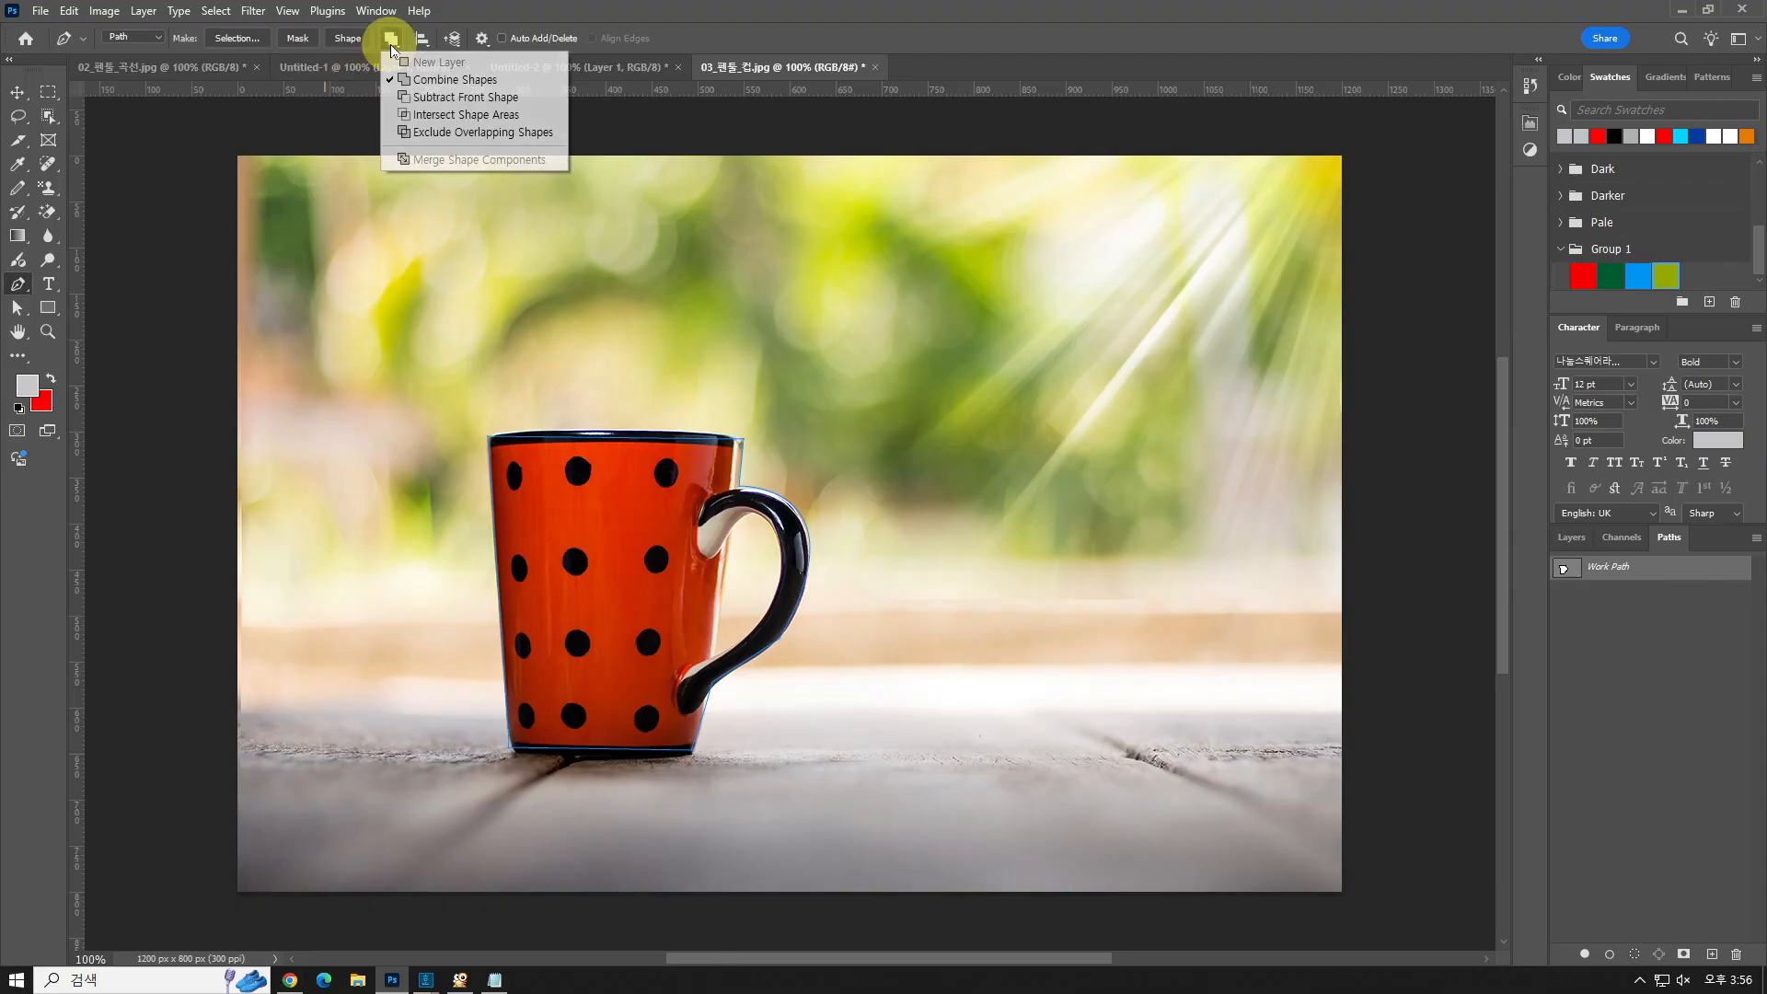
{"action": "left_click", "coordinate": [412, 99]}
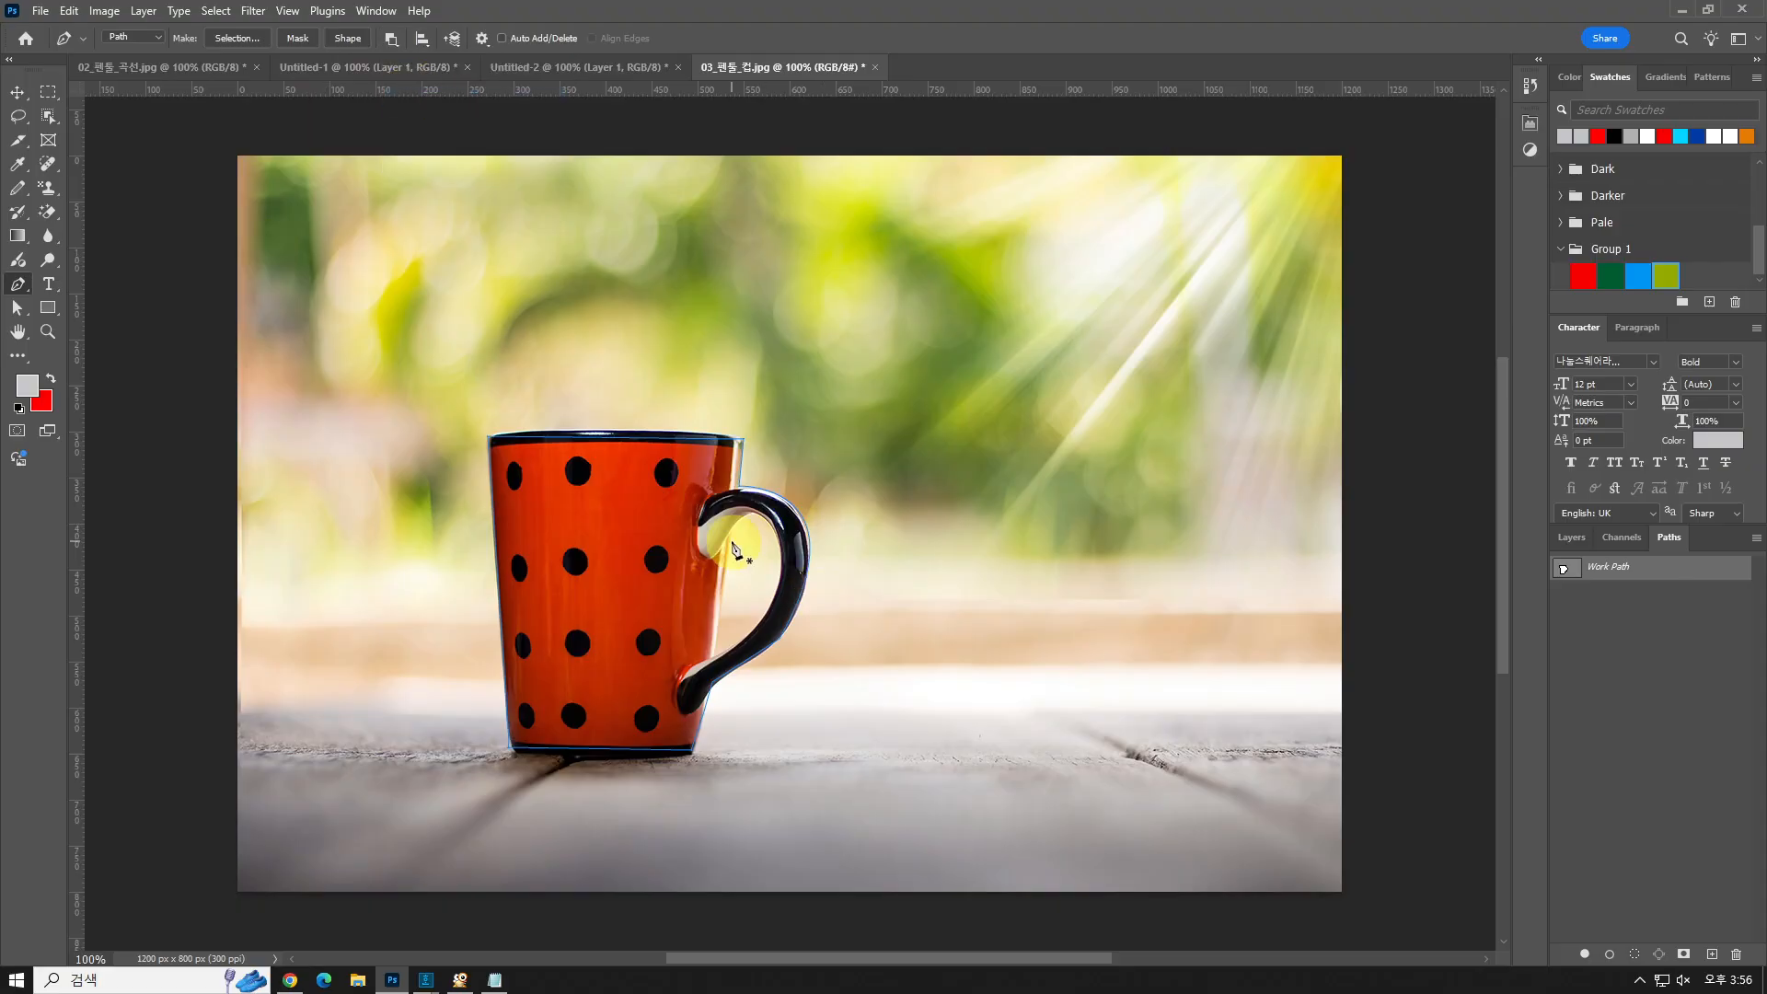
{"action": "left_click_drag", "start_coordinate": [771, 526], "coordinate": [804, 564]}
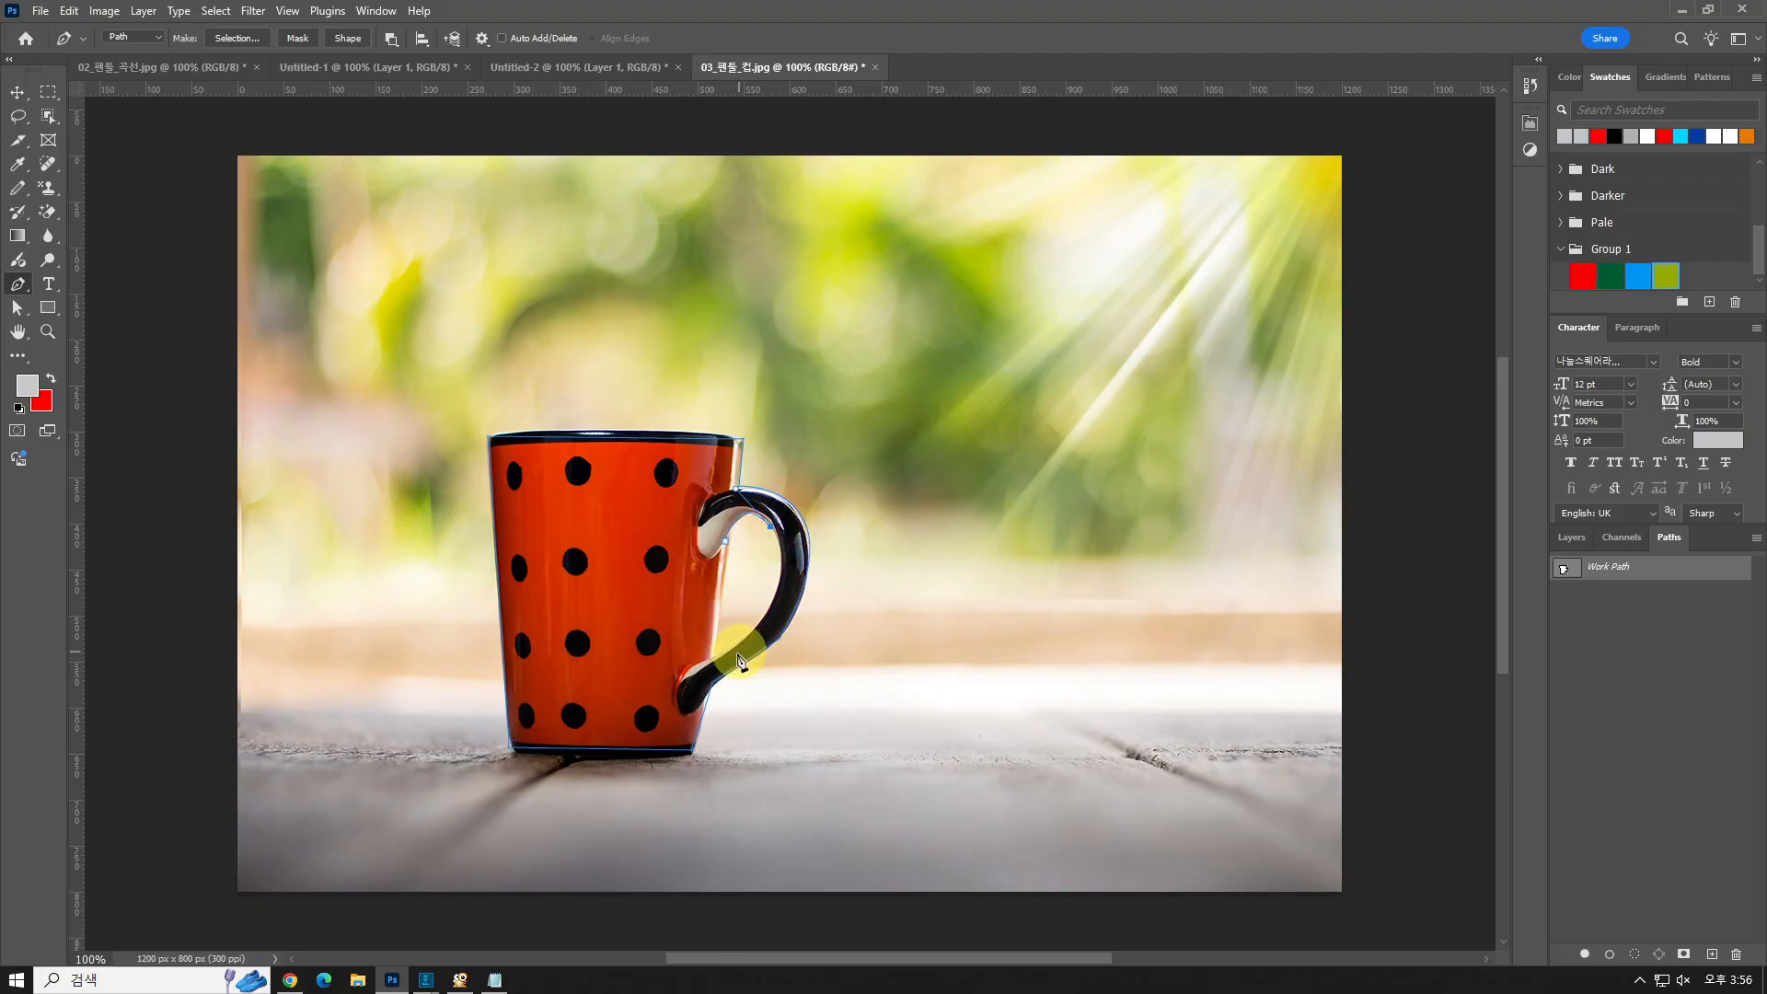
{"action": "left_click_drag", "start_coordinate": [729, 650], "coordinate": [648, 713]}
{"action": "left_click", "coordinate": [729, 650], "text": "alt"}
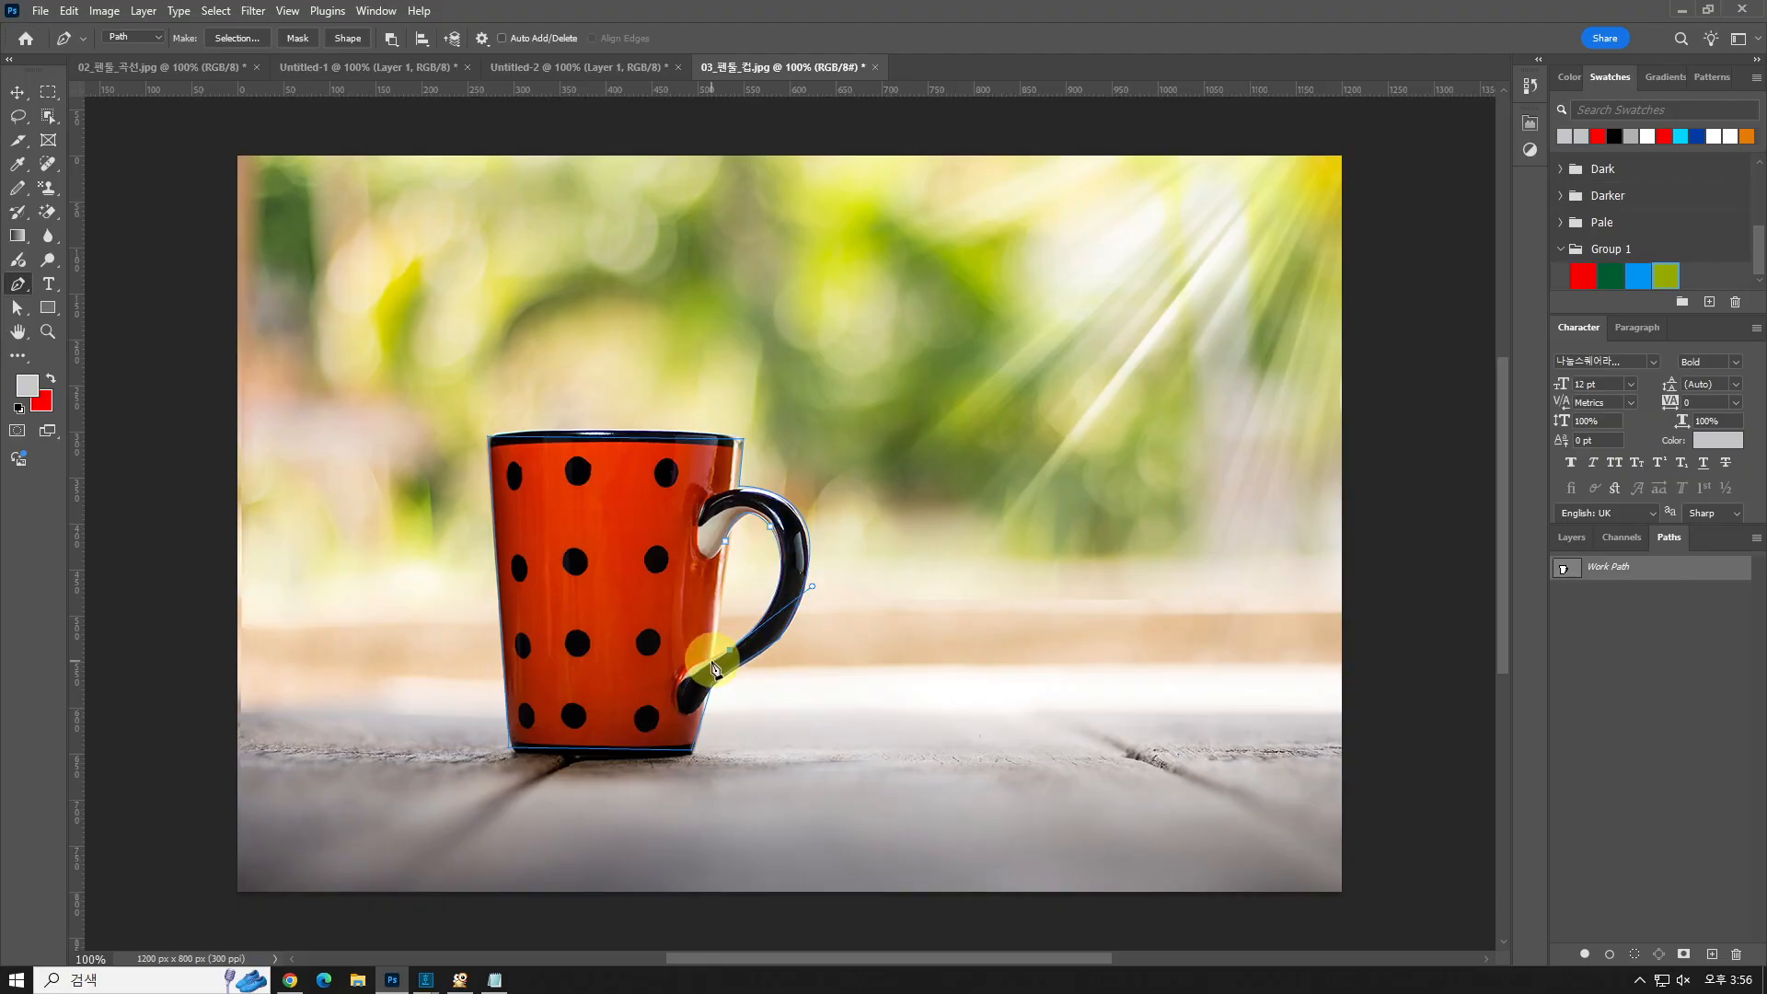
{"action": "left_click", "coordinate": [727, 547]}
- Load the mug's Work Path as a selection to check the handle opening and save the path as Path 1
{"action": "left_click", "coordinate": [1570, 570], "text": "ctrl"}
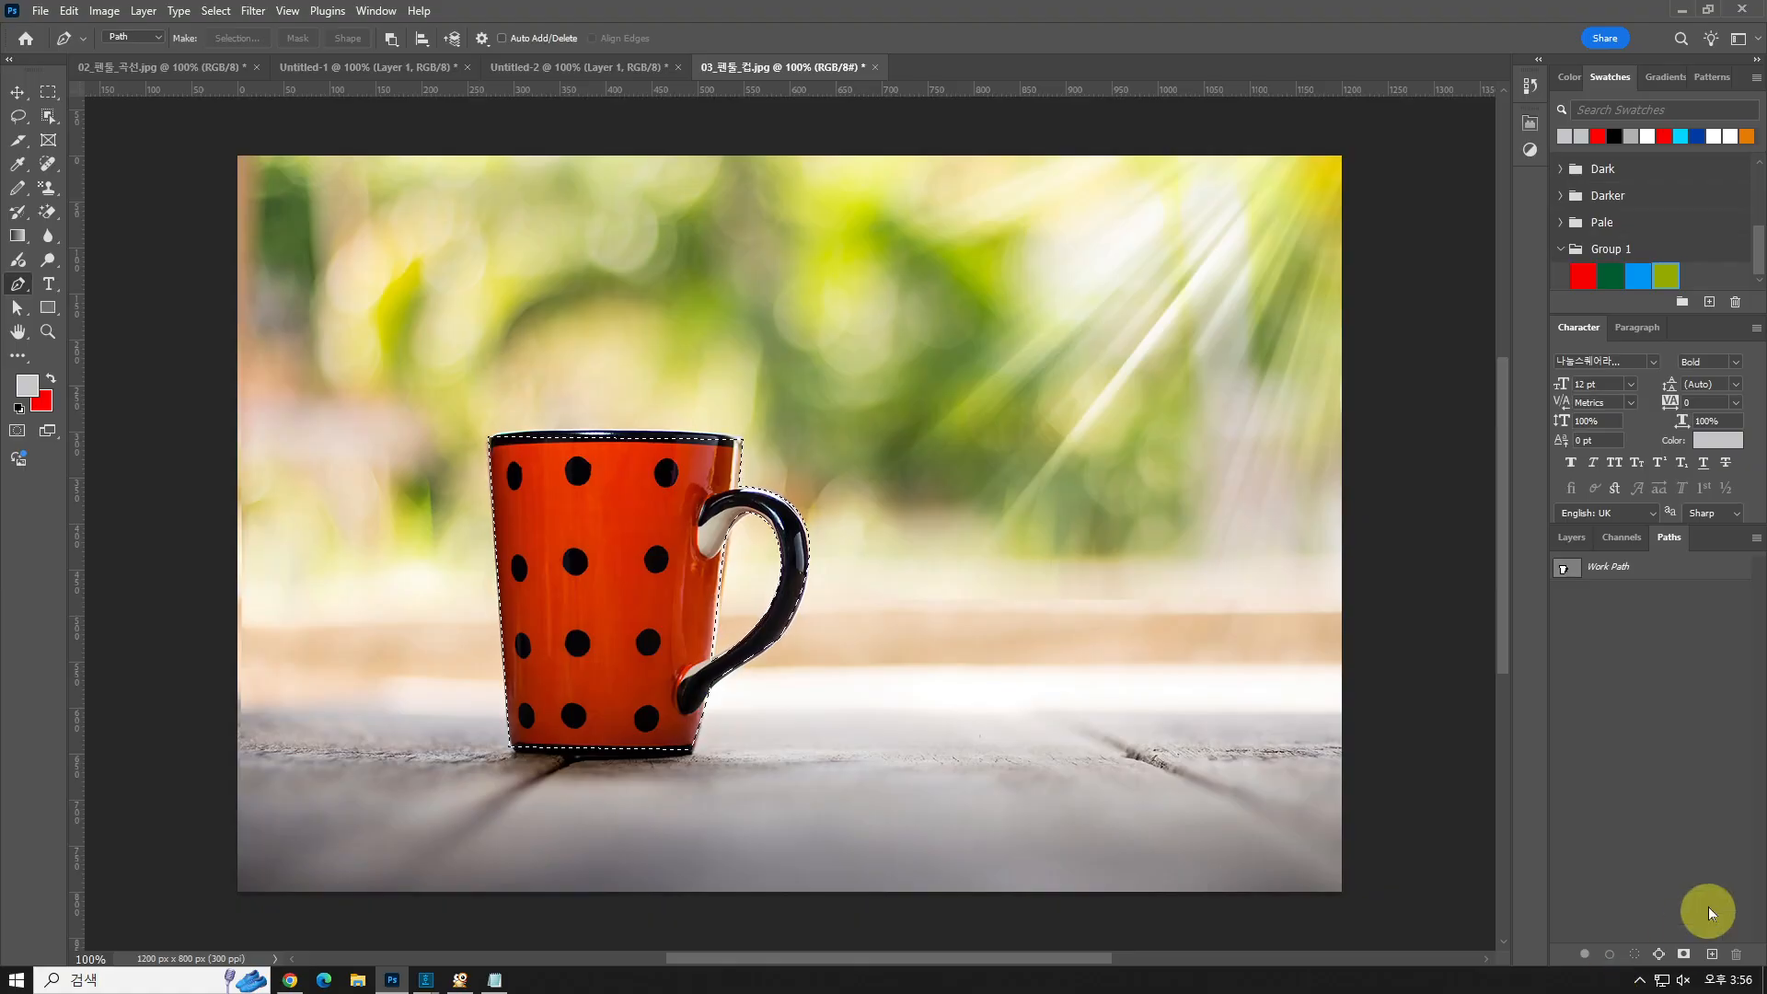
{"action": "double_click", "coordinate": [1610, 568]}
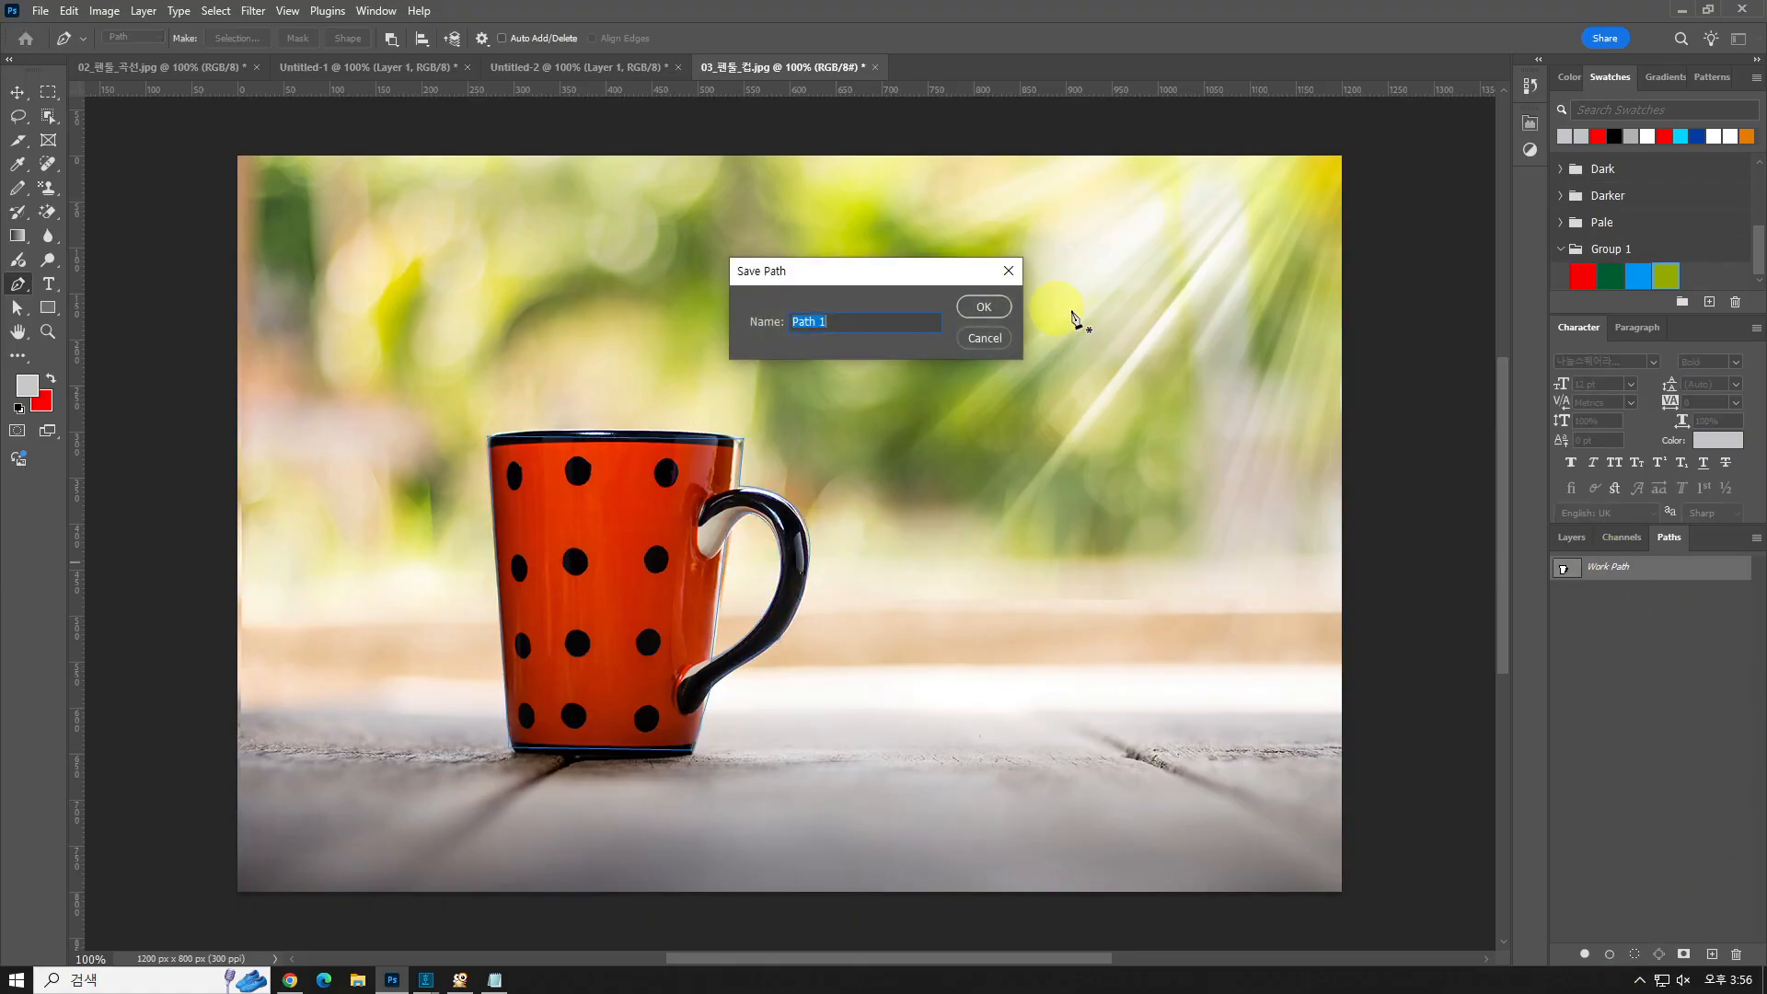
{"action": "left_click", "coordinate": [993, 308]}
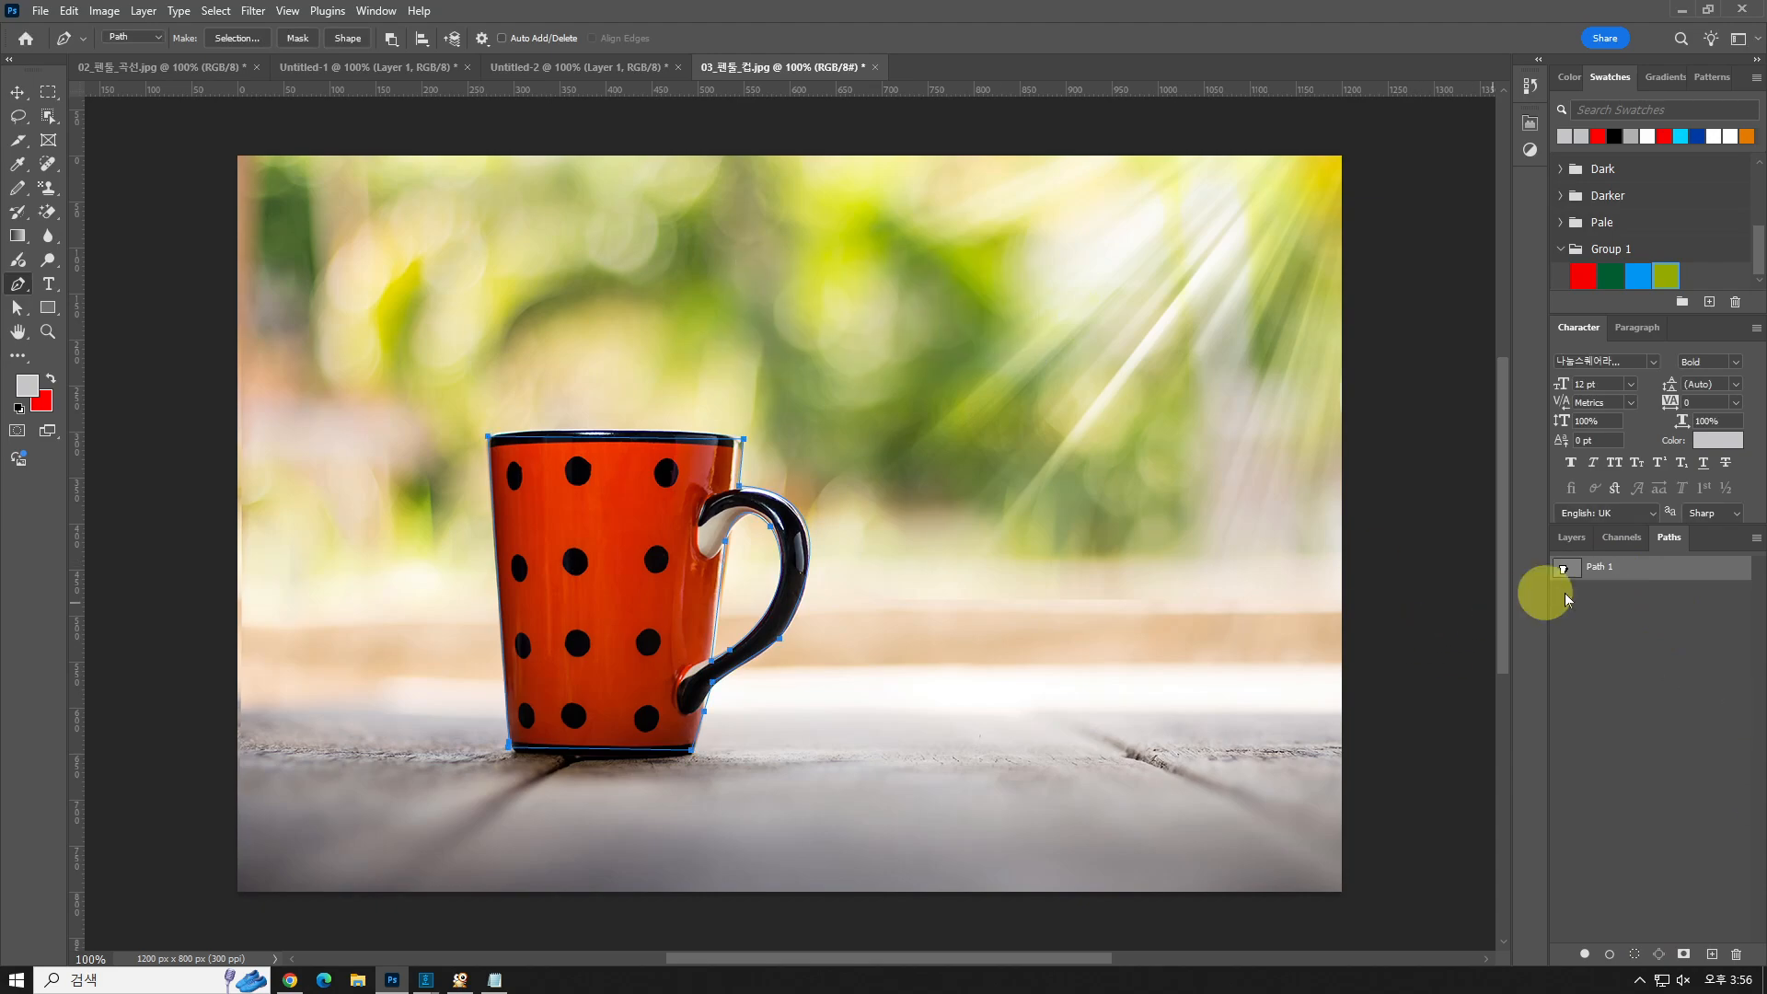
- Load Path 1 as a selection and copy the mug from the Background layer into a new document of clipboard size
{"action": "left_click", "coordinate": [1635, 954]}
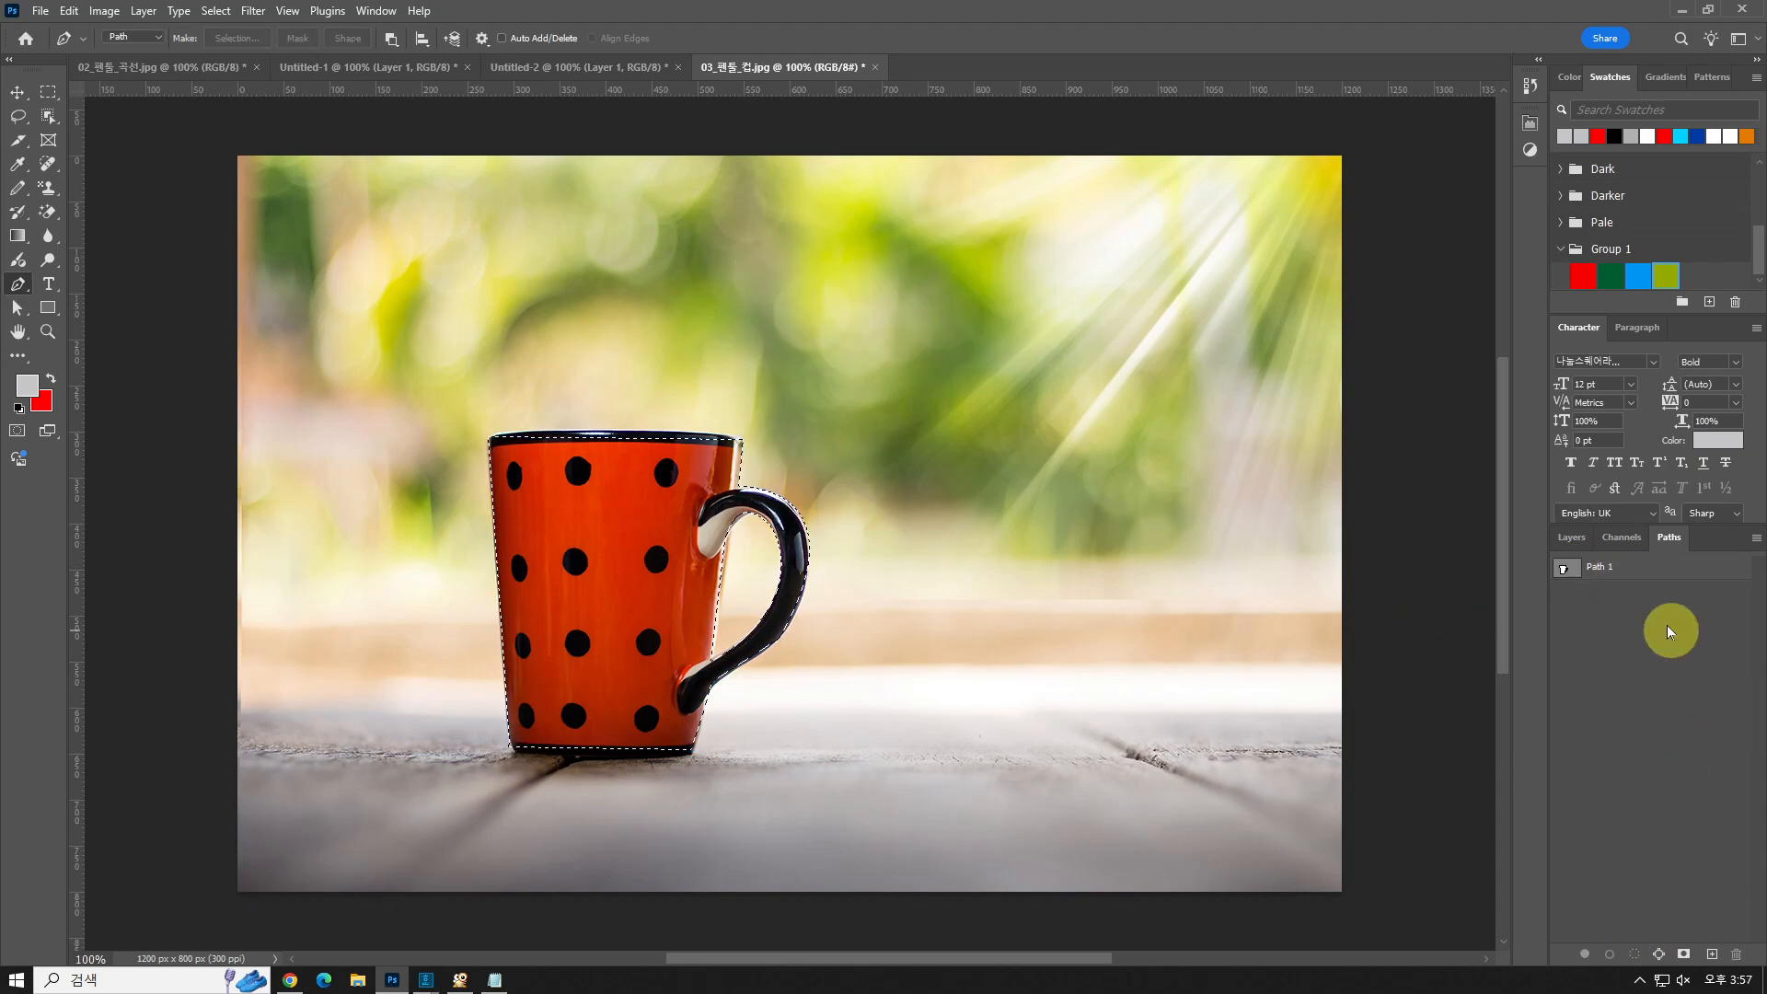
{"action": "left_click", "coordinate": [1576, 541]}
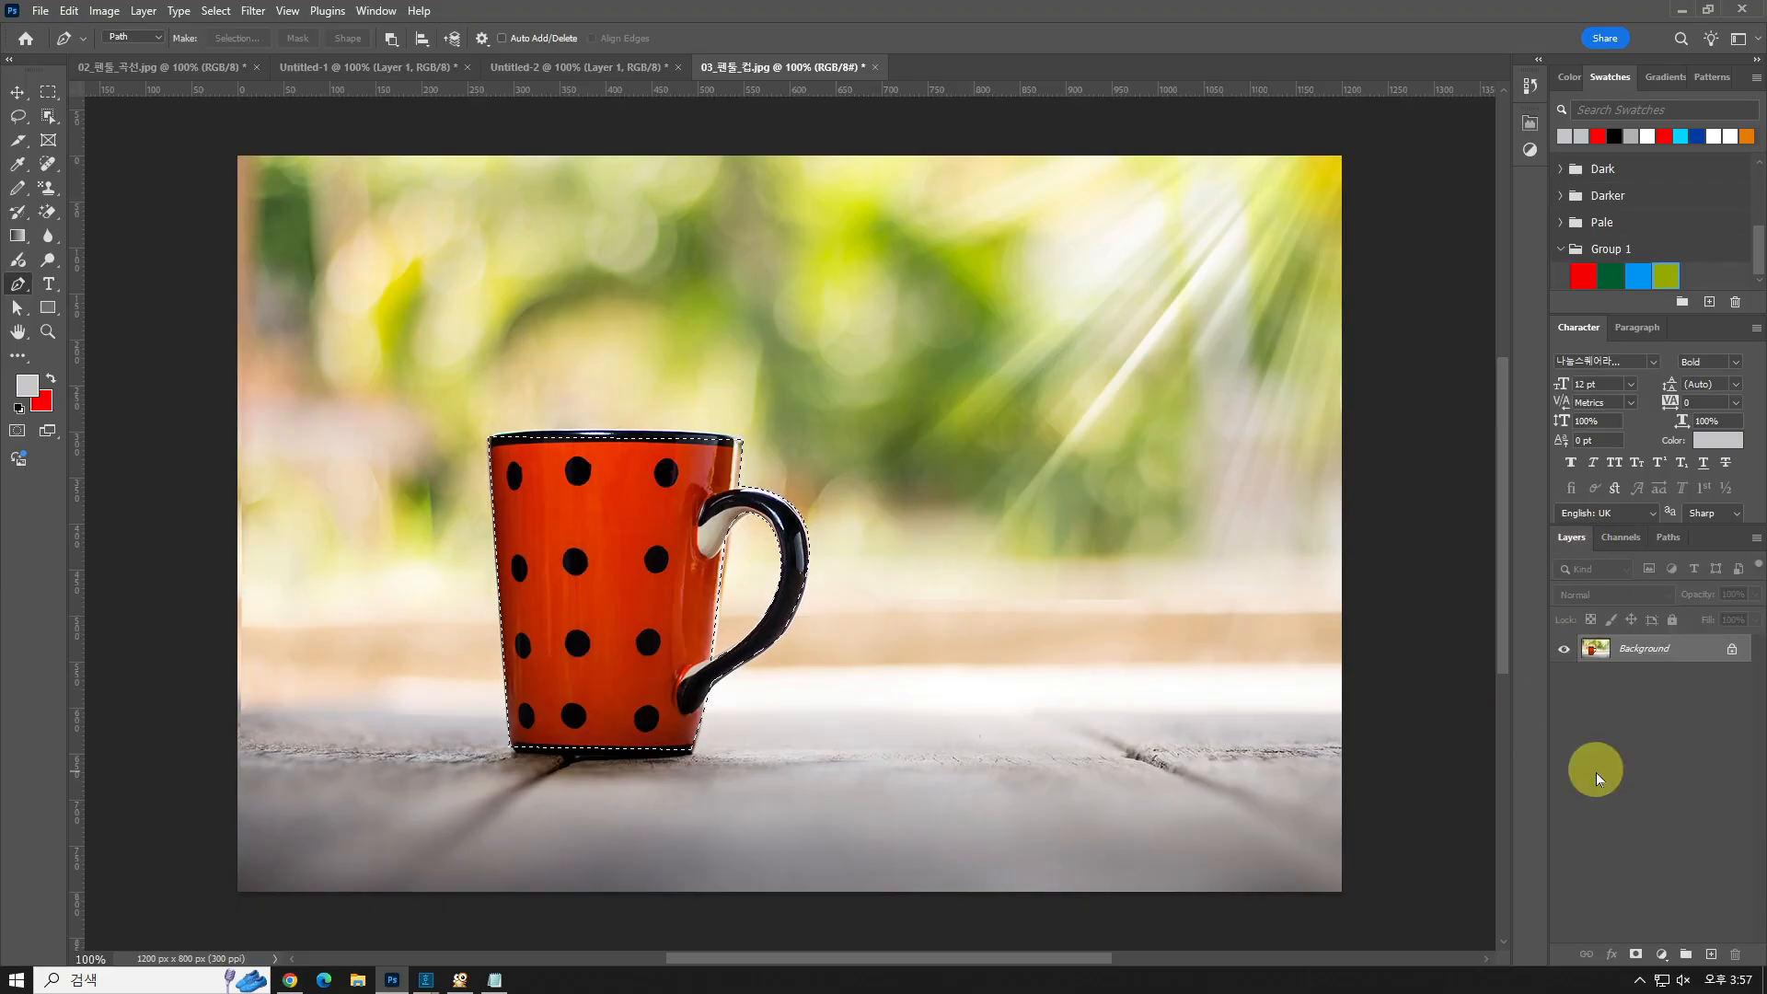
{"action": "key", "text": "ctrl+c"}
{"action": "key", "text": "ctrl+n"}
{"action": "key", "text": "Return"}
{"action": "key", "text": "ctrl+v"}
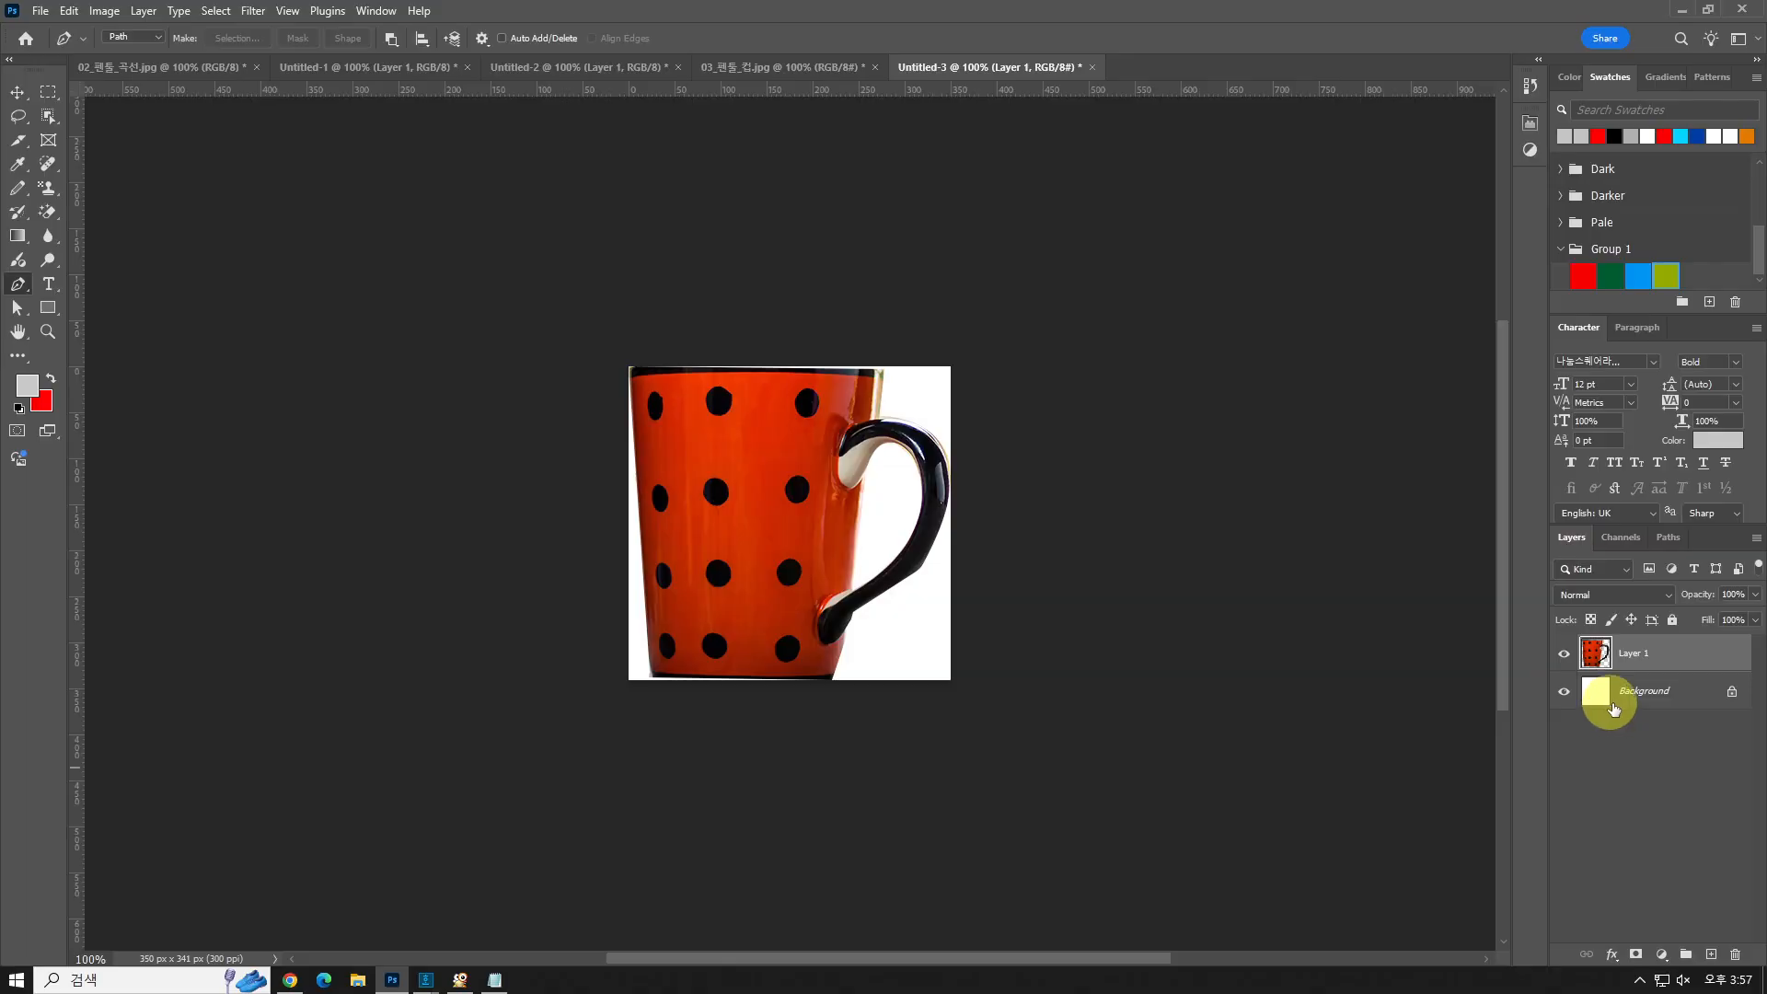
- Return to 03_펜툴_컵.jpg, drop the selection and delete Path 1
{"action": "left_click", "coordinate": [763, 66]}
{"action": "key", "text": "ctrl+d"}
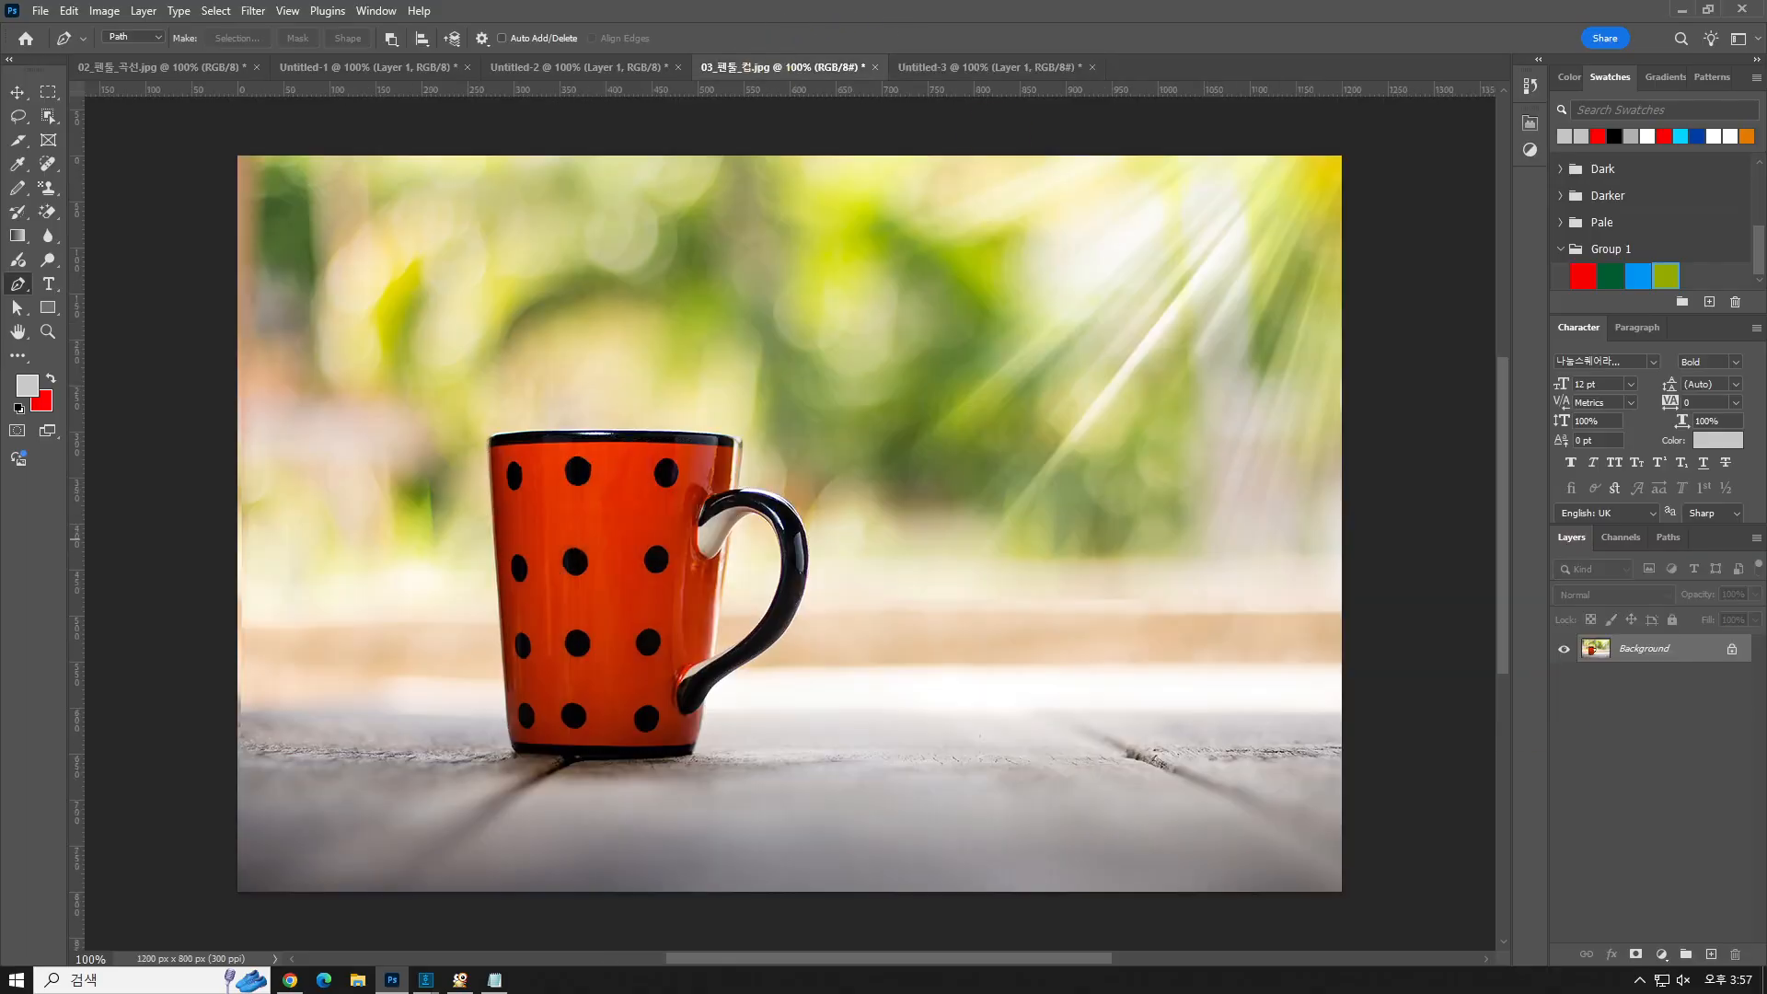
{"action": "left_click", "coordinate": [1668, 541]}
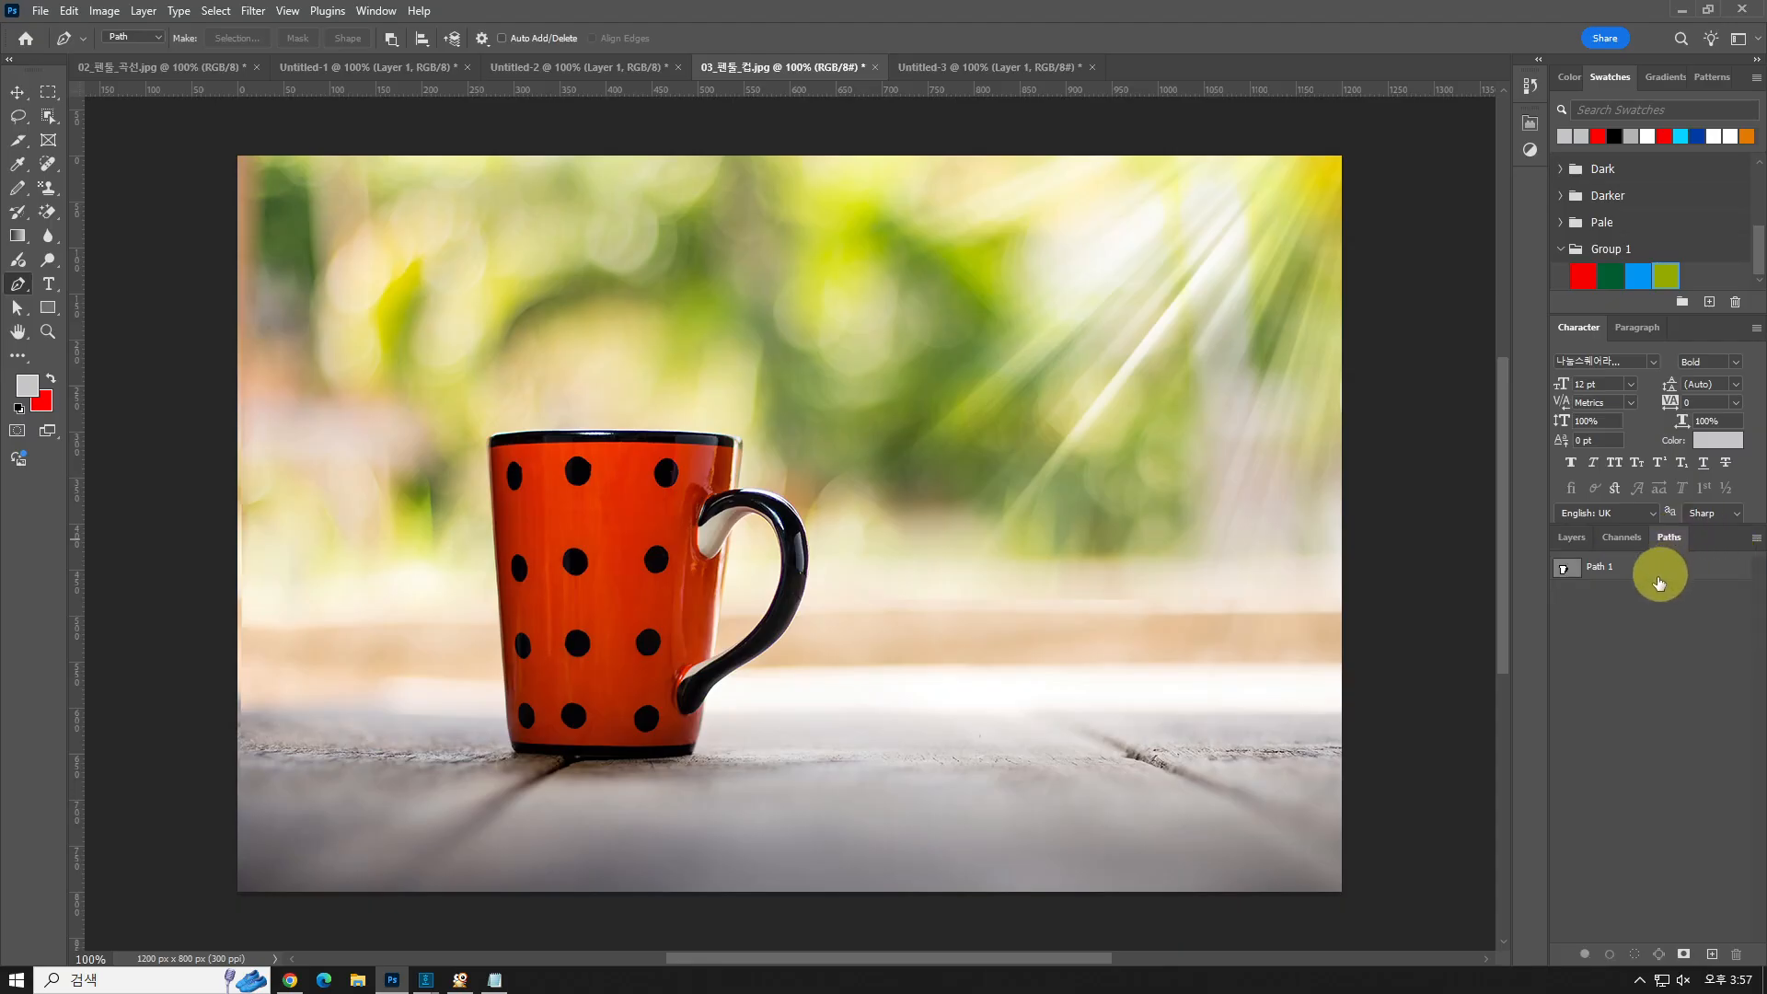
{"action": "left_click", "coordinate": [1660, 566]}
{"action": "key", "text": "Delete"}
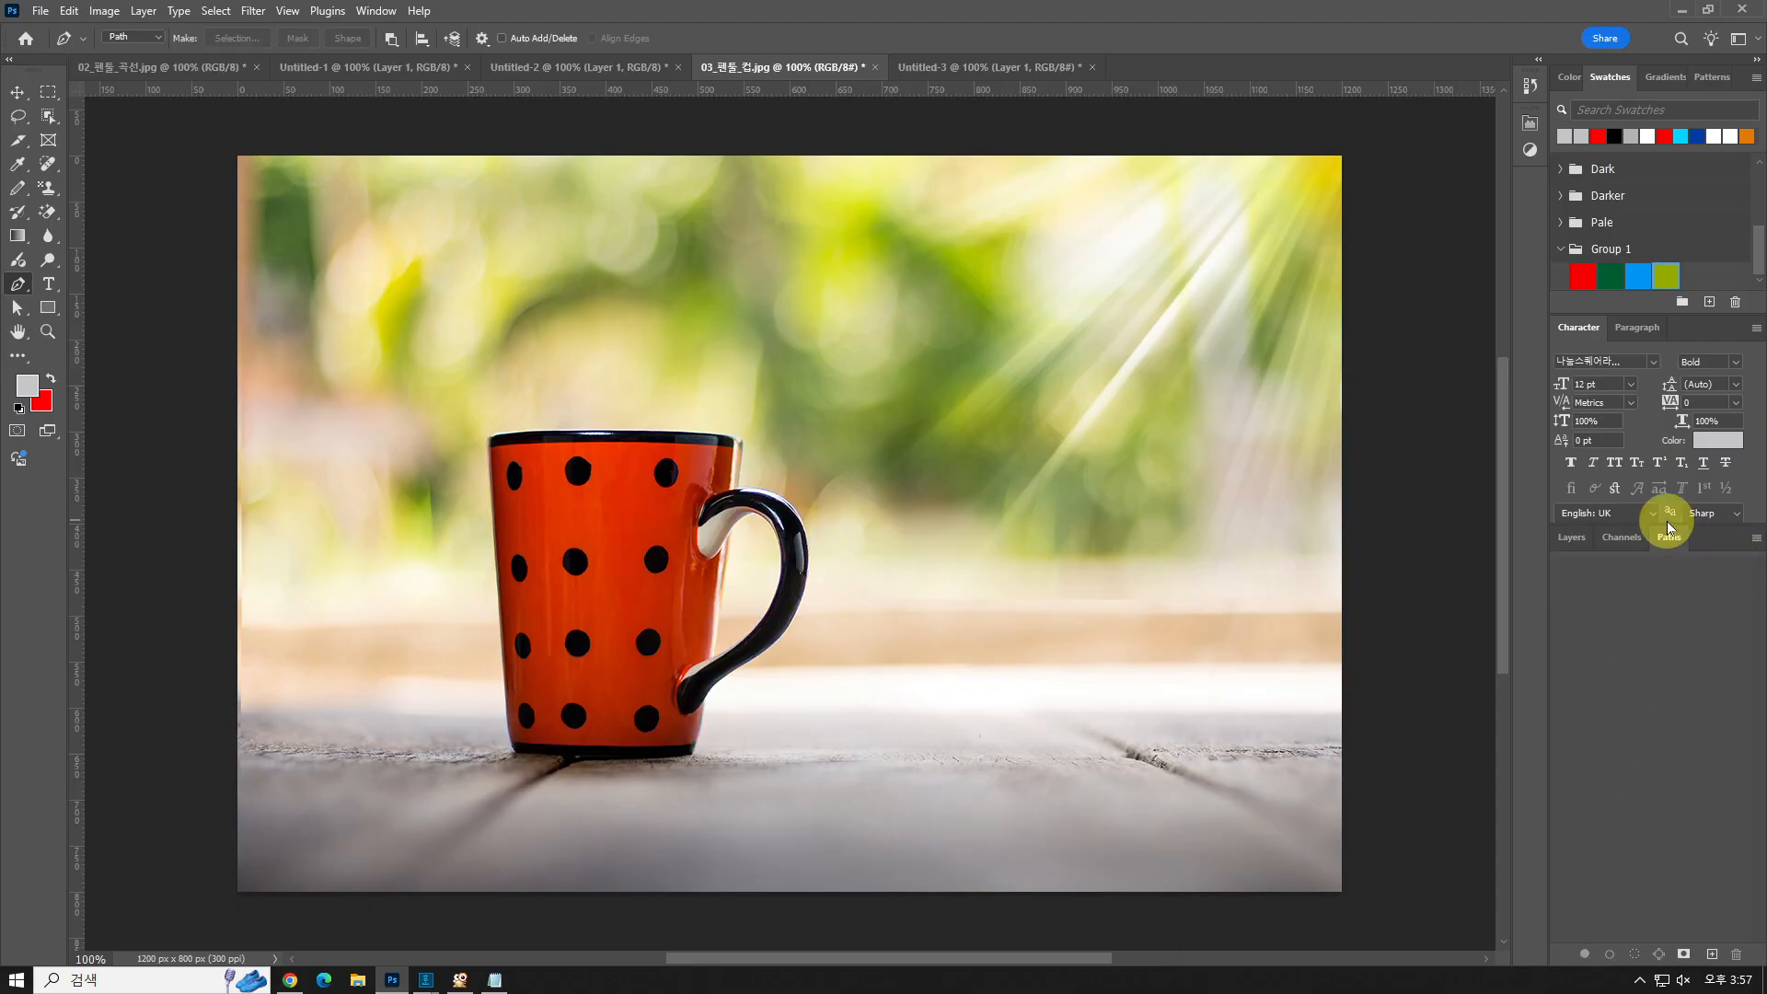
- Draw a closed straight-segment practice outline of a mug with a handle over the blurred background beside the real mug
{"action": "scroll", "coordinate": [1668, 527], "scroll_direction": "up", "scroll_amount": 1}
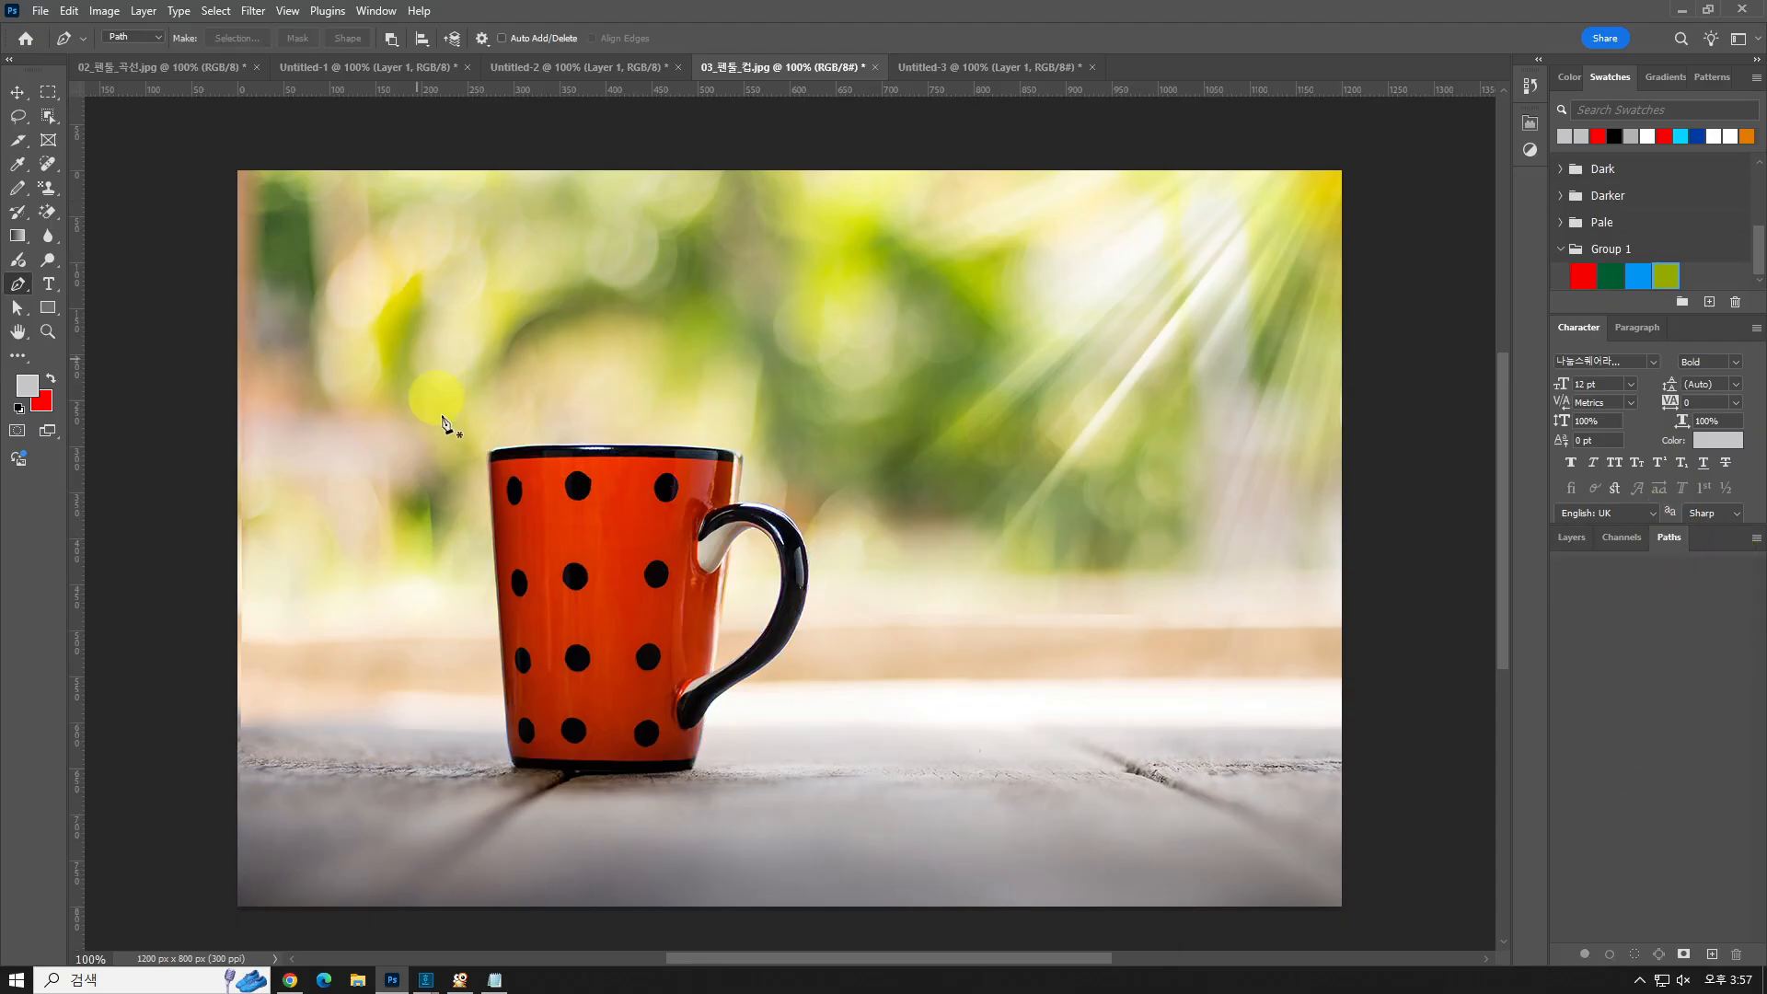
{"action": "left_click", "coordinate": [924, 303]}
{"action": "left_click", "coordinate": [960, 532]}
{"action": "left_click", "coordinate": [1091, 528]}
{"action": "left_click", "coordinate": [1125, 467]}
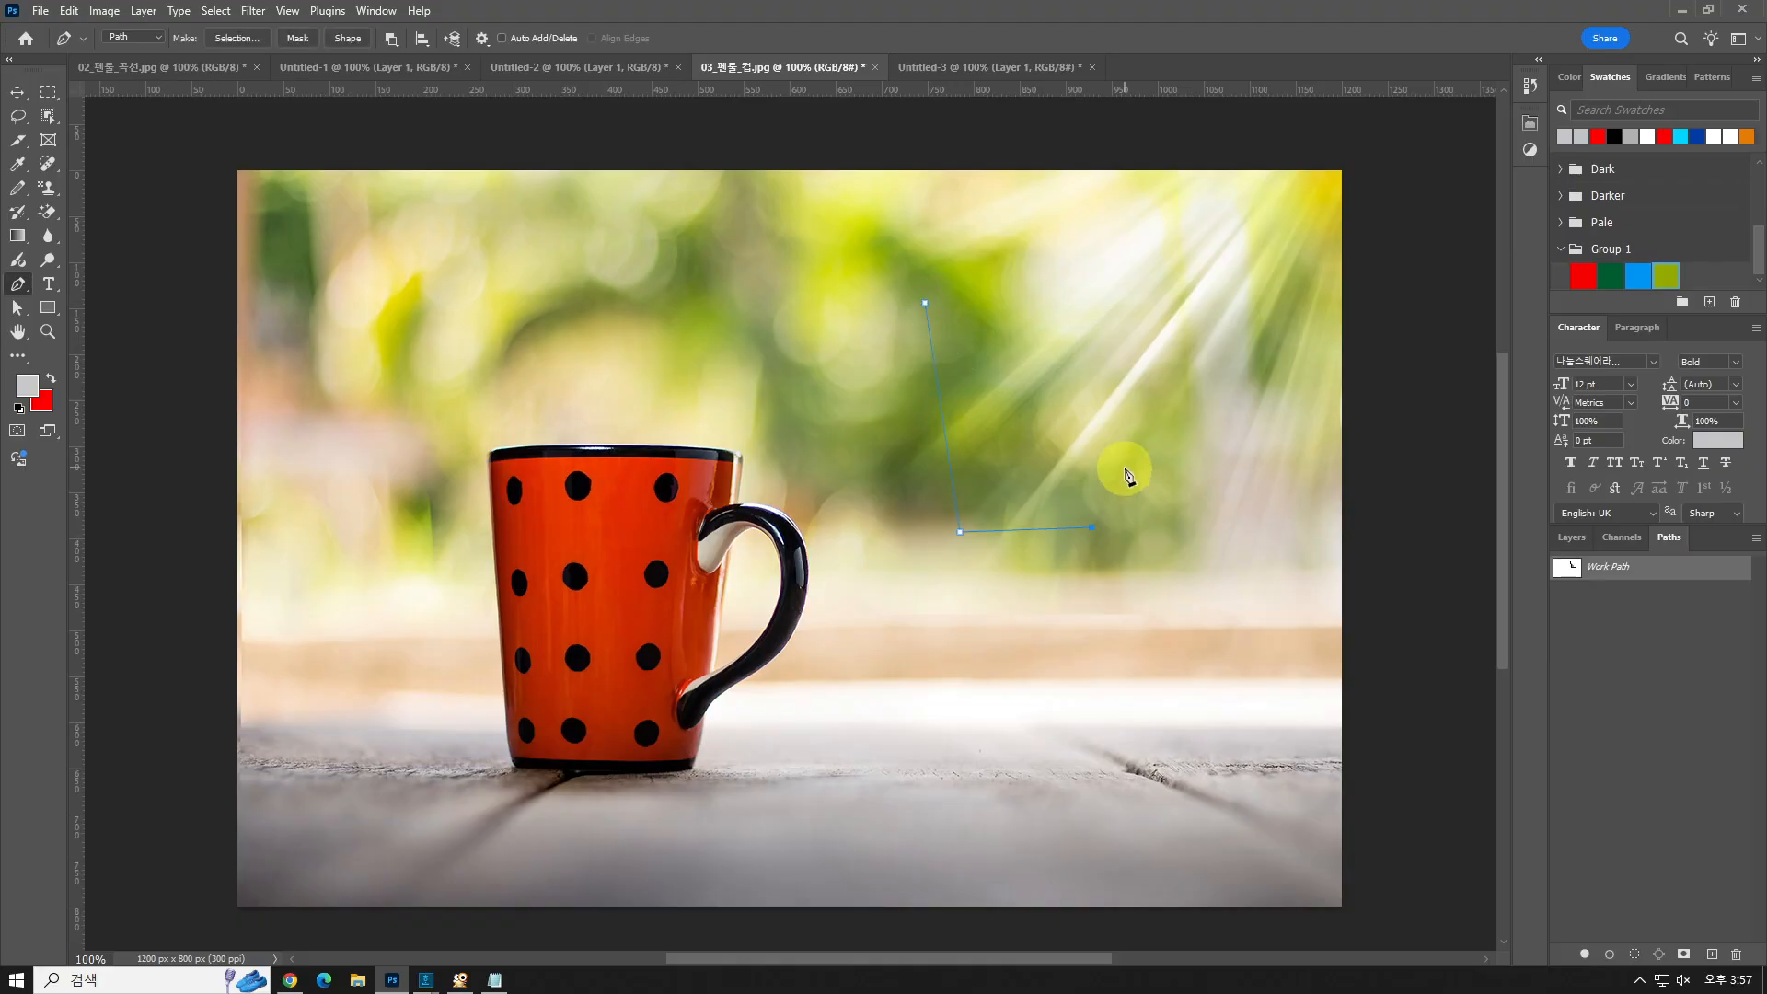
{"action": "left_click", "coordinate": [1192, 393]}
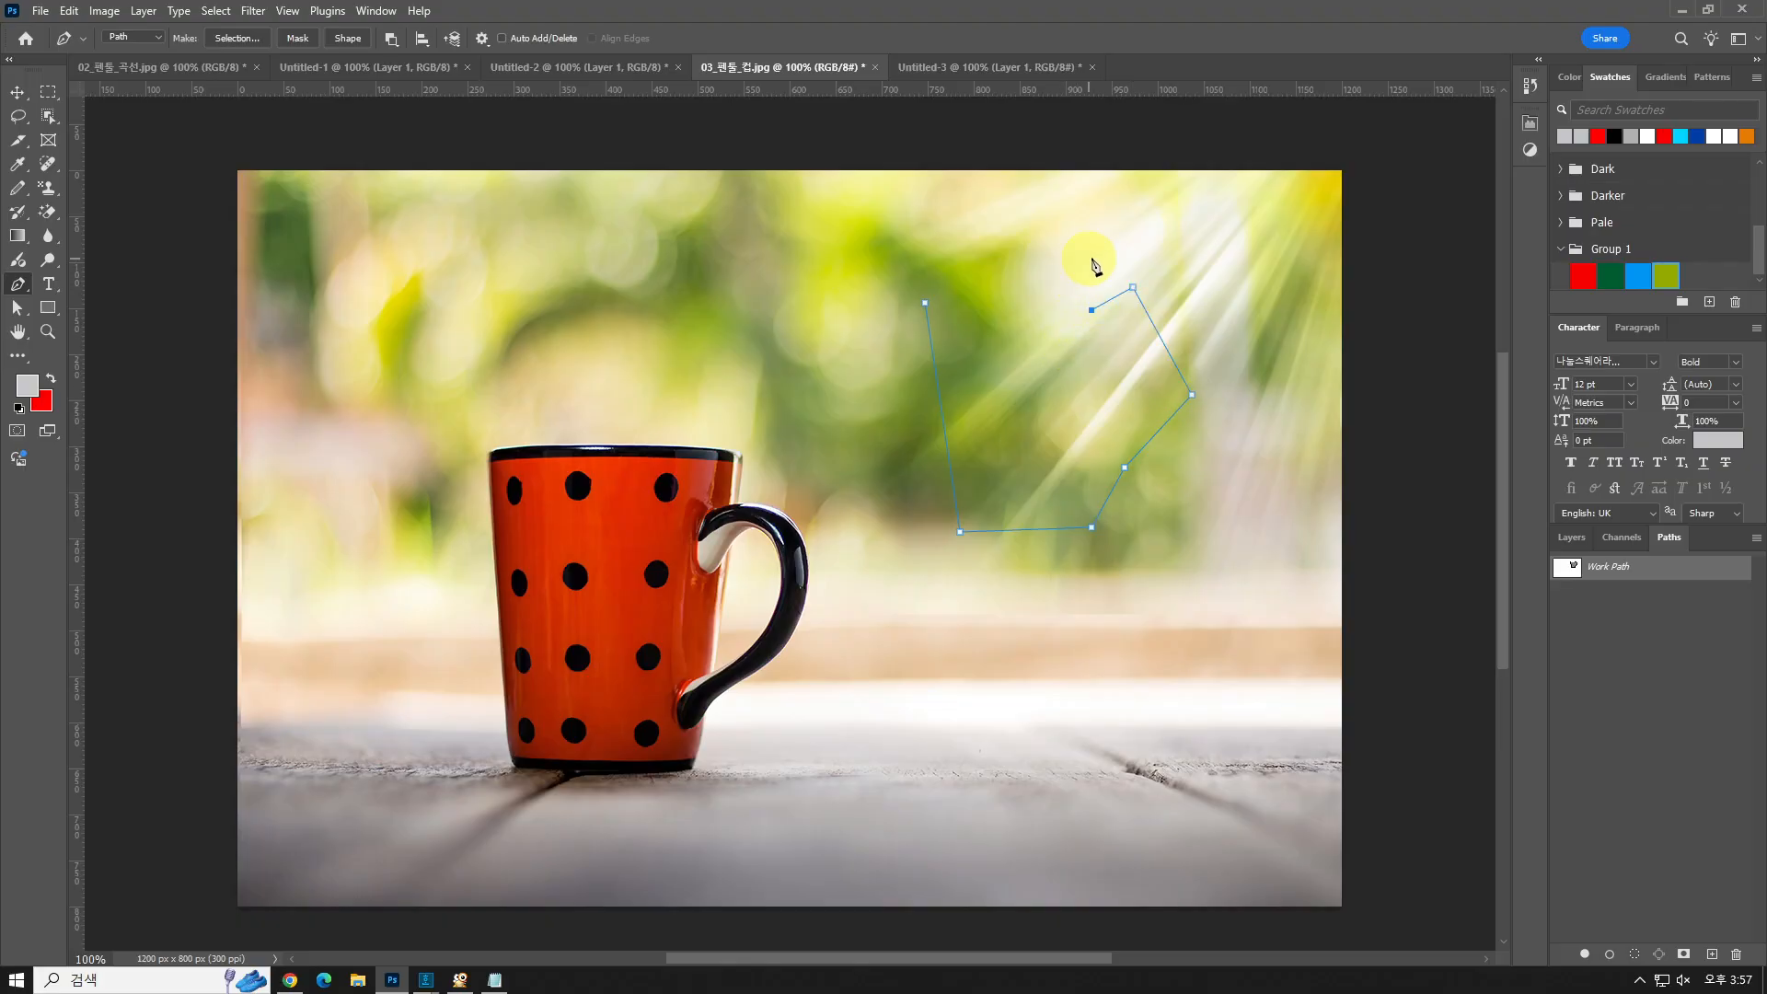
{"action": "left_click", "coordinate": [1091, 258]}
{"action": "left_click", "coordinate": [922, 258]}
{"action": "left_click", "coordinate": [925, 304]}
- Change the practice outline's path operation to Combine Shapes, try Subtract Front Shape and deselect the outline
{"action": "left_click", "coordinate": [391, 37]}
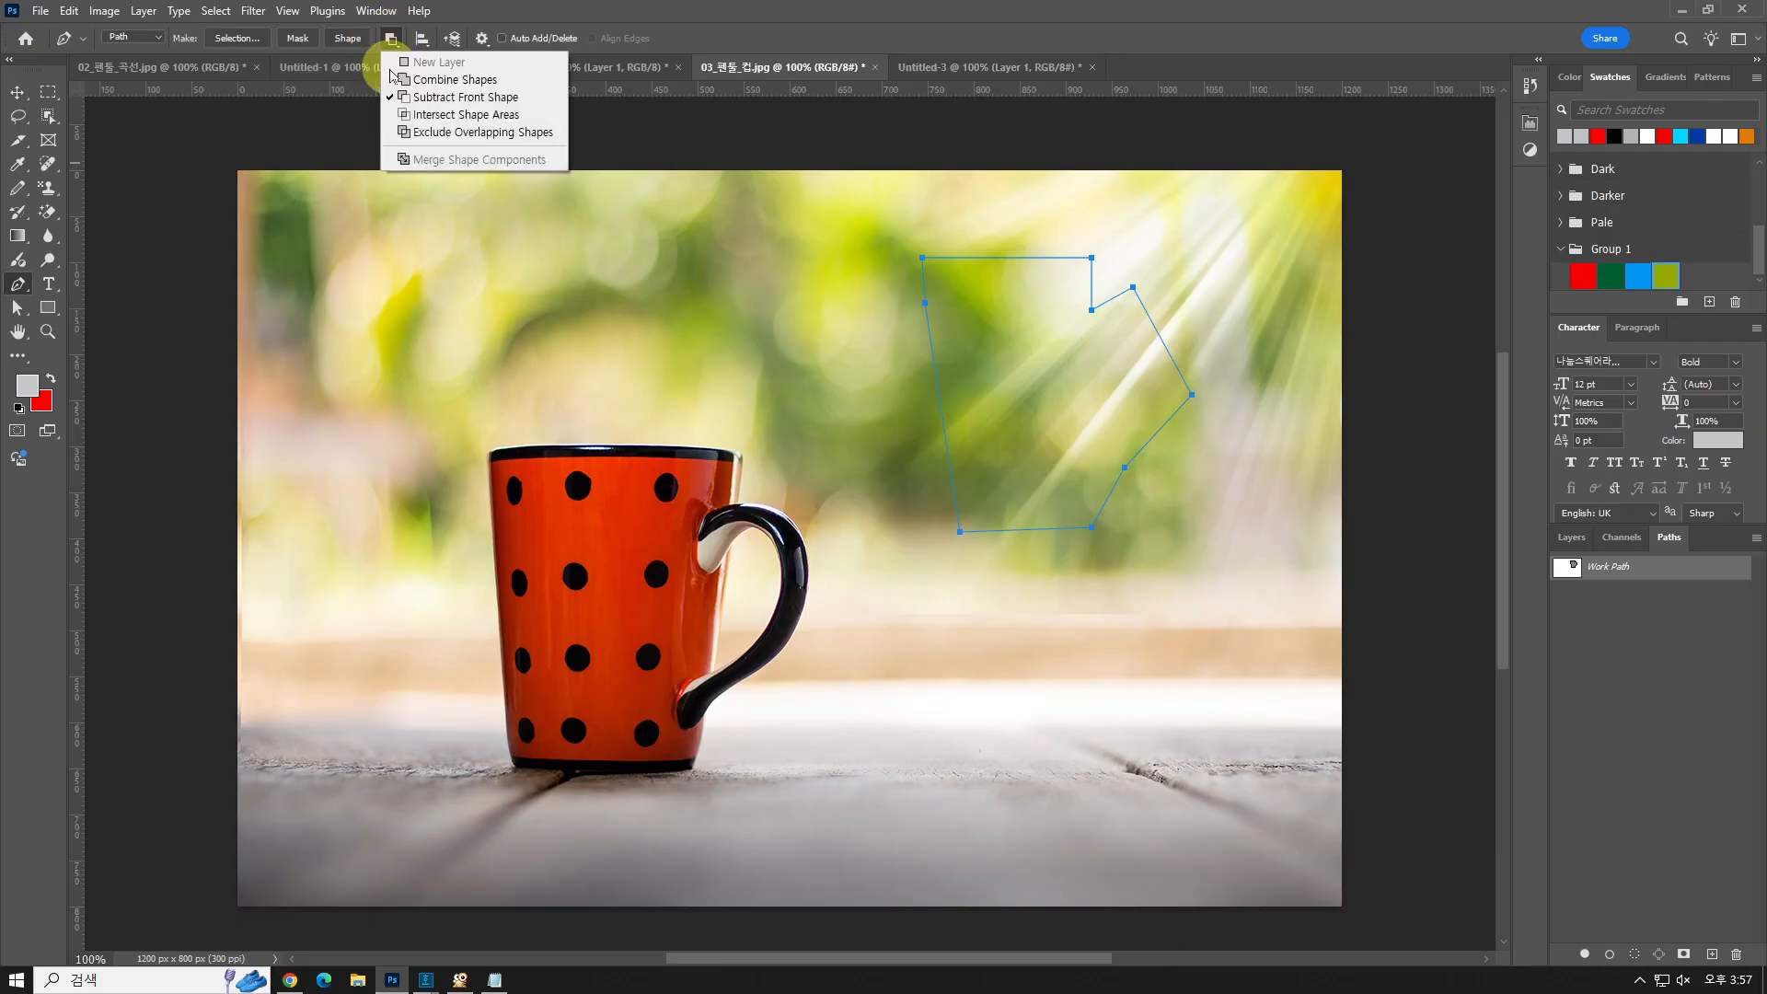
{"action": "left_click", "coordinate": [410, 79]}
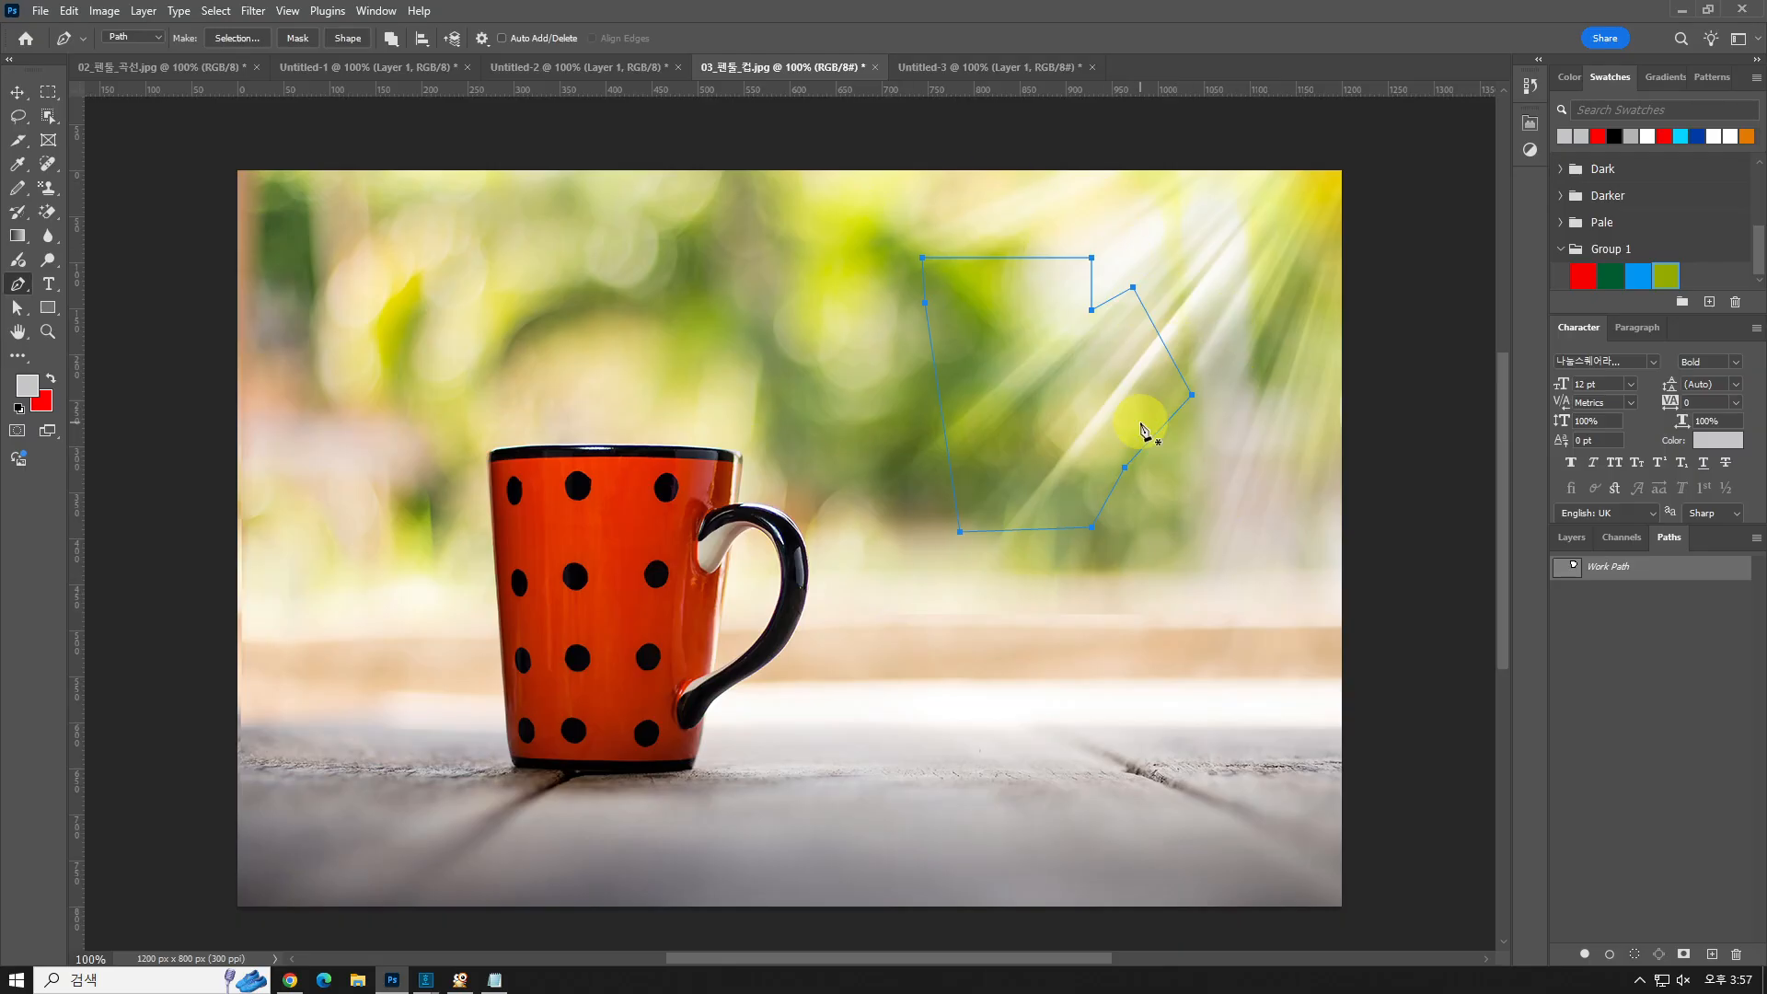
{"action": "left_click", "coordinate": [391, 38]}
{"action": "left_click", "coordinate": [401, 97]}
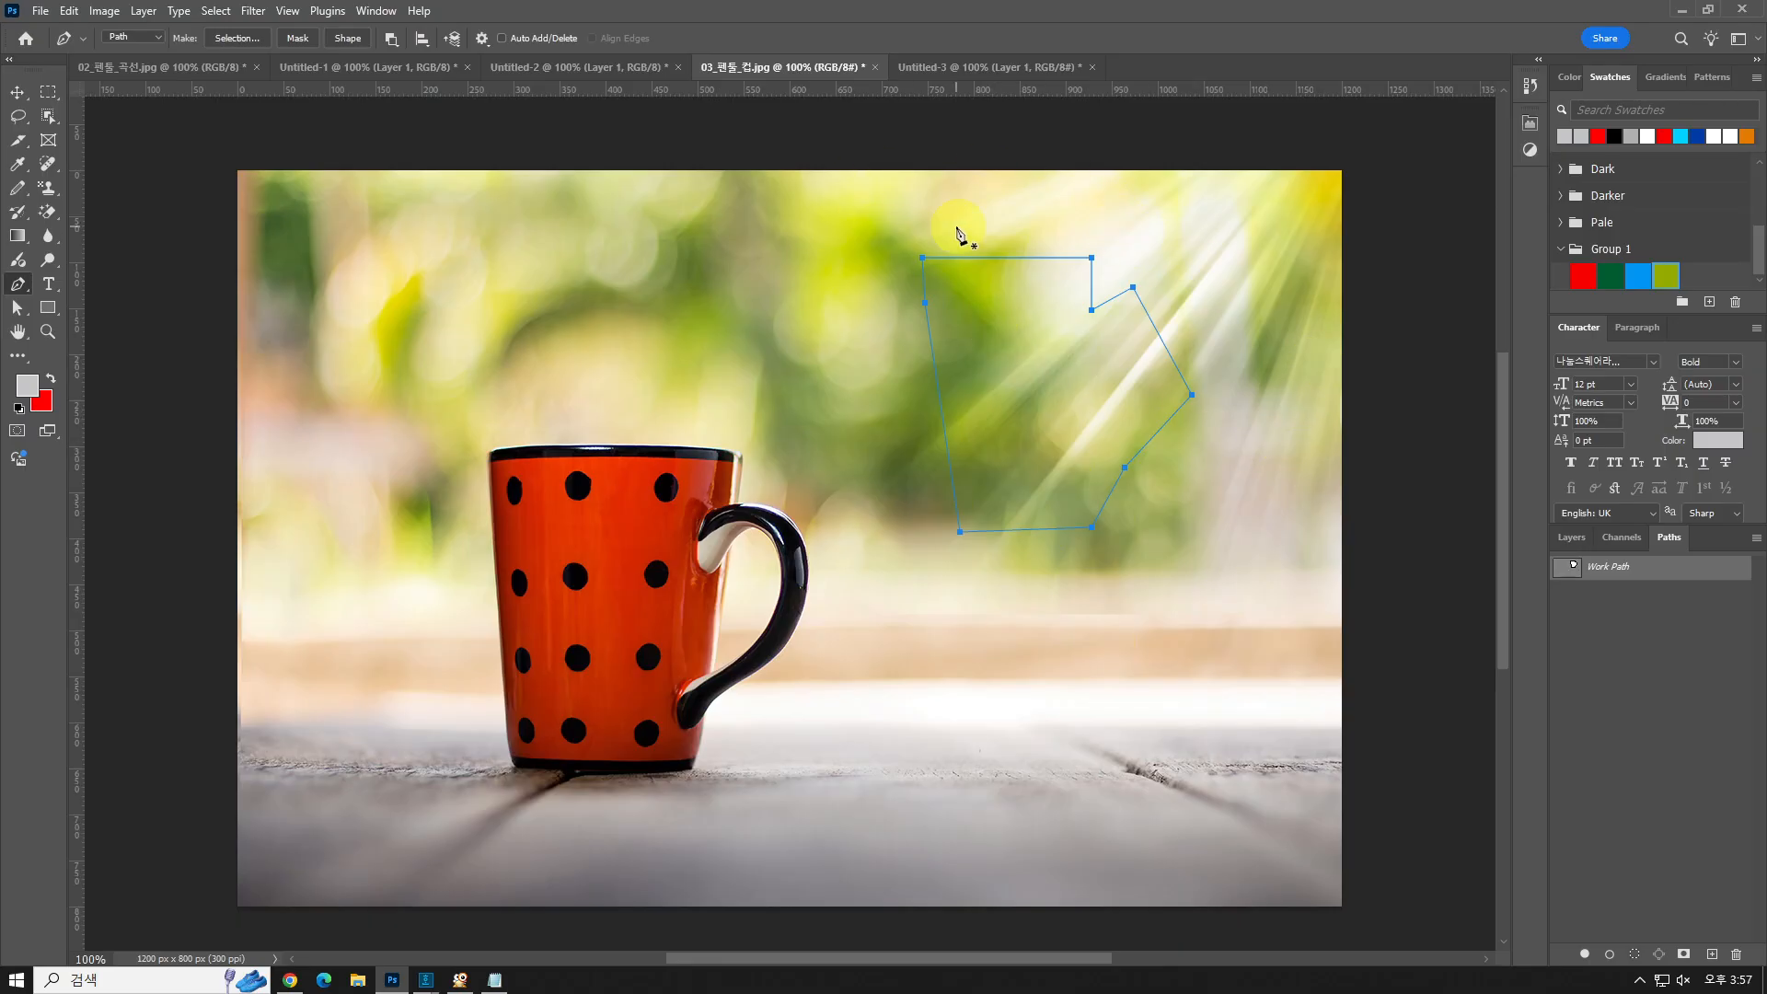
{"action": "left_click", "coordinate": [828, 256], "text": "ctrl"}
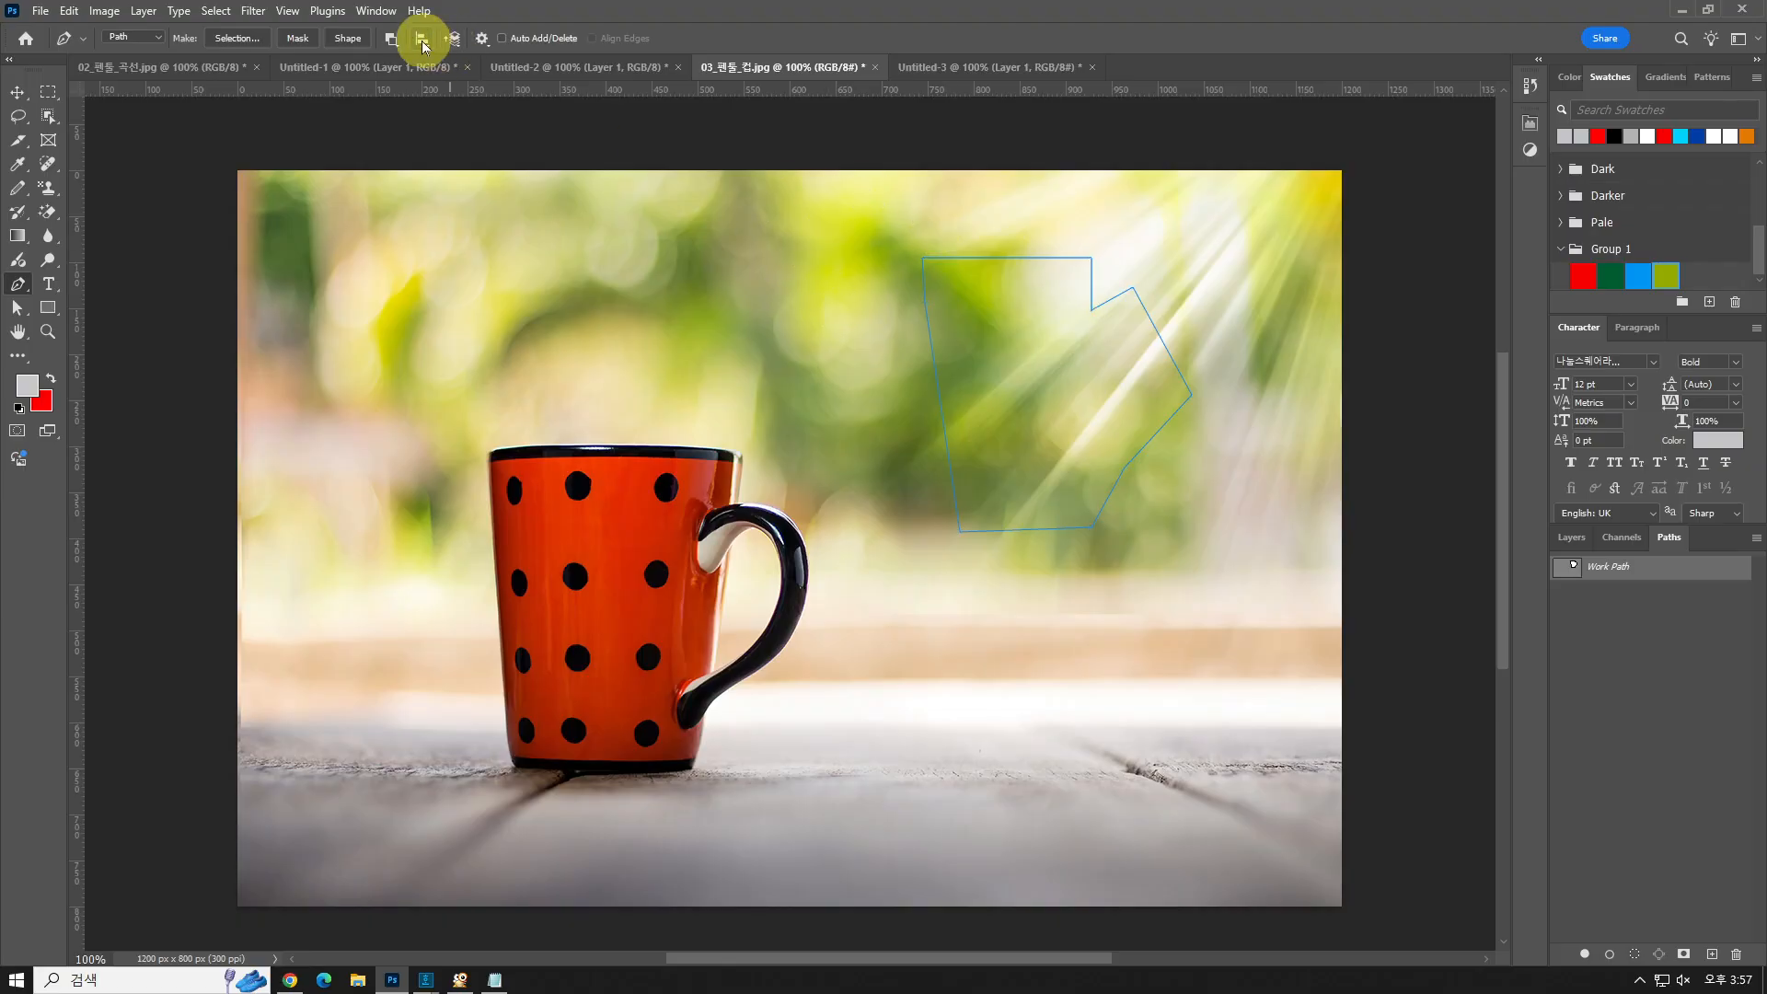
- Draw a closed four-point handle opening inside the practice outline with the path operation Subtract Front Shape
{"action": "left_click", "coordinate": [391, 37]}
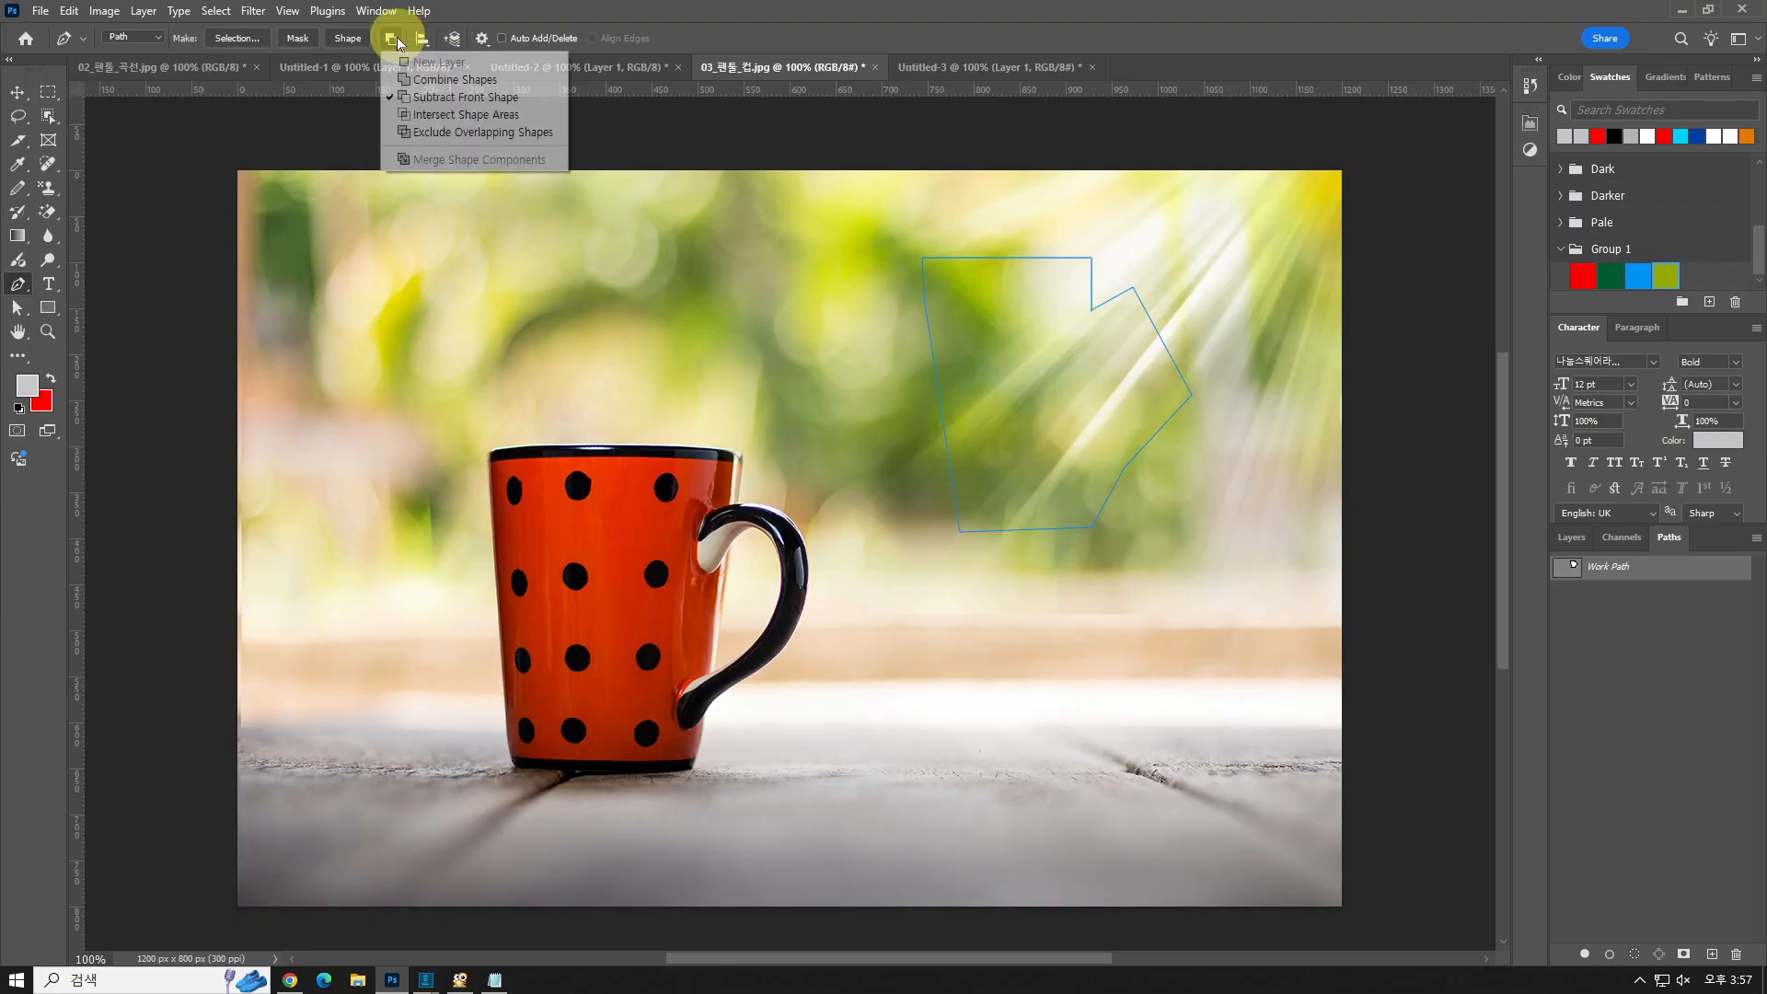
{"action": "left_click", "coordinate": [431, 100]}
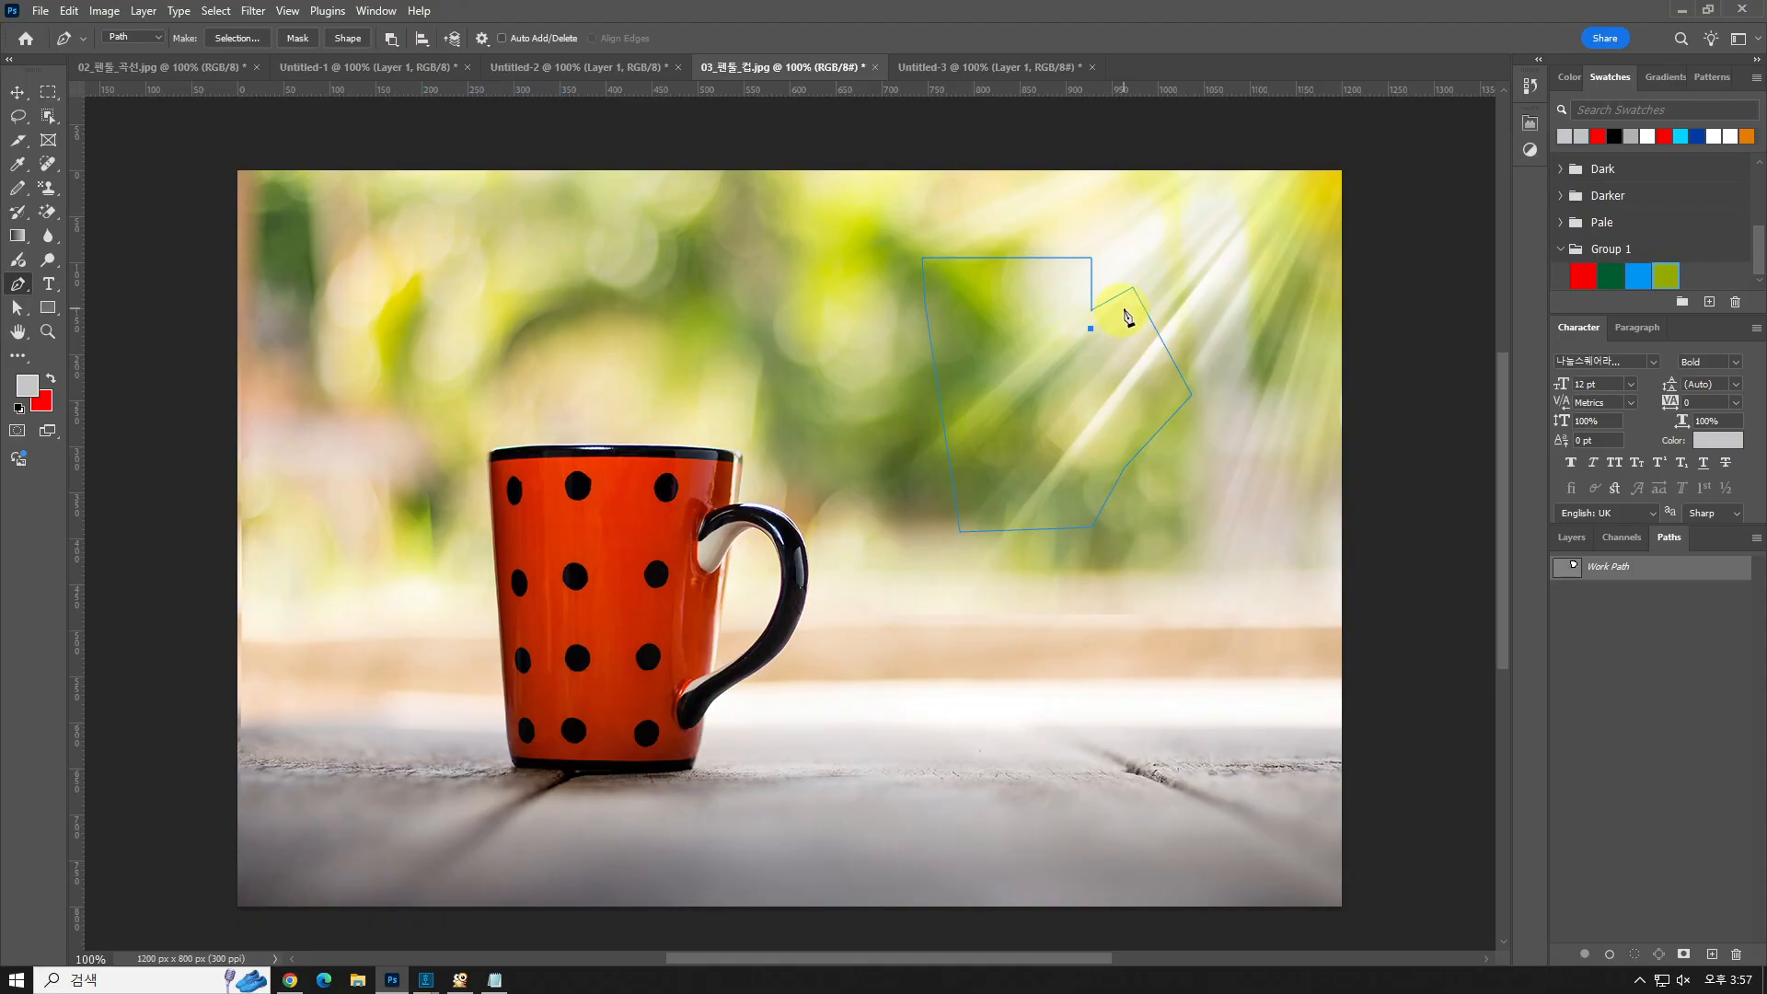
{"action": "left_click", "coordinate": [1124, 309]}
{"action": "left_click", "coordinate": [1164, 396]}
{"action": "left_click", "coordinate": [1093, 448]}
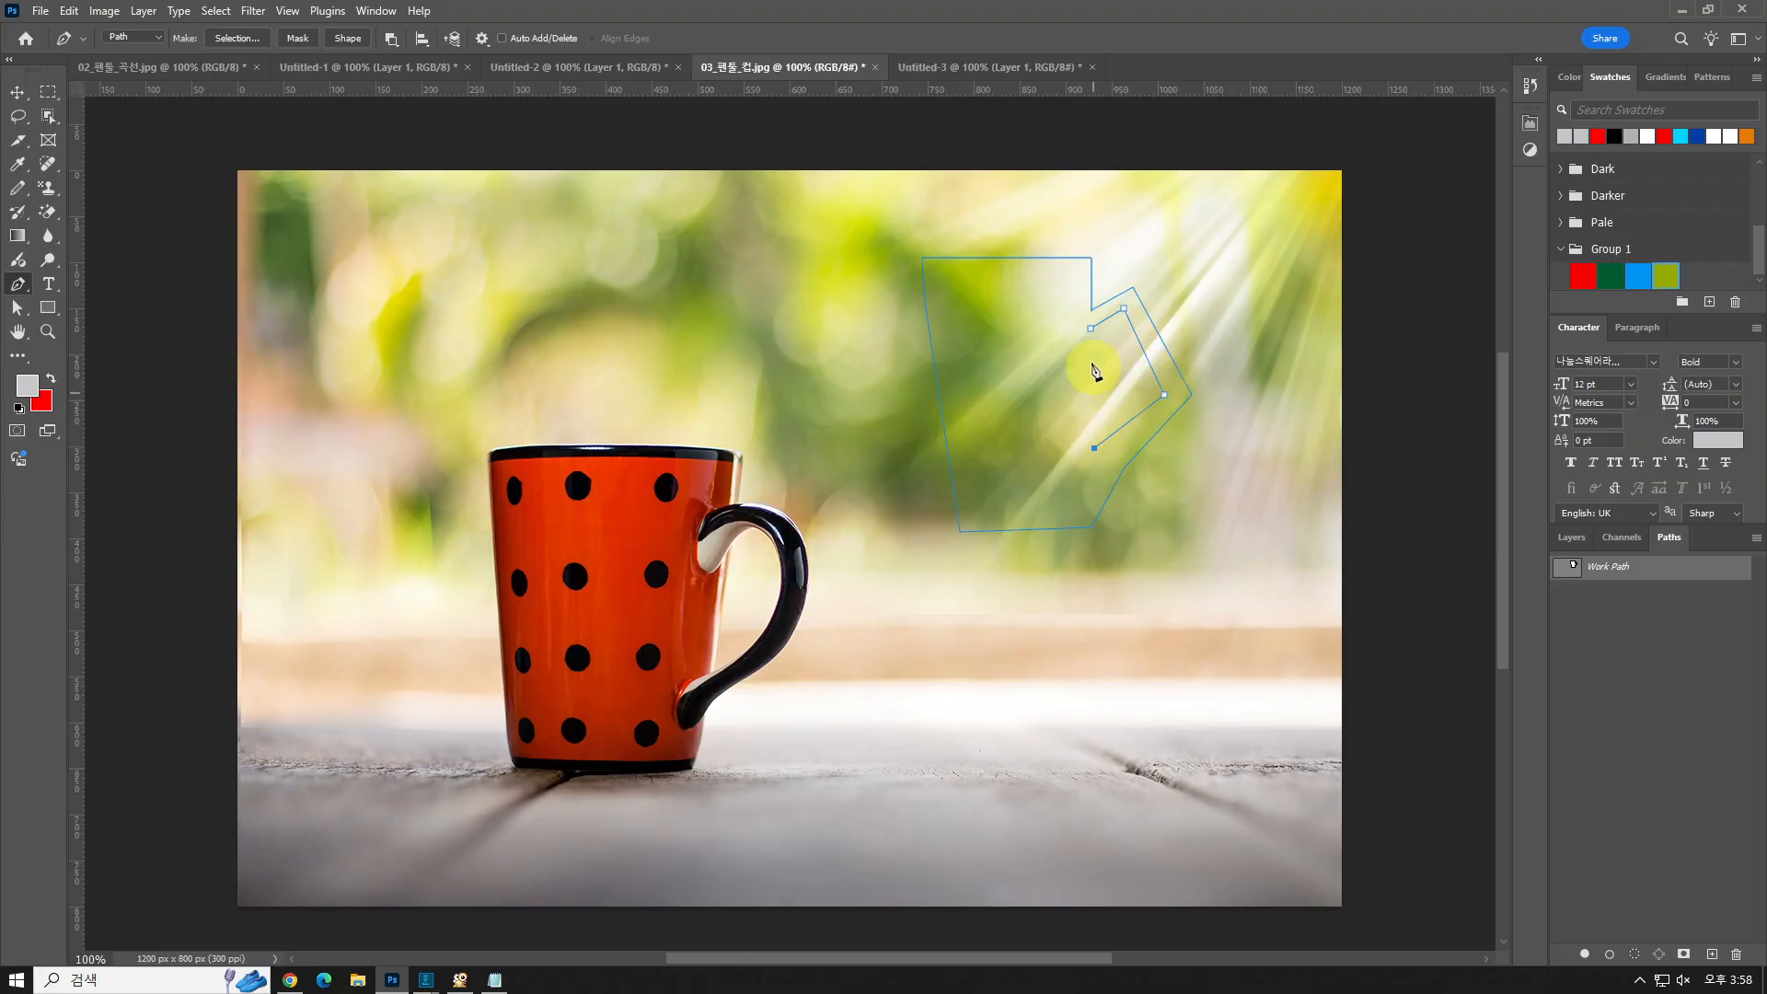
{"action": "left_click", "coordinate": [1090, 332]}
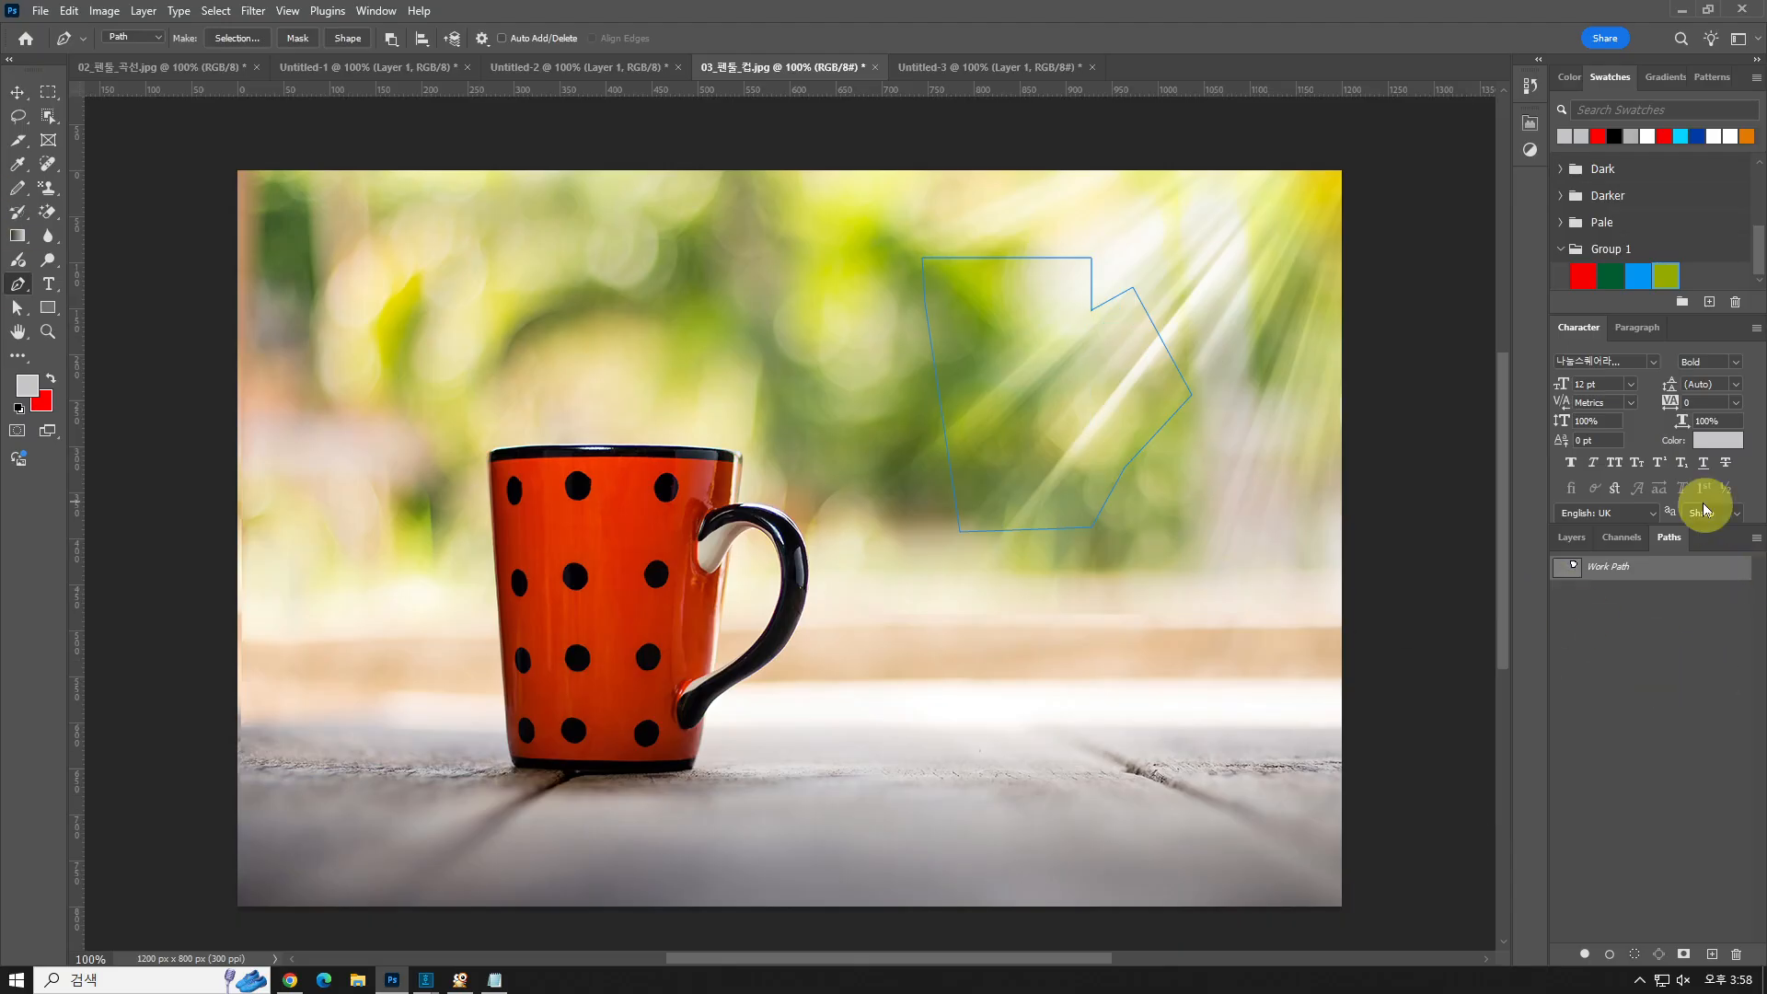
- Delete the practice paths and fill the Background layer with the light grey foreground colour
{"action": "key", "text": "Delete"}
{"action": "key", "text": "Delete"}
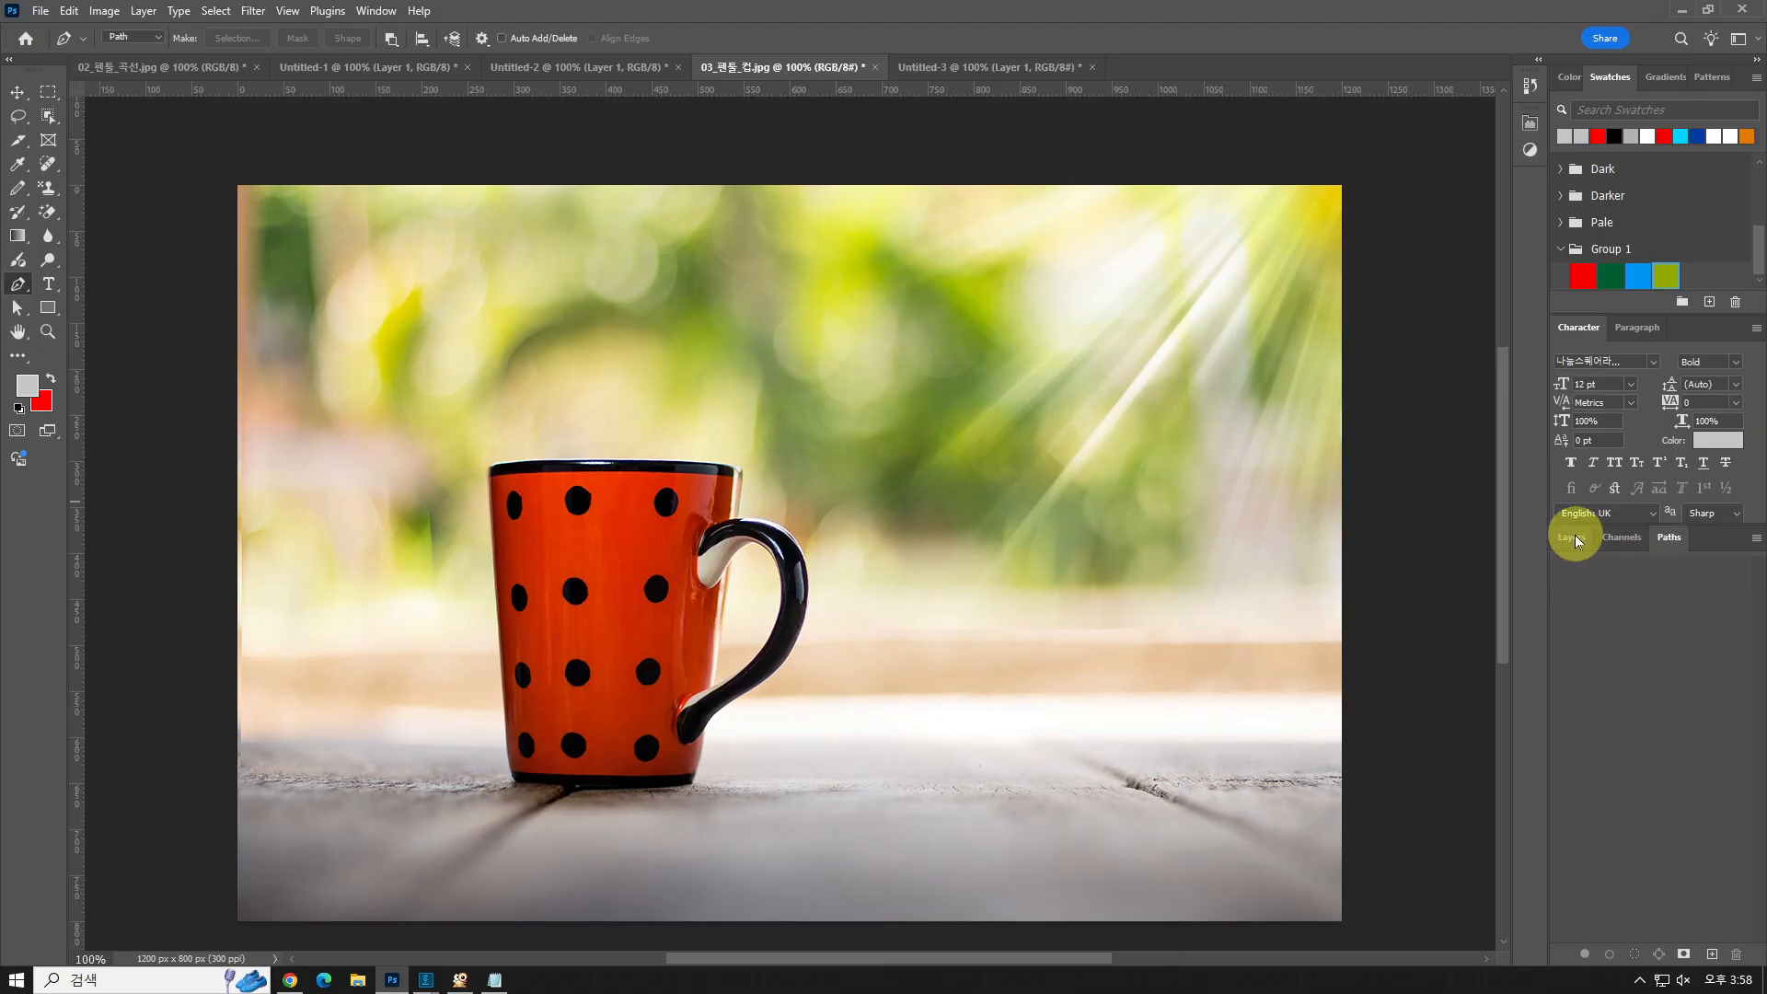
{"action": "left_click", "coordinate": [1573, 539]}
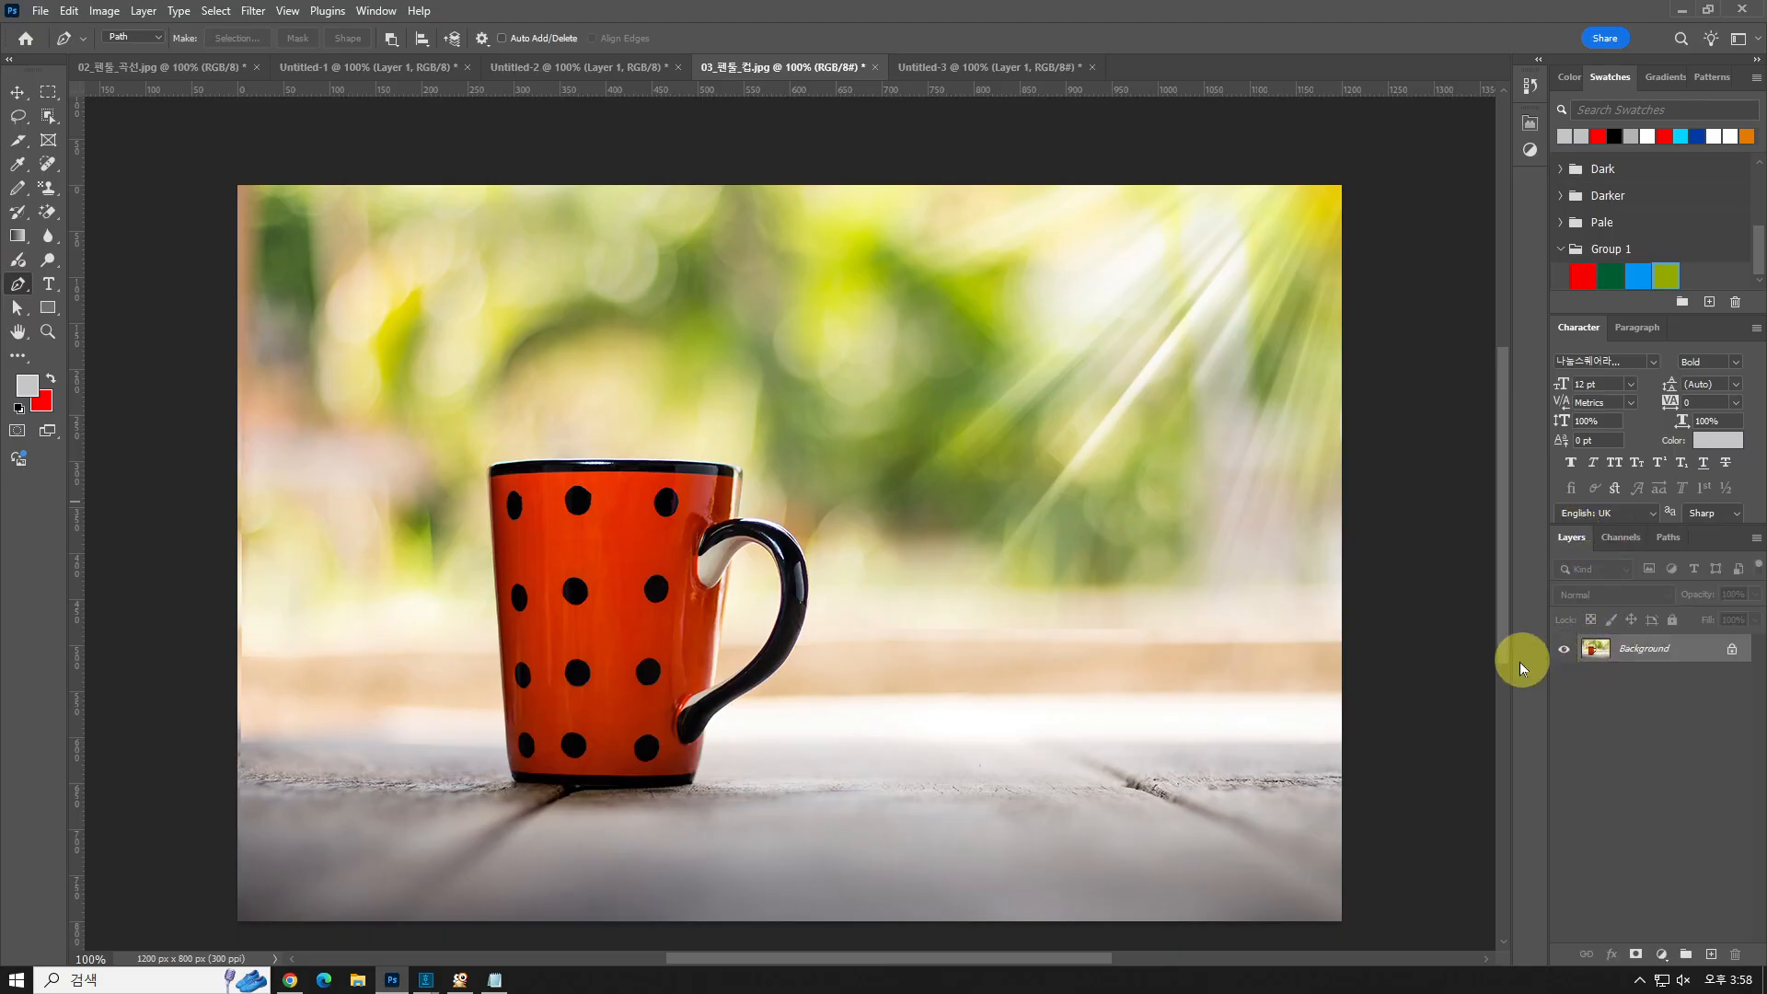
{"action": "key", "text": "alt+BackSpace"}
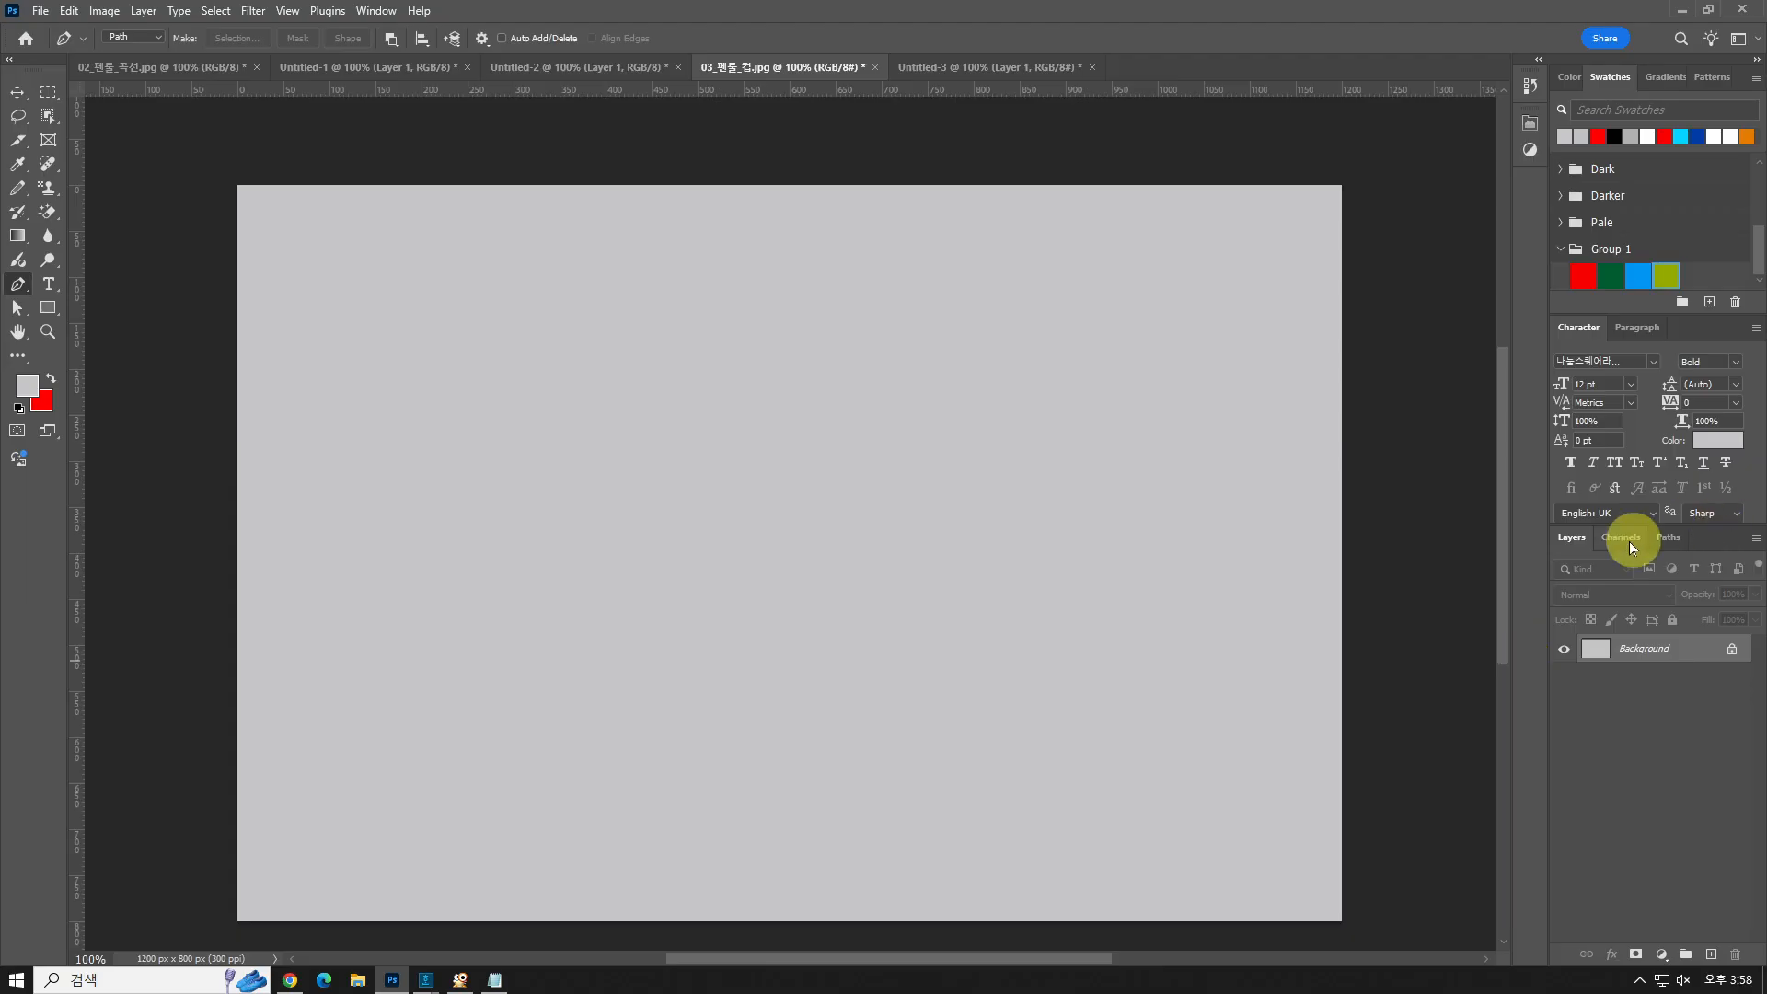
- Draw a large closed straight-segment mug outline with a handle on the grey canvas and set its path operation to Combine Shapes
{"action": "left_click", "coordinate": [1662, 539]}
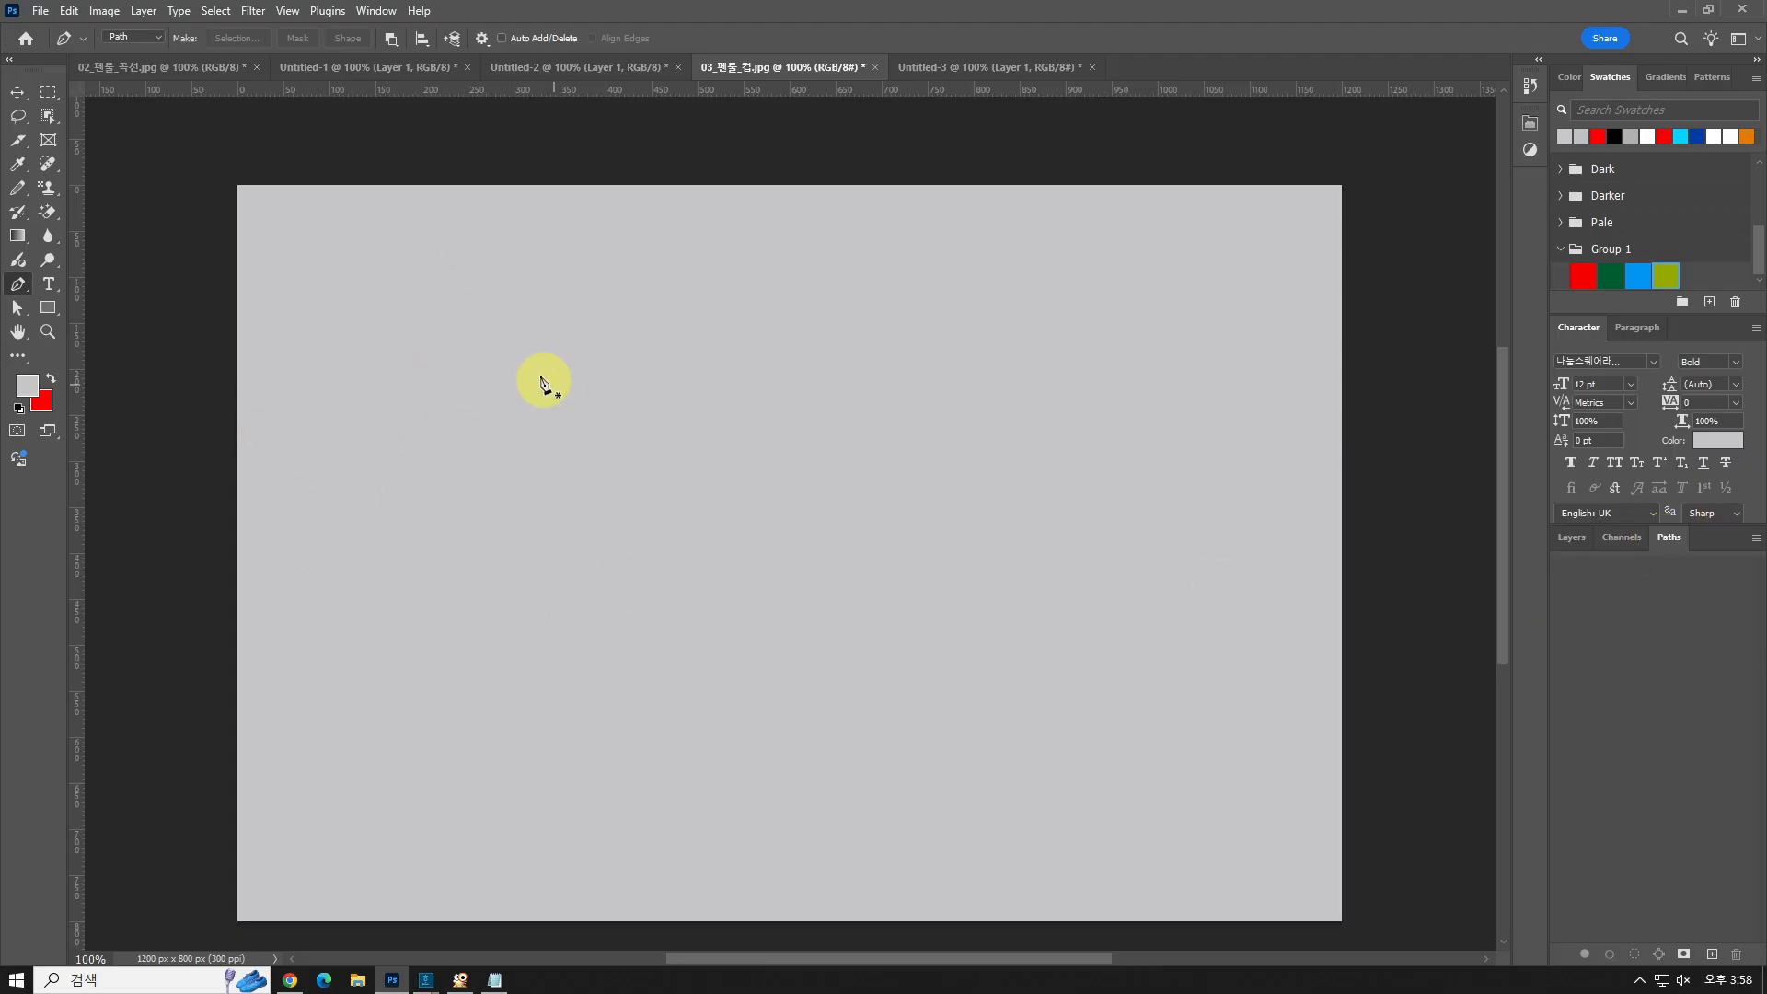
{"action": "left_click", "coordinate": [494, 326]}
{"action": "left_click", "coordinate": [612, 845]}
{"action": "left_click", "coordinate": [924, 864]}
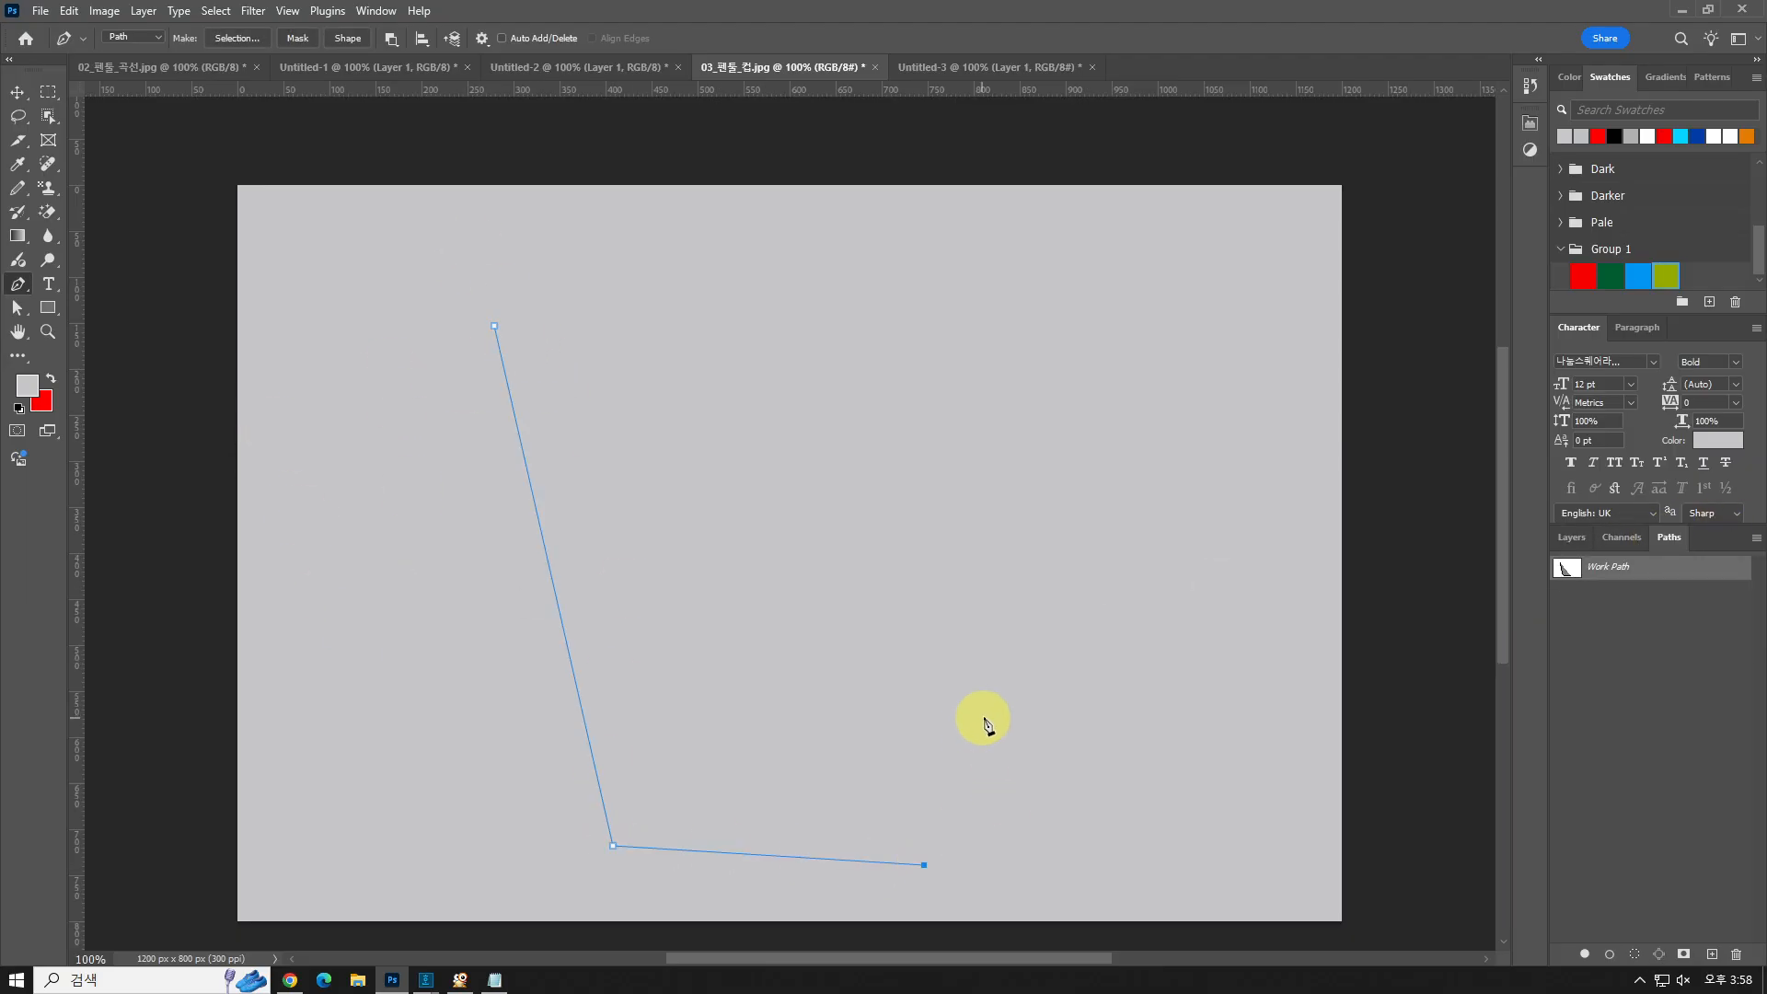
{"action": "left_click", "coordinate": [988, 716]}
{"action": "left_click", "coordinate": [1130, 545]}
{"action": "left_click", "coordinate": [1095, 421]}
{"action": "left_click", "coordinate": [951, 358]}
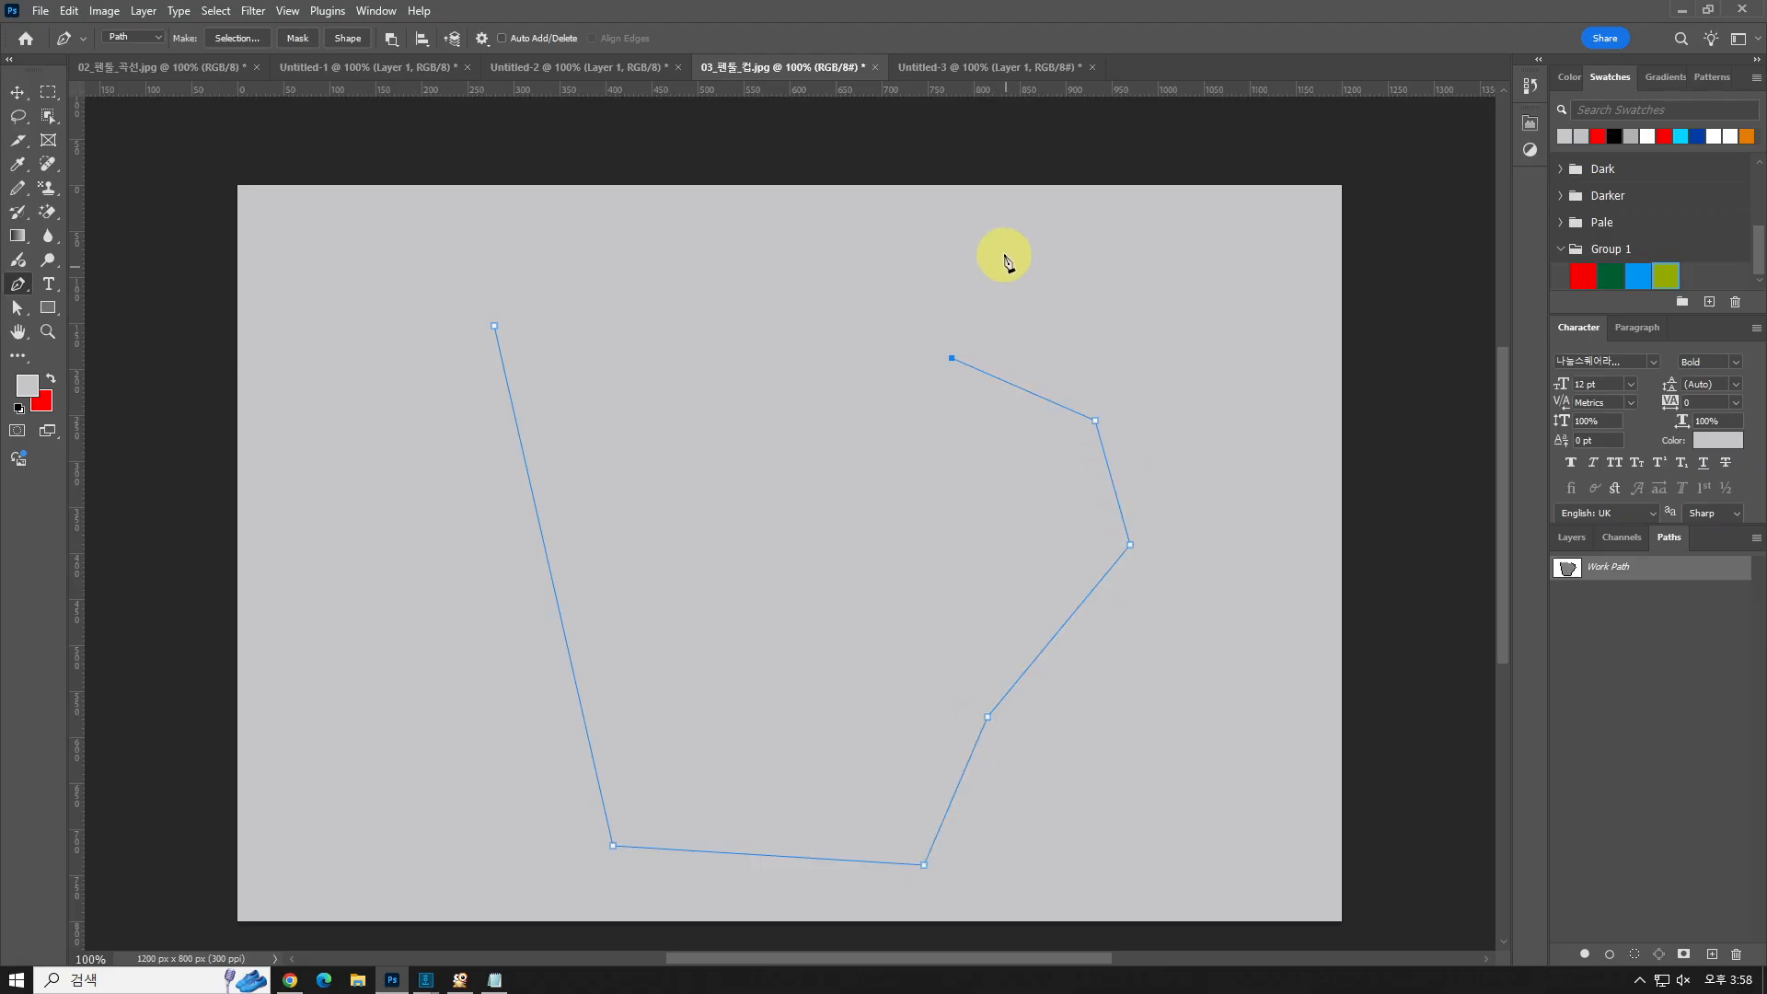
{"action": "left_click", "coordinate": [1003, 252]}
{"action": "left_click", "coordinate": [479, 262]}
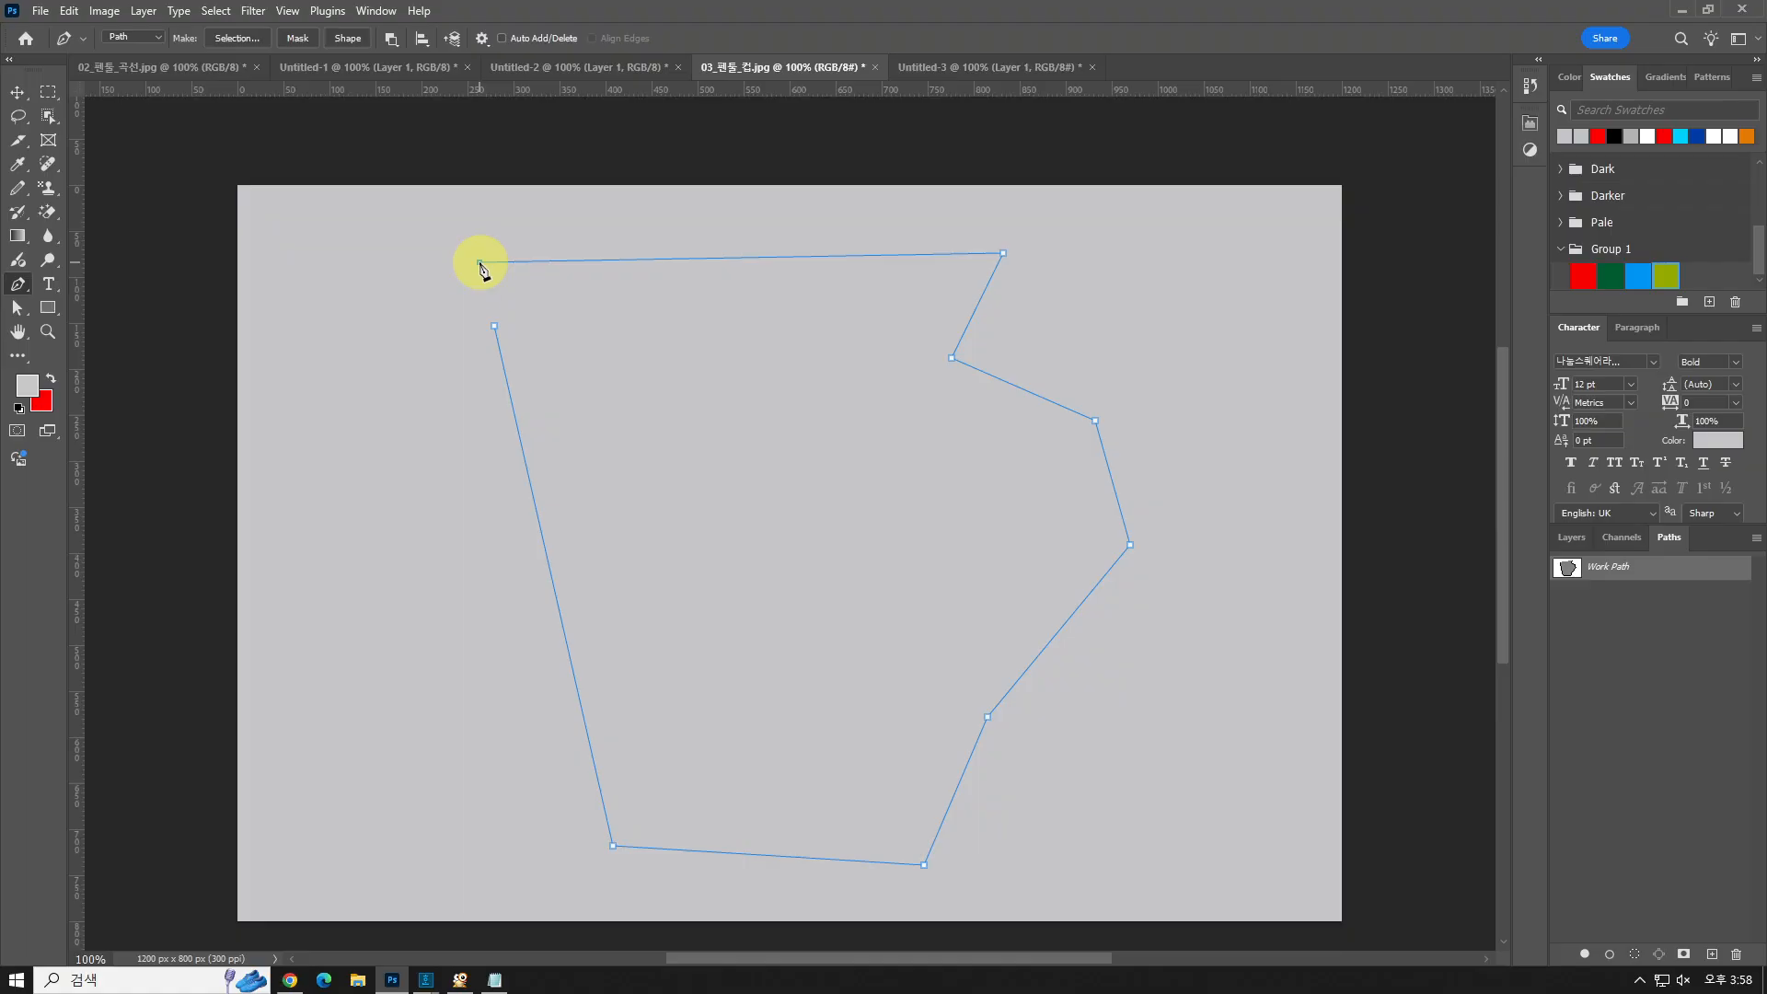
{"action": "left_click", "coordinate": [495, 325]}
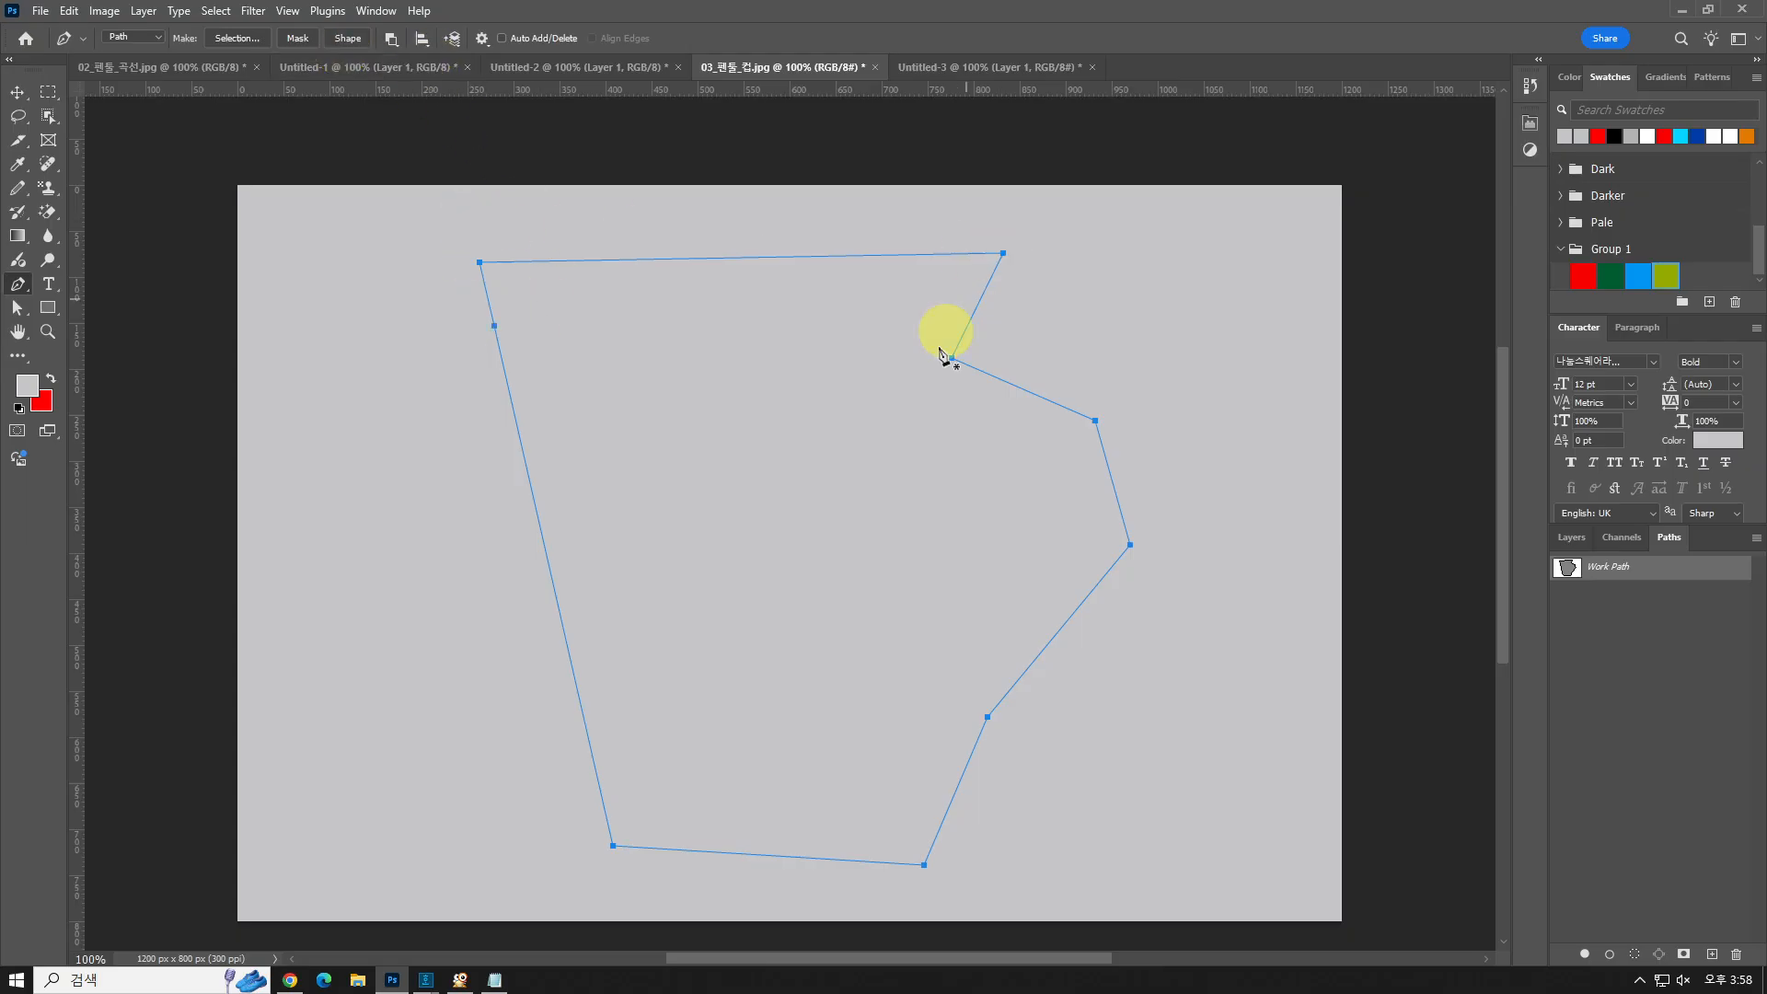
{"action": "left_click", "coordinate": [391, 39]}
{"action": "left_click", "coordinate": [414, 79]}
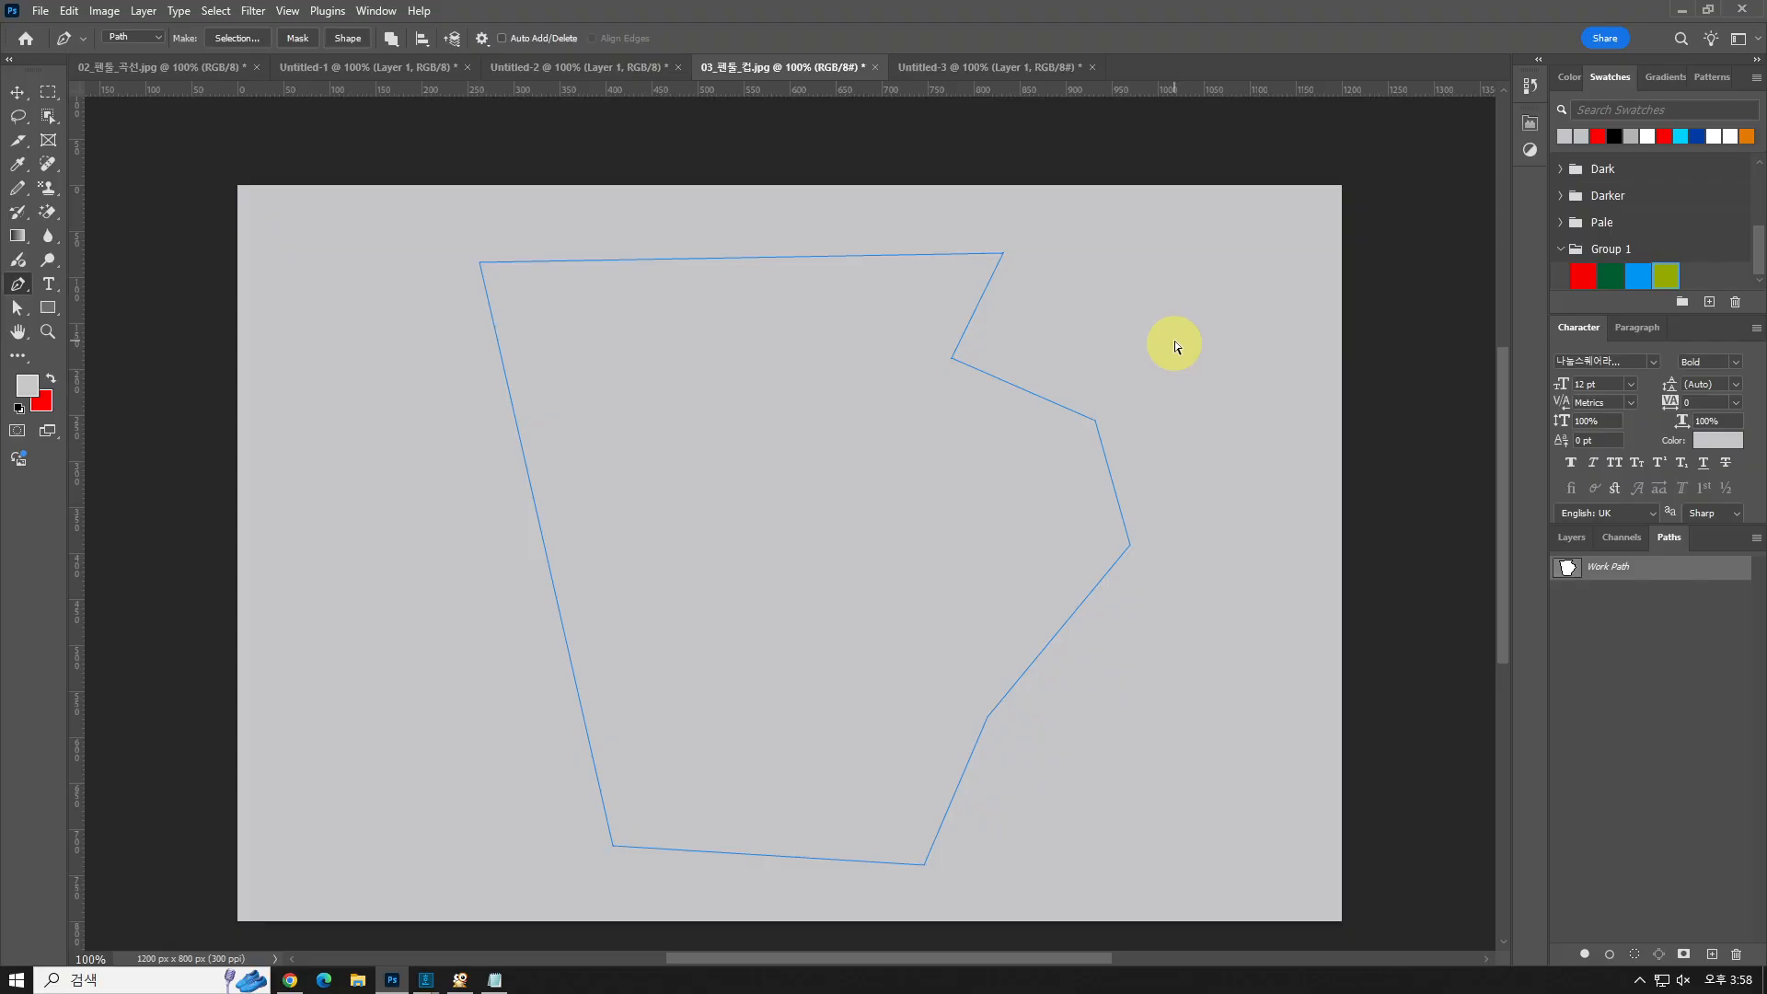
- Draw a closed four-point handle opening inside the large mug outline with the path operation Subtract Front Shape
{"action": "left_click", "coordinate": [394, 38]}
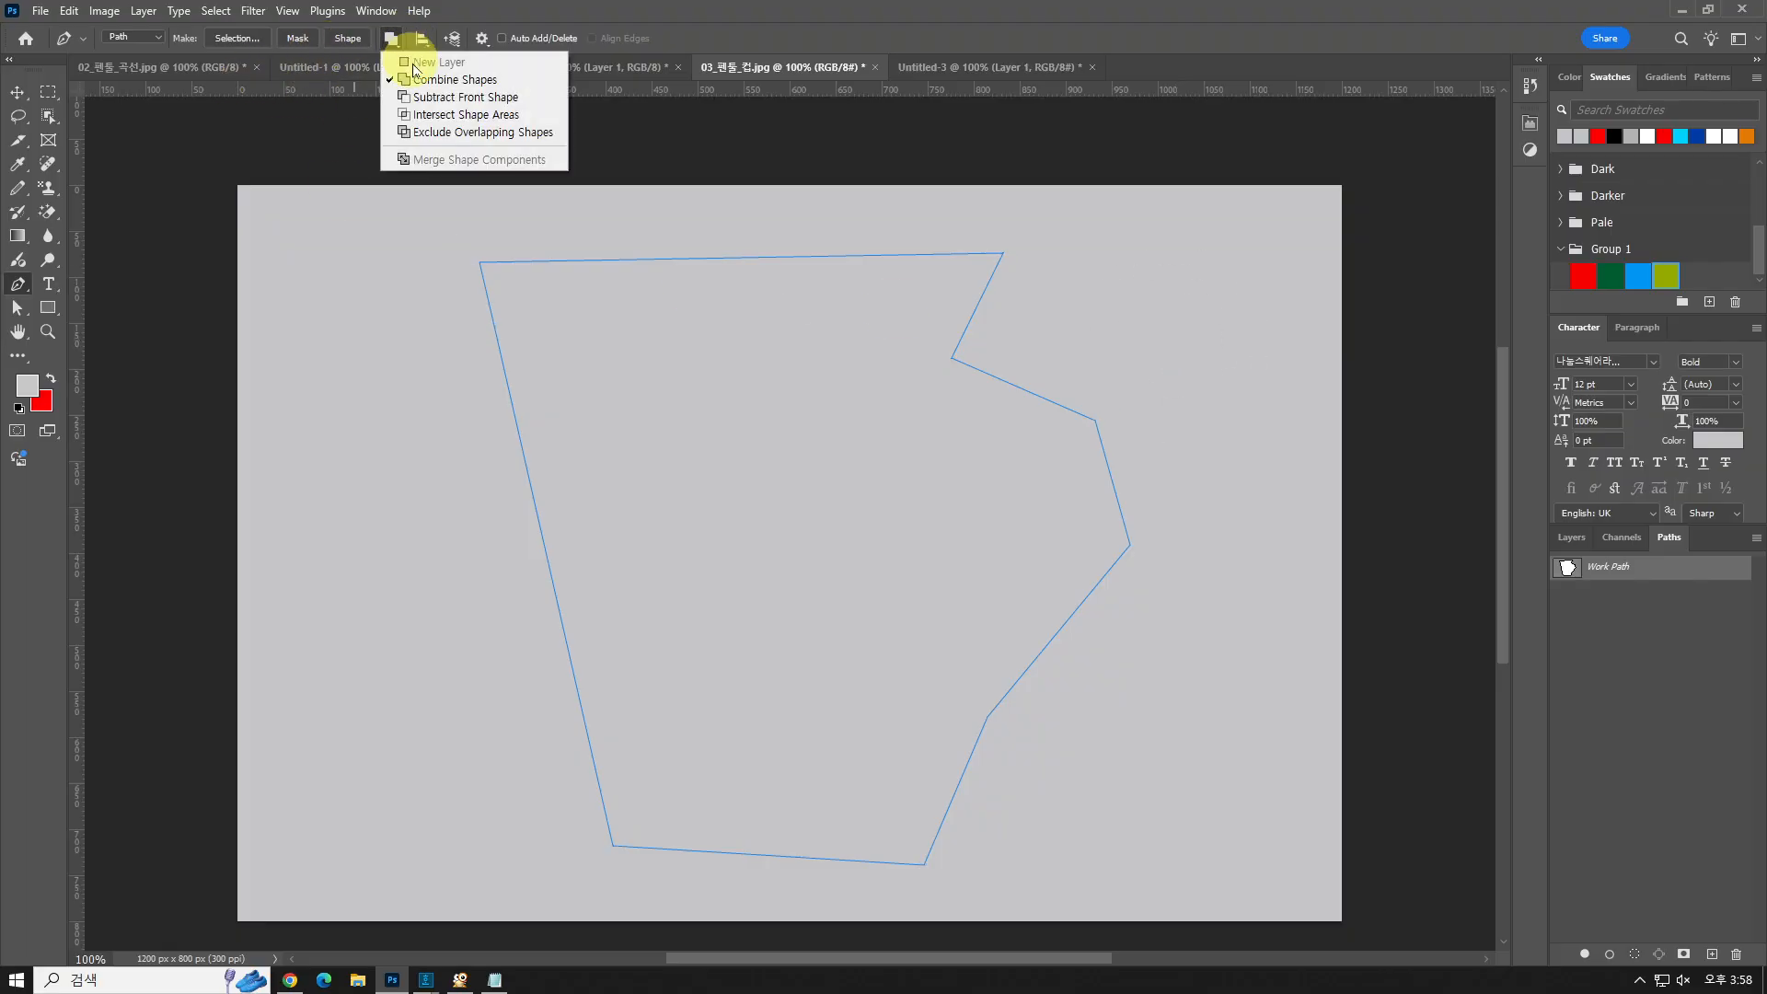
{"action": "left_click", "coordinate": [429, 101]}
{"action": "left_click", "coordinate": [961, 406]}
{"action": "left_click", "coordinate": [1064, 441]}
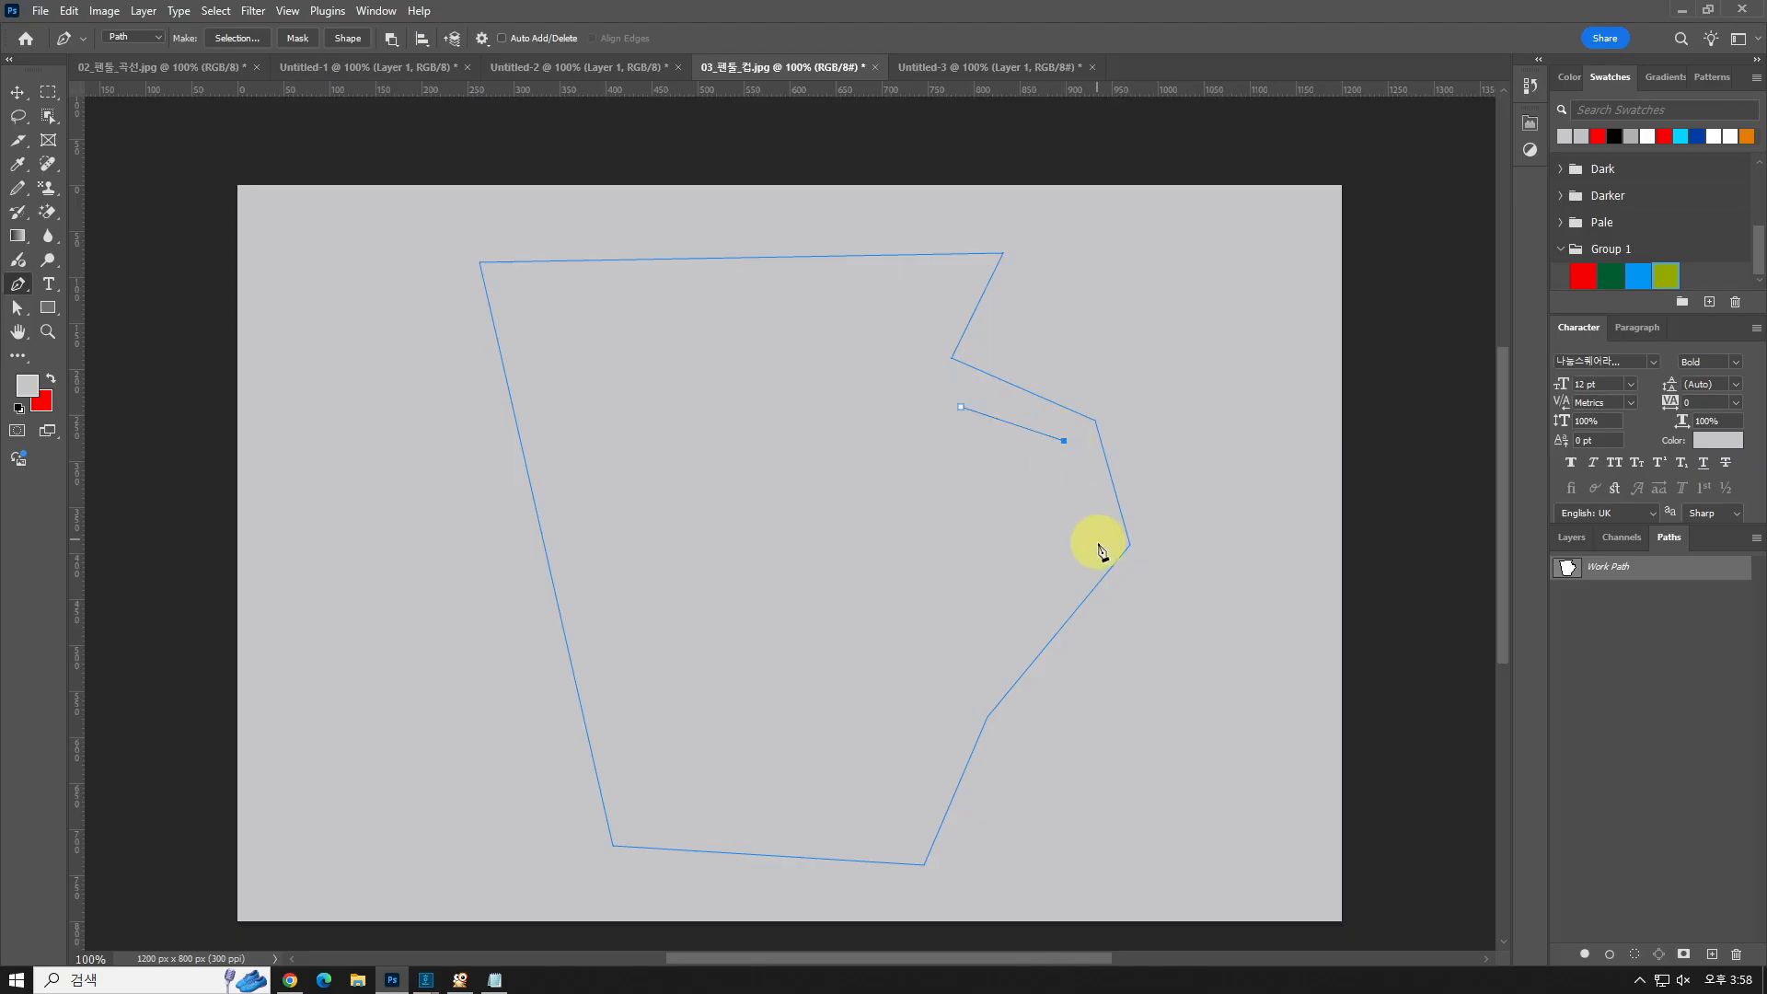
{"action": "left_click", "coordinate": [1097, 547]}
{"action": "left_click", "coordinate": [979, 648]}
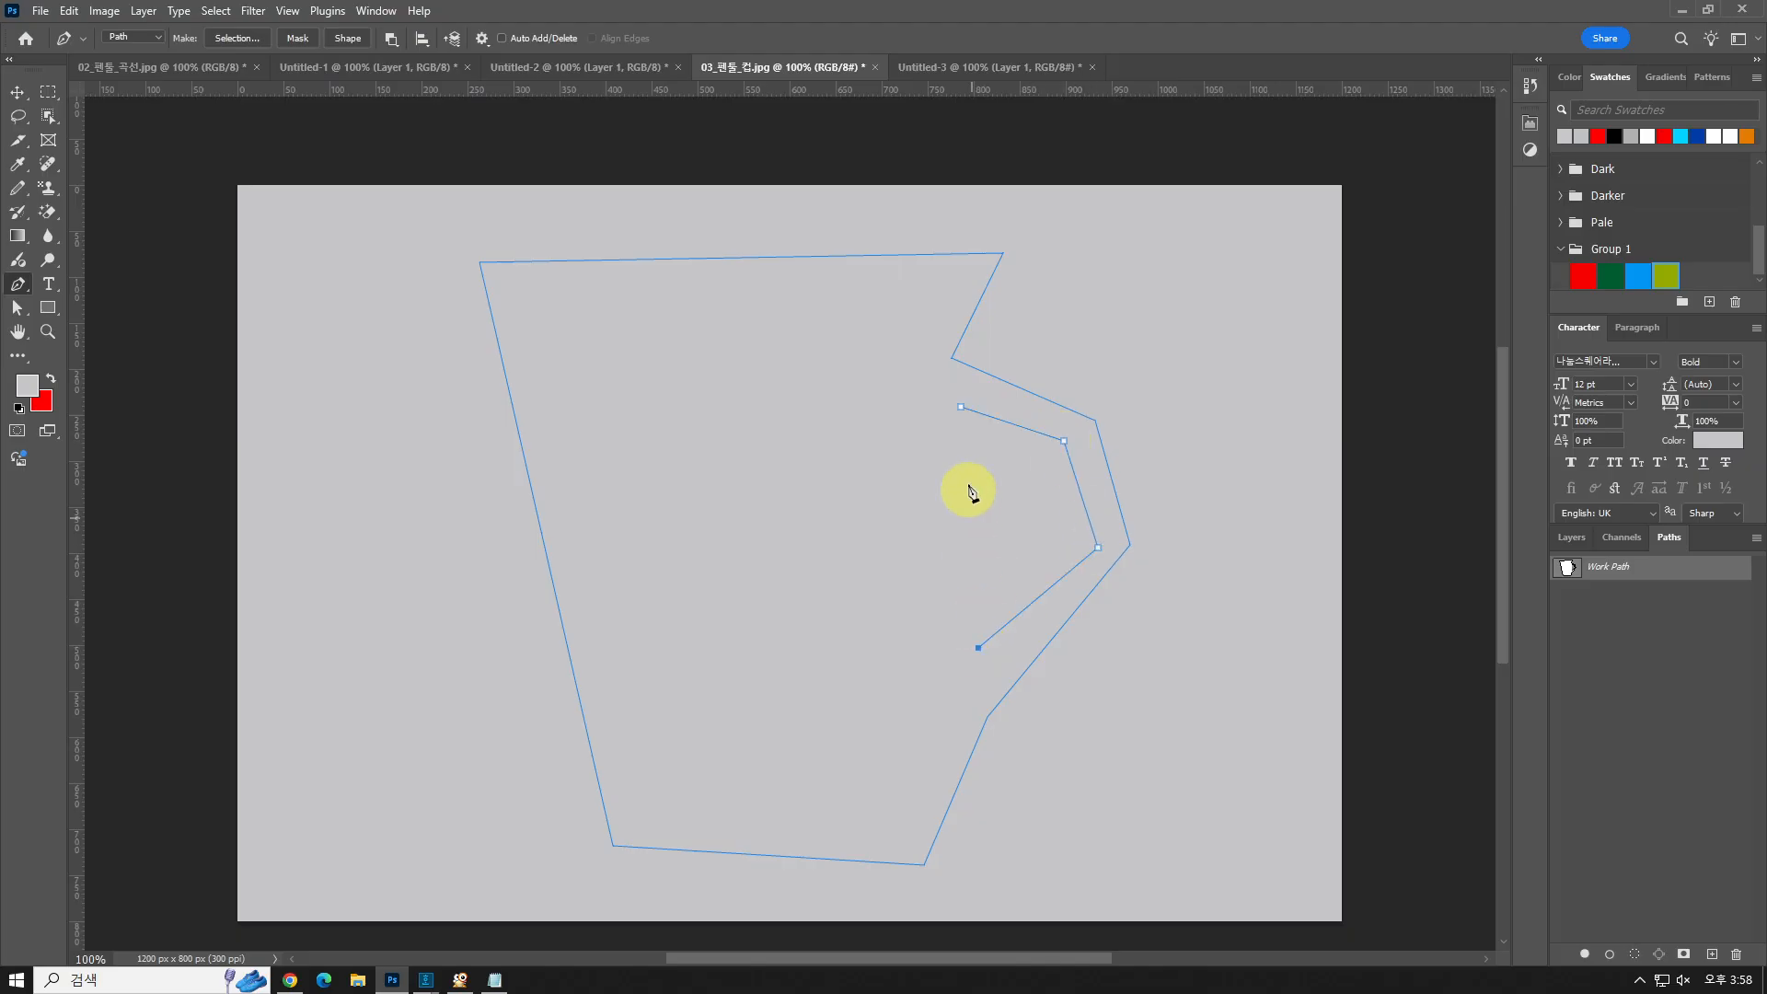
{"action": "left_click", "coordinate": [960, 408]}
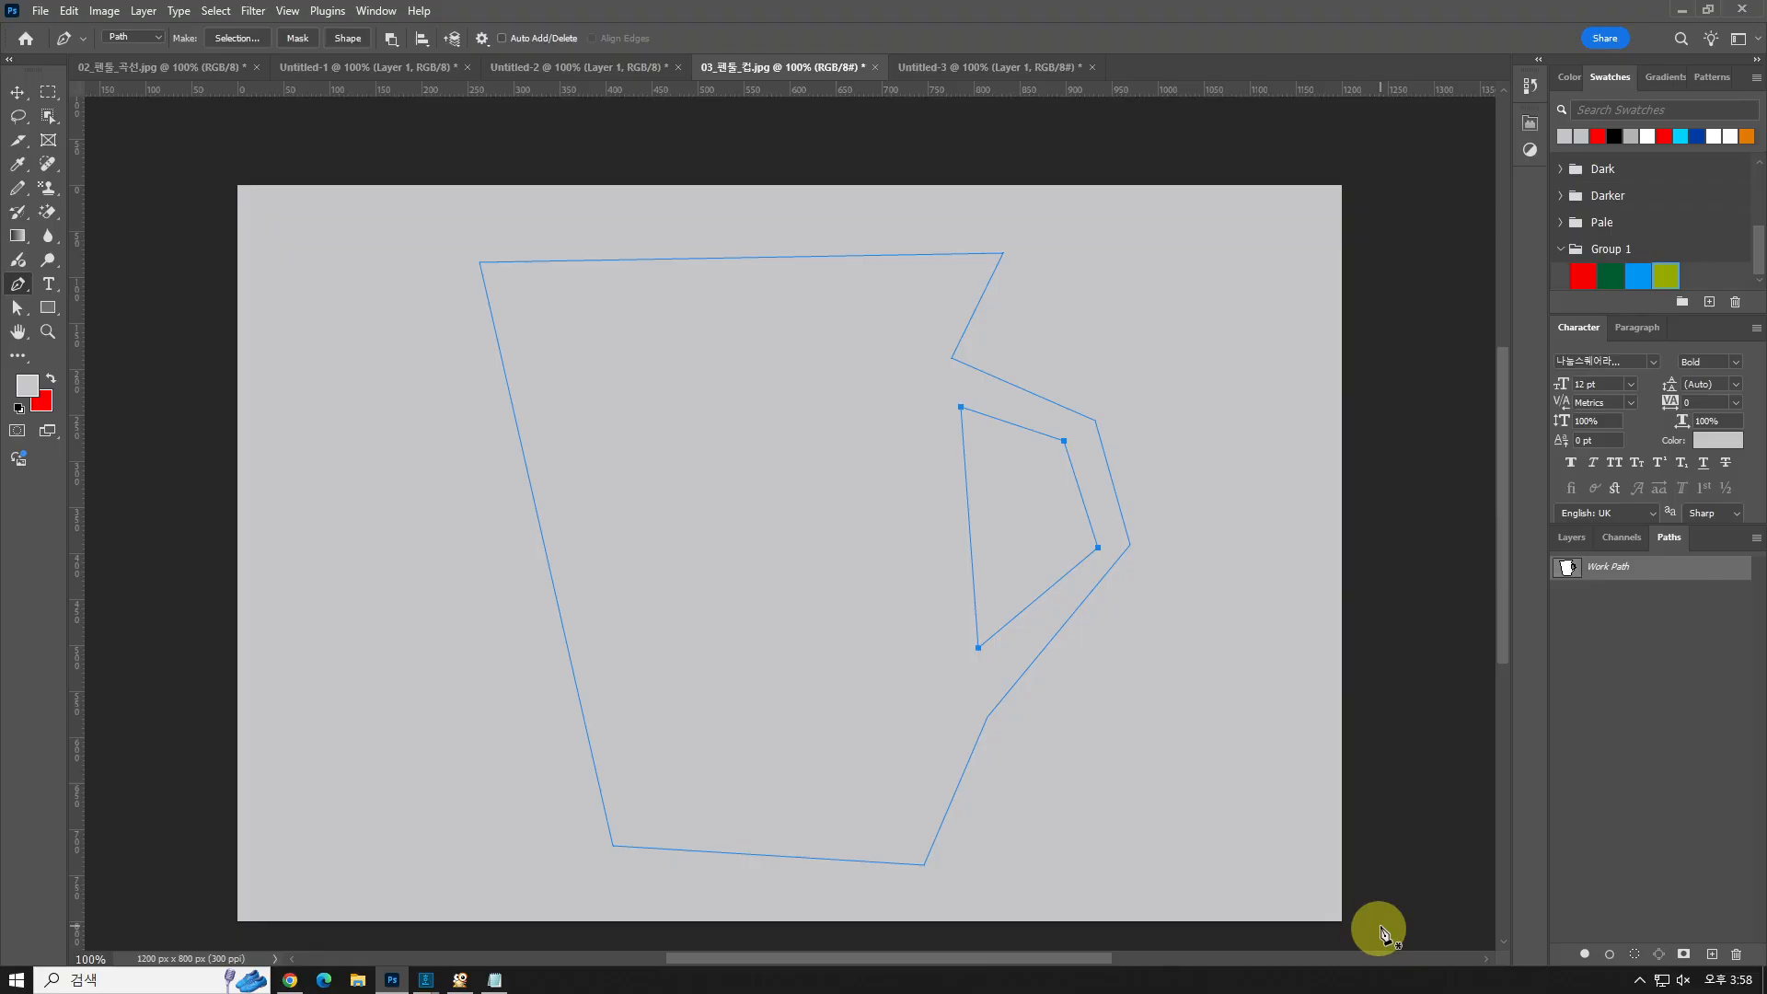